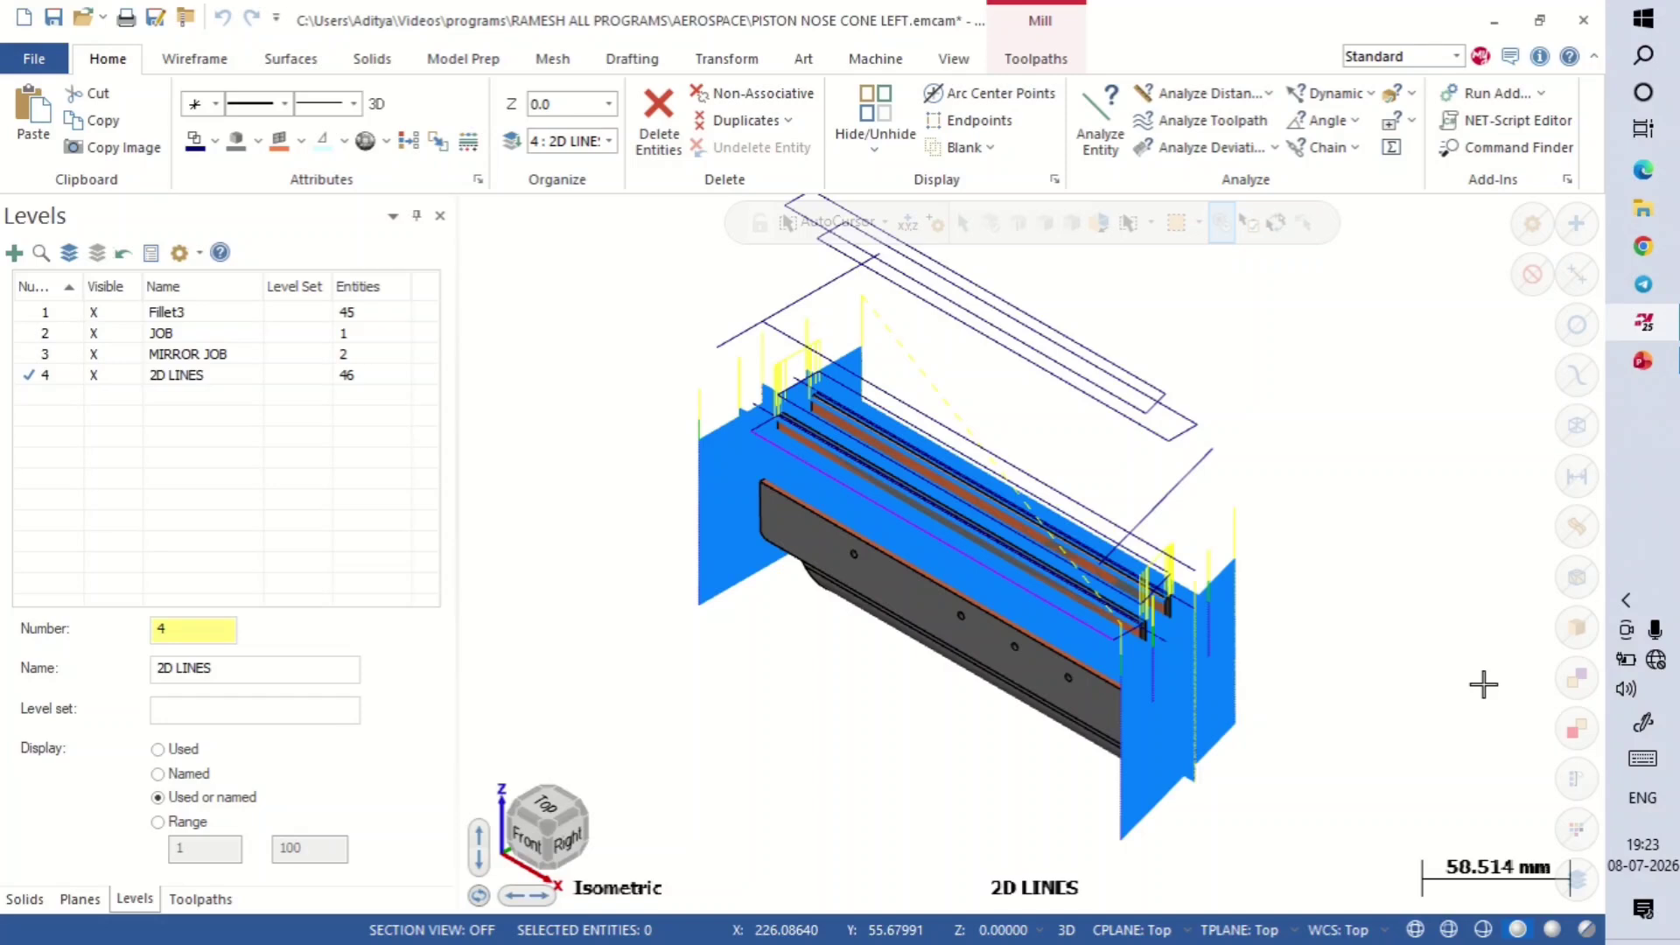
Step: Turn off the toolpath display for the operations in Toolpath Group-1
left_click(200, 900)
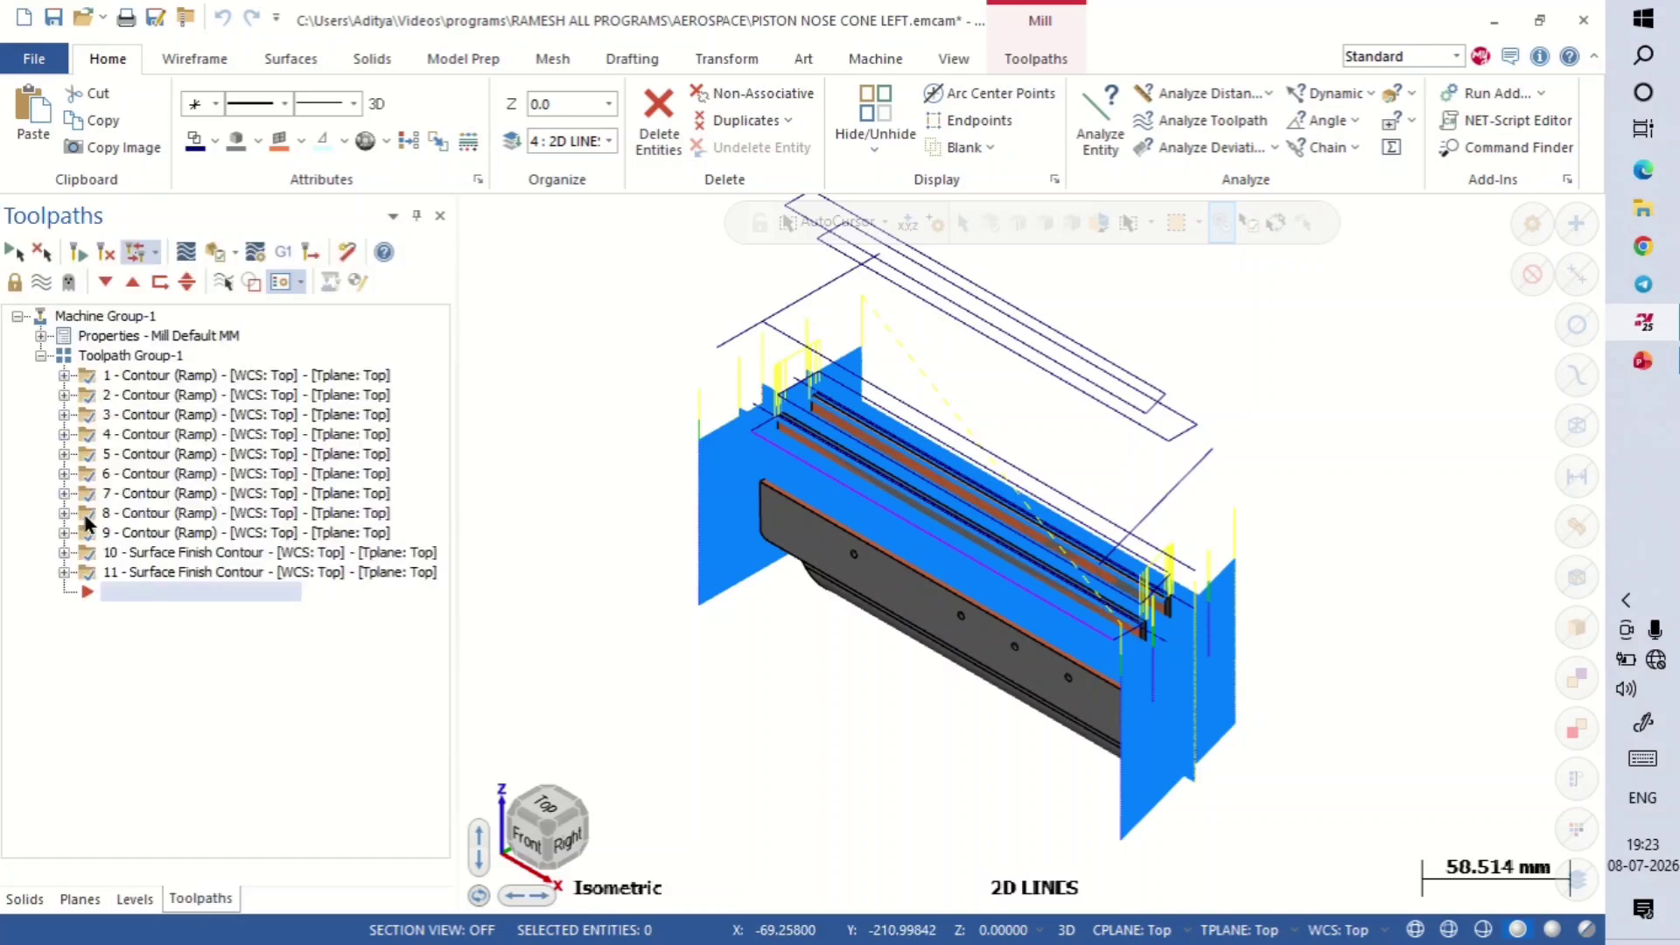
left_click(41, 282)
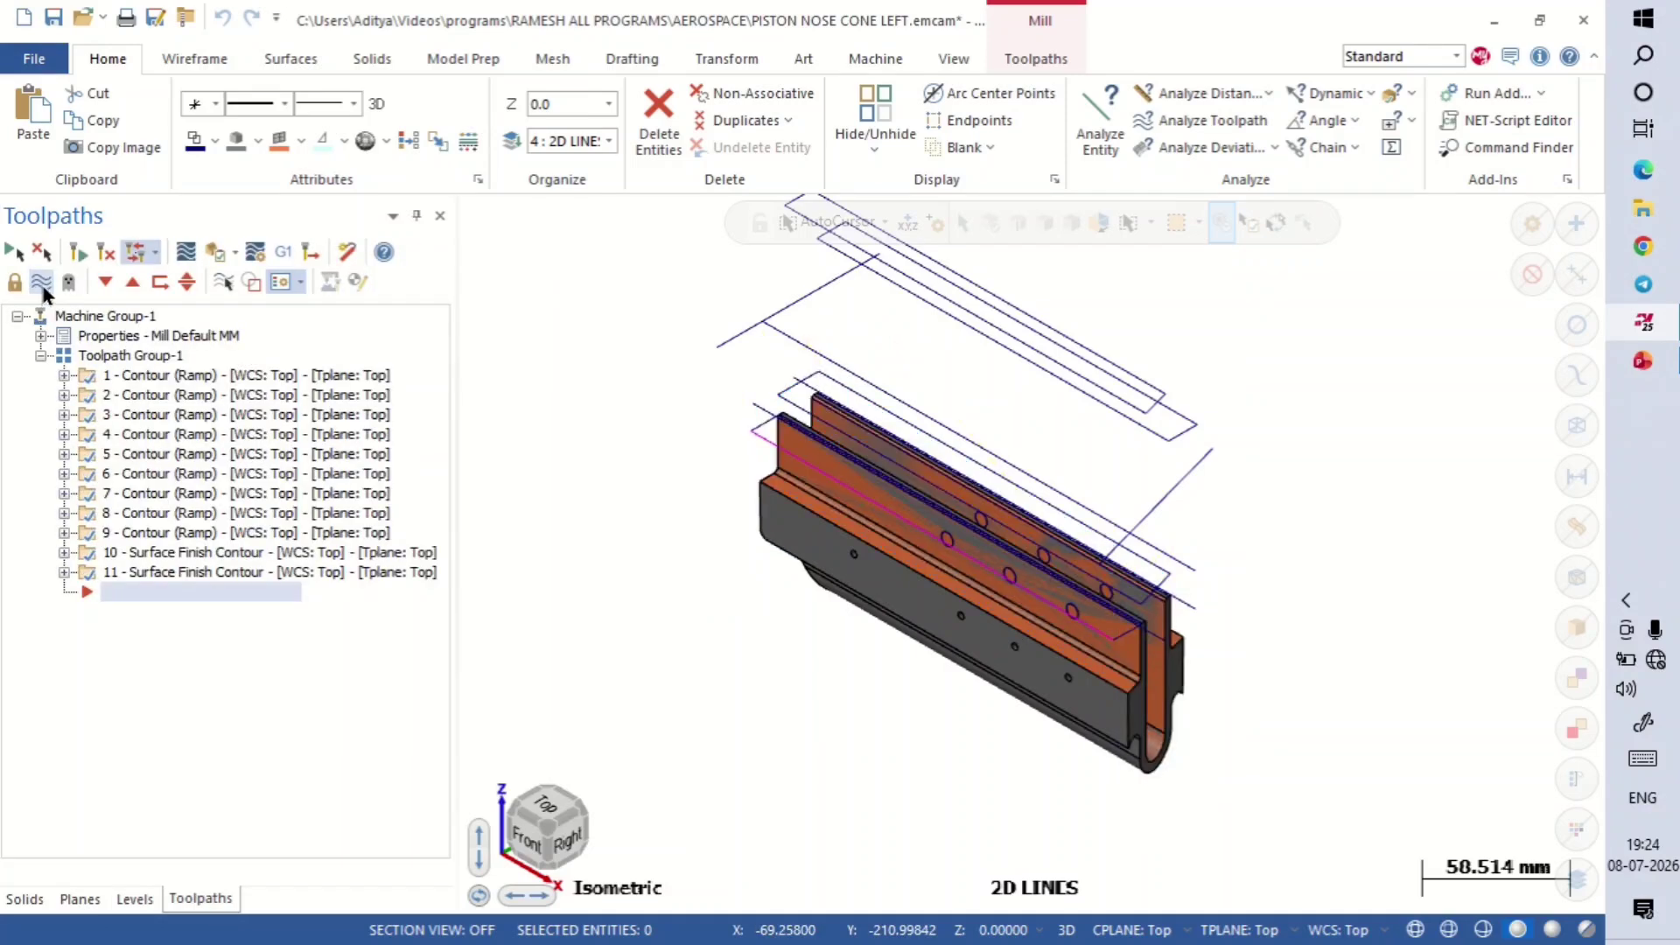
Step: Temporarily hide the Fillet3, JOB and MIRROR JOB levels to view the 2D LINES geometry alone, and show them again
left_click(135, 899)
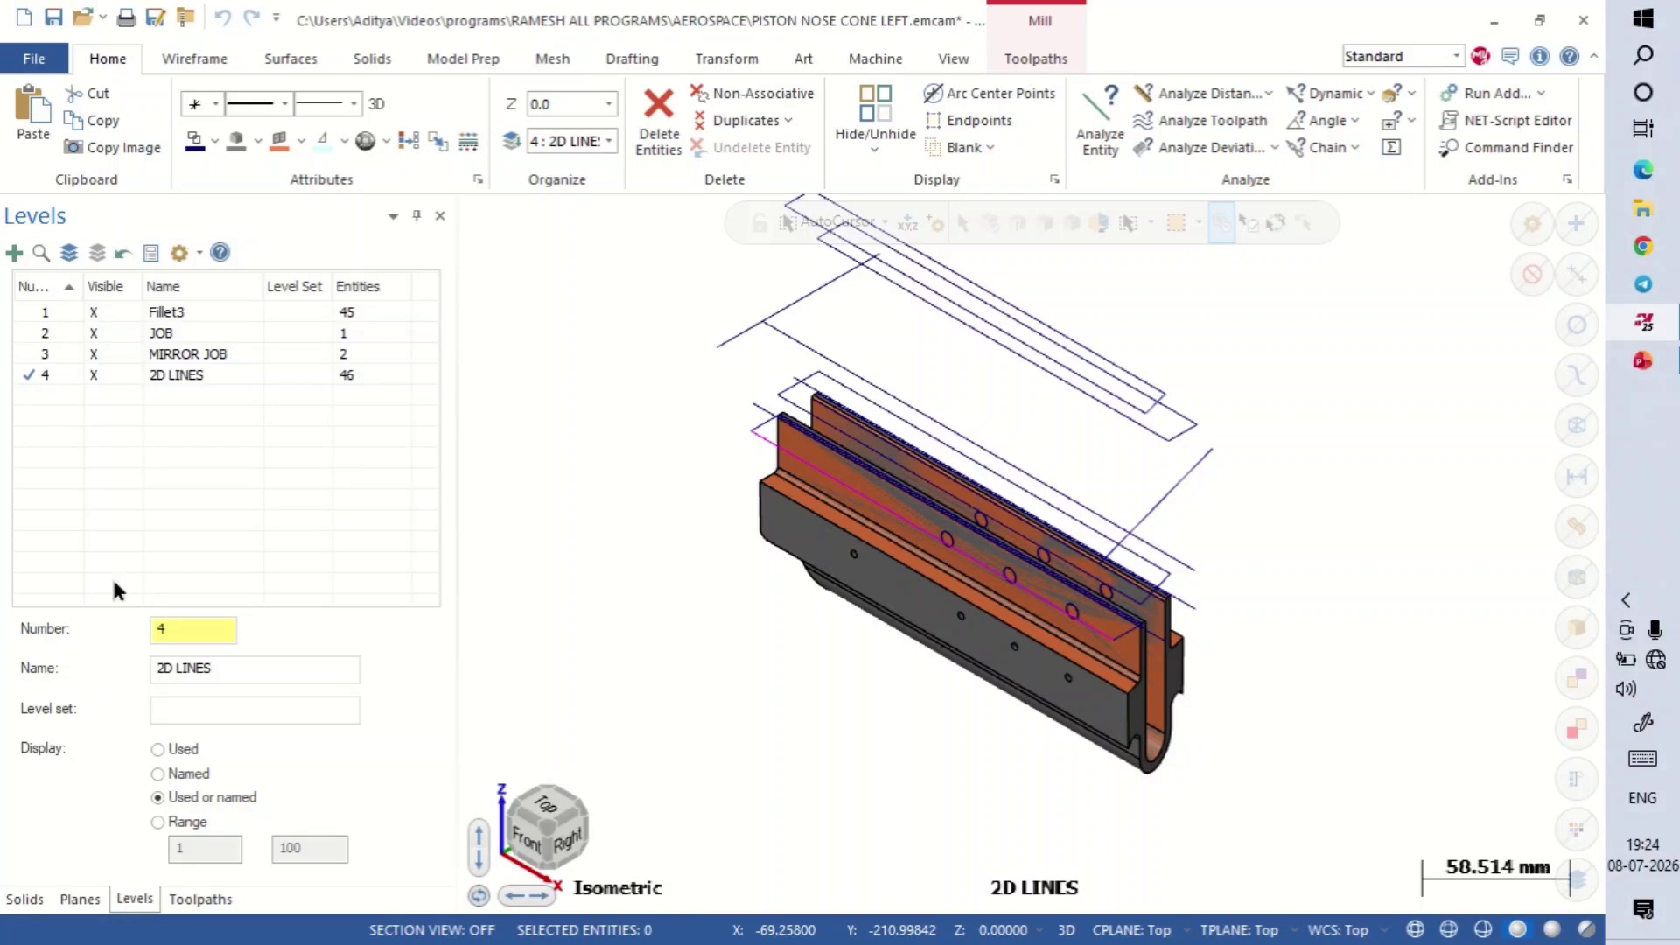
left_click(95, 354)
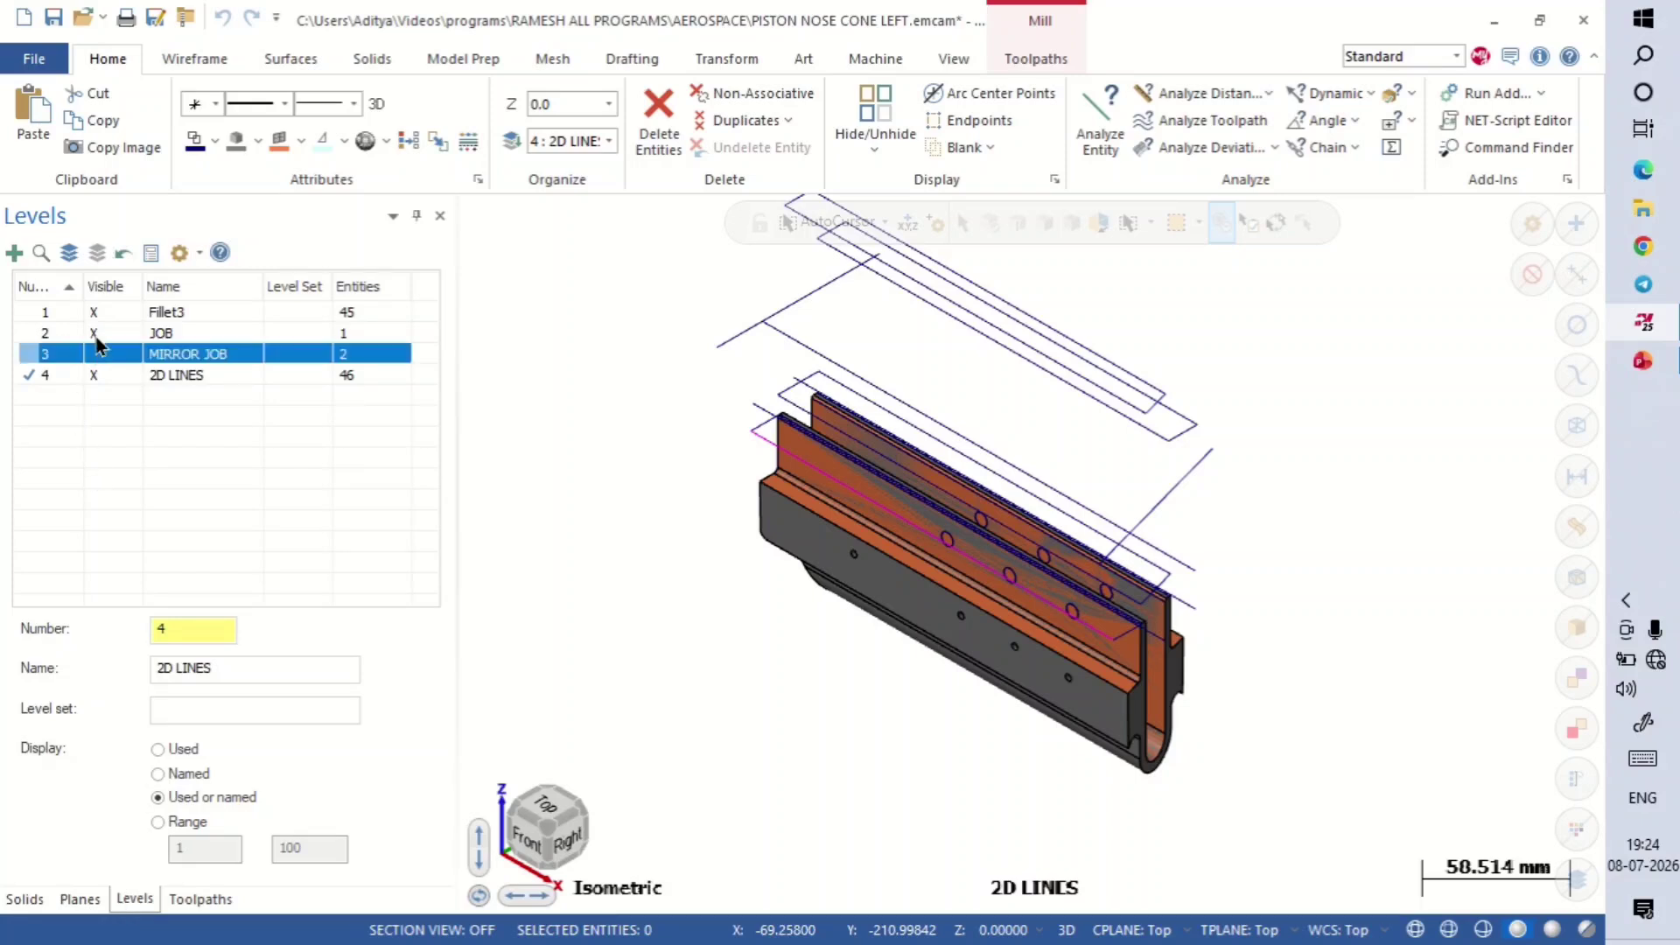
left_click(94, 332)
left_click(93, 311)
left_click(42, 374)
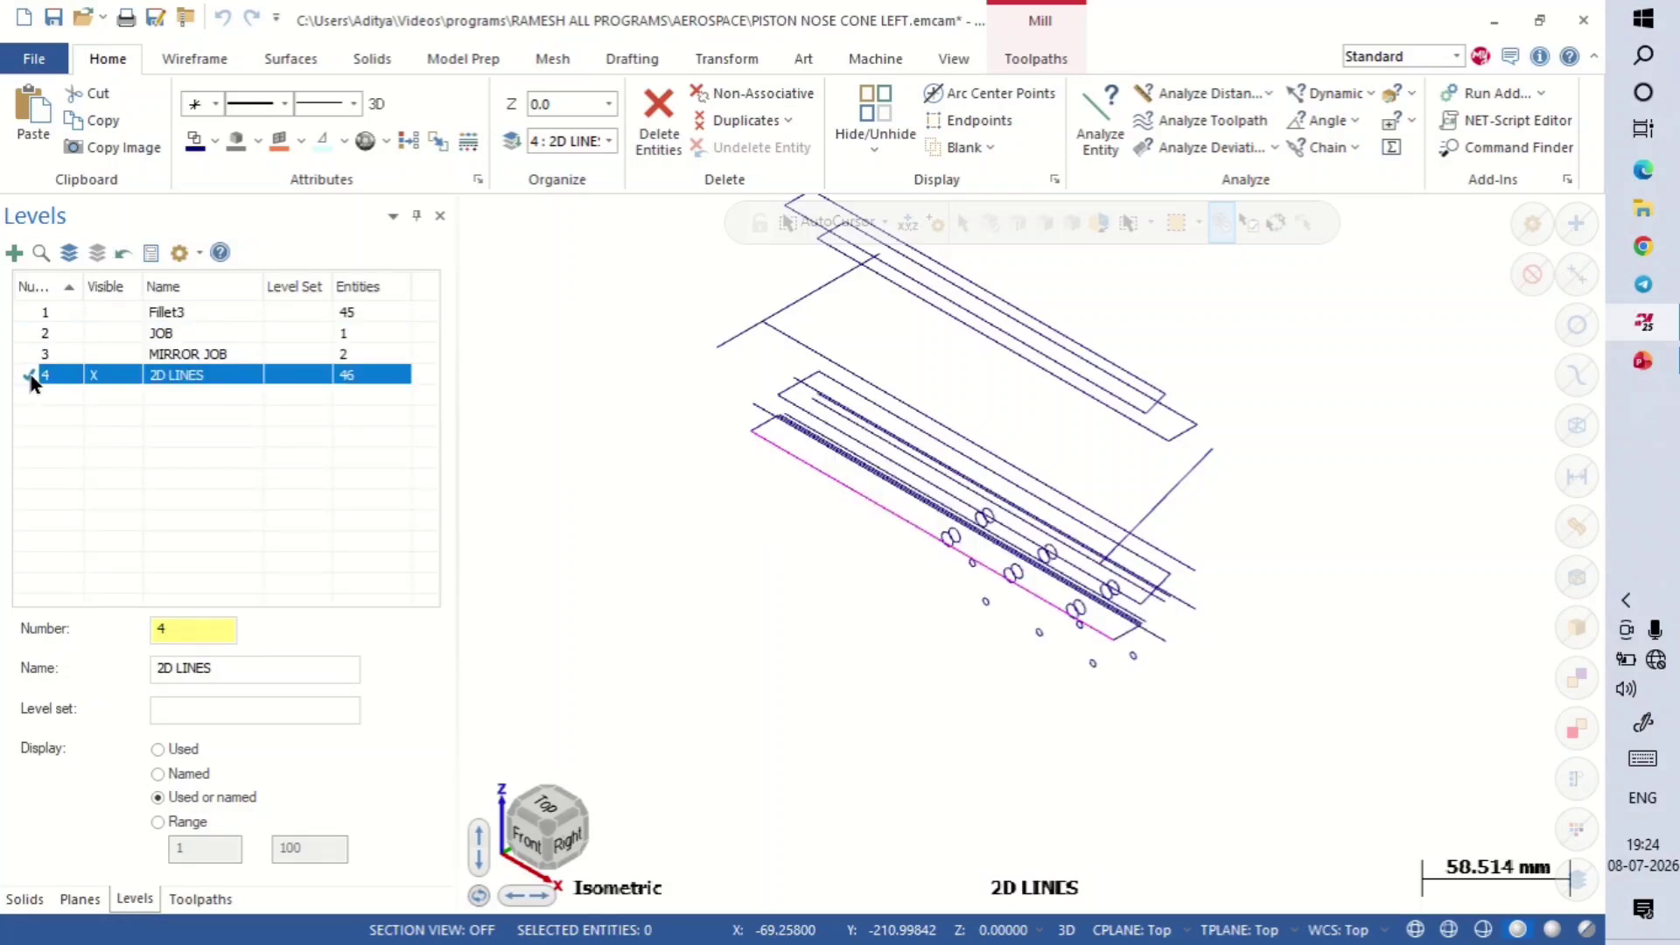
left_click(93, 312)
left_click(94, 333)
left_click(93, 353)
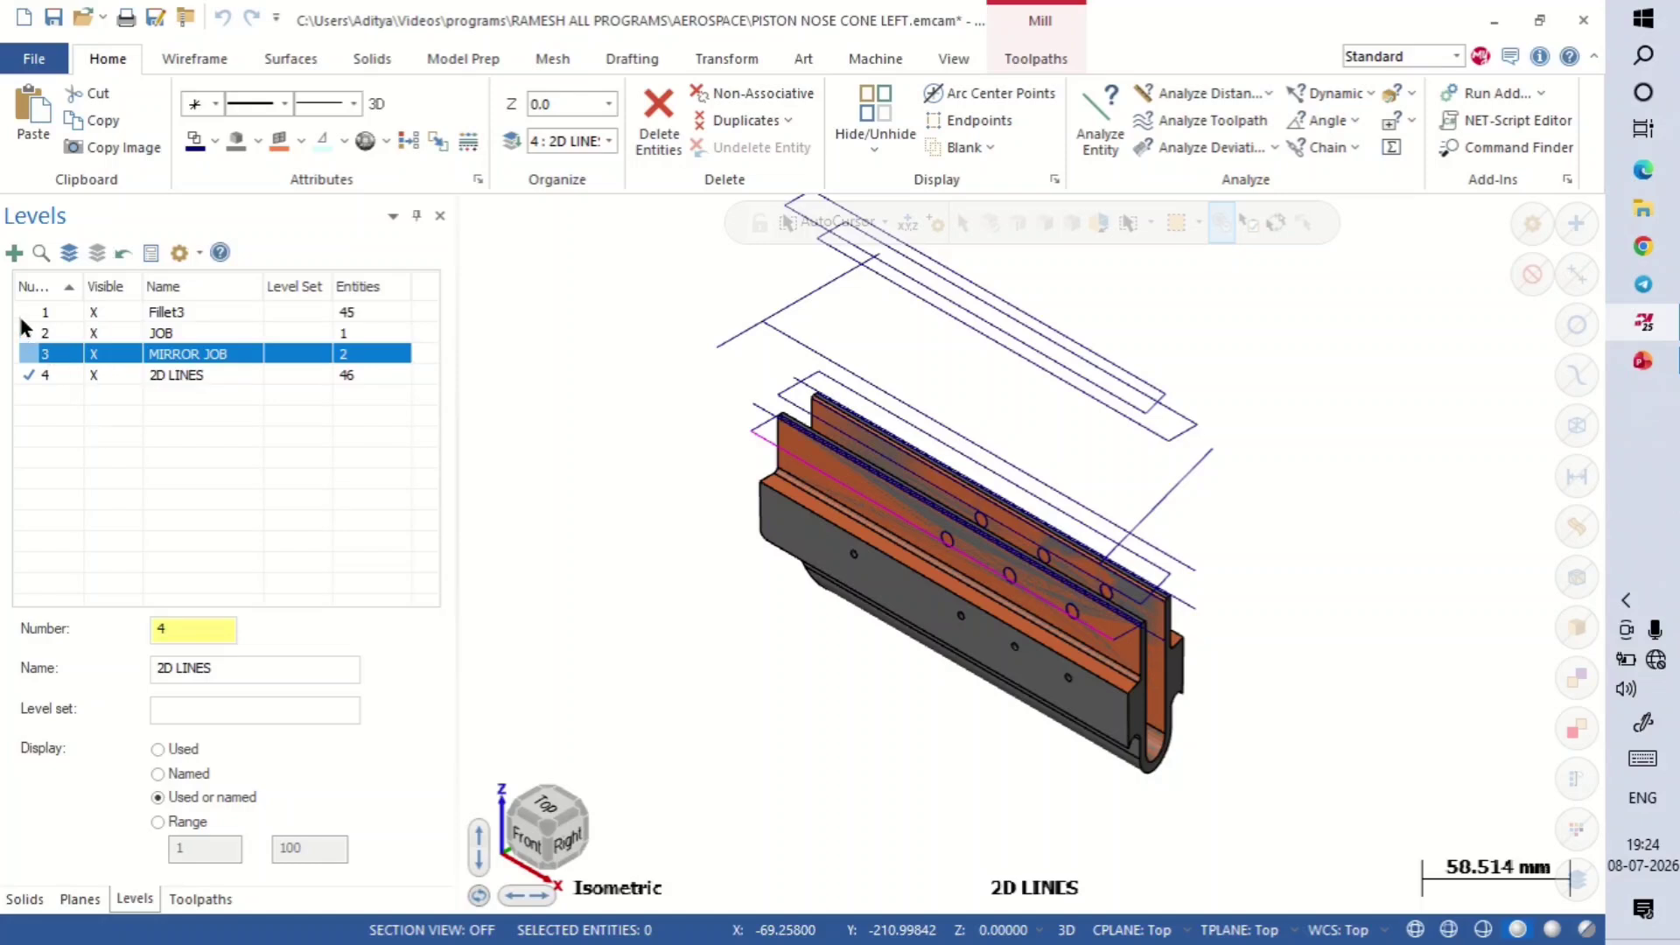
Step: Make Fillet3 the active level and hide the 2D LINES, MIRROR JOB and JOB levels
left_click(40, 312)
left_click(94, 374)
left_click(94, 353)
left_click(93, 332)
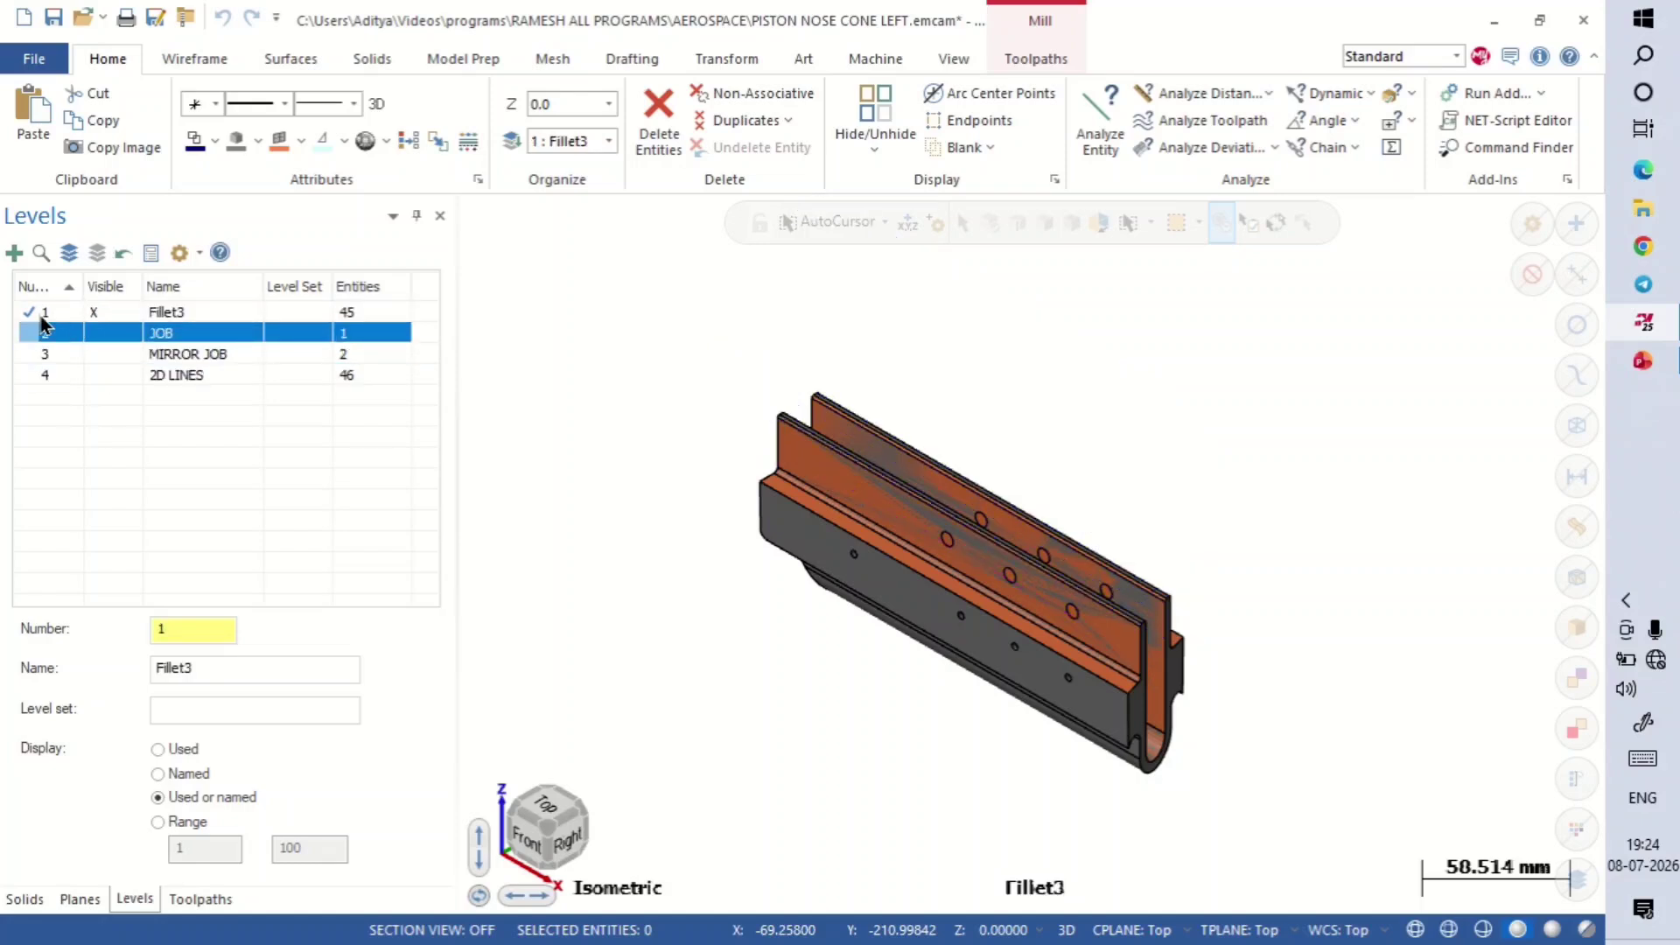
left_click(35, 313)
Step: Examine the part from a rotated underside angle, from the top and in the isometric view
scroll(1251, 790, "up", 1)
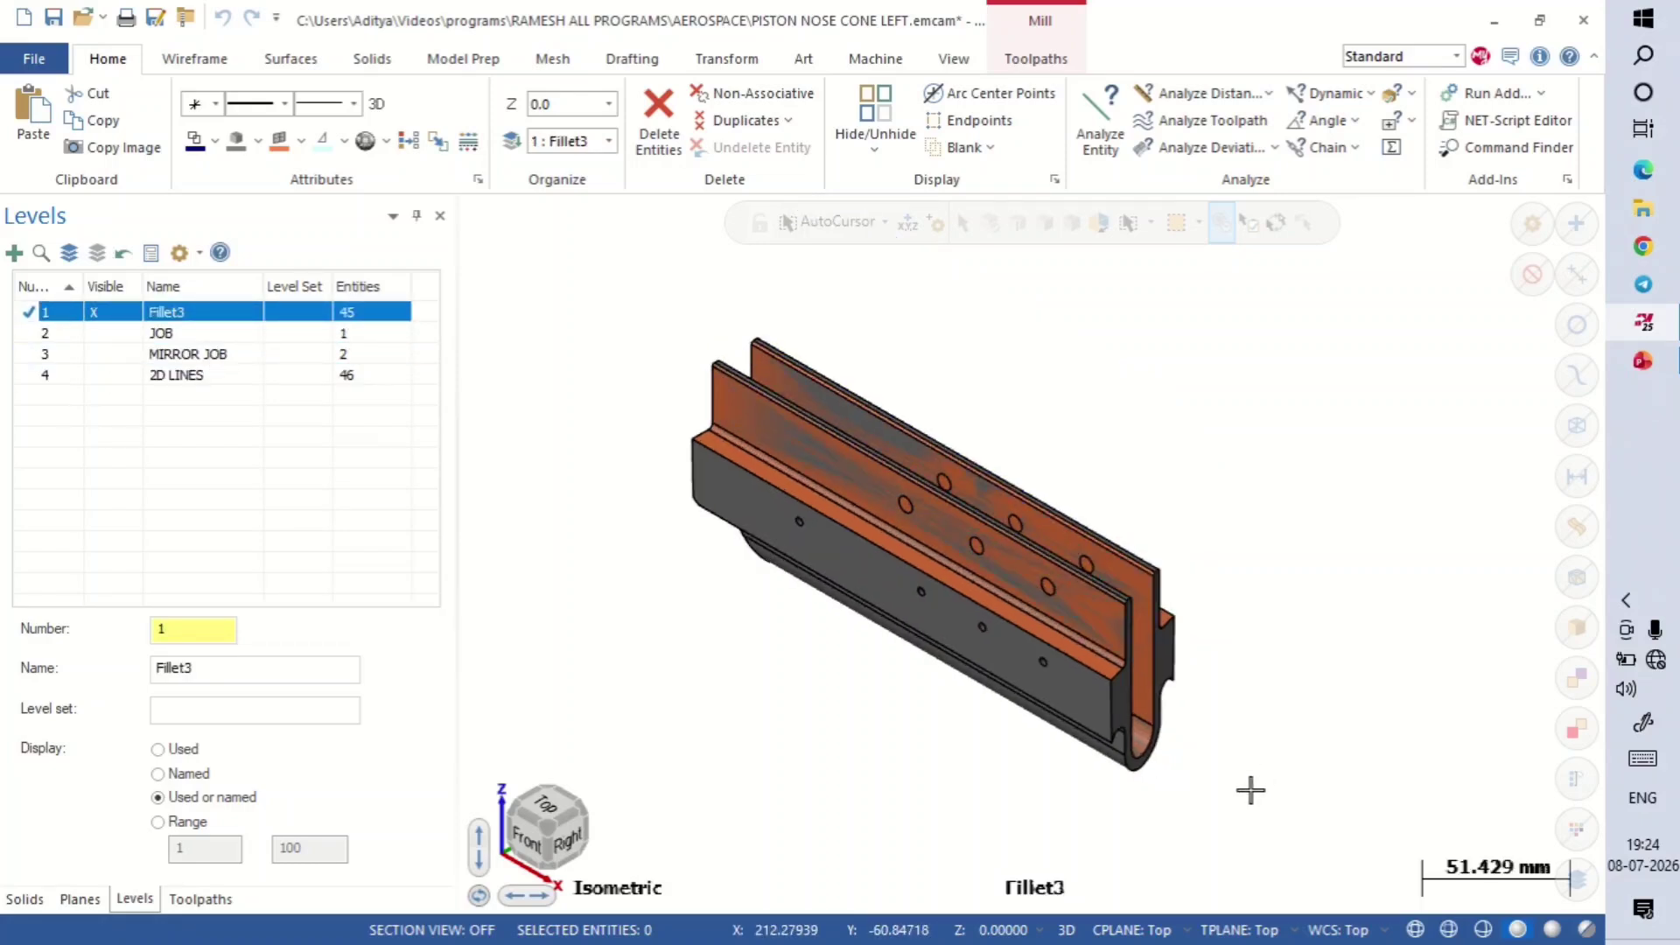
mouse_move(1237, 604)
middle_mouse_down()
mouse_move(1184, 581)
mouse_move(1068, 622)
mouse_move(1159, 589)
mouse_move(1268, 619)
mouse_move(1431, 742)
mouse_move(1459, 734)
mouse_move(1458, 671)
mouse_move(1401, 690)
mouse_move(1368, 791)
mouse_move(1440, 814)
mouse_move(1530, 792)
mouse_move(1534, 824)
mouse_move(1462, 749)
middle_mouse_up()
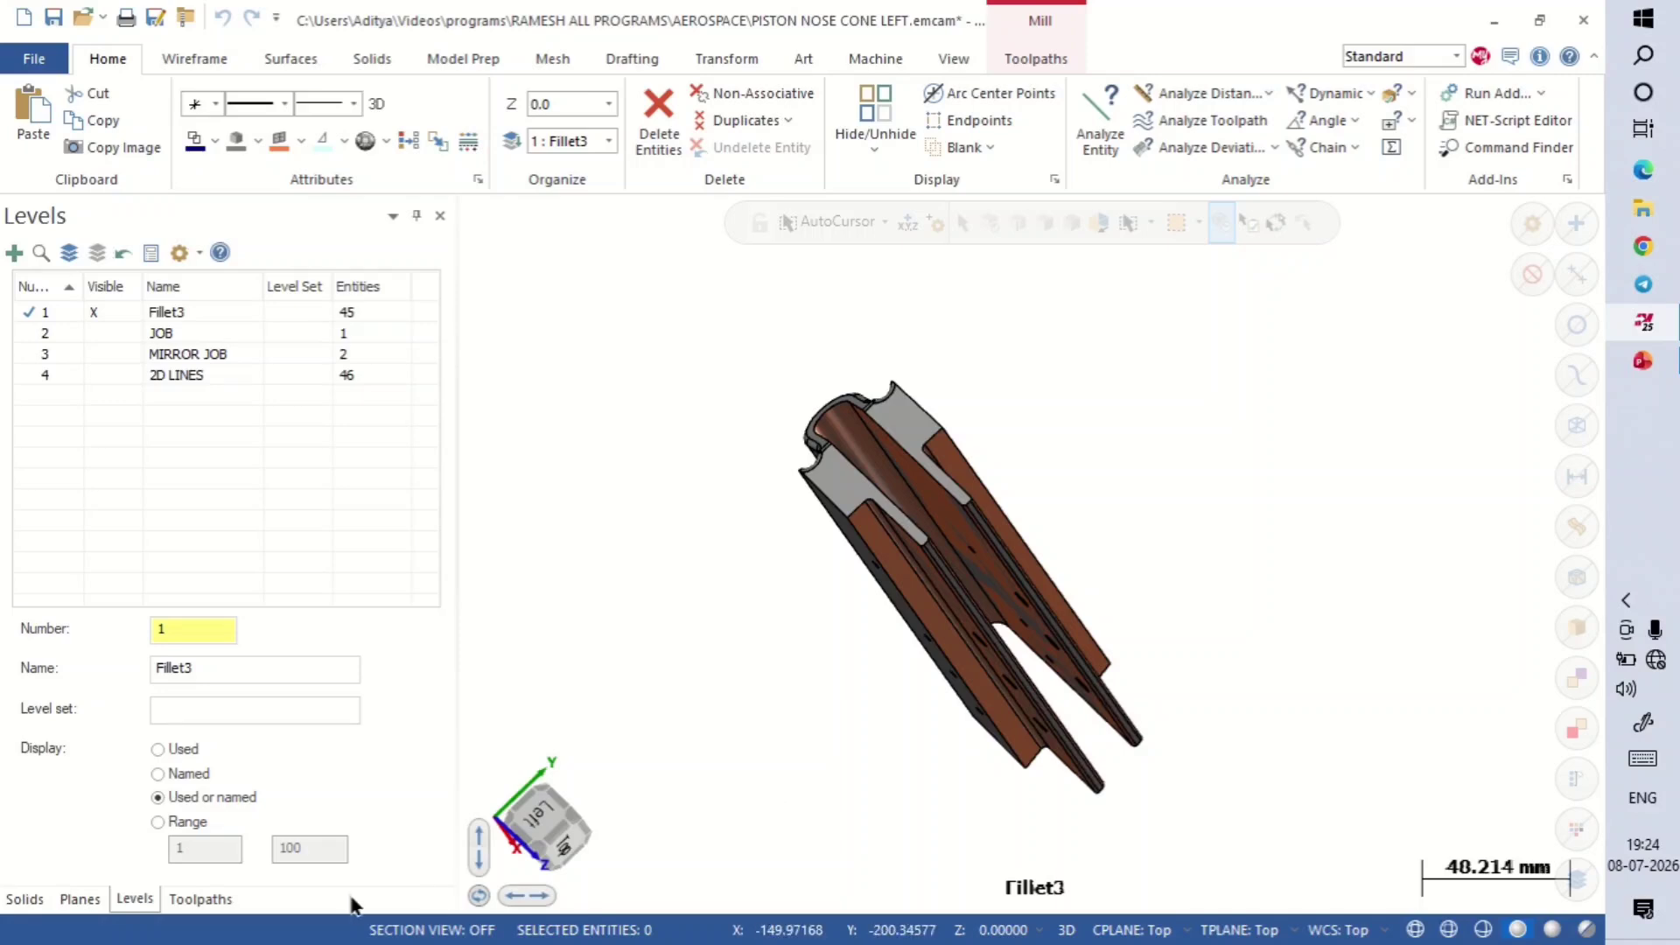
left_click(210, 898)
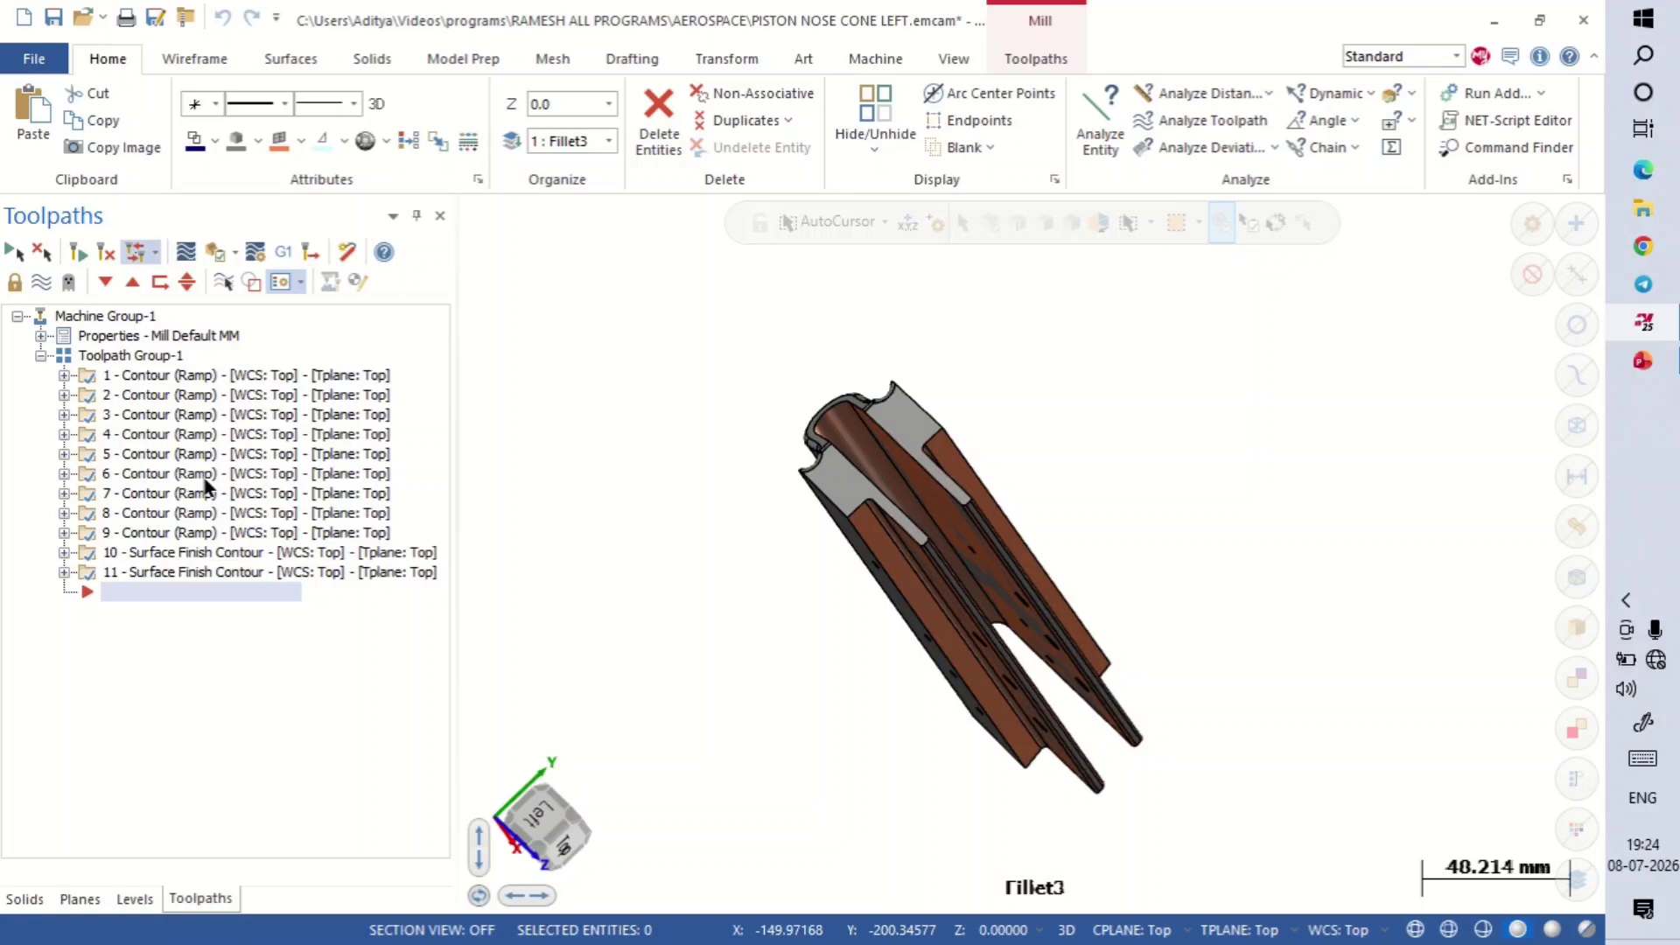
key("alt+1")
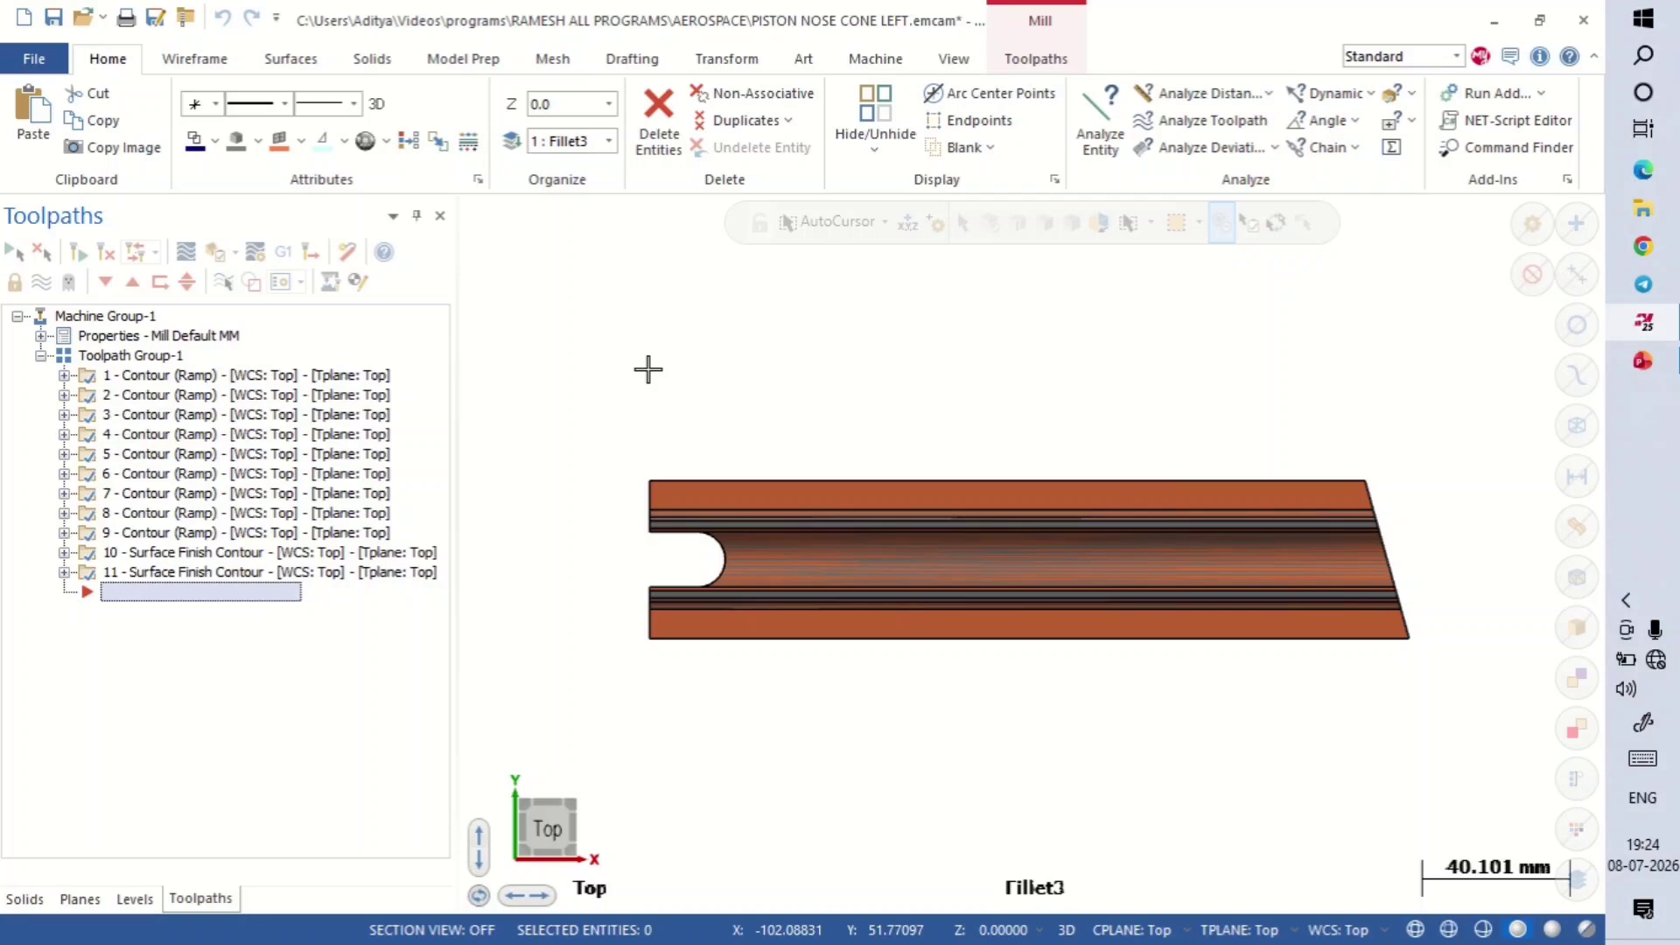
right_click(647, 369)
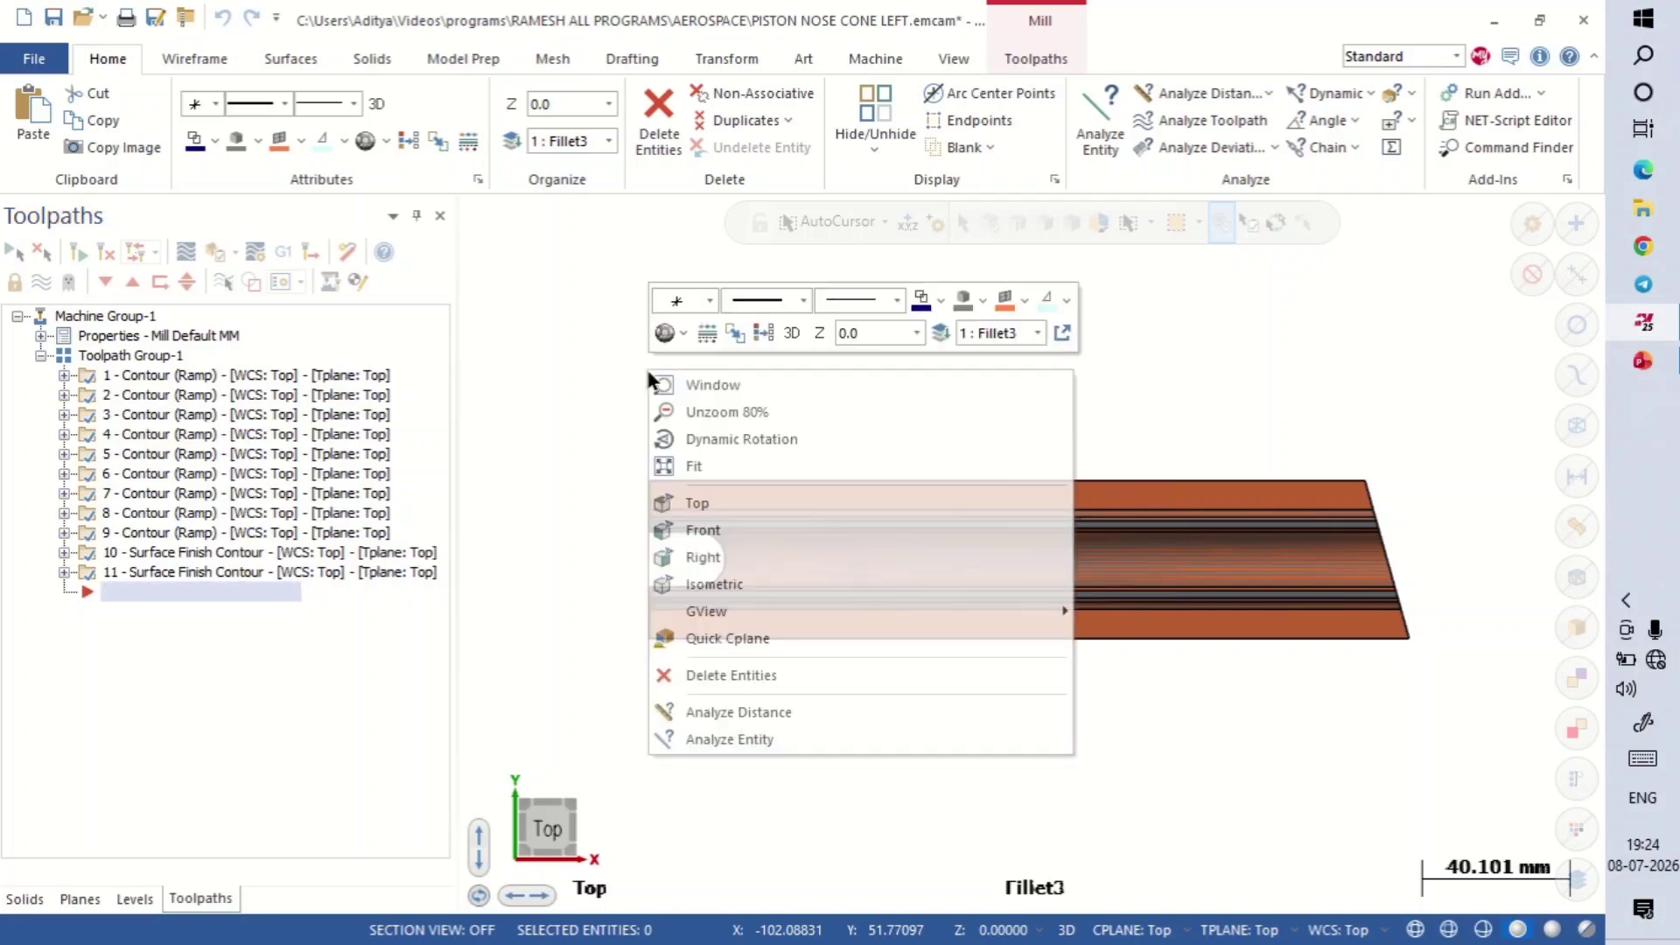
left_click(780, 580)
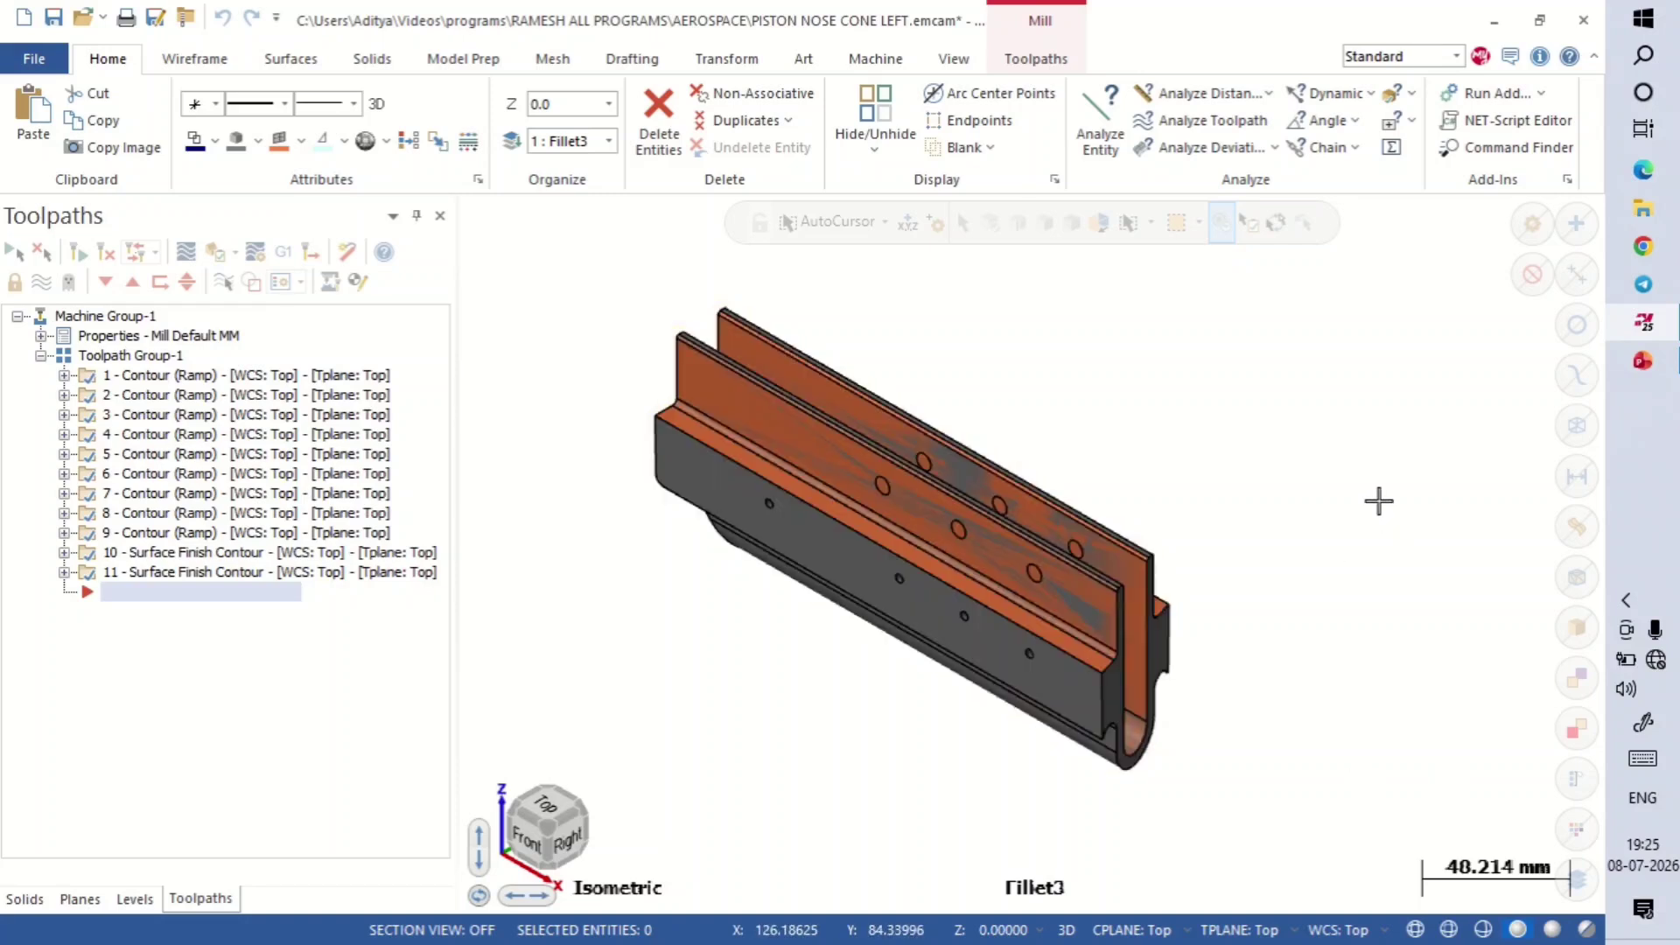
Step: Display the coordinate axes and check the part's position against them in the top and isometric views
key("alt+1")
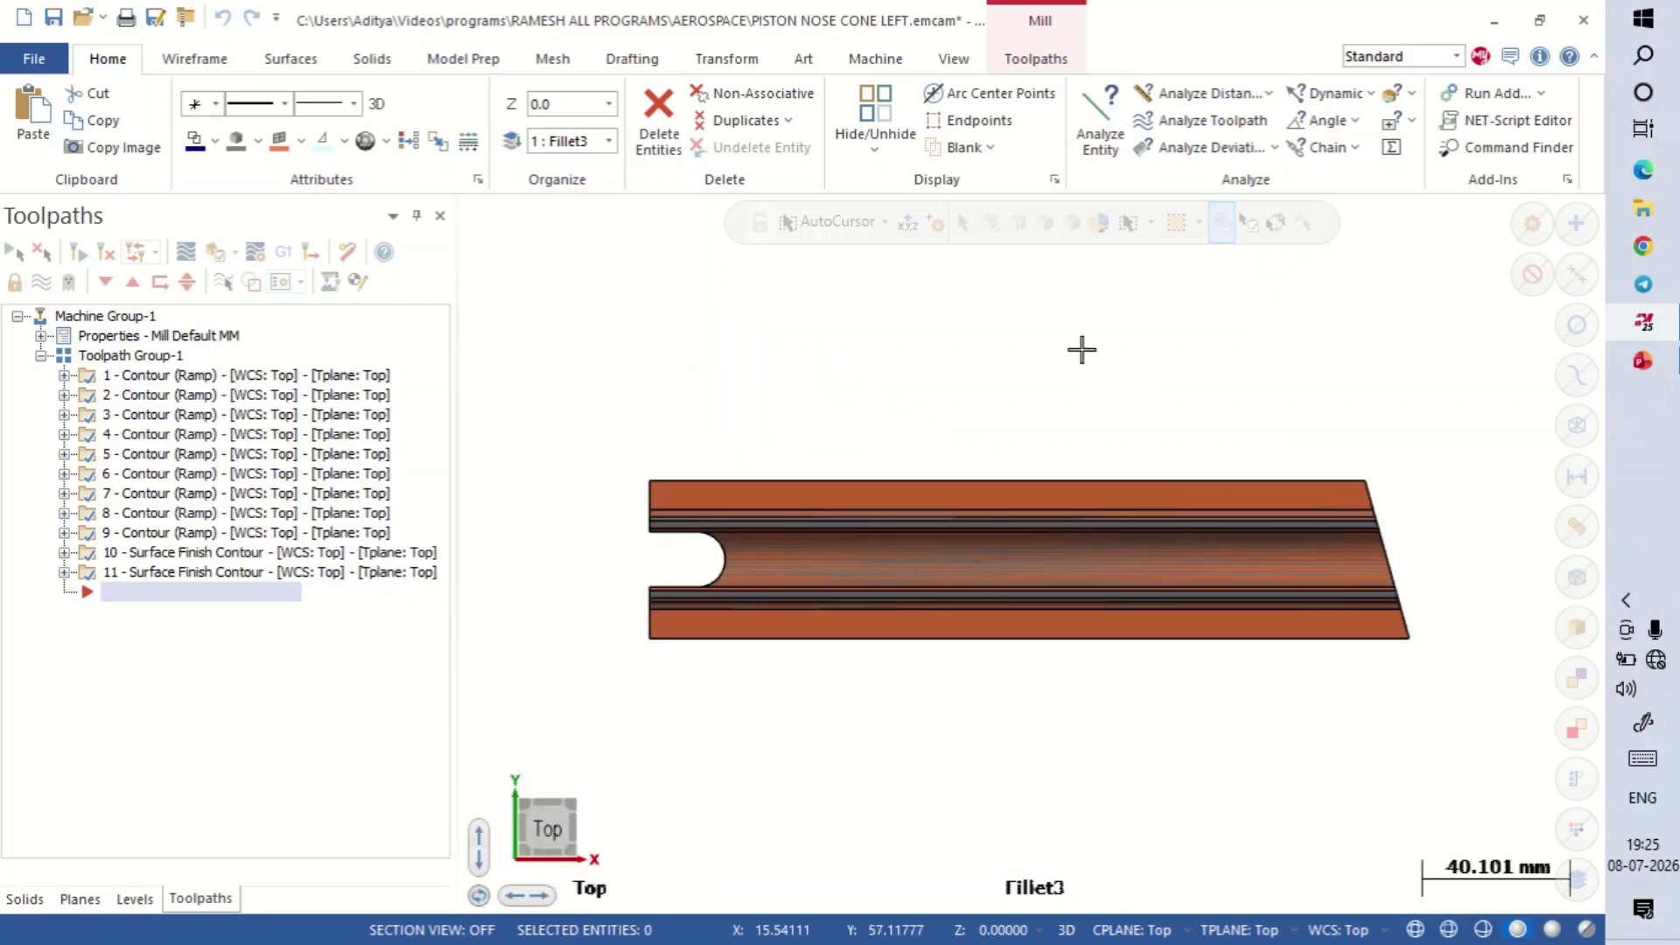
left_click(949, 59)
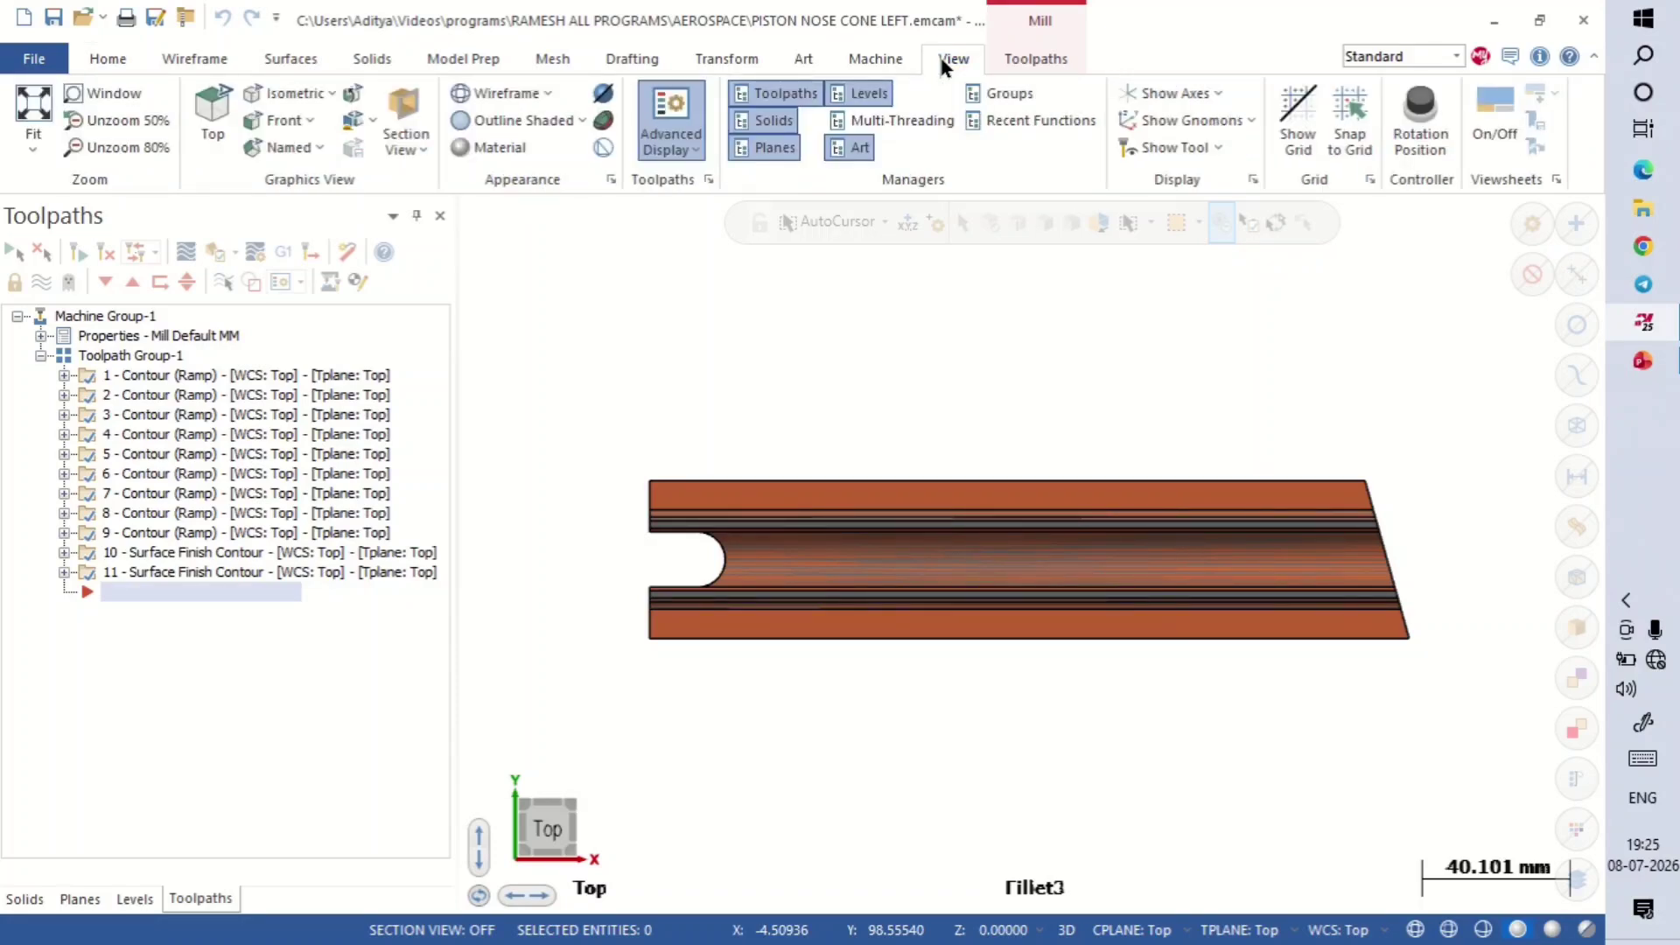
left_click(1140, 97)
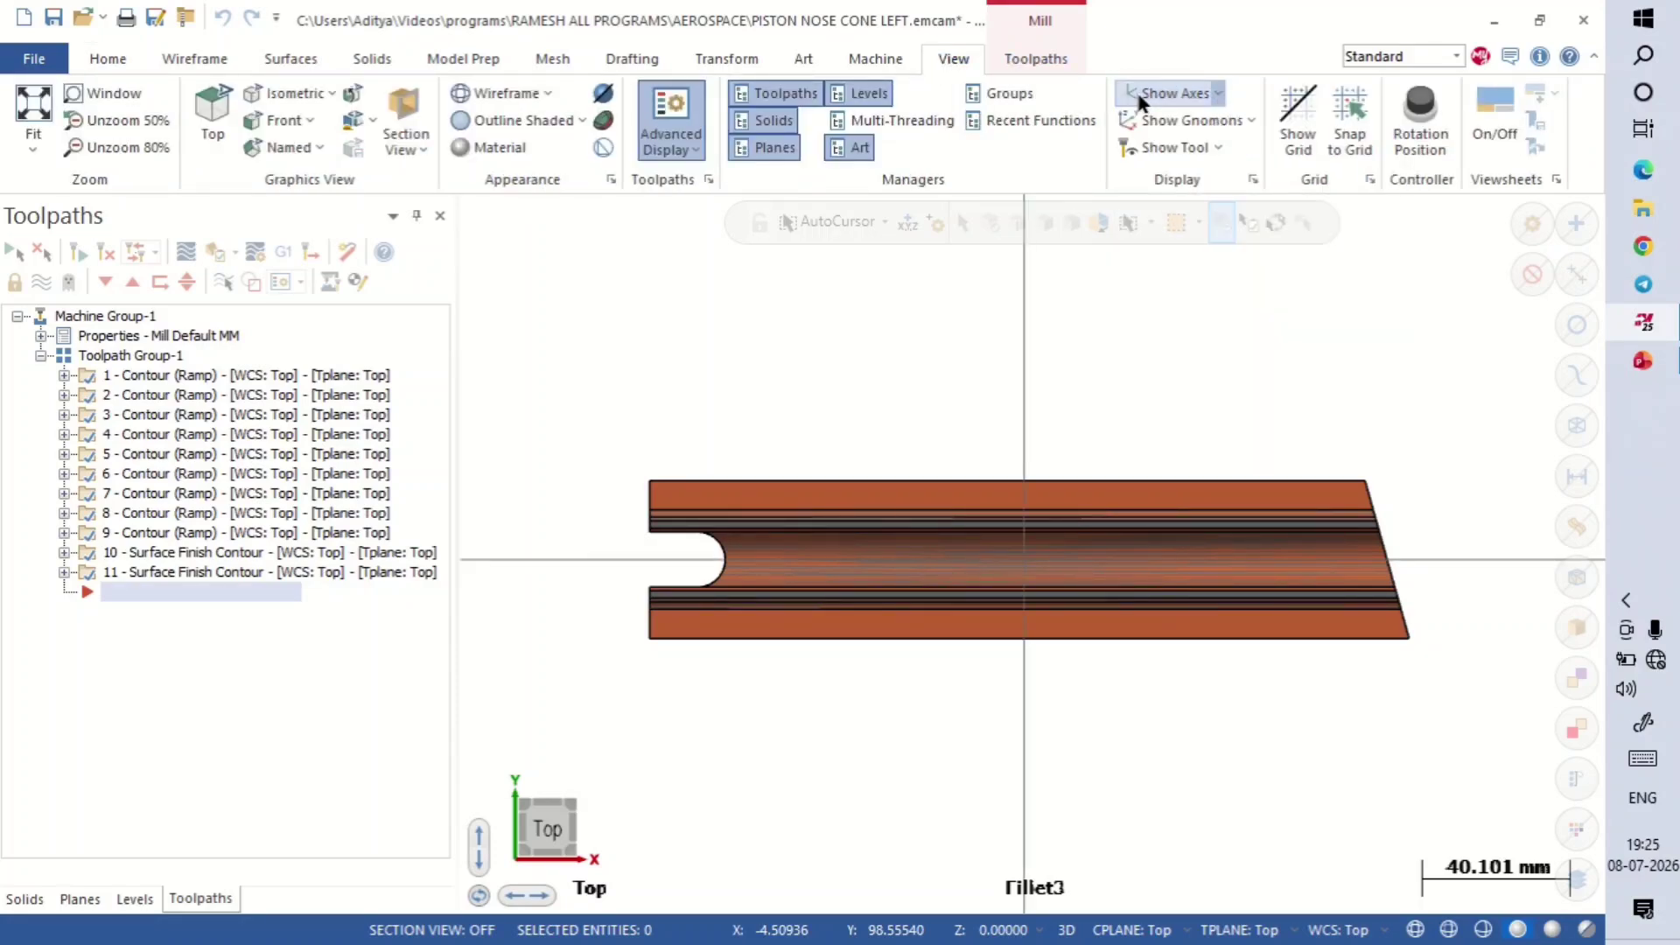
right_click(864, 327)
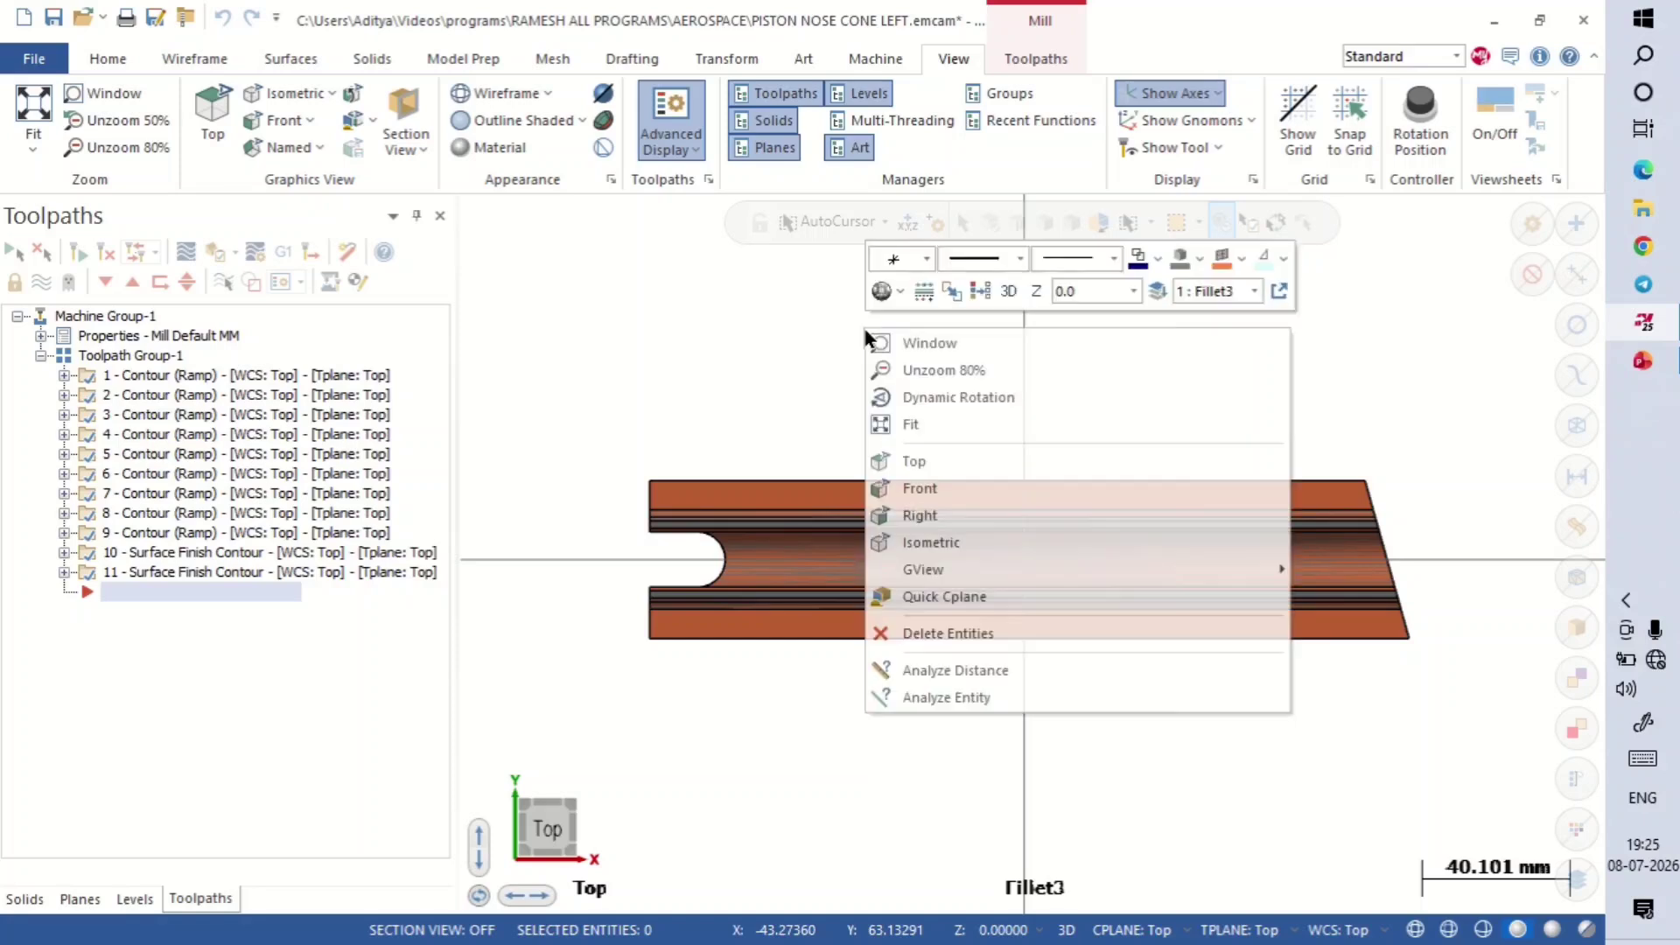
left_click(924, 547)
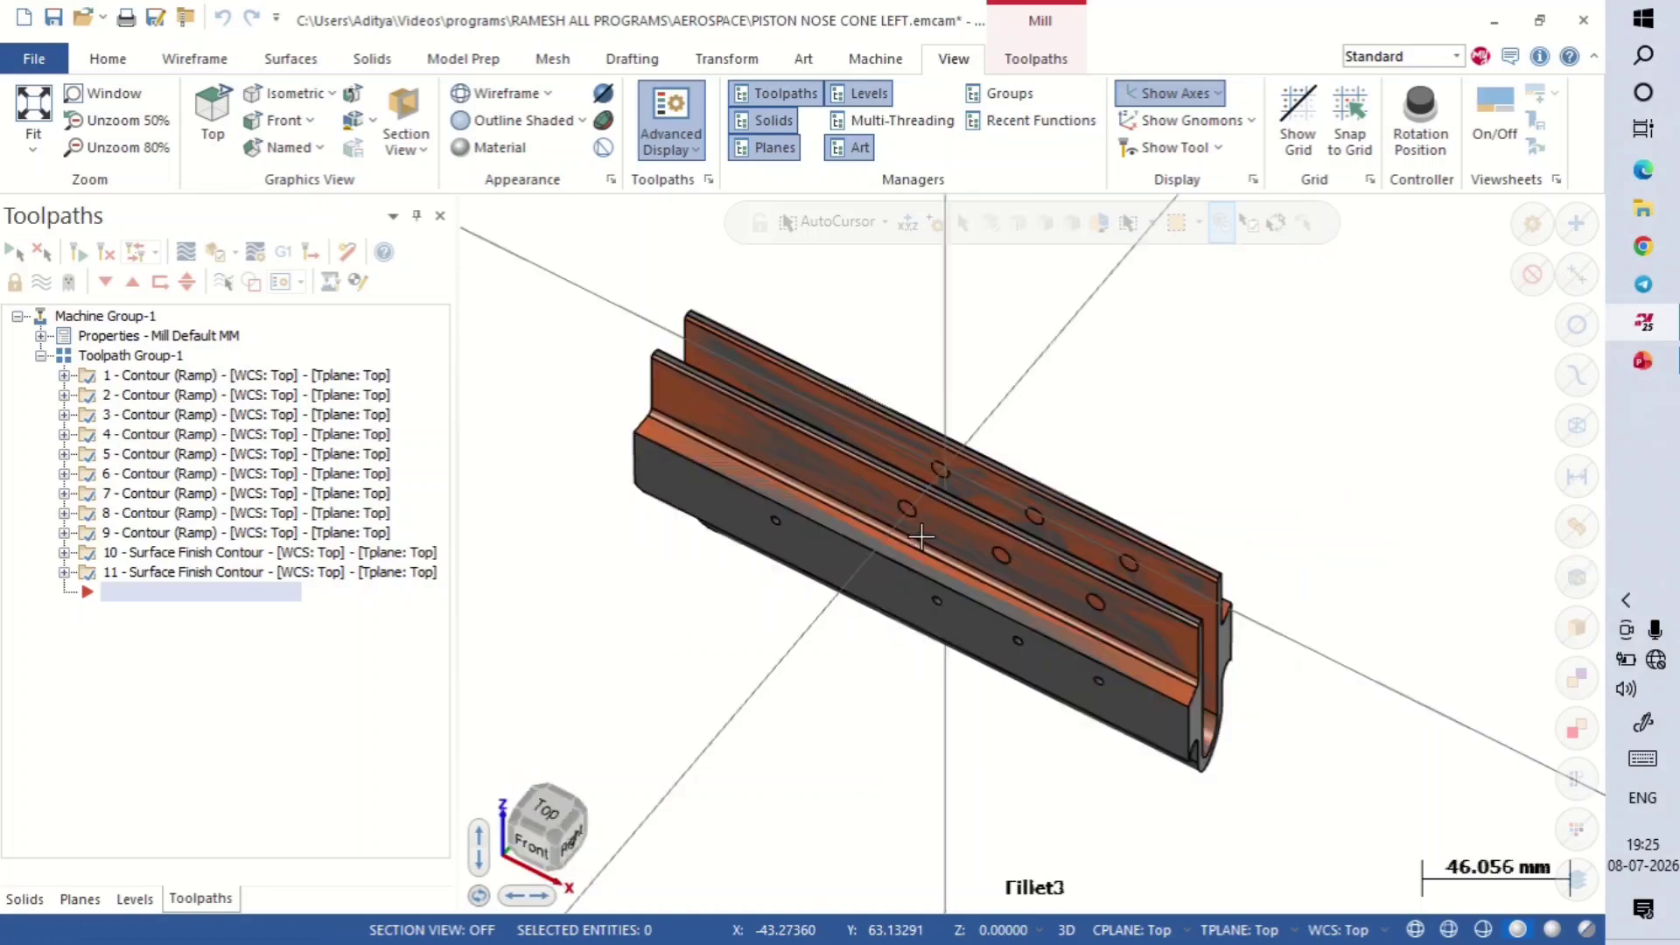
scroll(1302, 570, "down", 1)
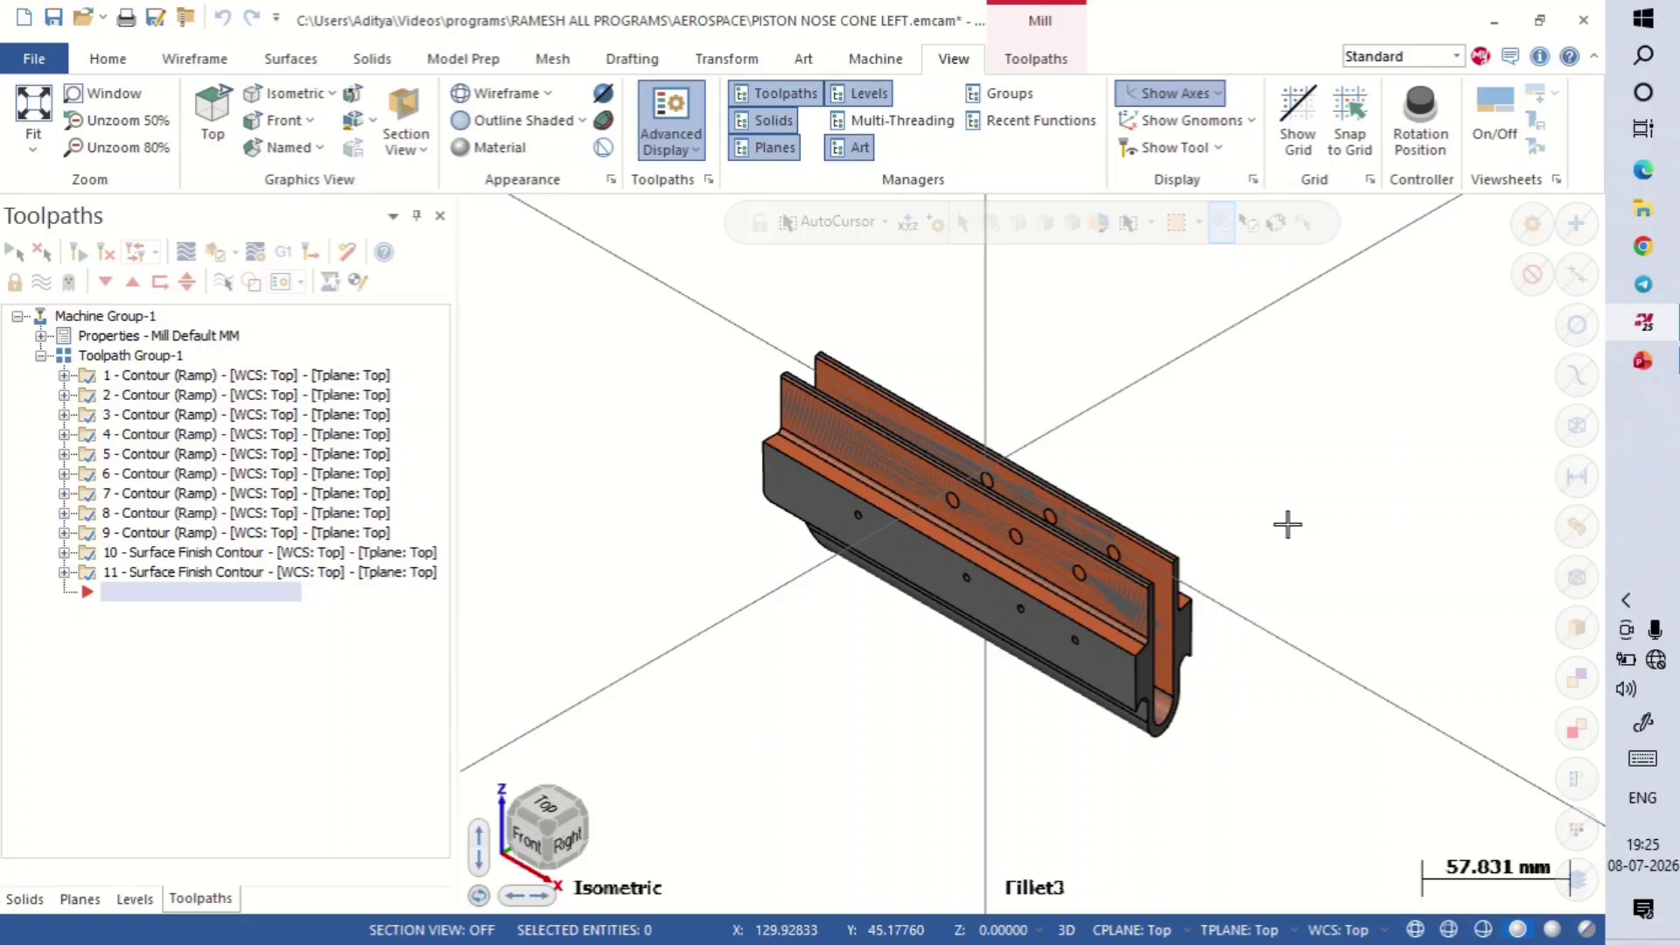
Step: Move the part to the origin, using the marked point at the middle of the part as the point to translate from
left_click(725, 59)
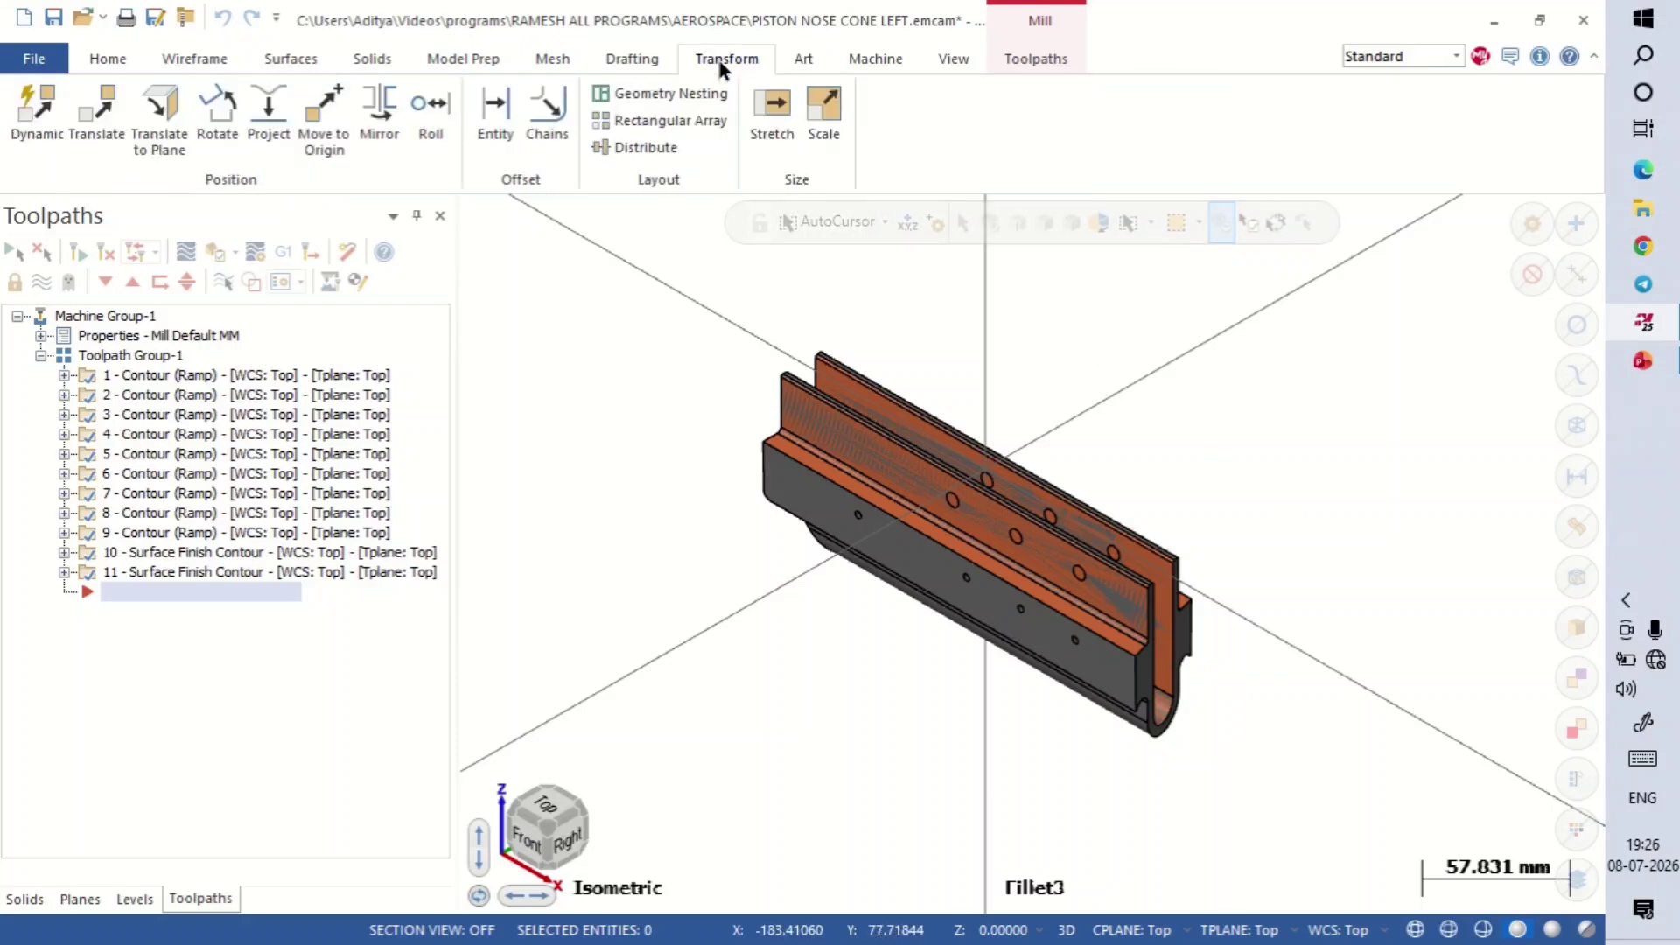
left_click(336, 131)
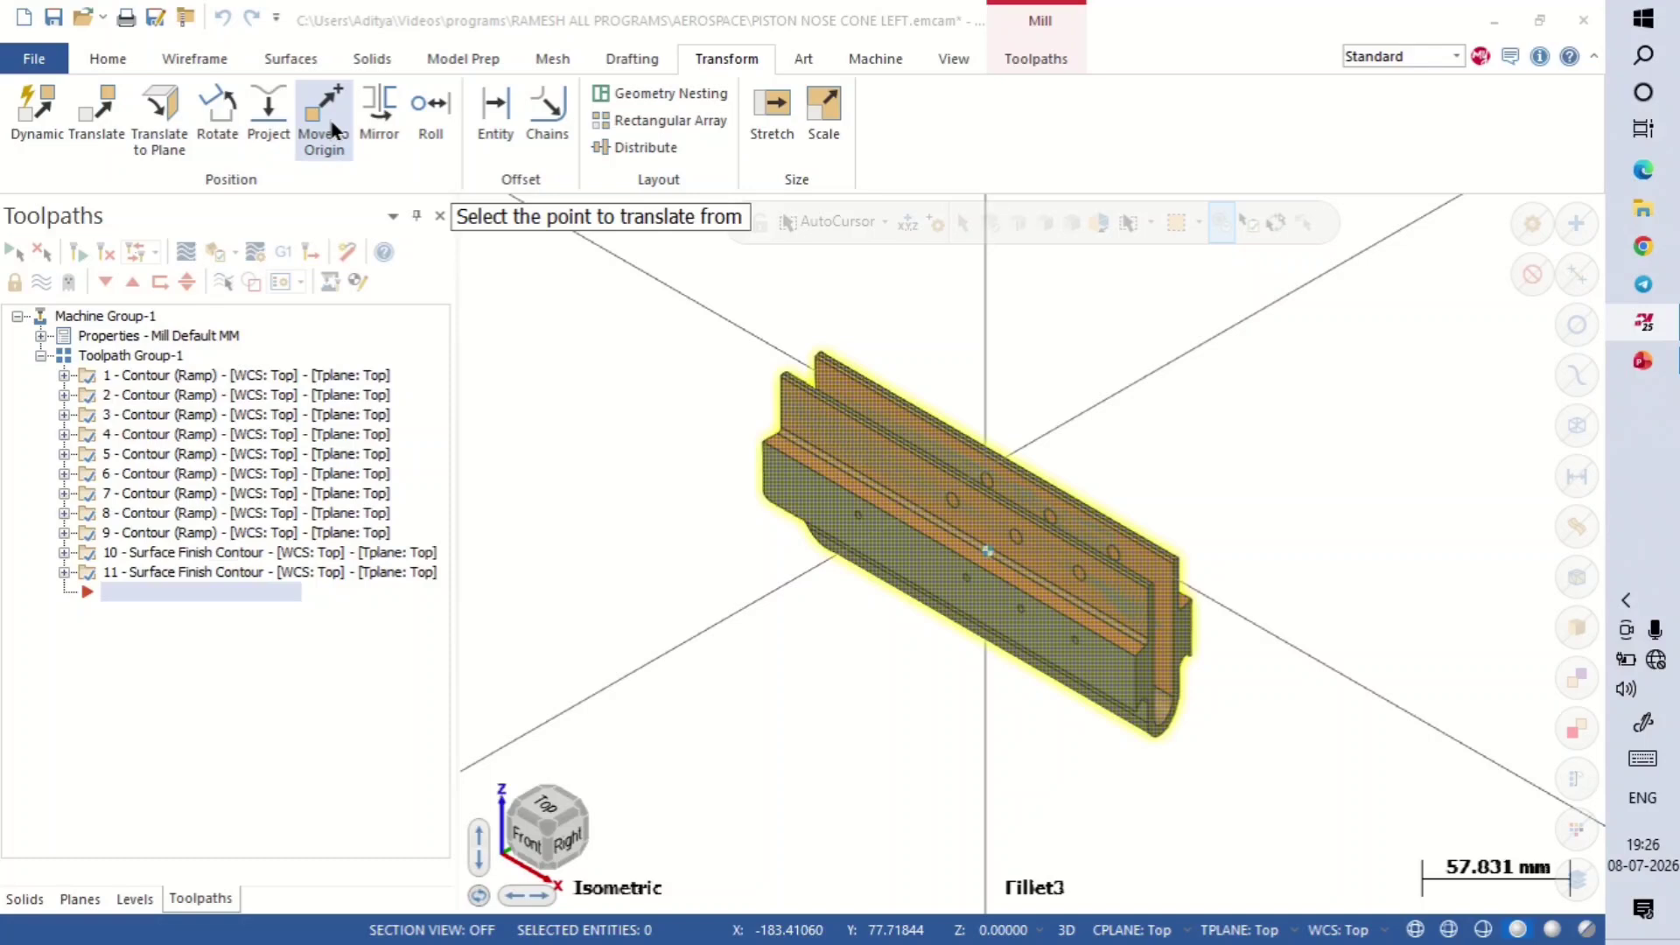
scroll(900, 698, "up", 2)
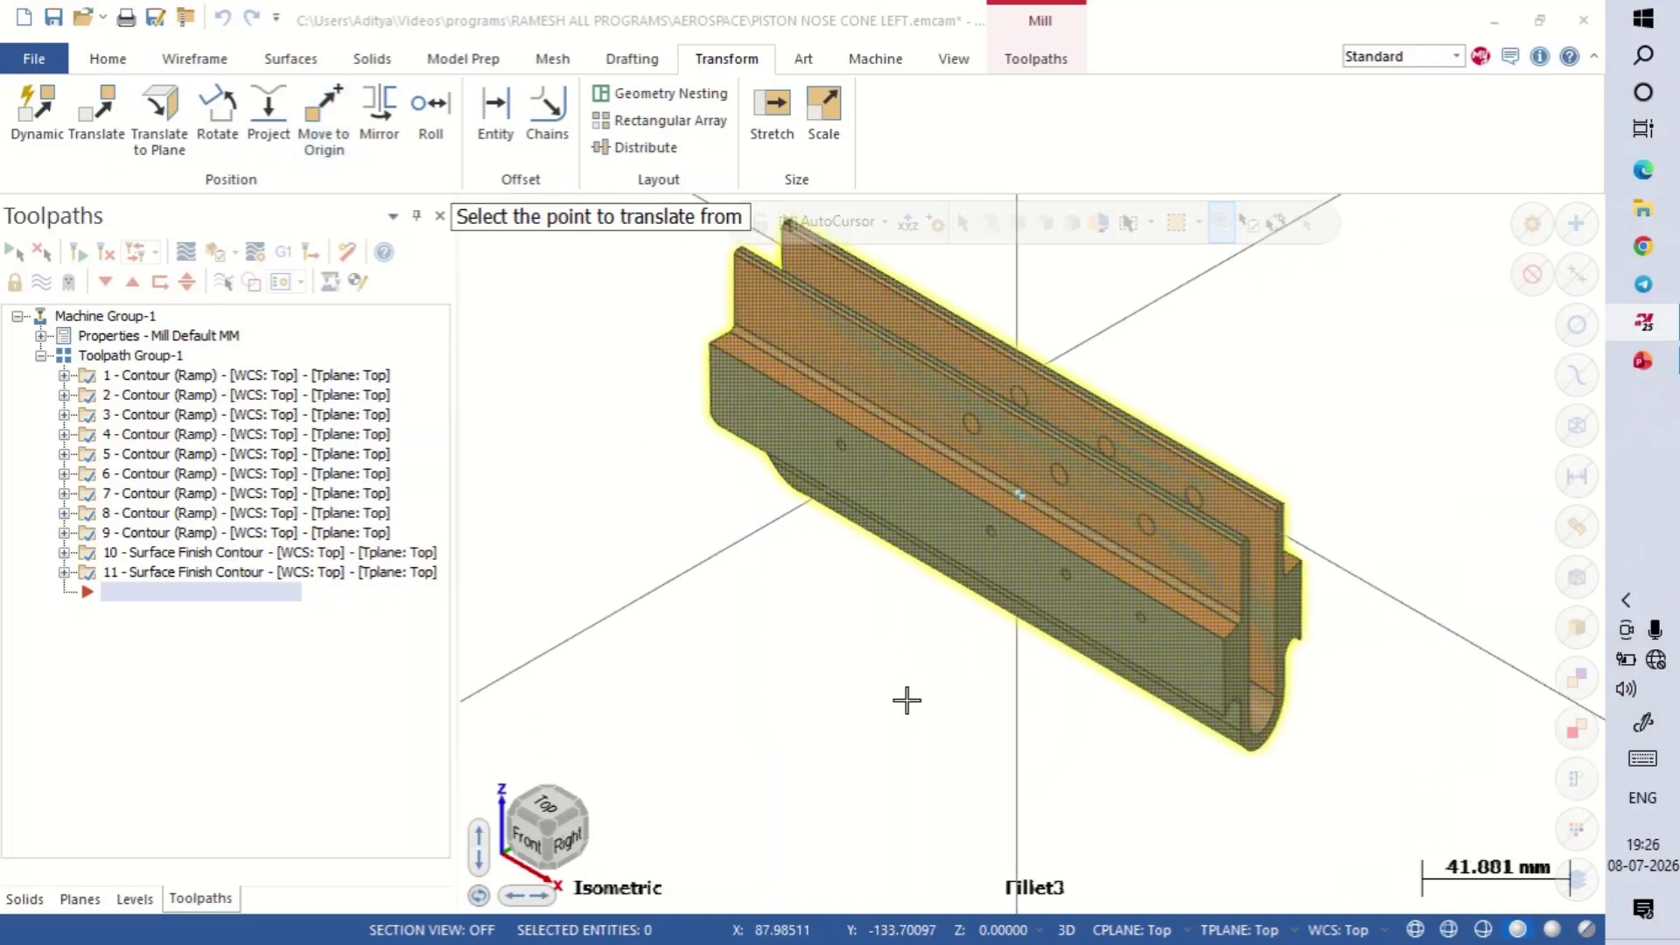
scroll(1171, 360, "up", 1)
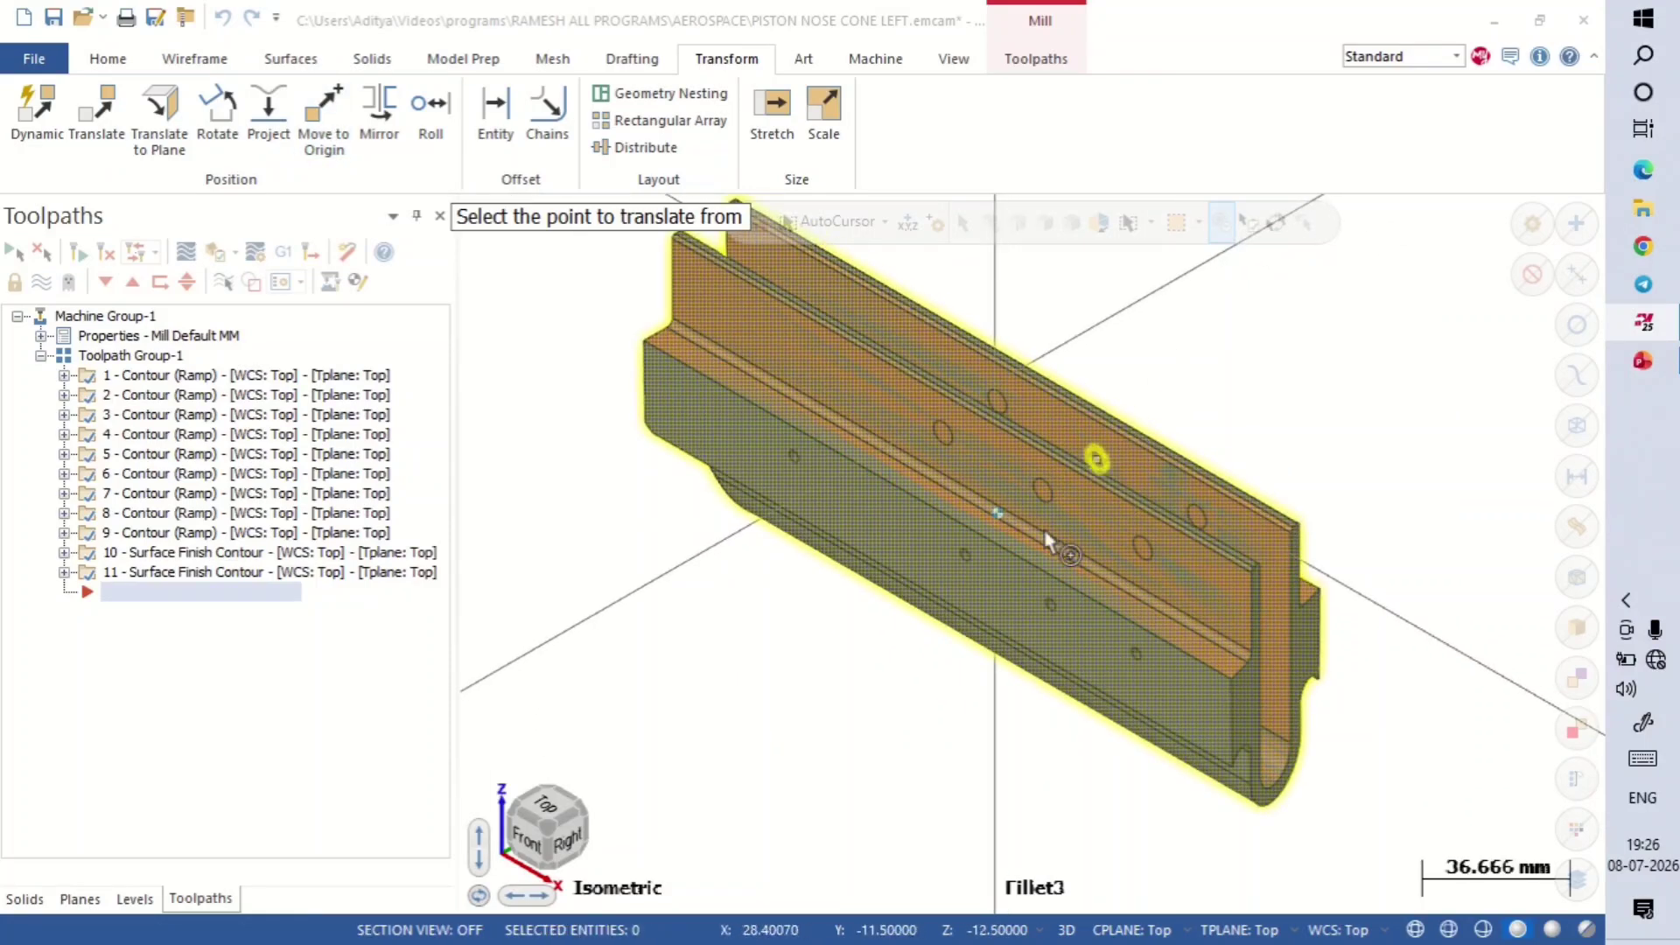
scroll(1006, 525, "up", 1)
scroll(953, 586, "down", 9)
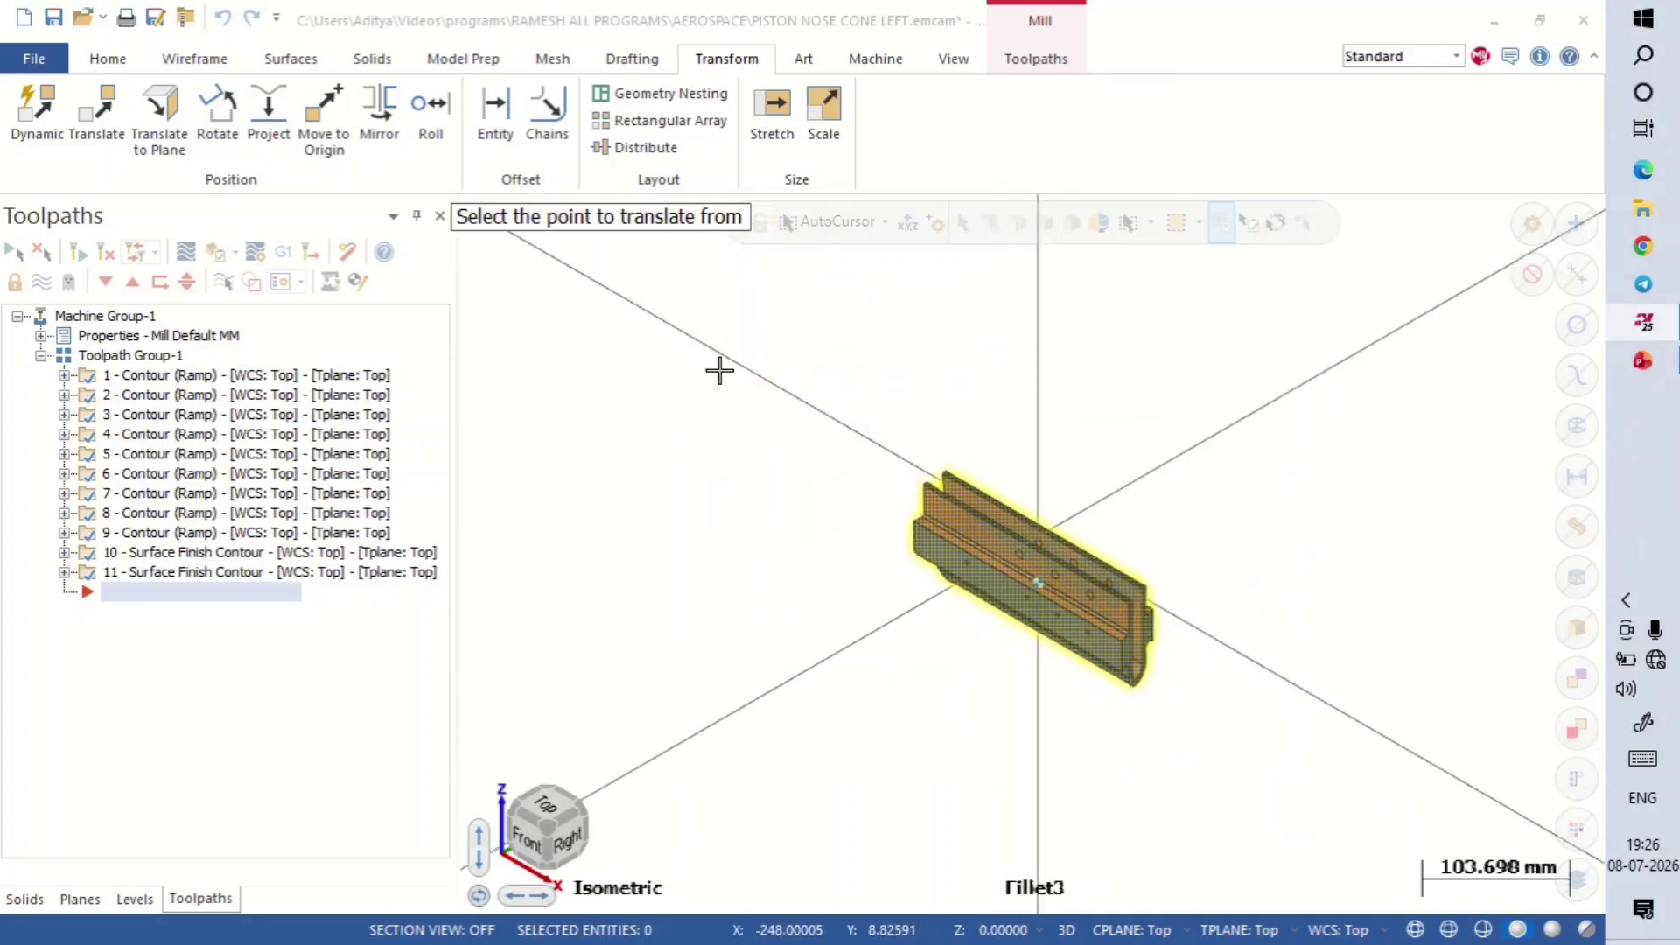
scroll(1039, 691, "up", 4)
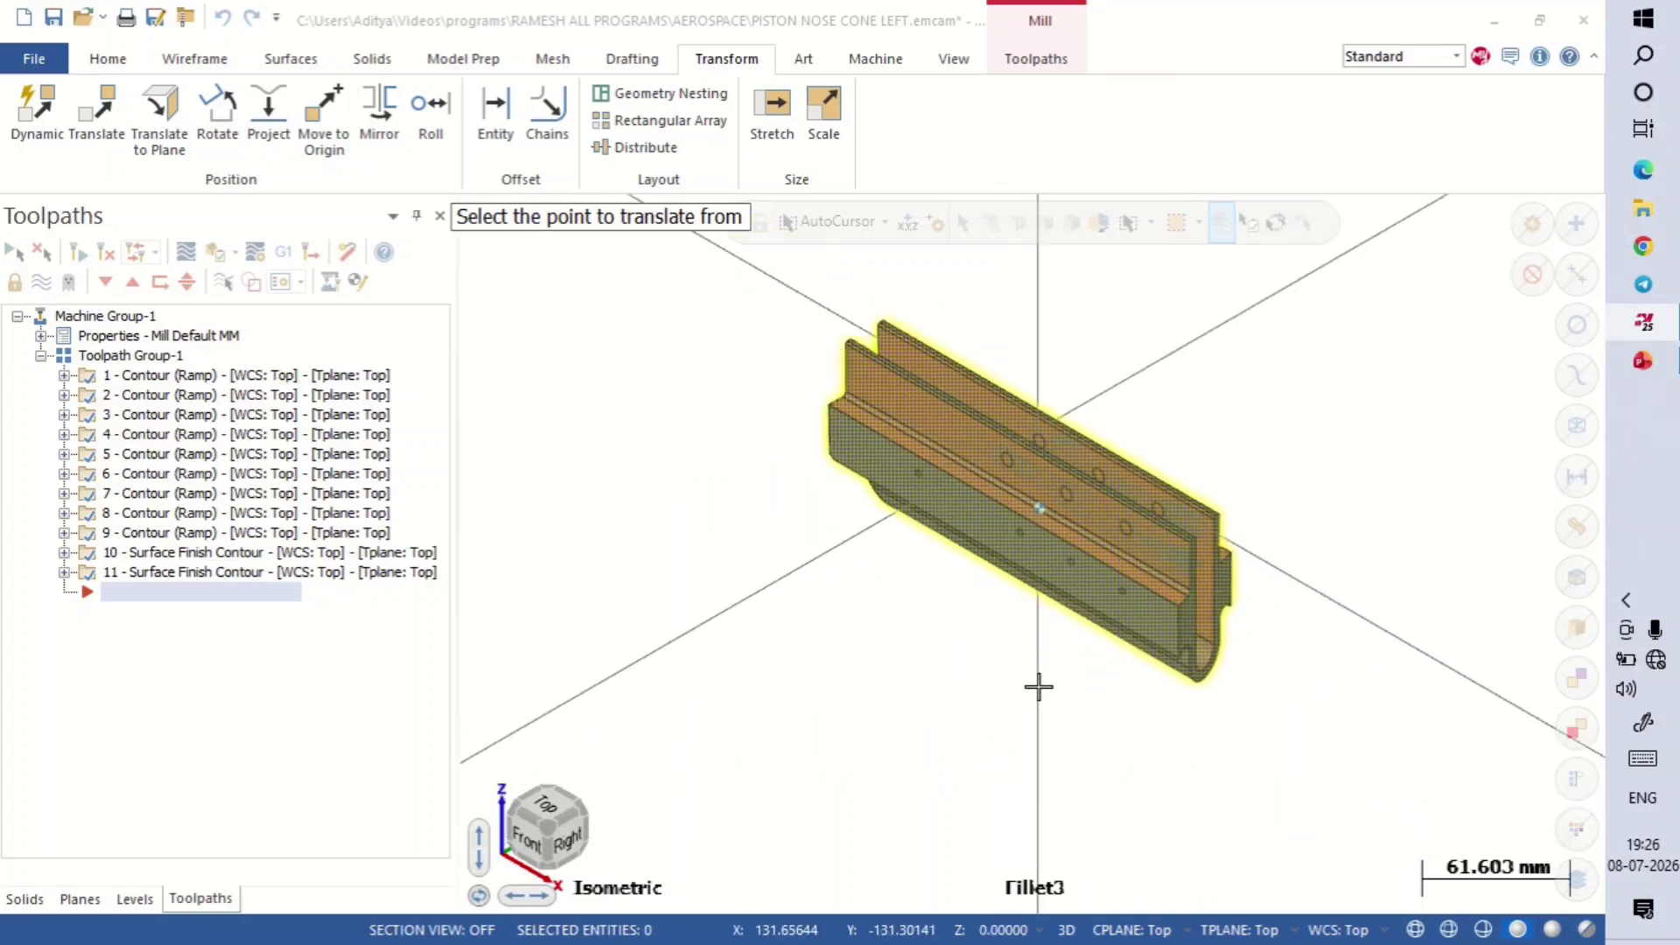
scroll(1039, 685, "up", 2)
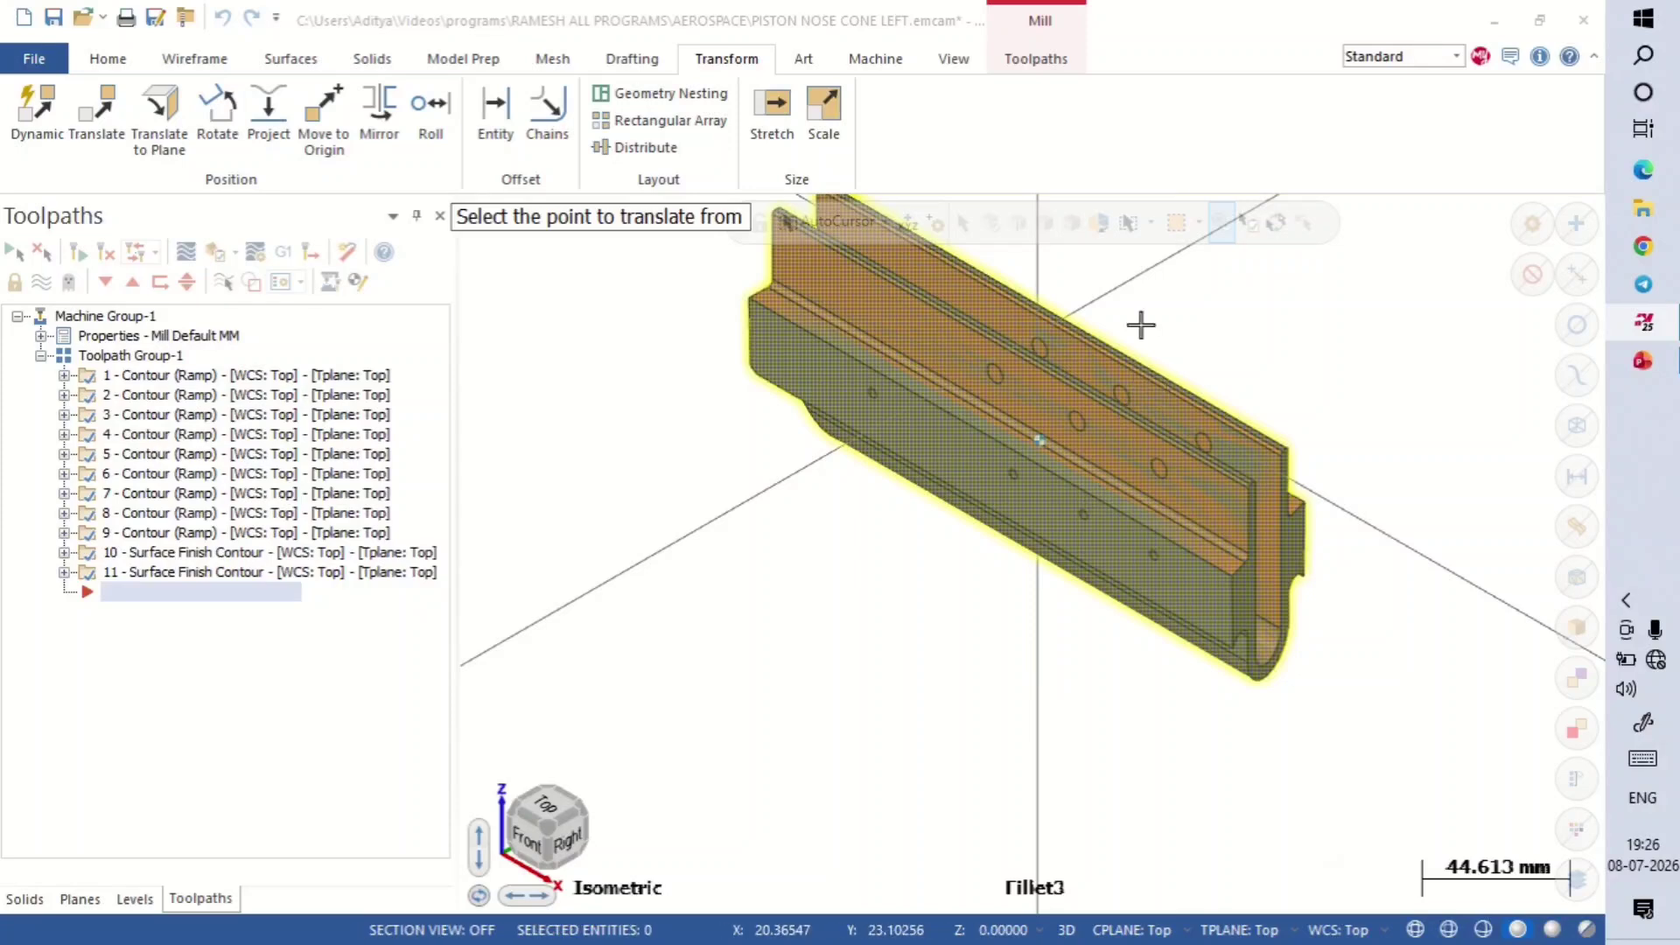
scroll(1140, 320, "up", 1)
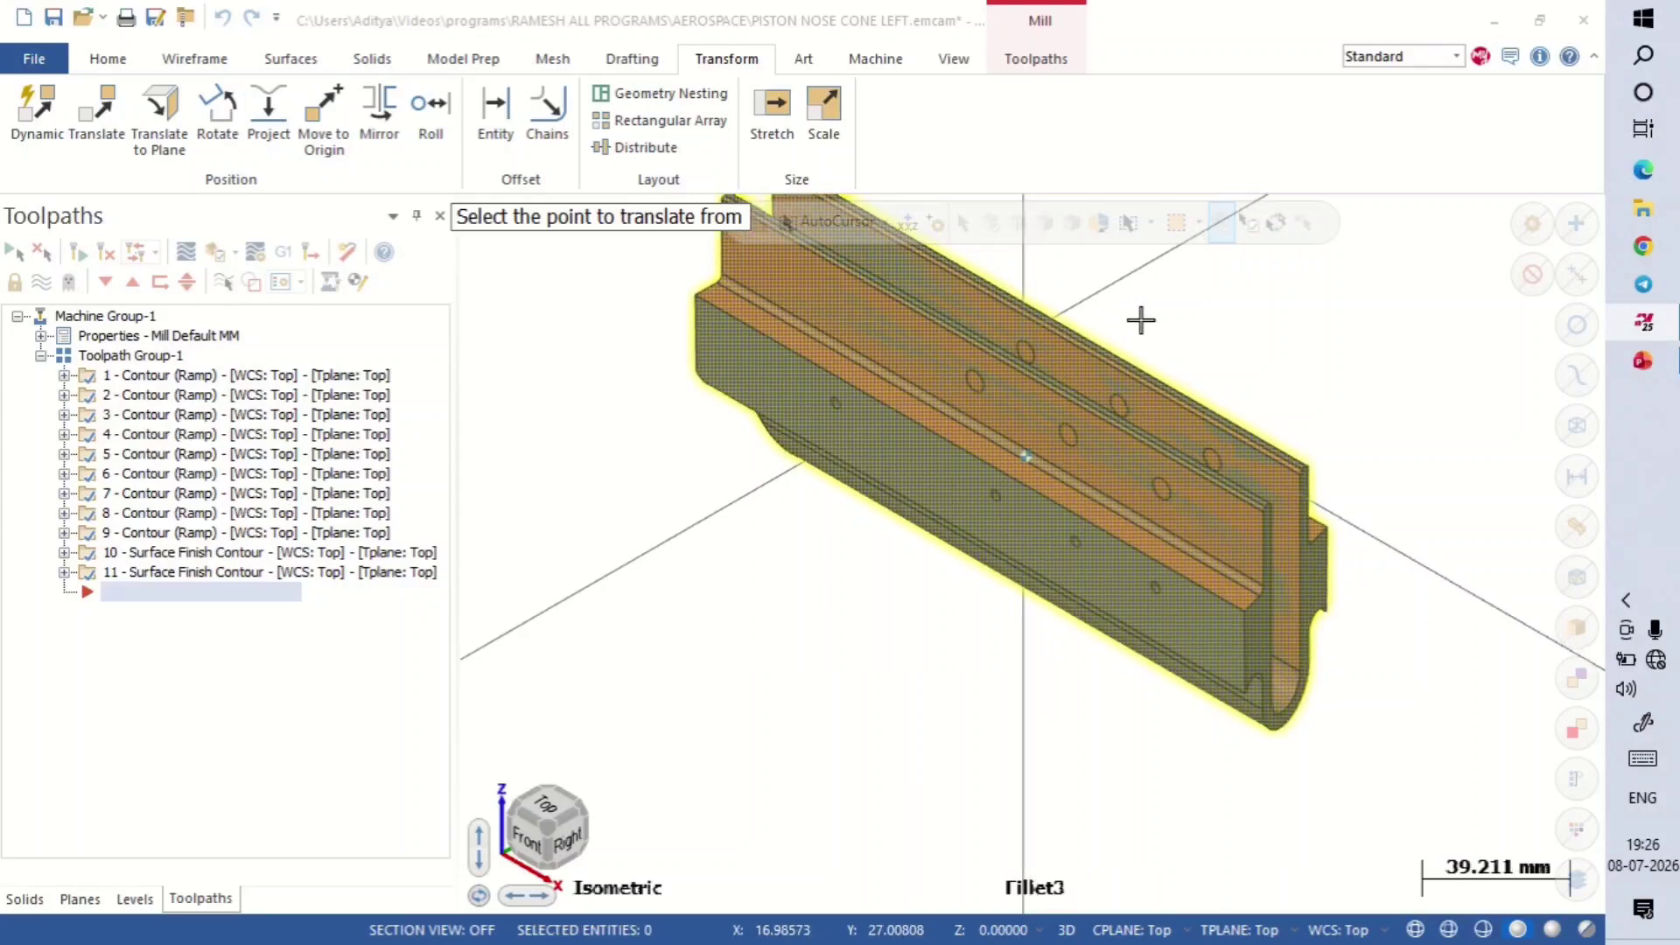
left_click(1027, 465)
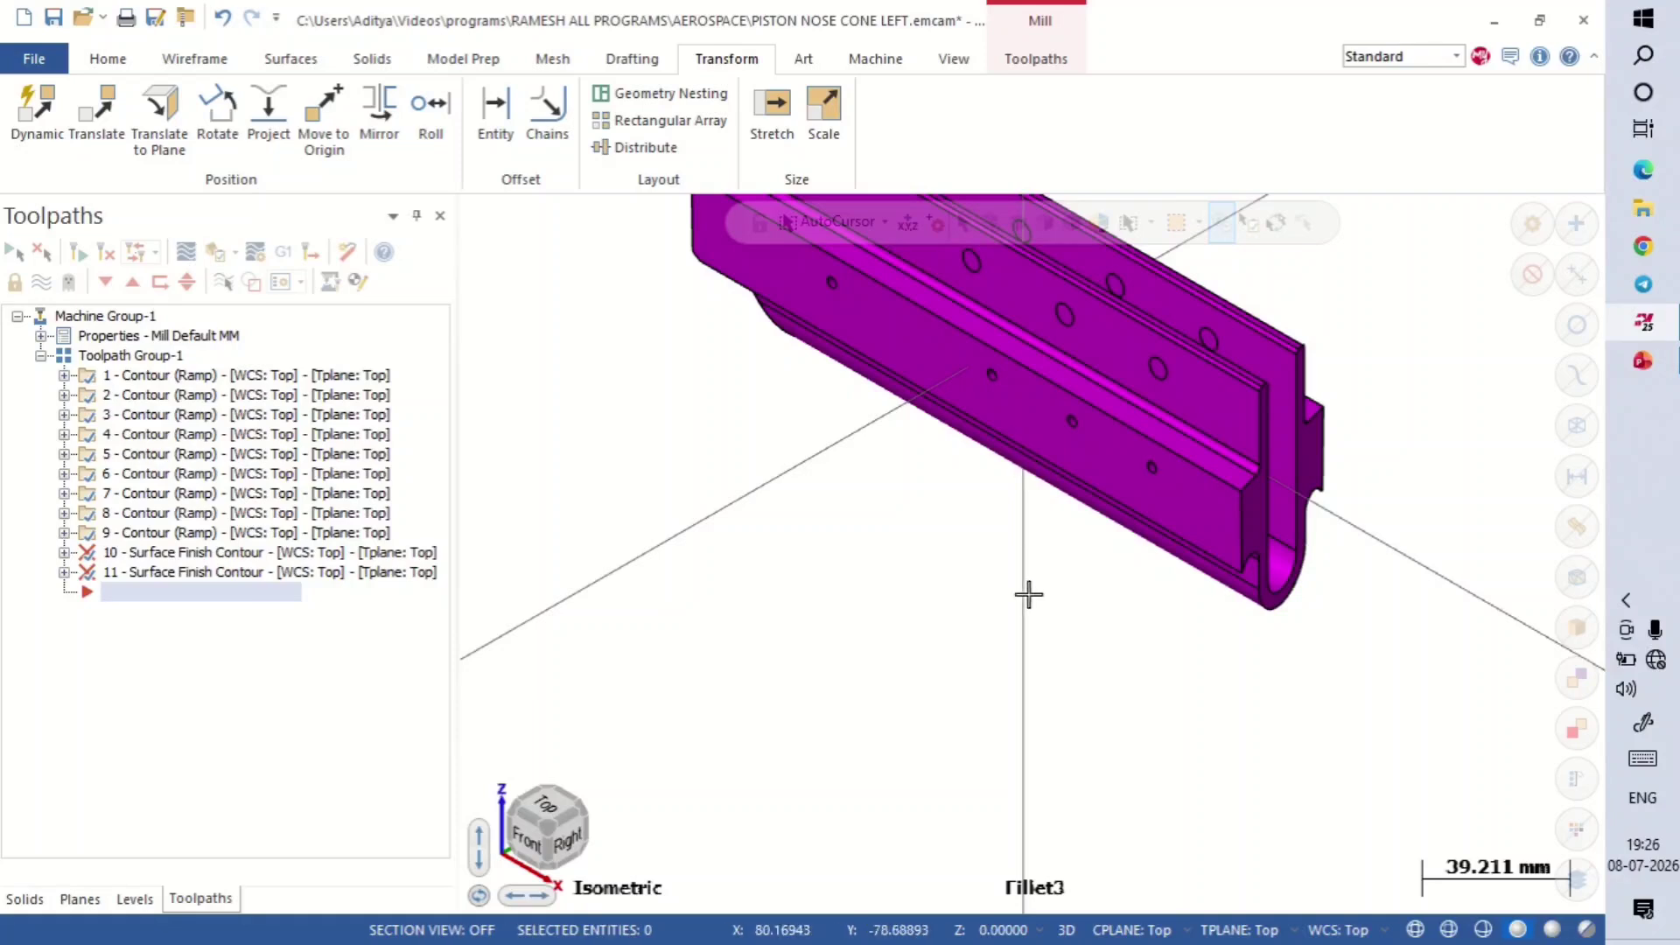
Step: Clear the transformation result colors from the moved part
scroll(1027, 668, "down", 3)
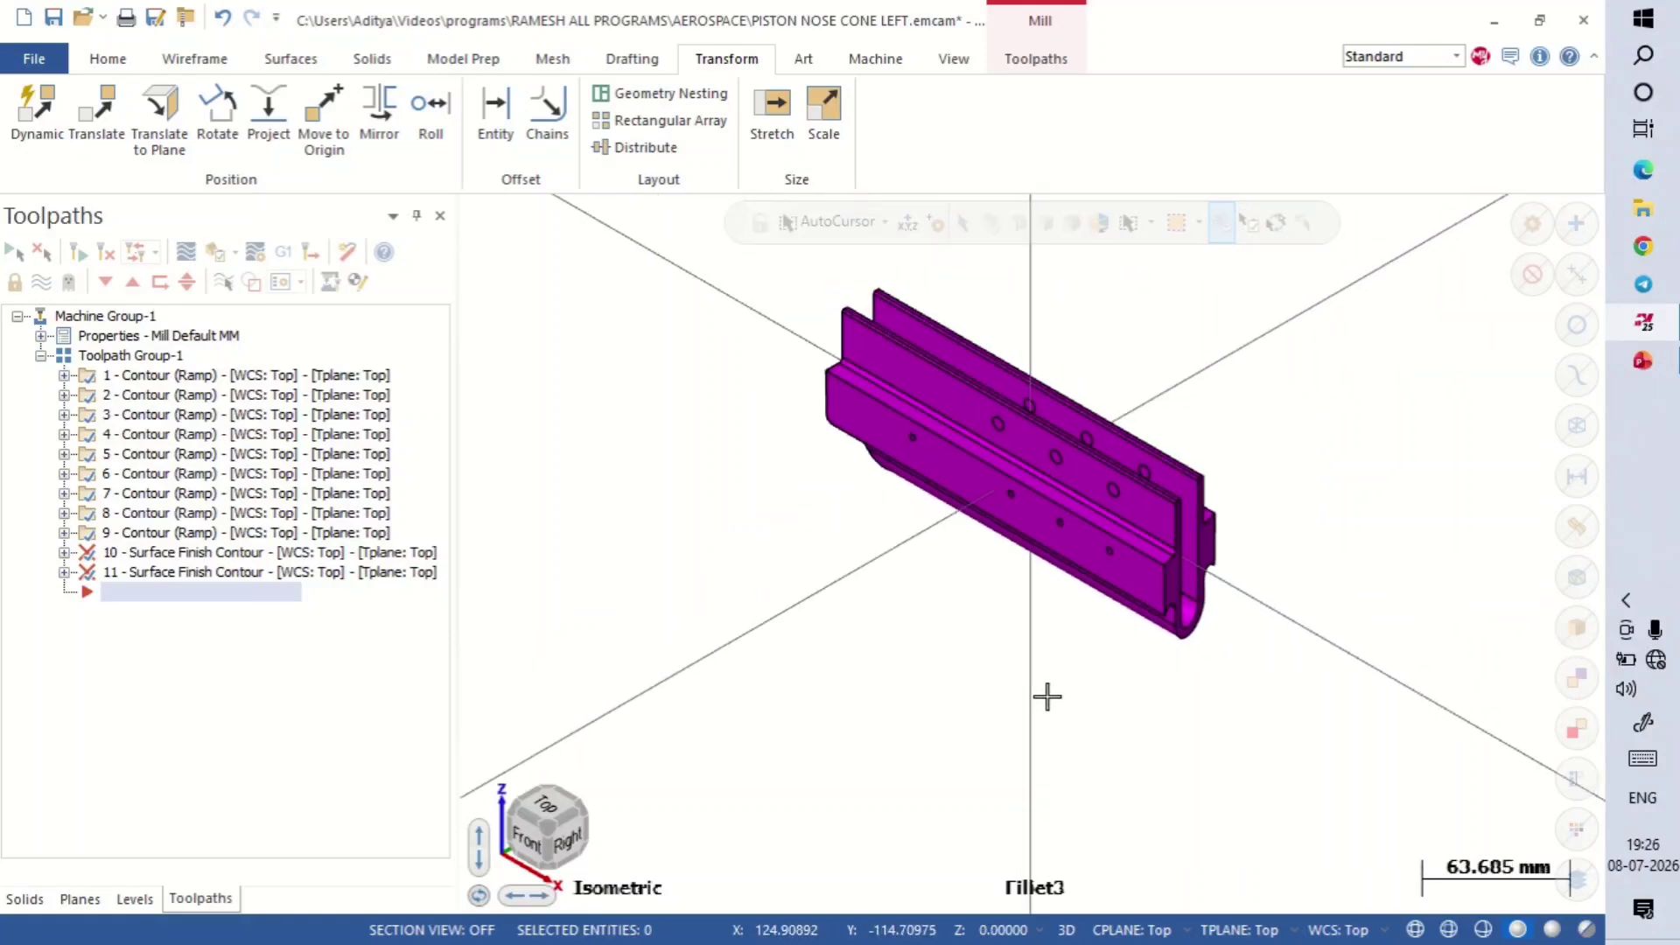
right_click(646, 371)
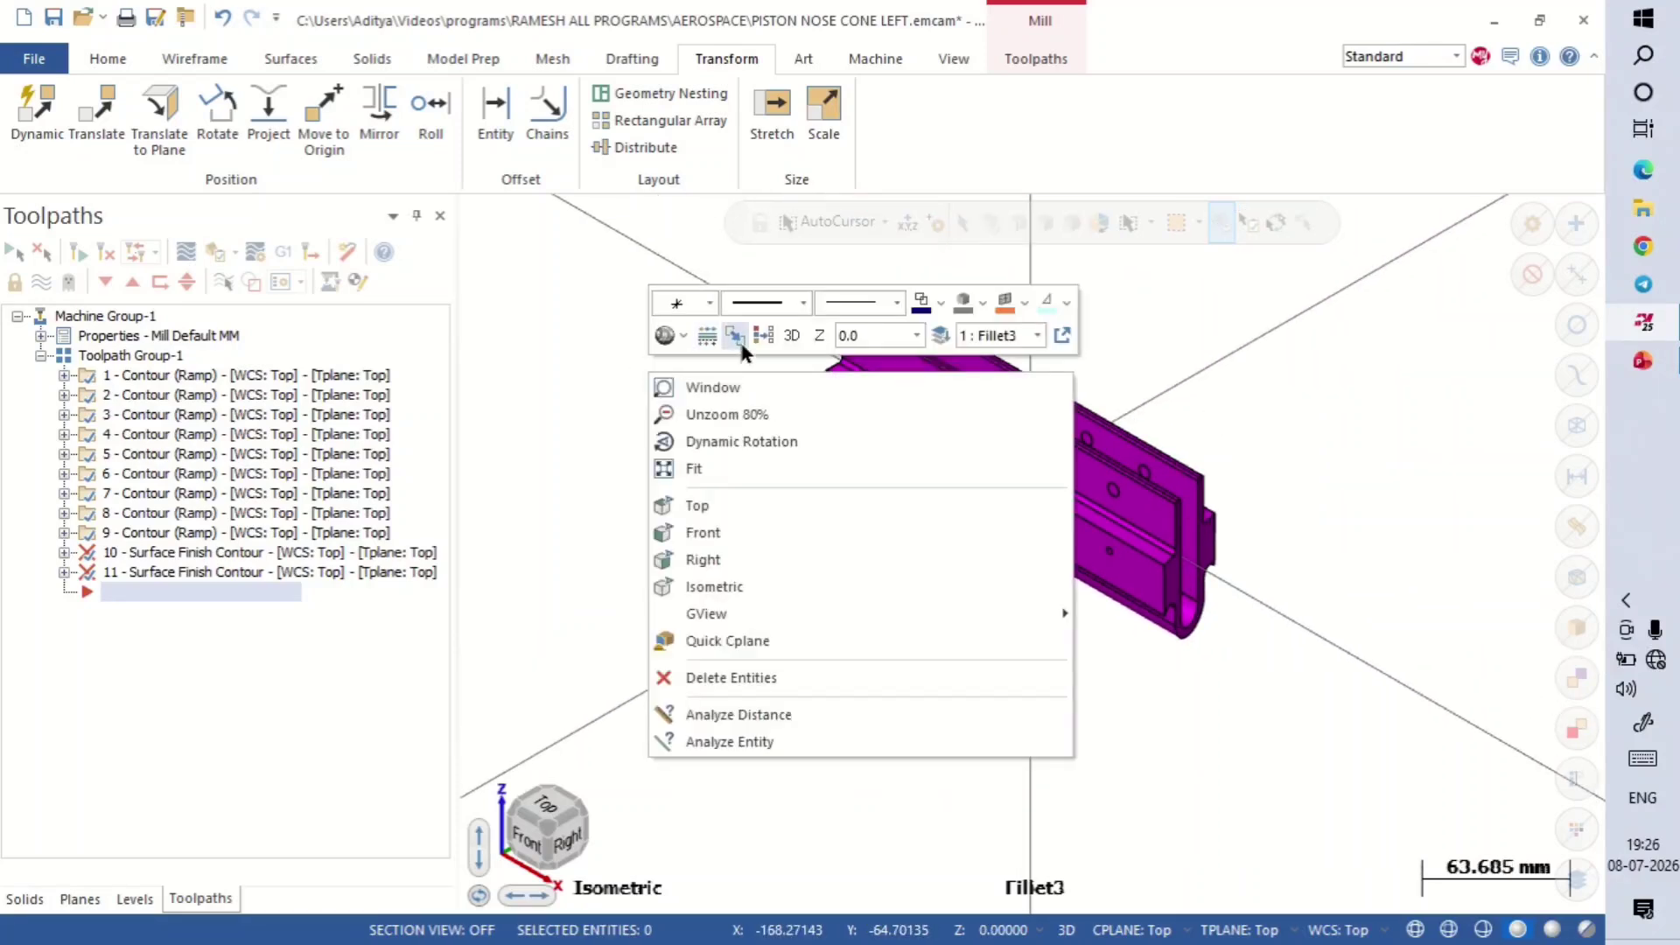
left_click(738, 338)
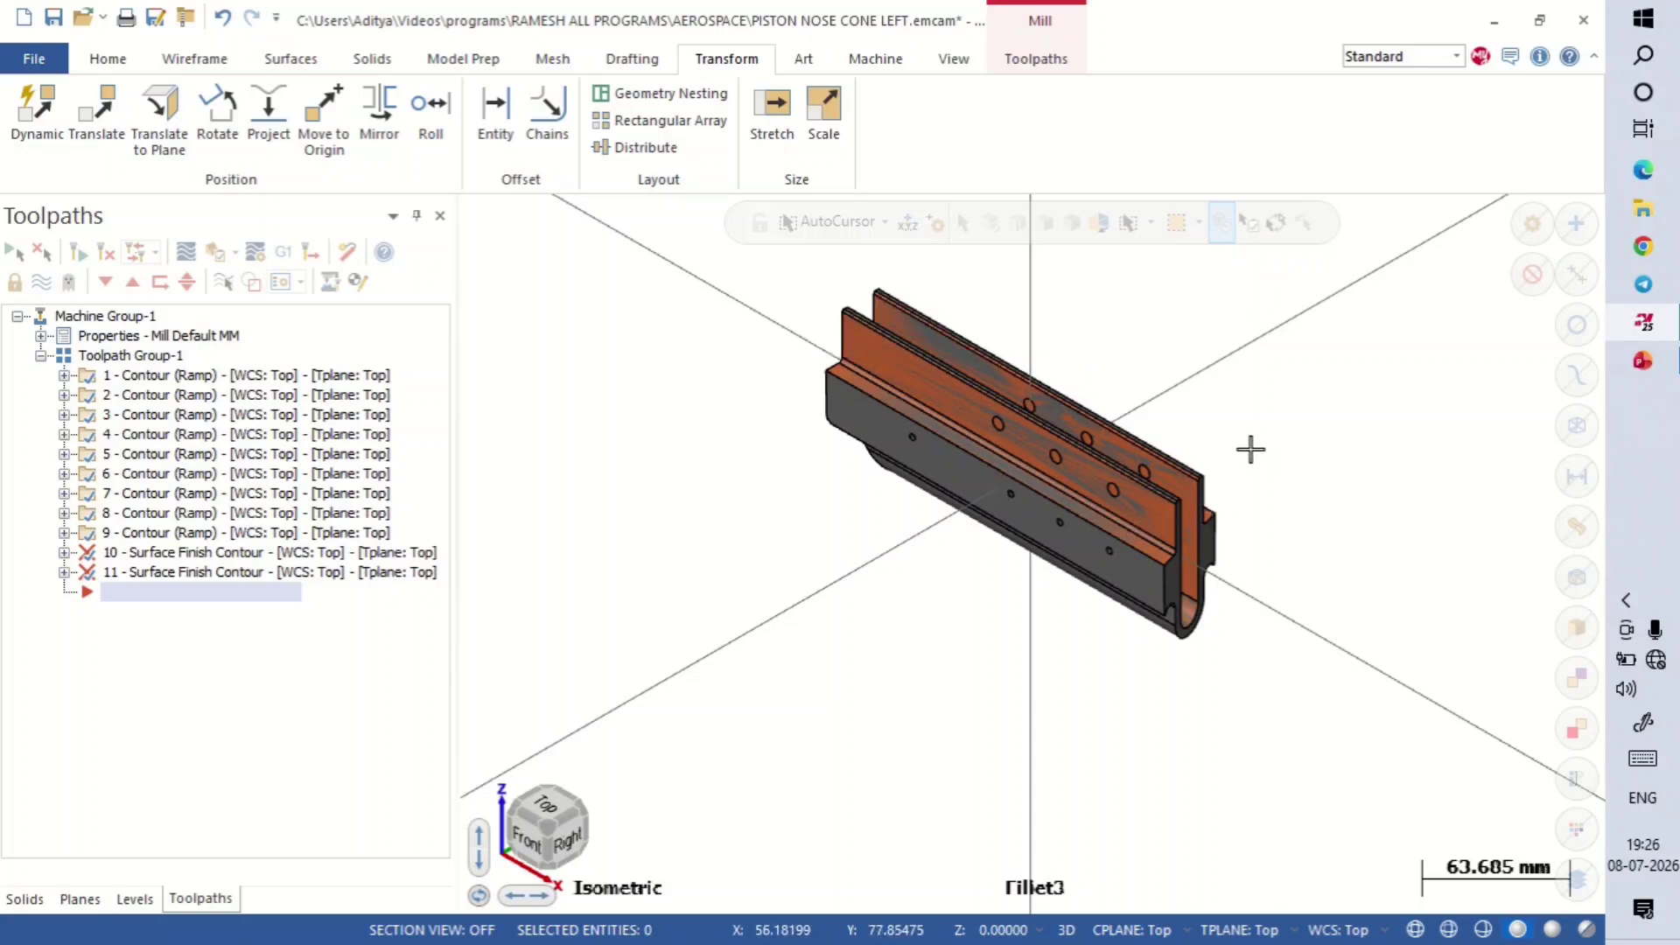
Step: Check the moved part's alignment with the axes in the top, rotated and isometric views
key("alt+1")
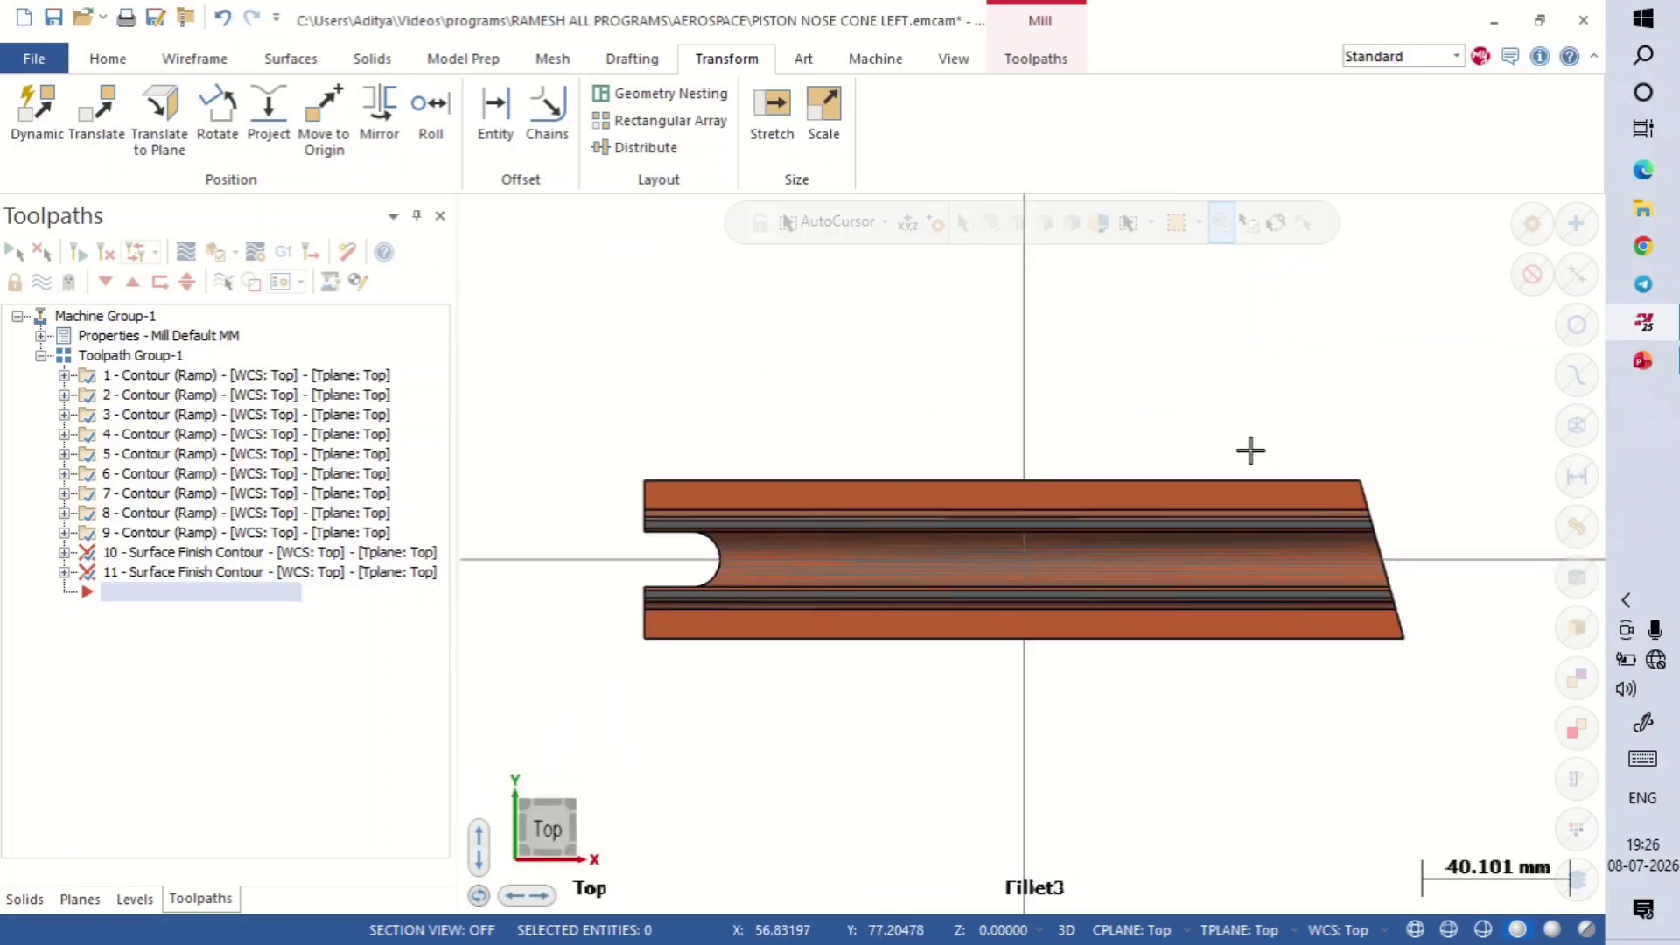
middle_click_drag(1098, 556, 1037, 560)
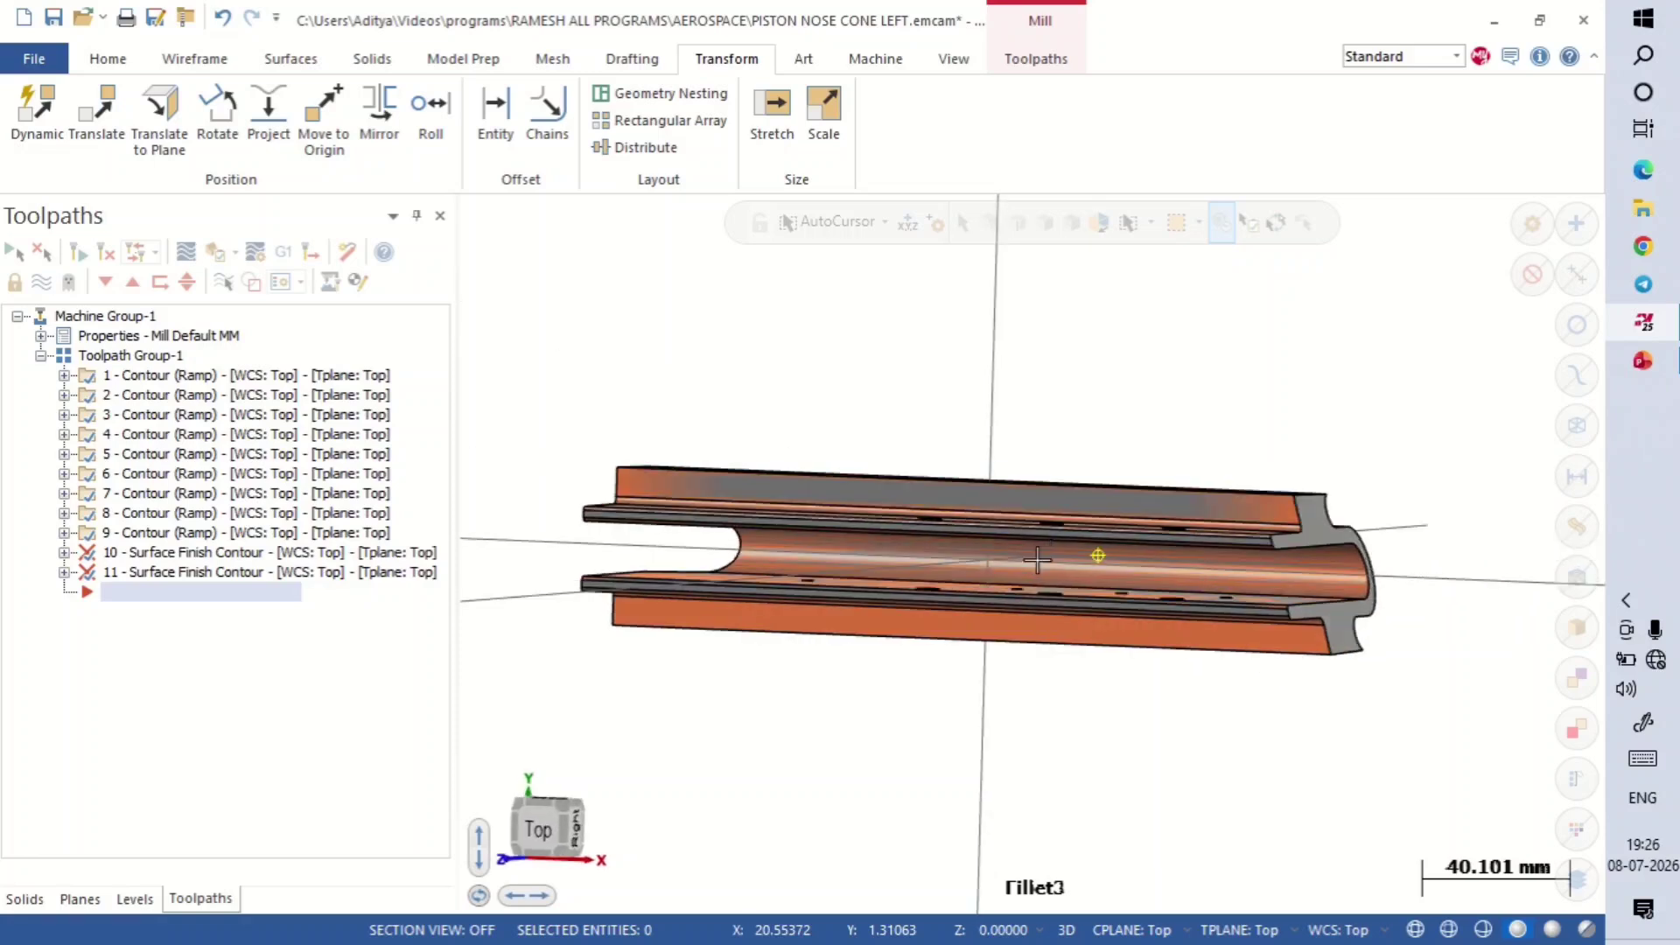
right_click(1151, 383)
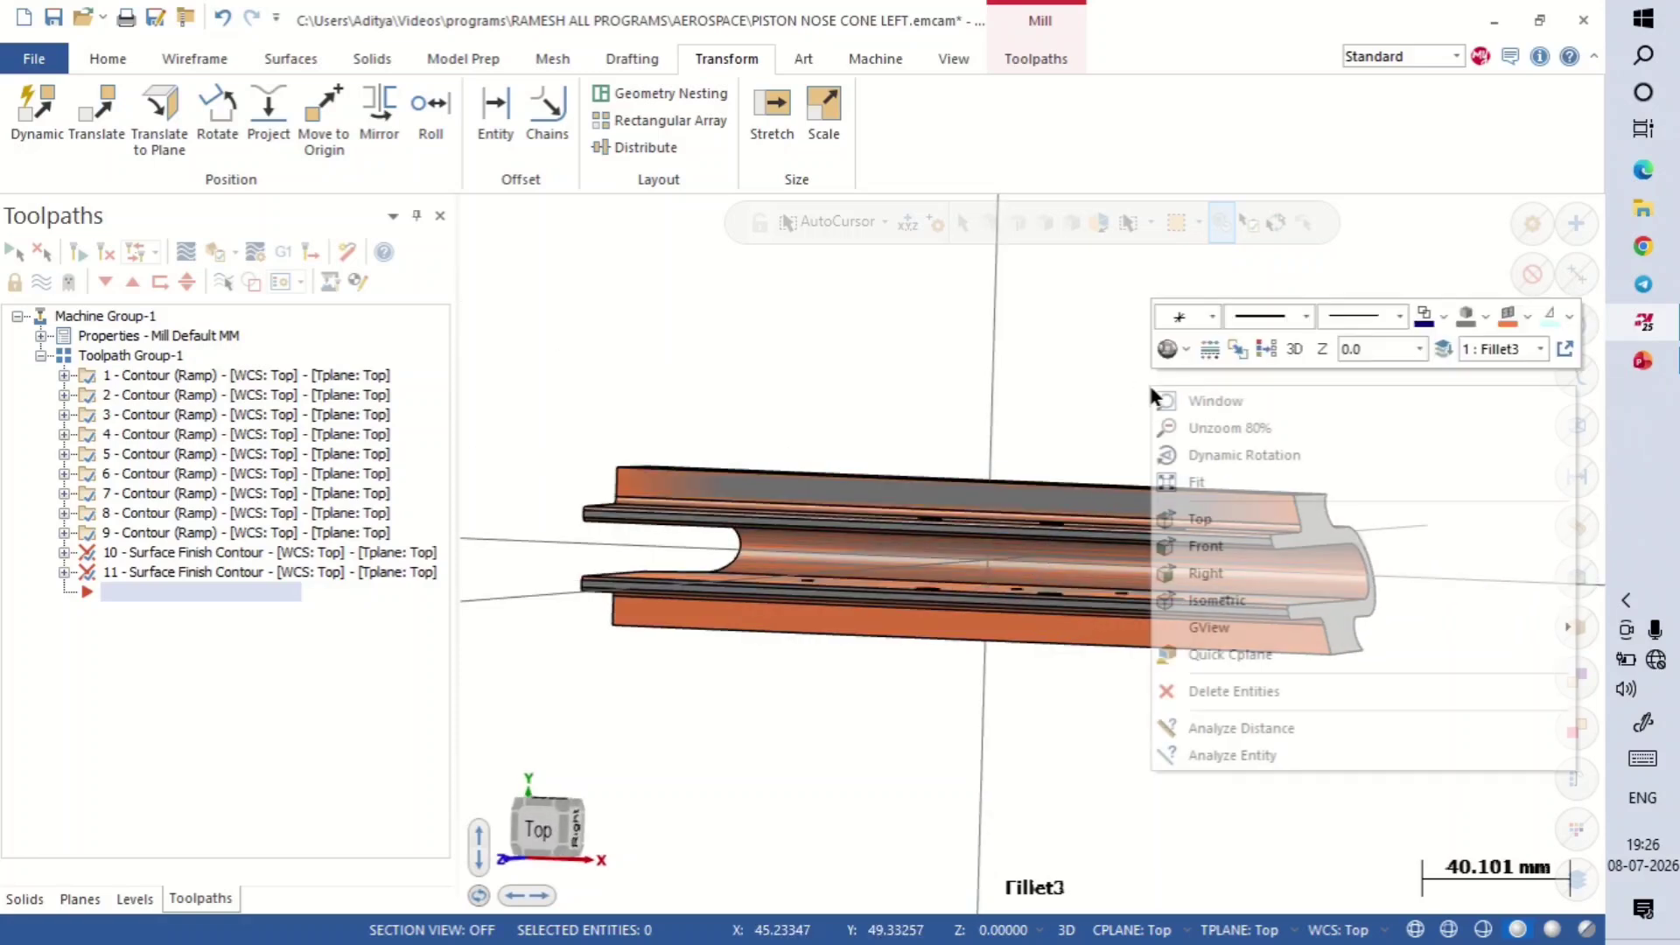
left_click(1229, 599)
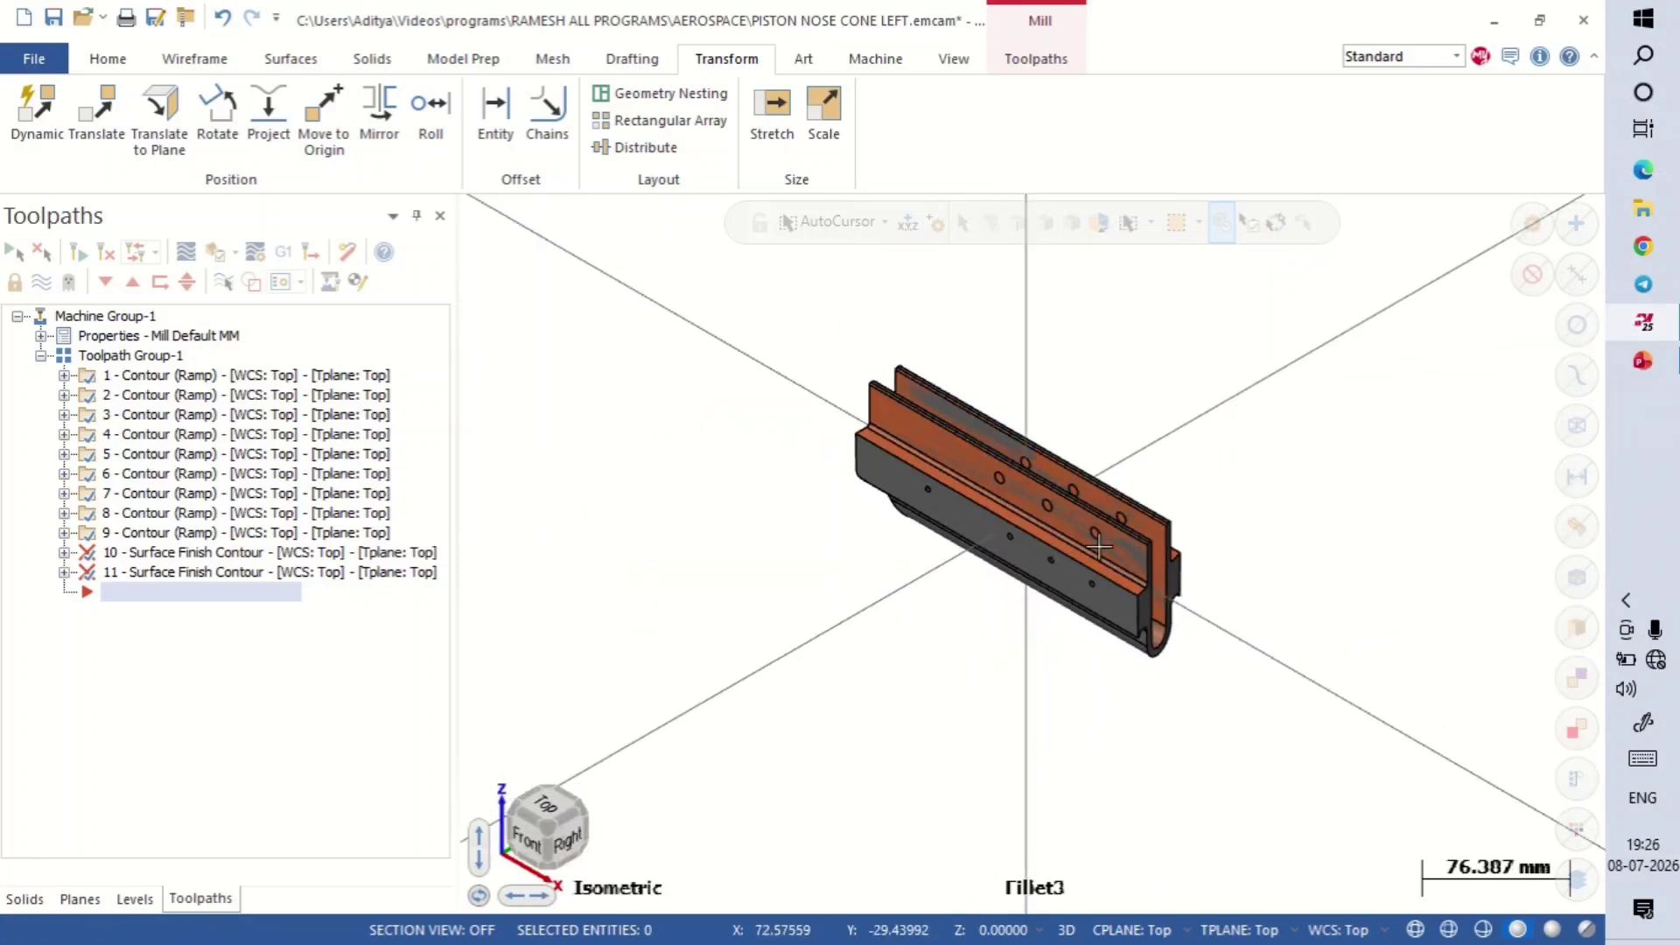
Step: Save a copy of the part file in the AEROSPACE folder as PISTON NOSE CONE LEFT 01
scroll(1189, 432, "up", 1)
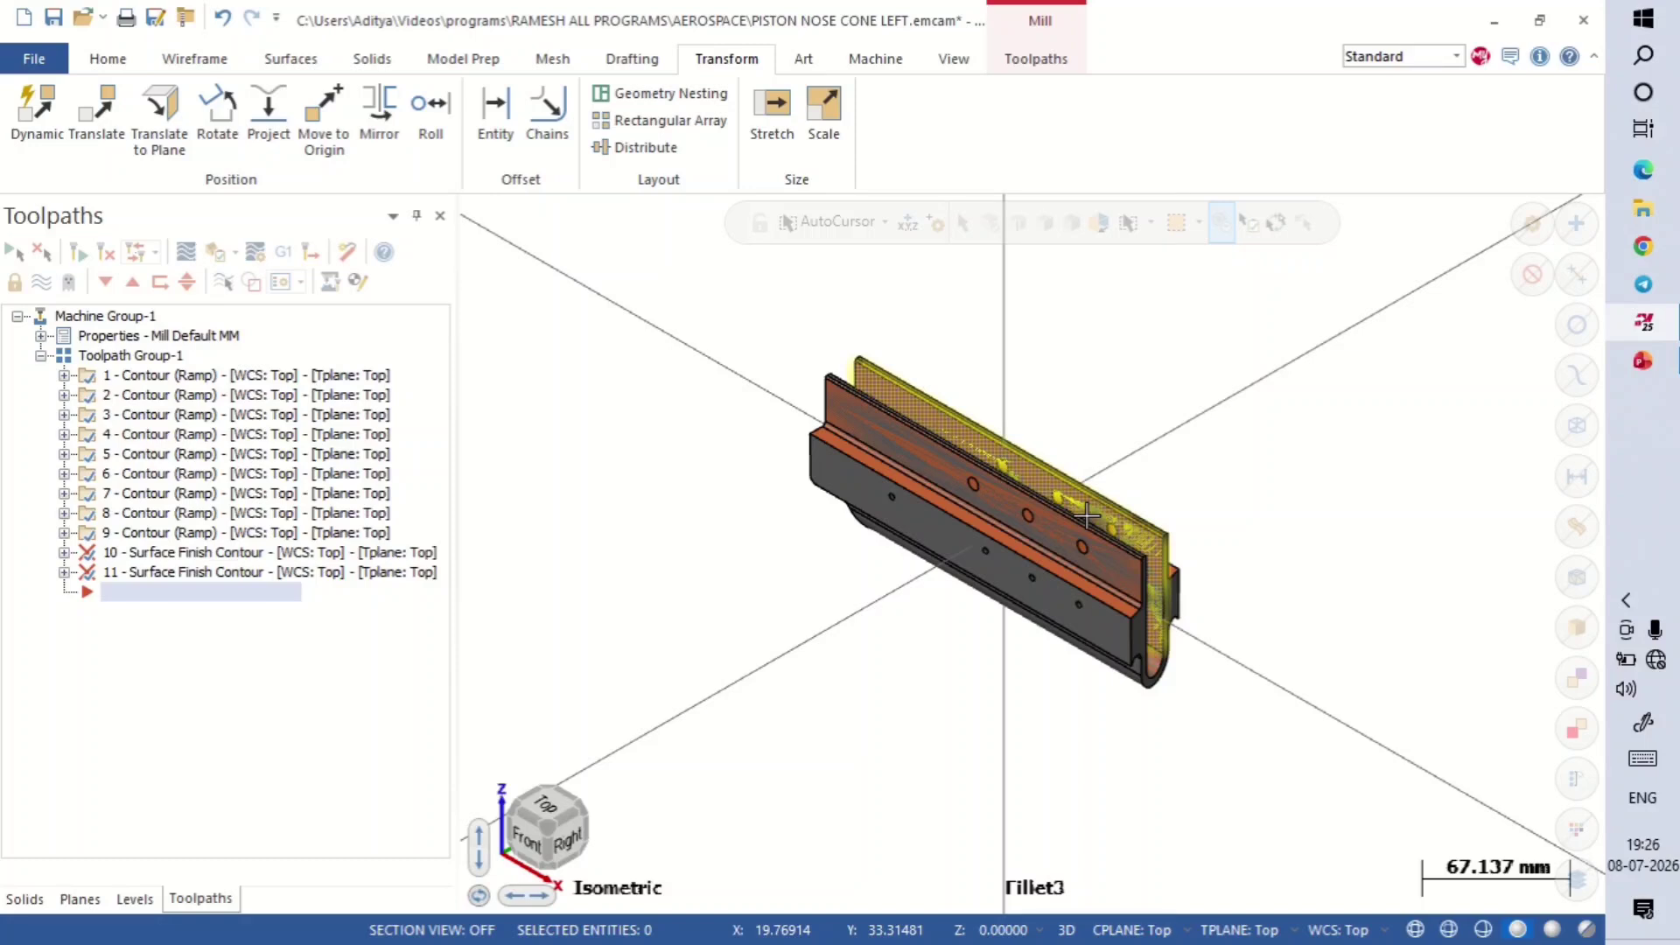
scroll(1240, 488, "up", 2)
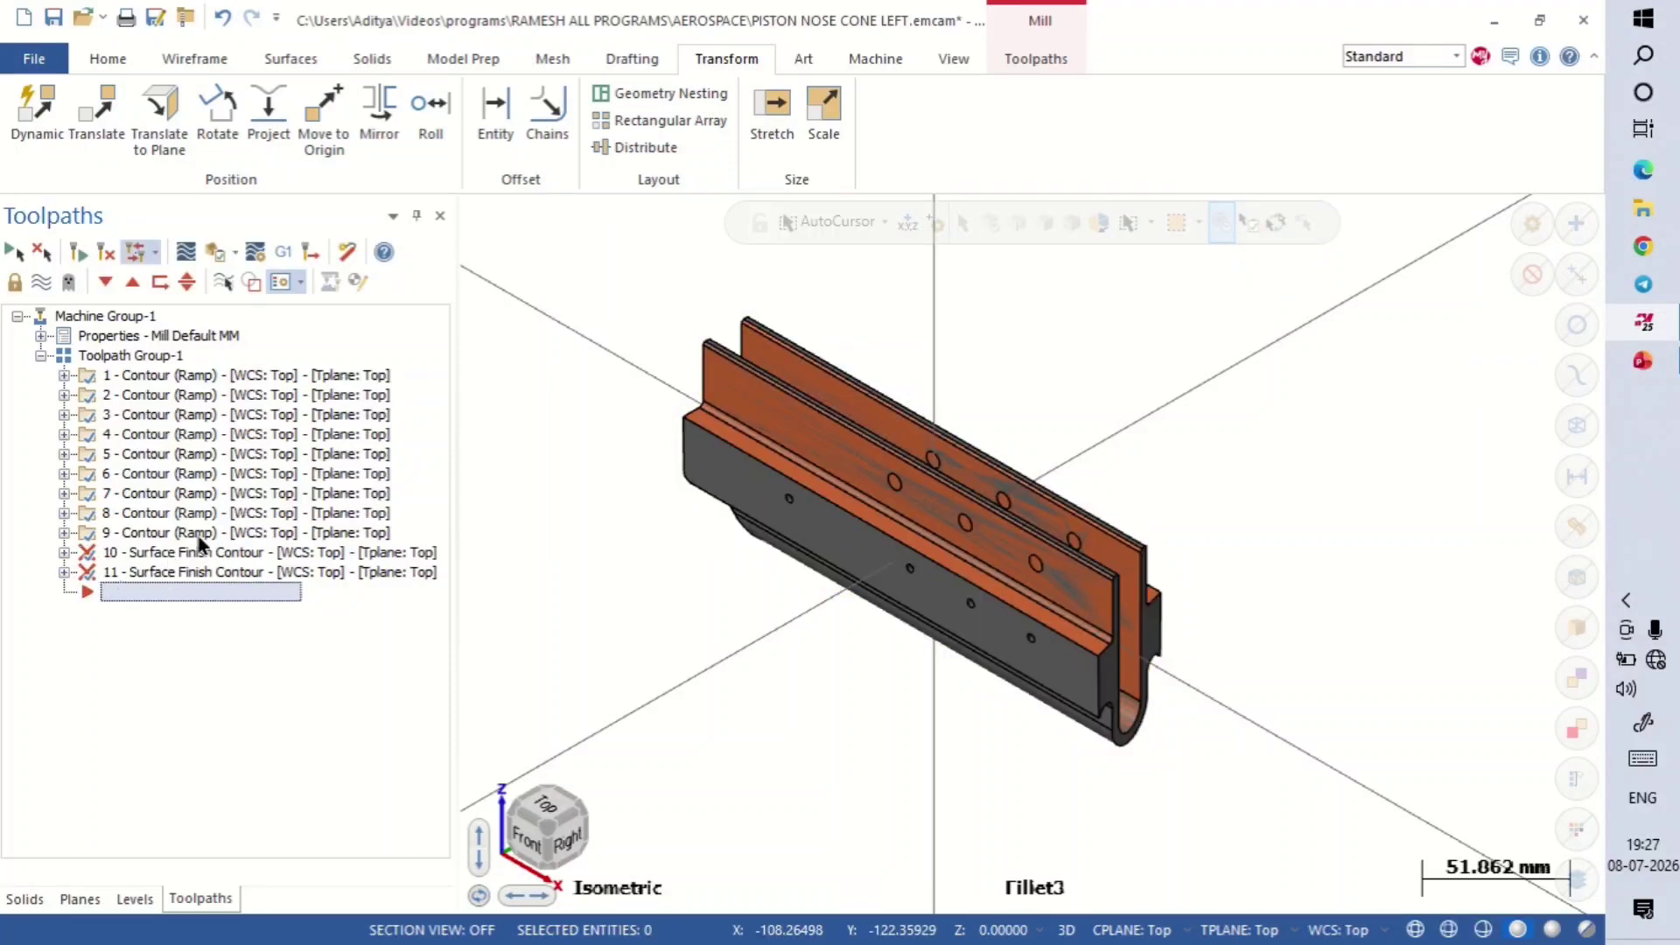
left_click(156, 20)
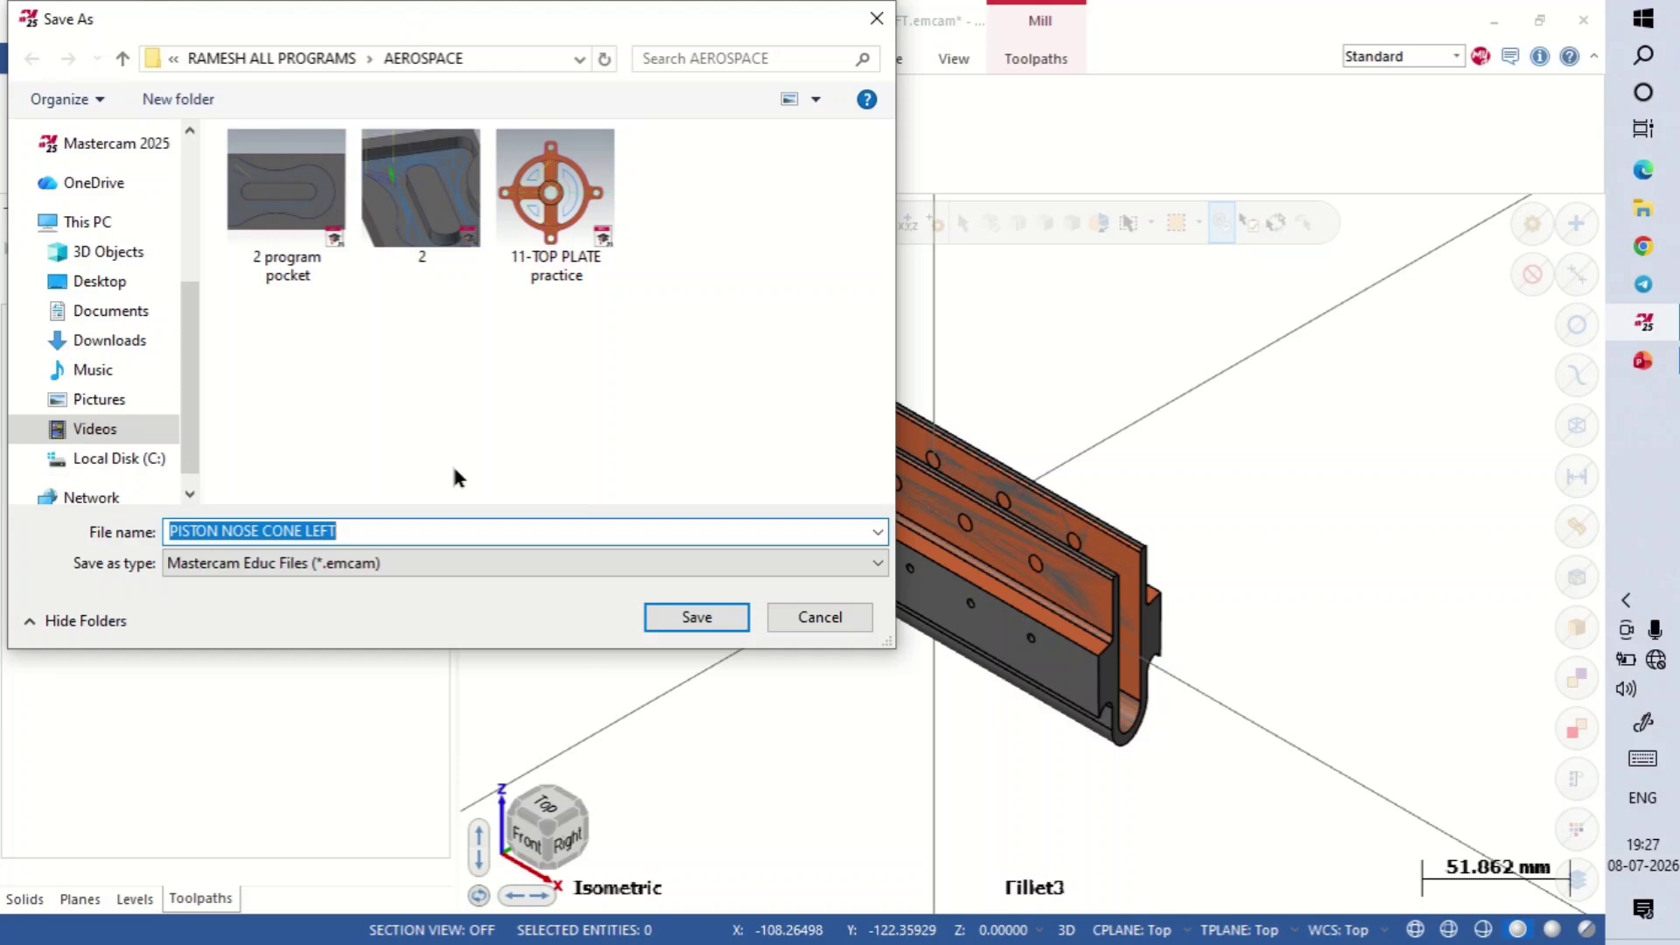
left_click(383, 527)
type("0")
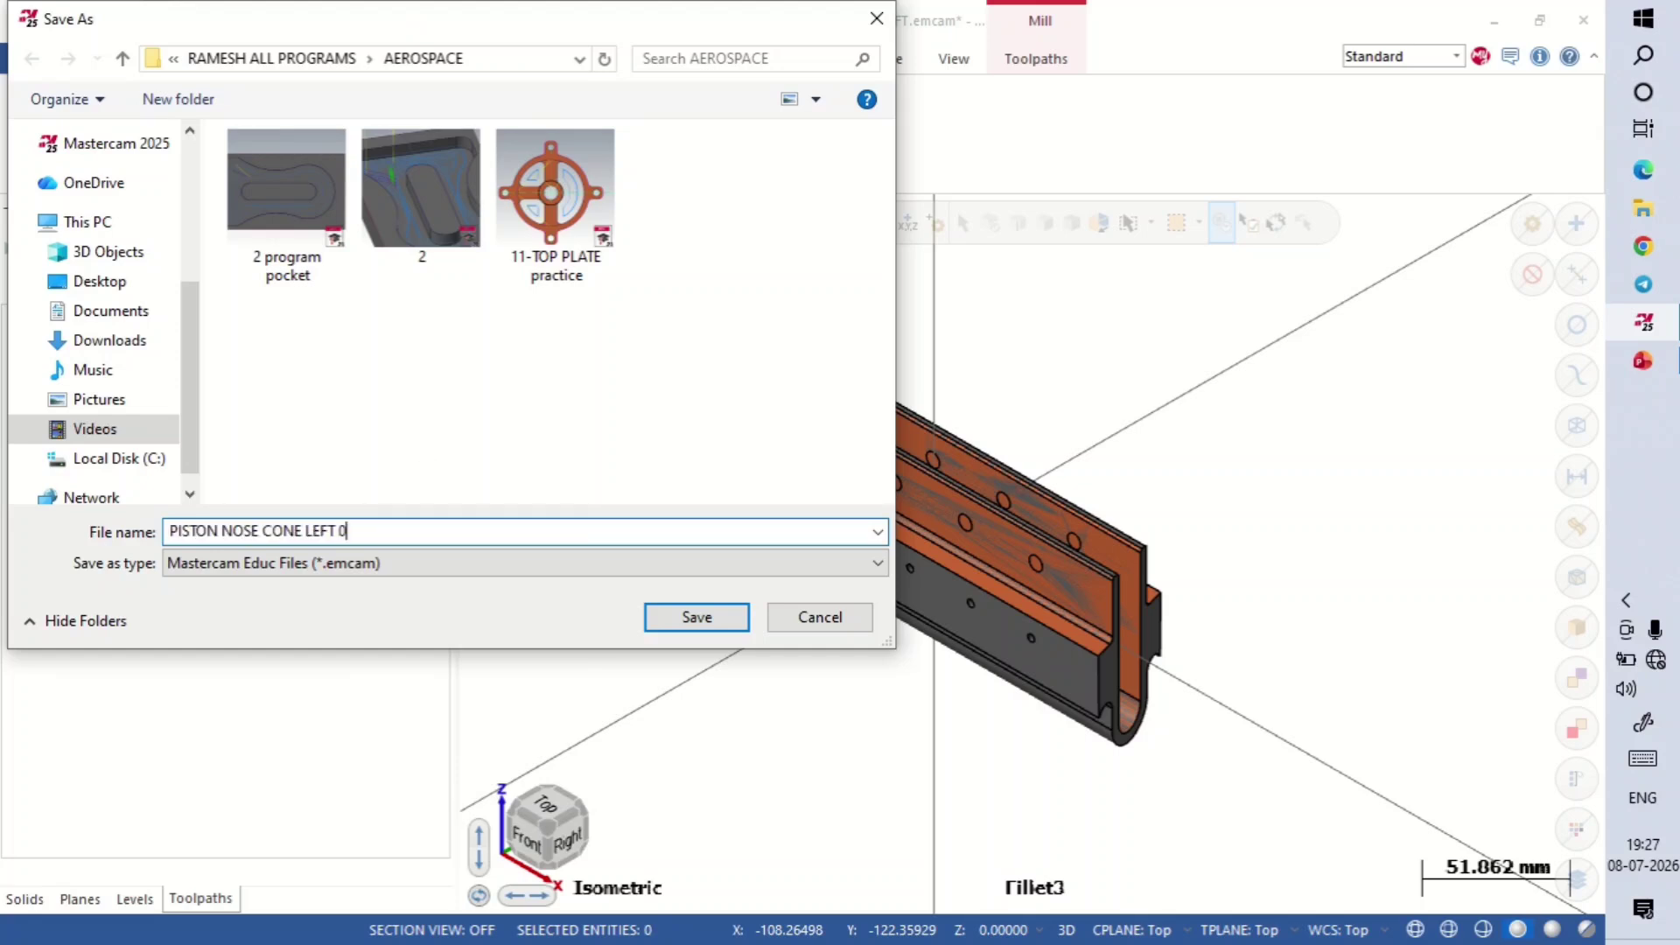
type("1")
left_click(693, 617)
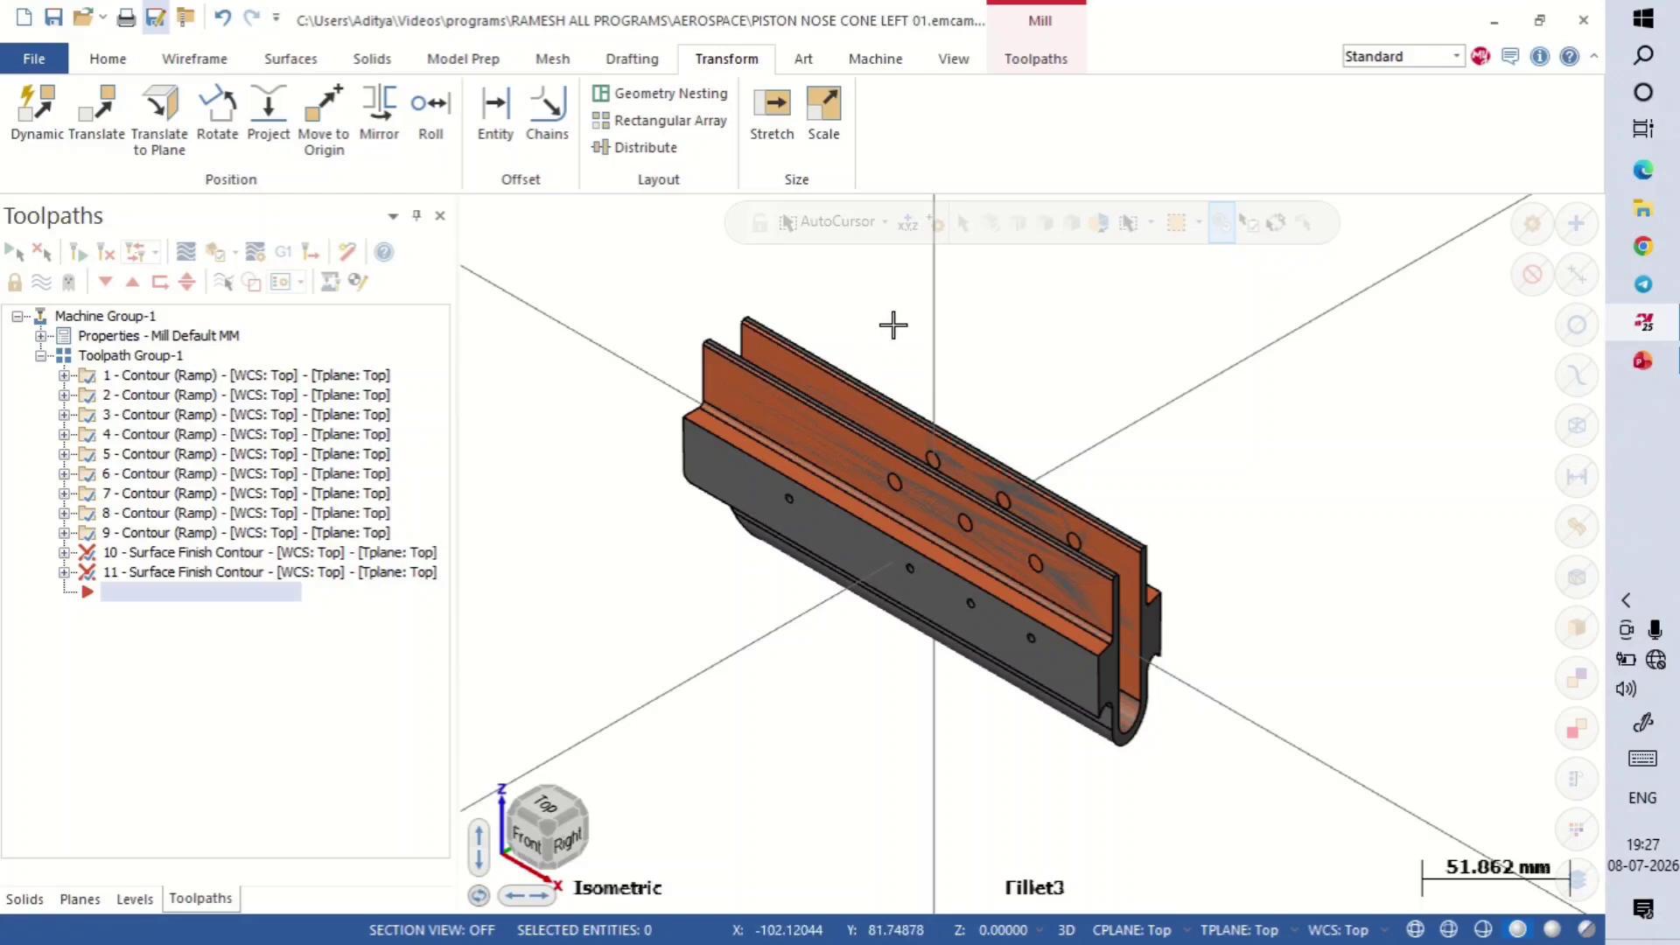
Step: Review the part's shape and position in the top and isometric views
scroll(892, 325, "up", 2)
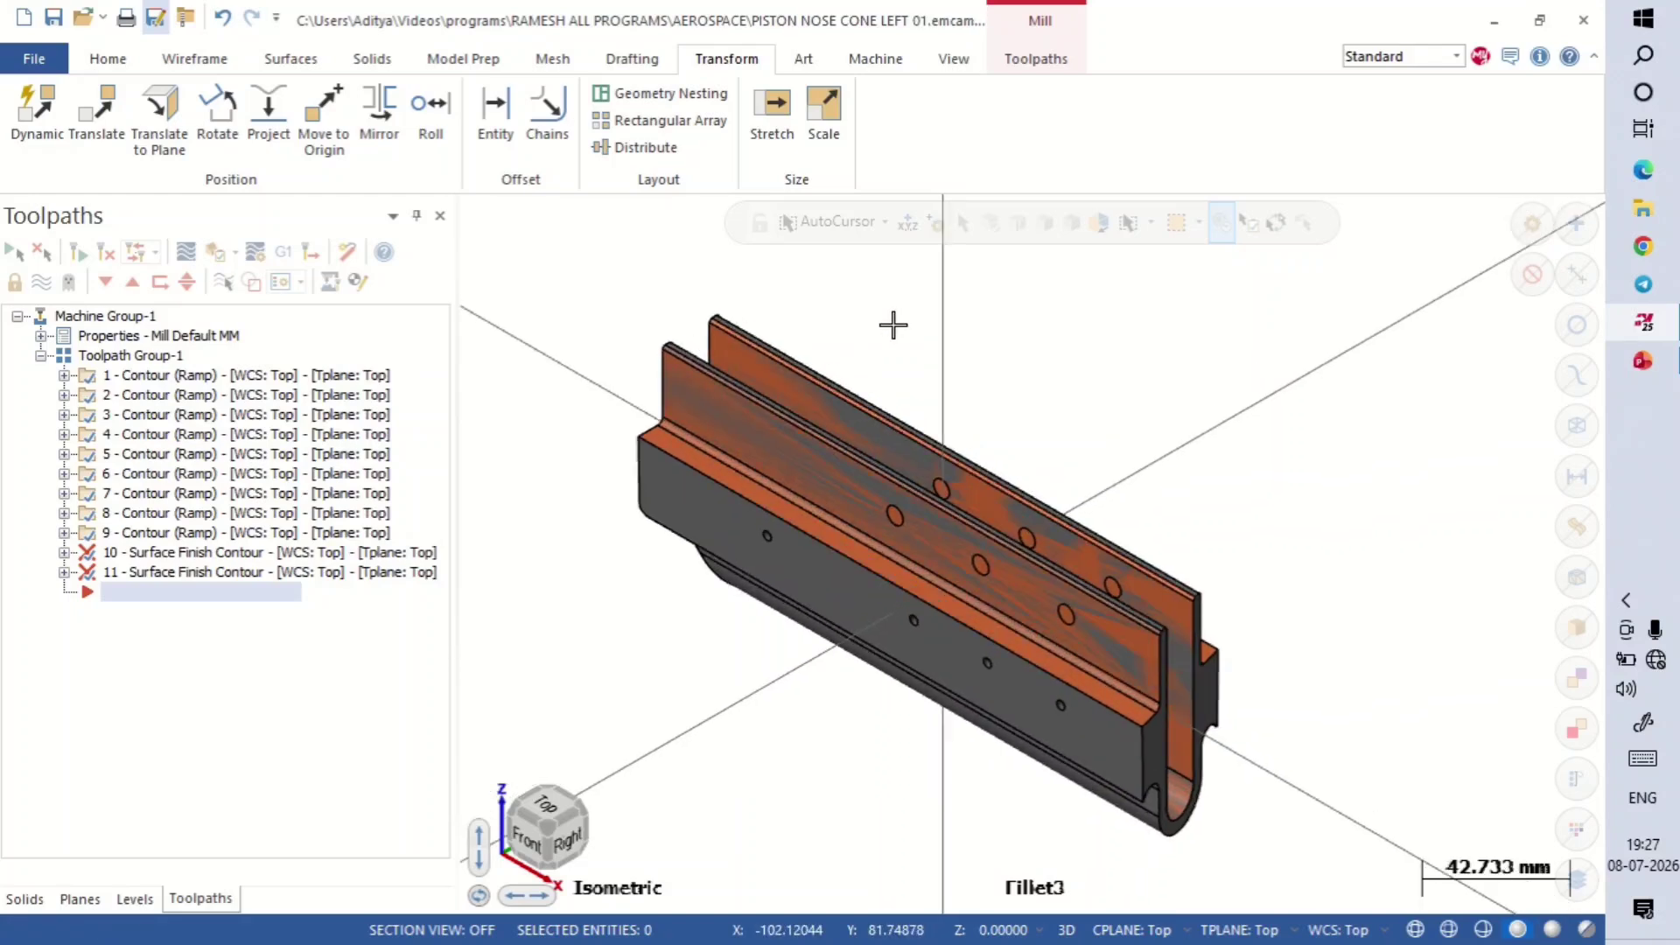
key("alt+1")
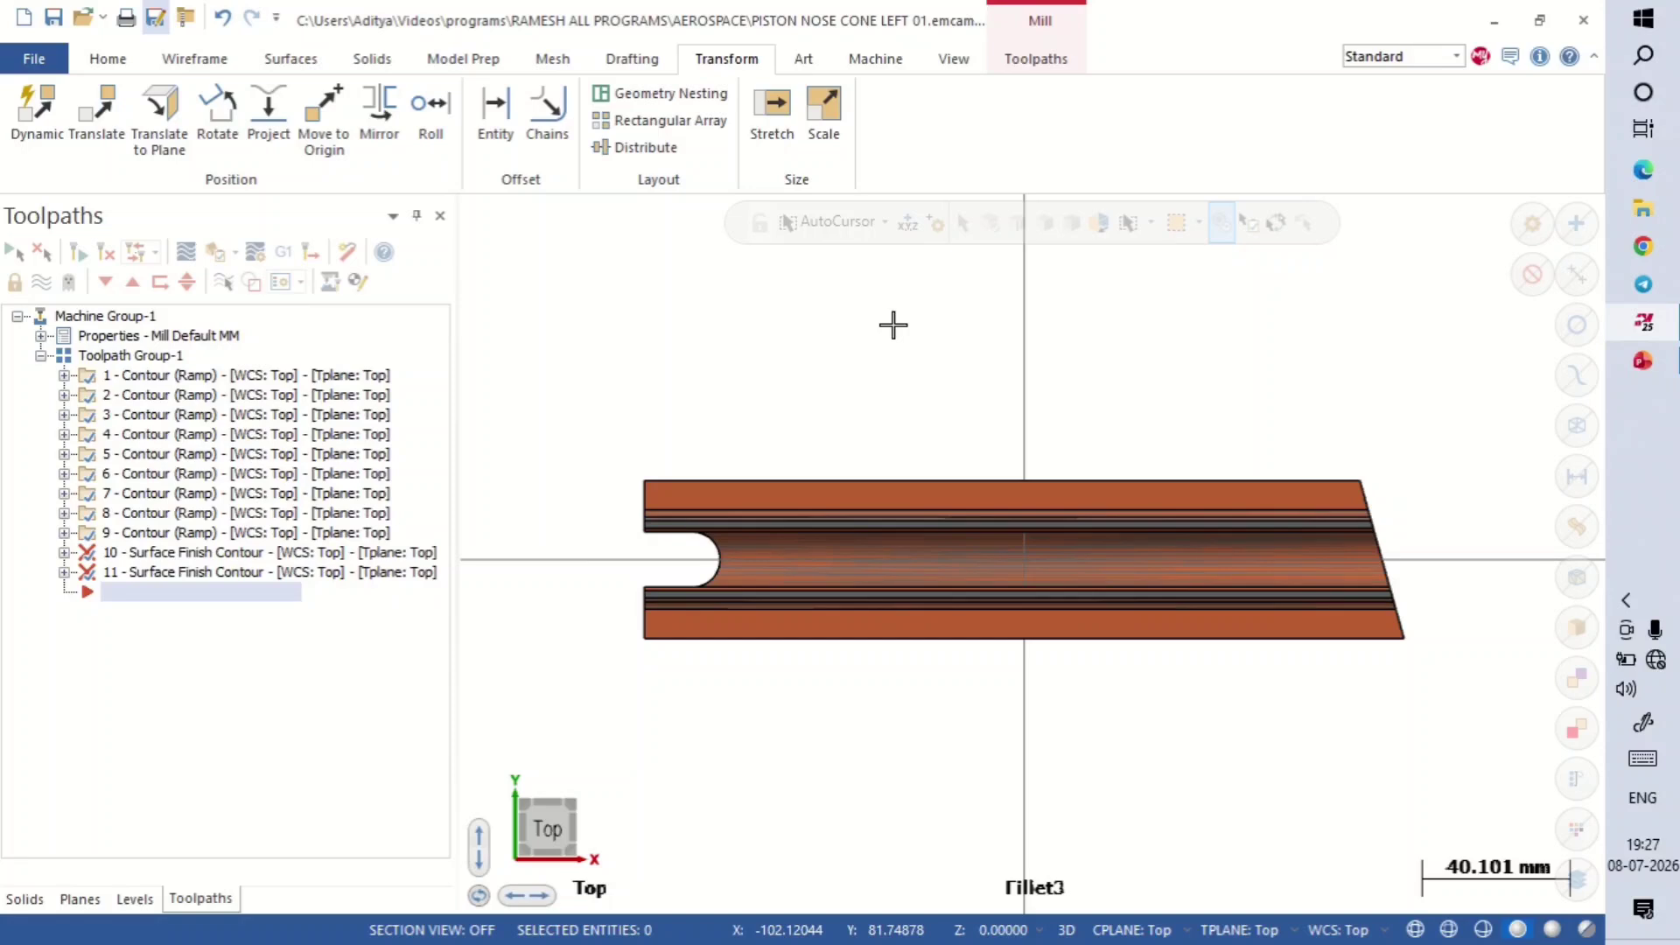
right_click(892, 325)
left_click(957, 535)
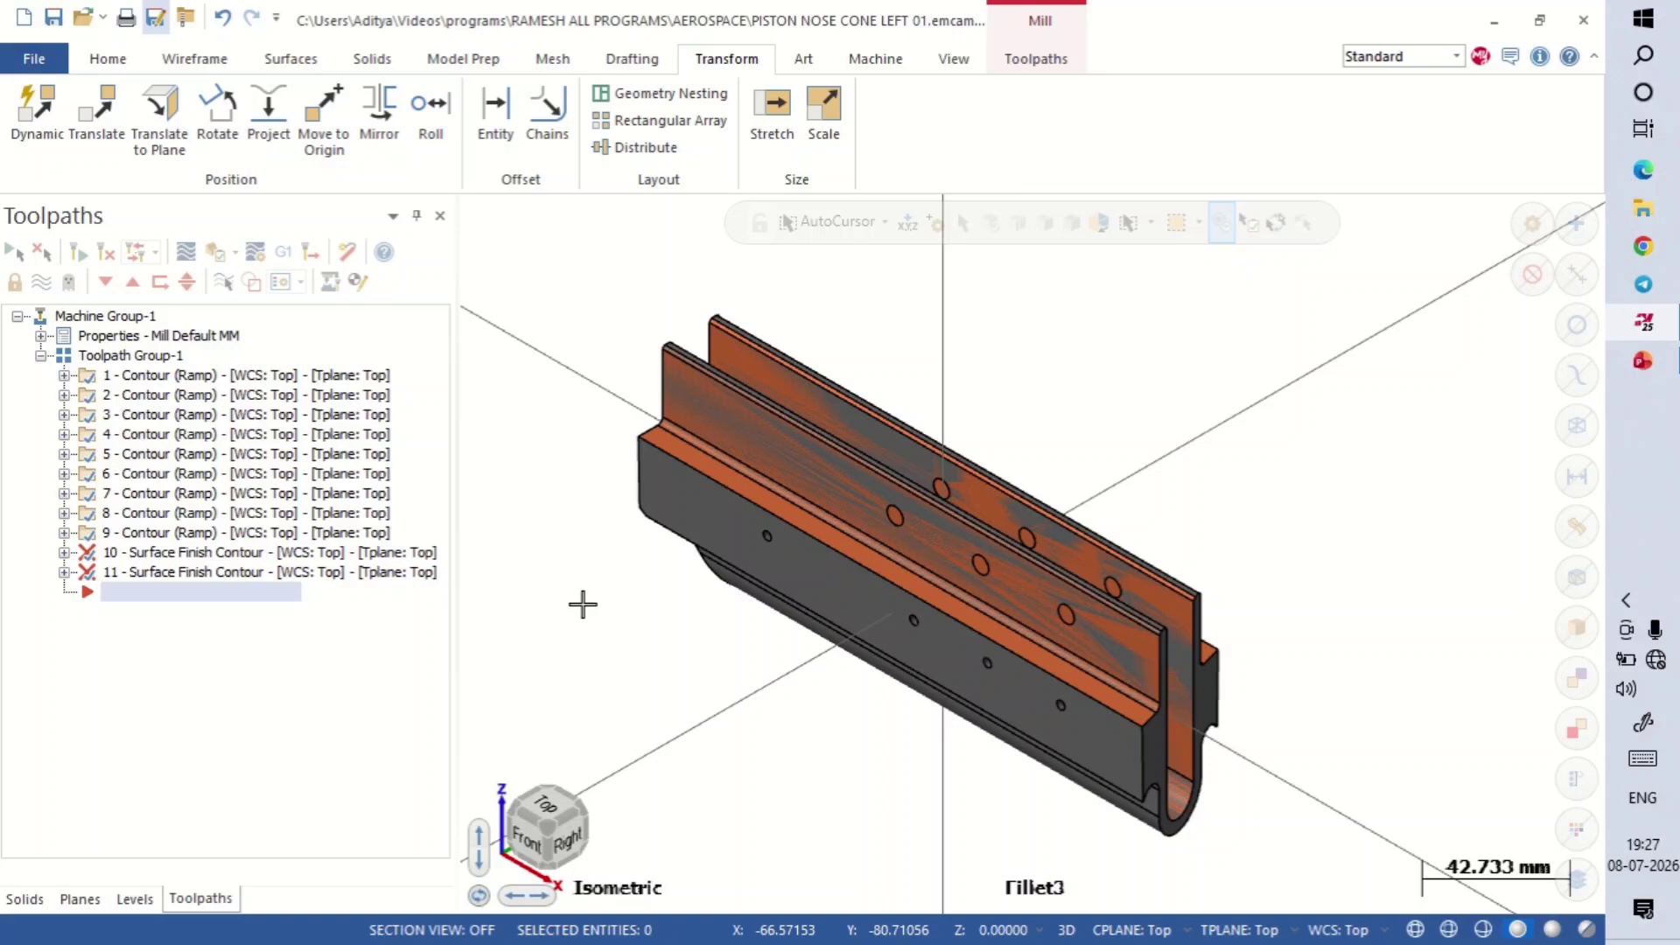
scroll(582, 603, "up", 1)
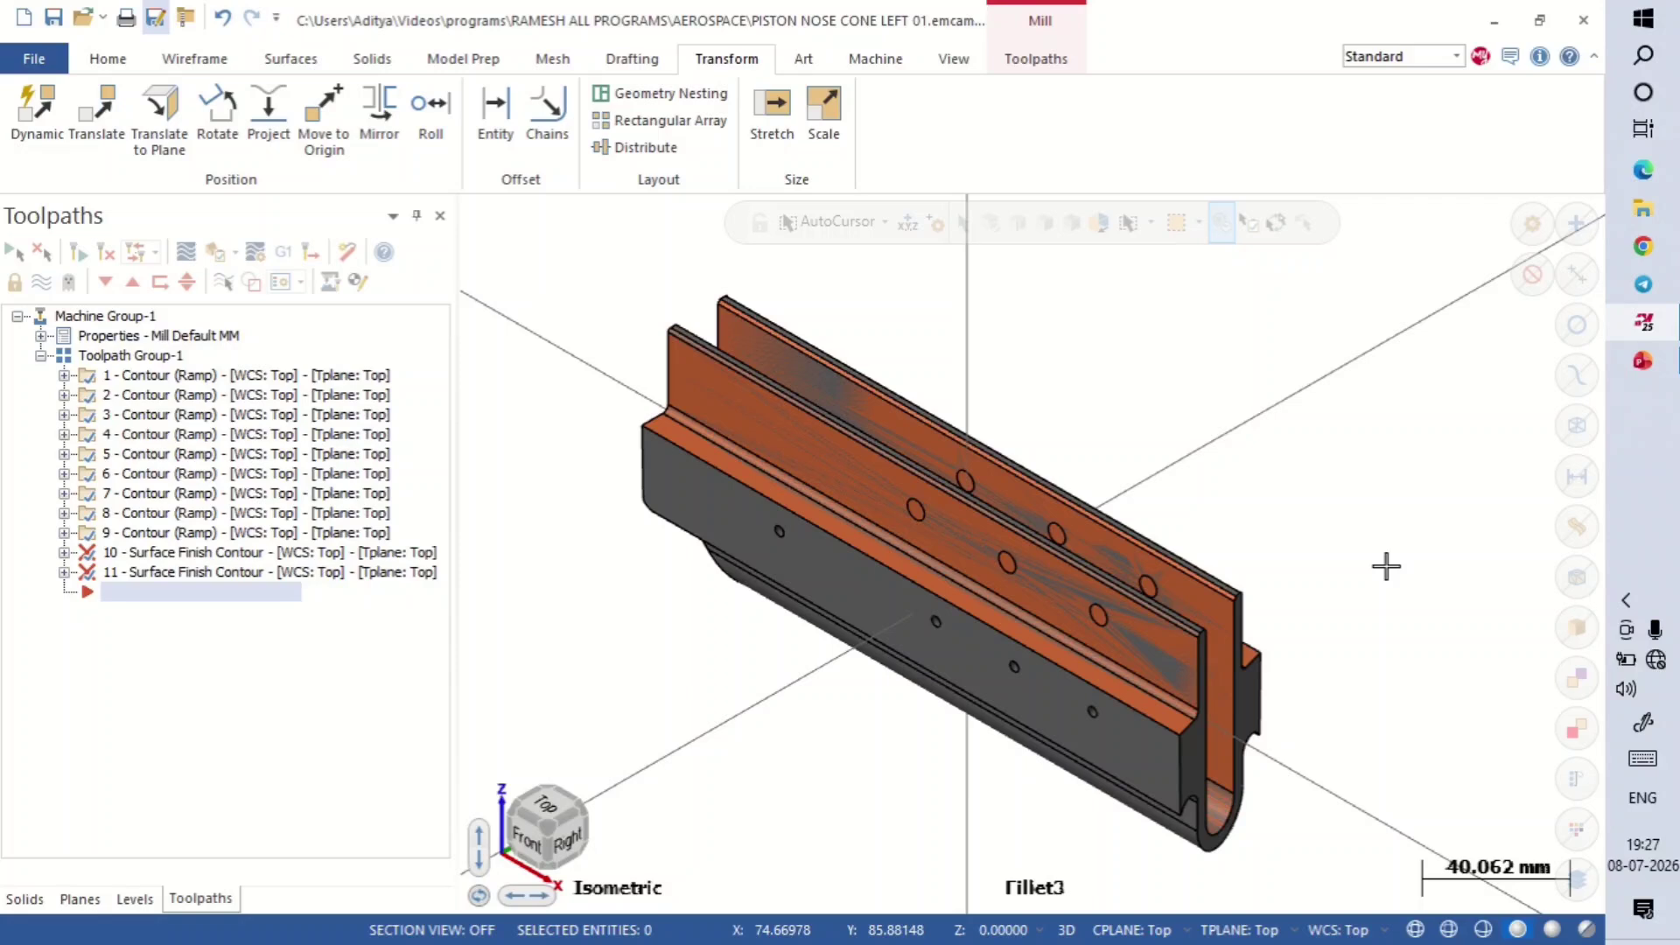
scroll(1386, 567, "down", 1)
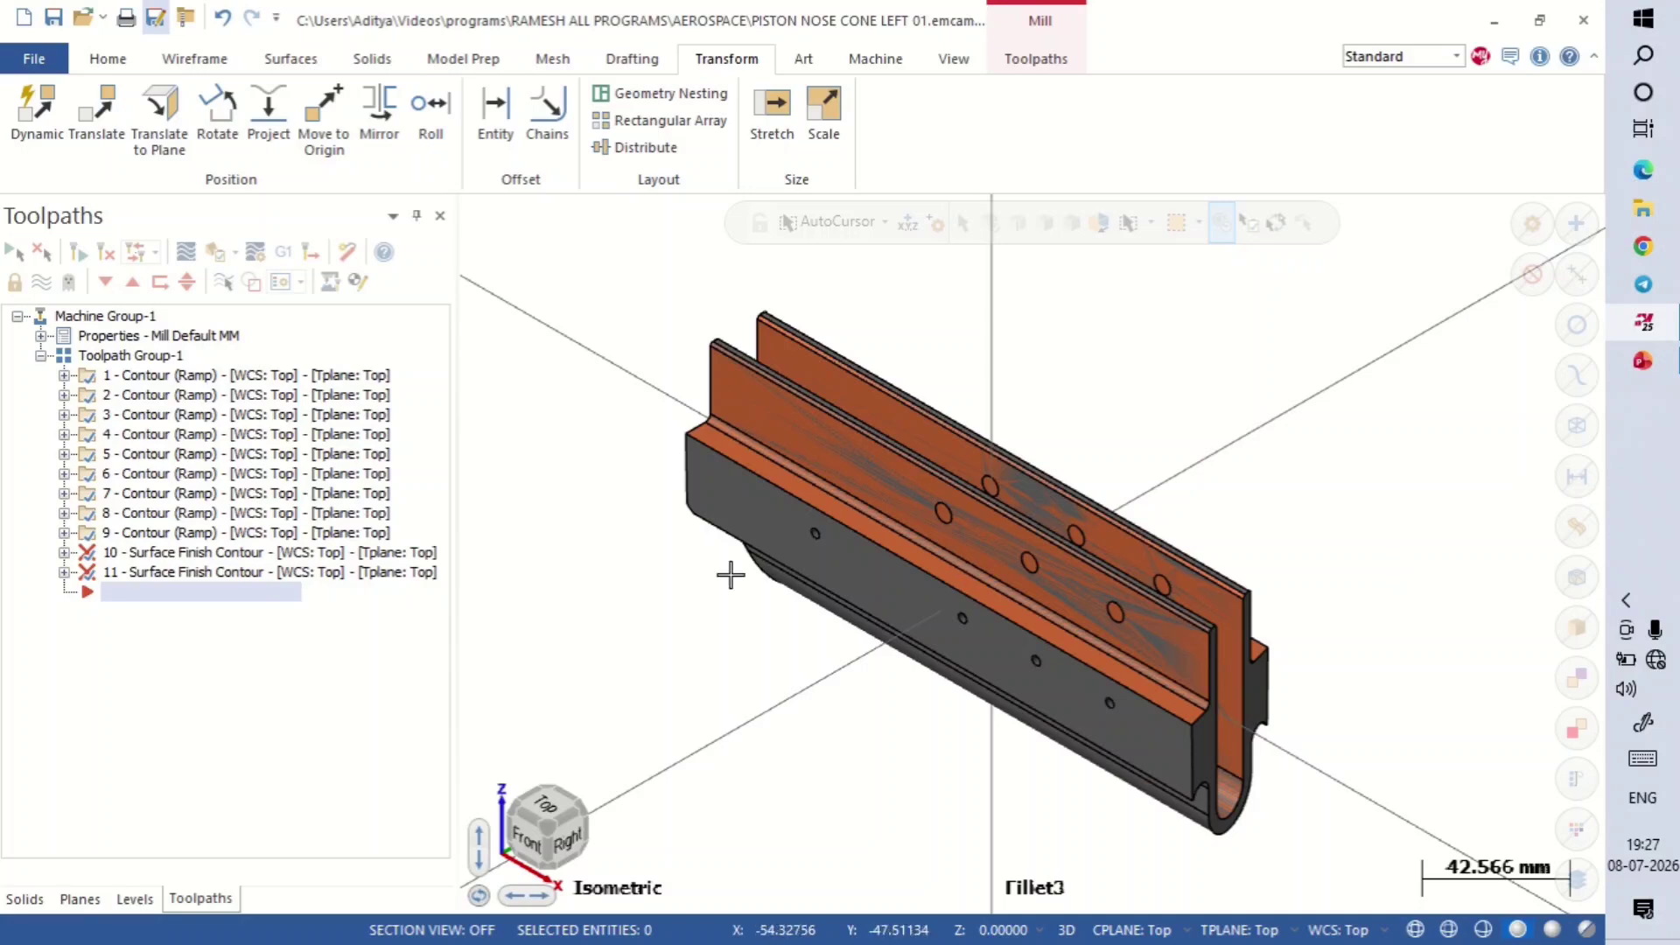
scroll(682, 604, "down", 2)
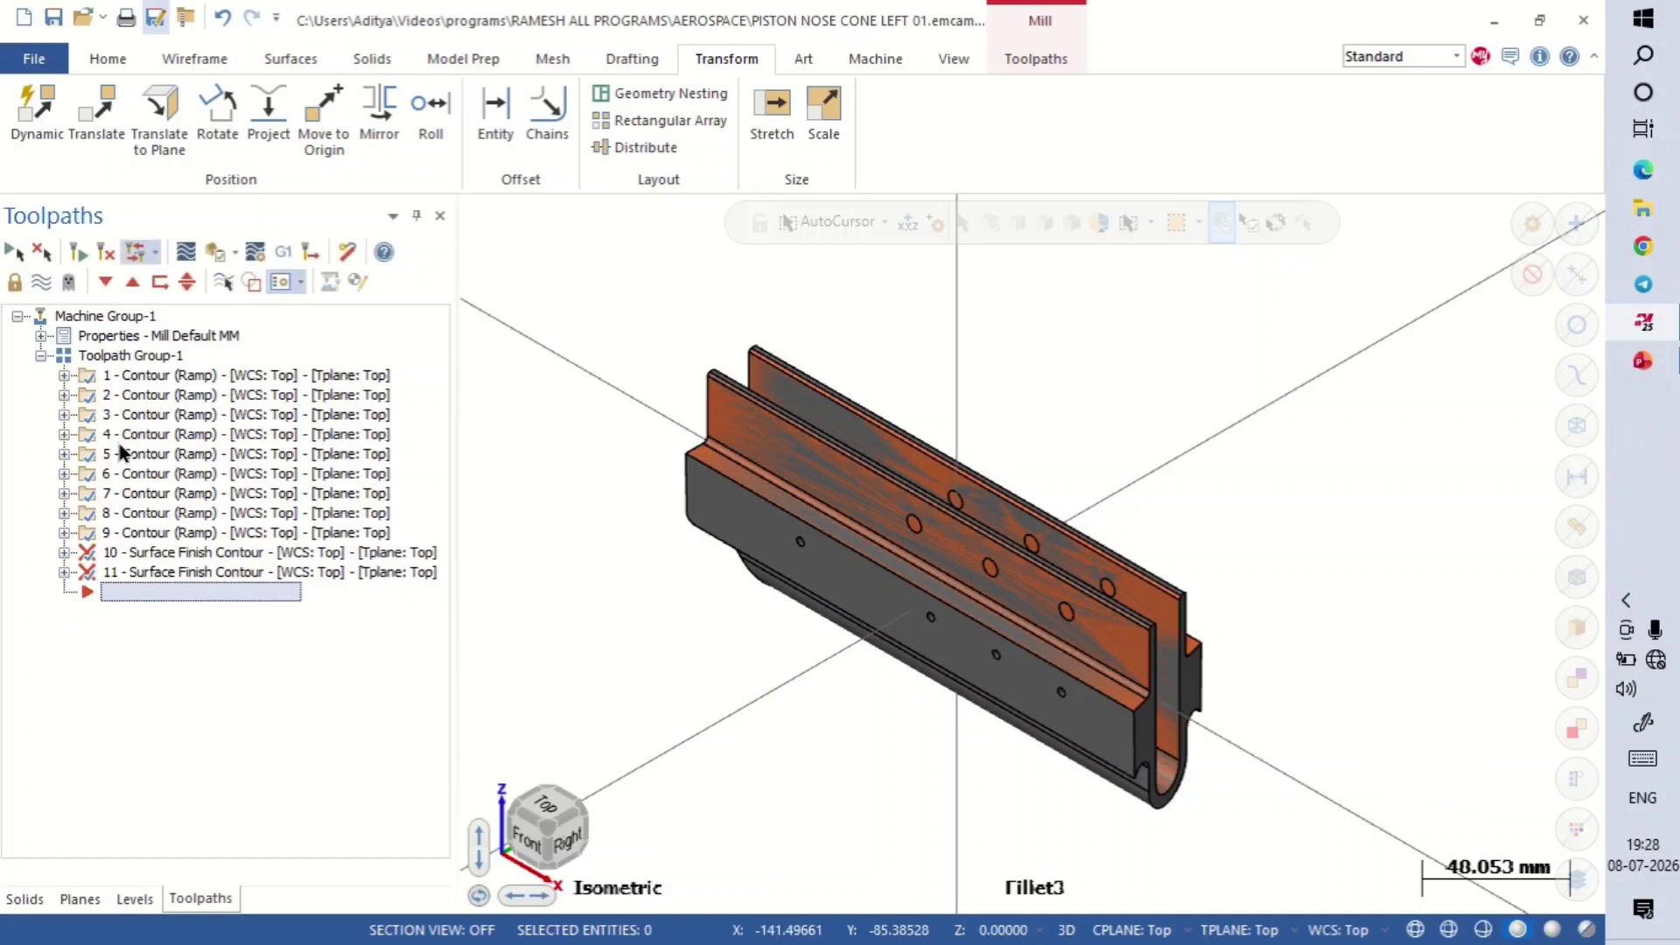
Step: Permanently delete all existing operations and tools from the machine group
left_click(106, 357)
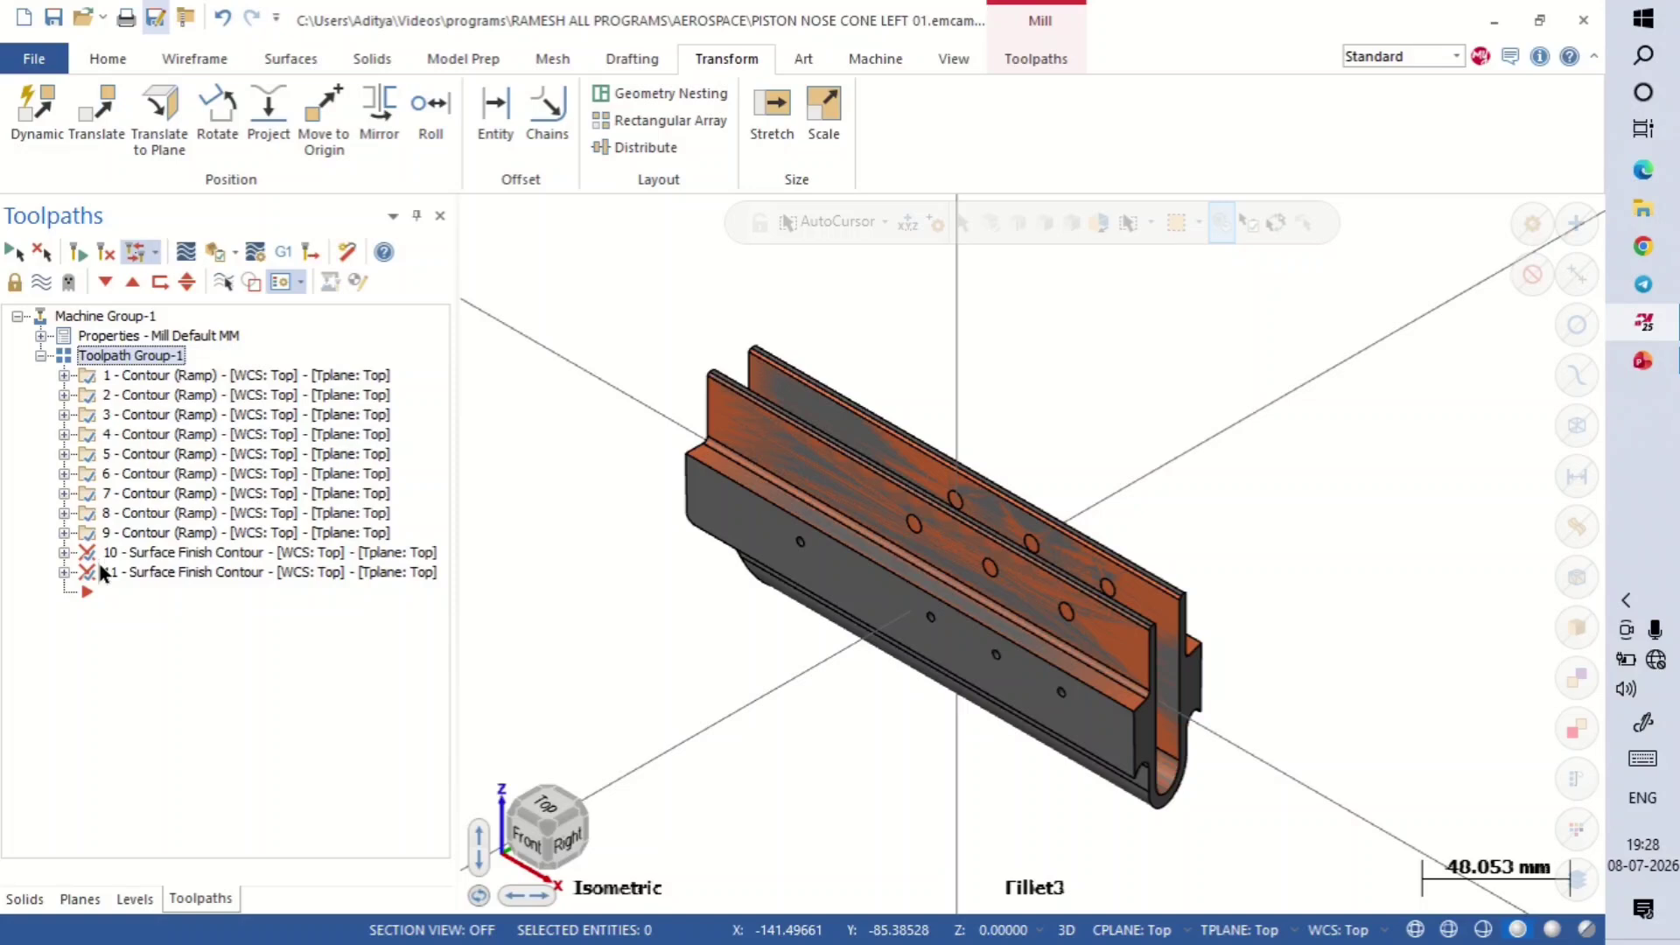
left_click(348, 253)
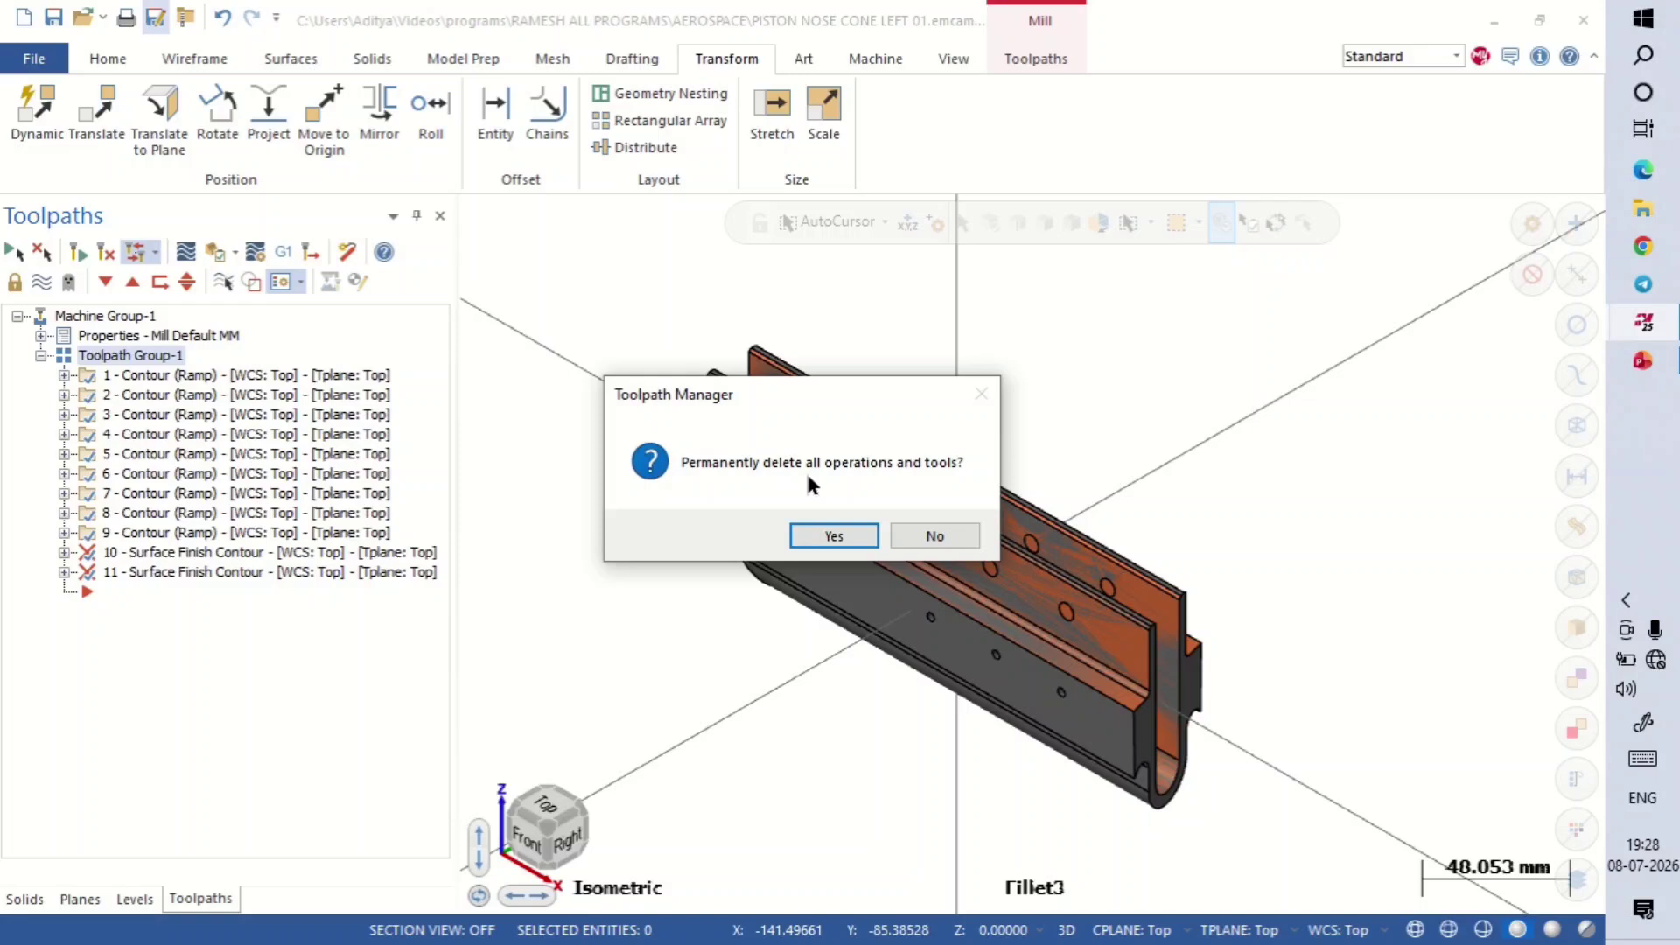
left_click(835, 536)
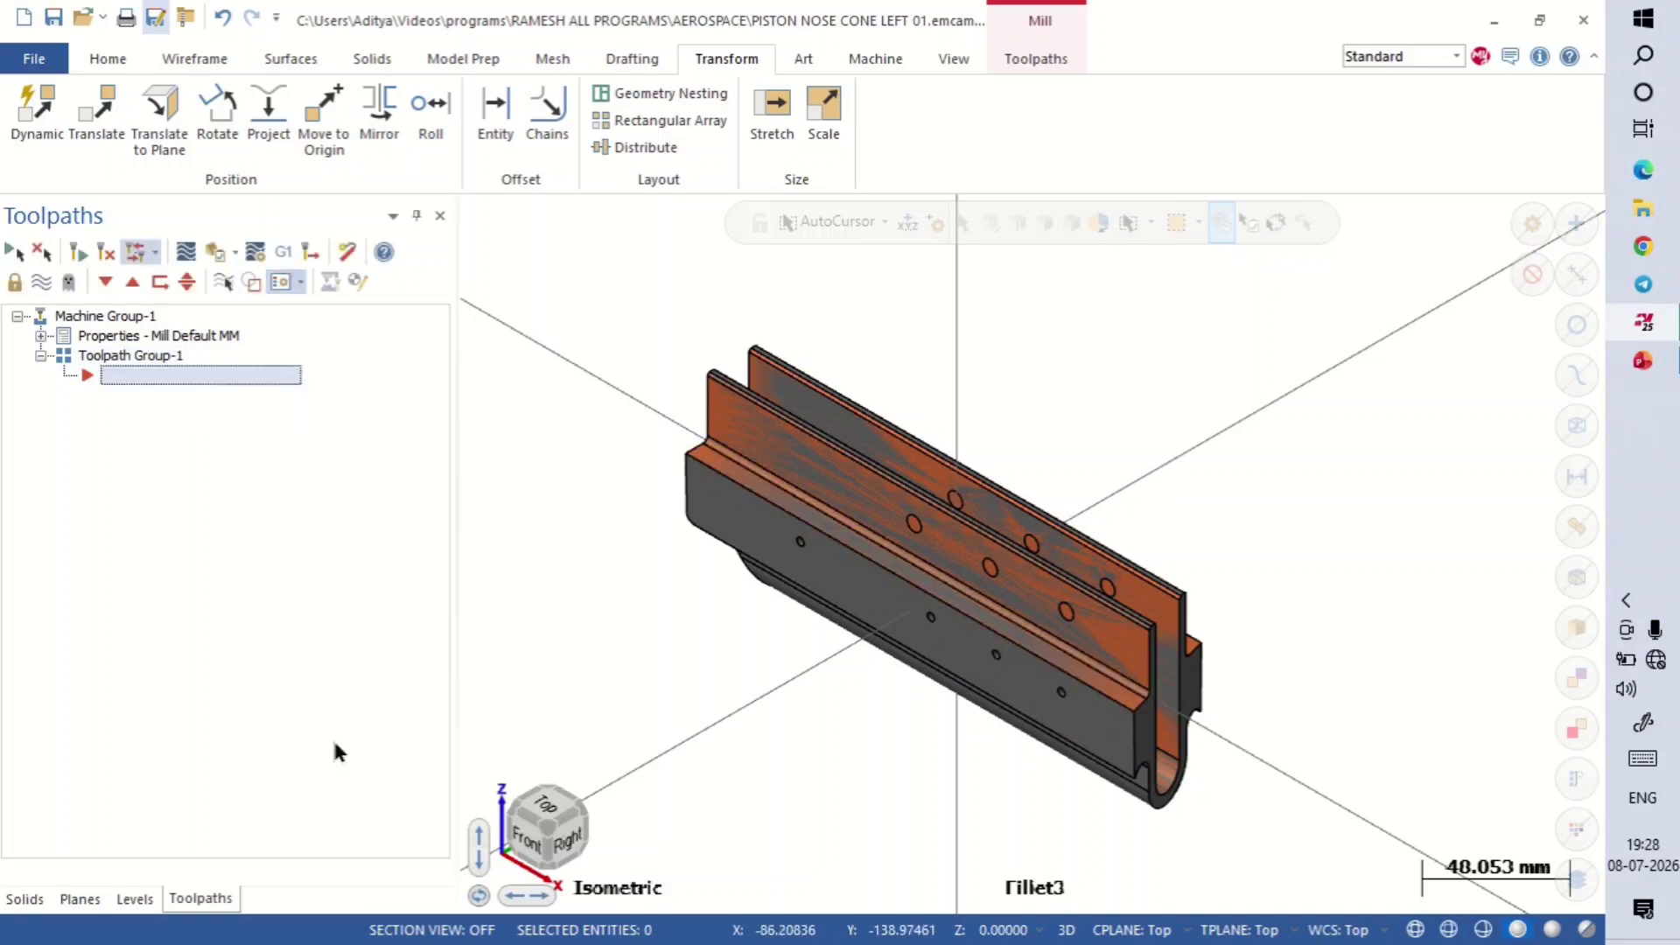
Step: Delete all entities on the JOB, MIRROR JOB and 2D LINES levels, keeping those on the Fillet3 level
left_click(135, 900)
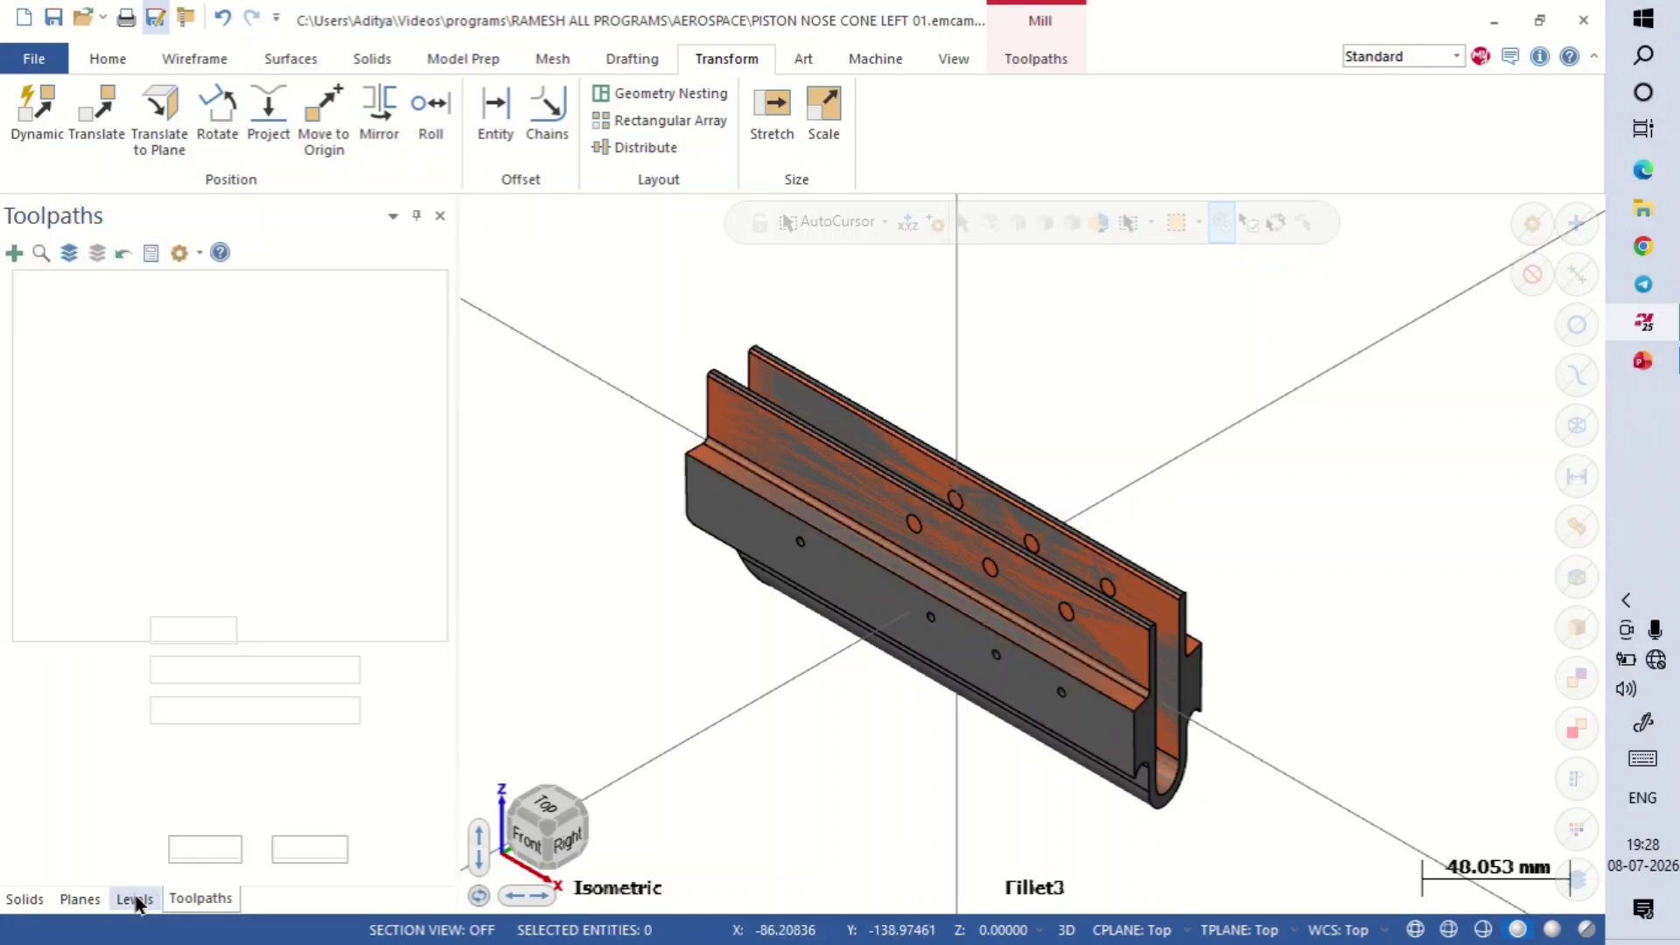
key("alt+1")
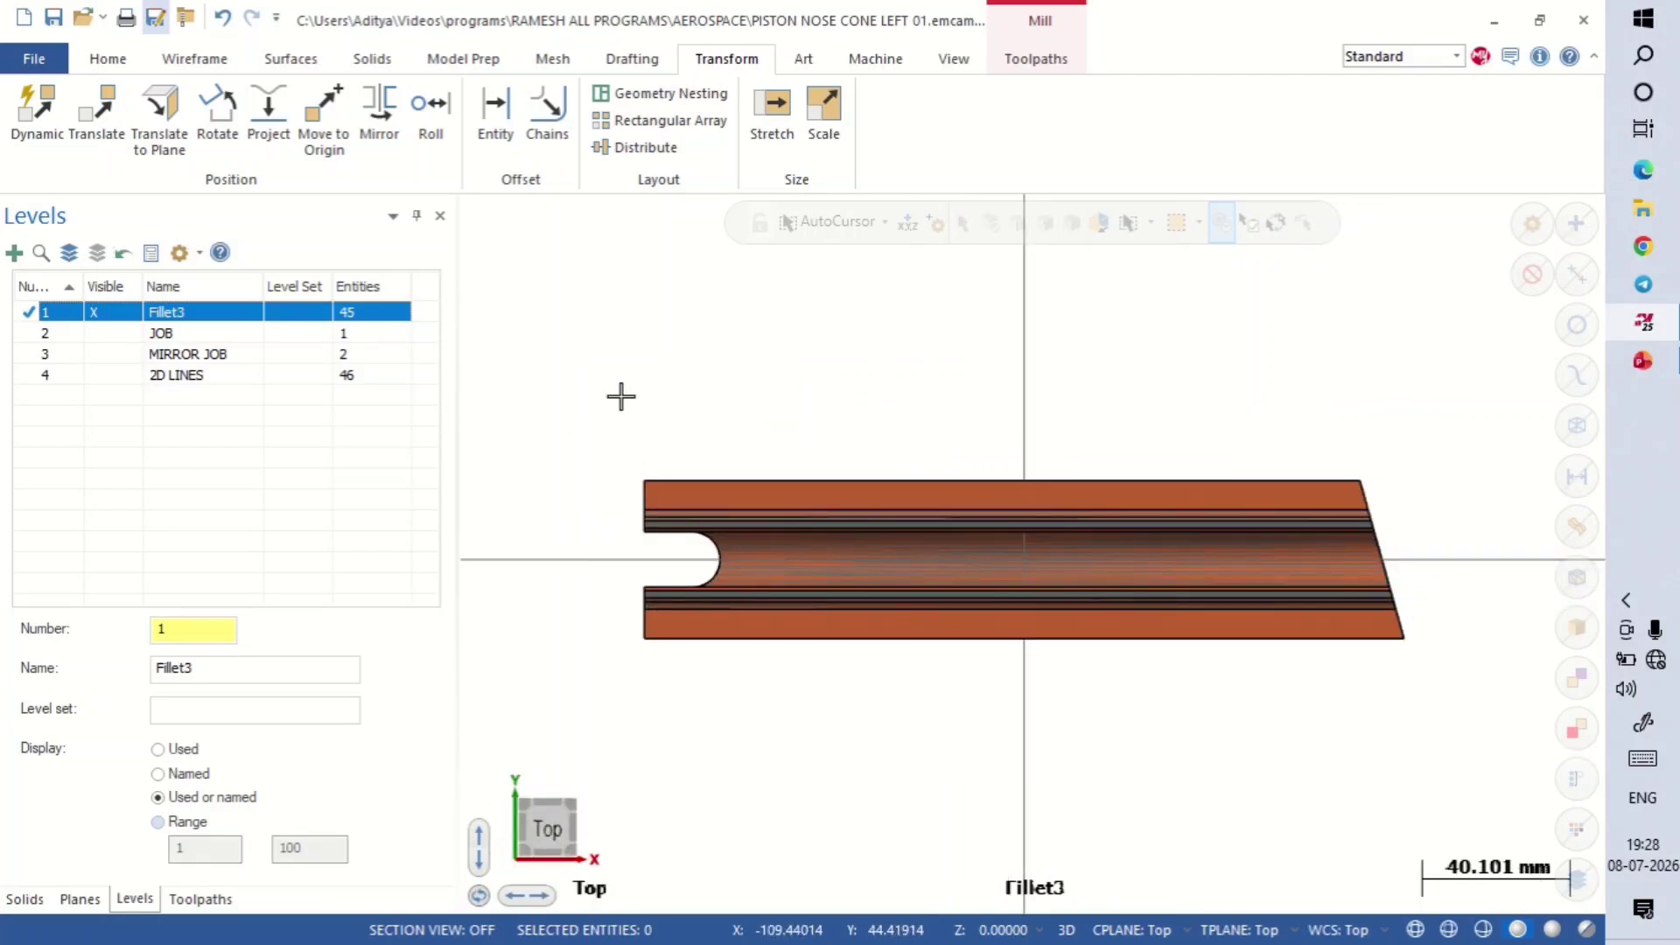
left_click(42, 335)
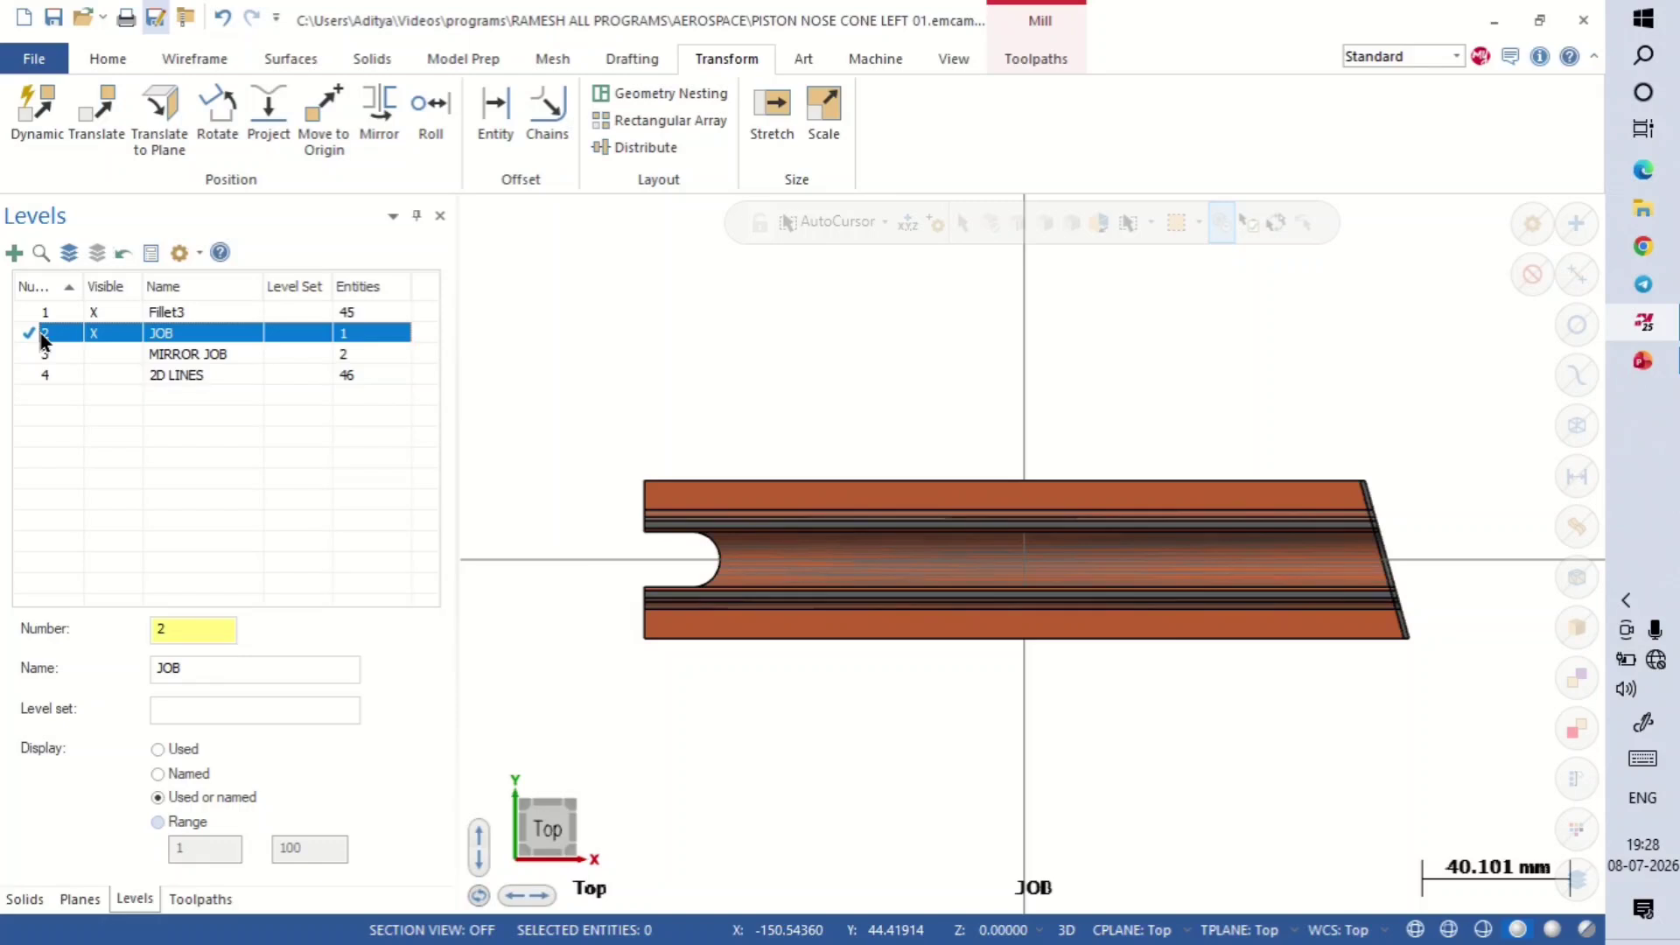
key("Delete")
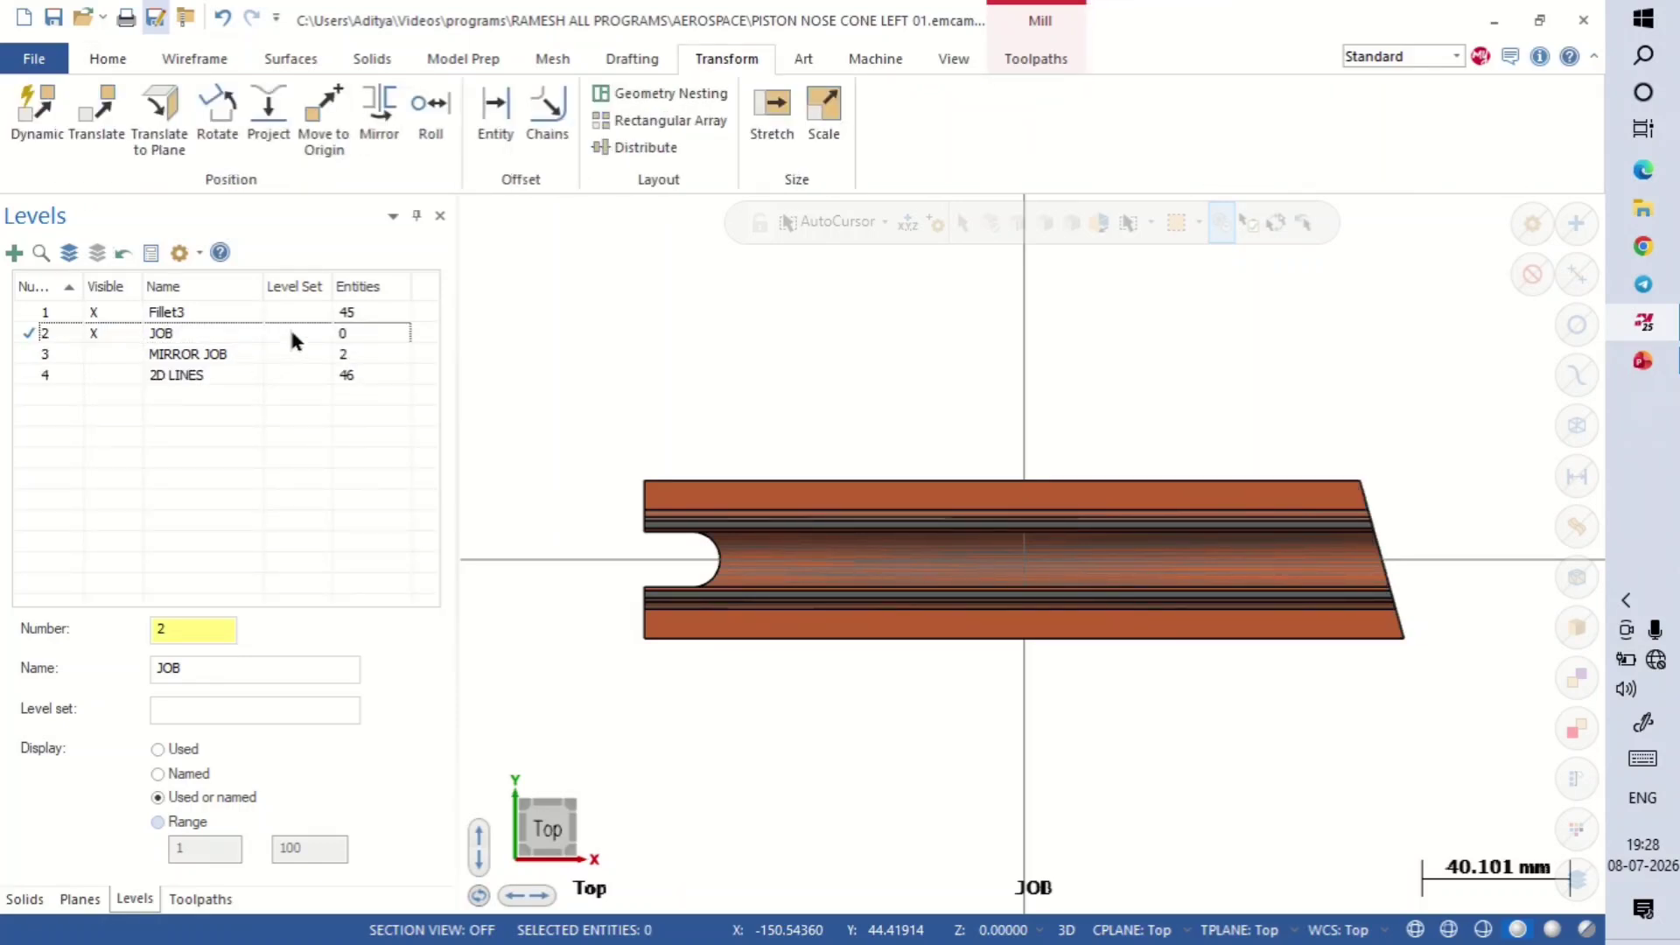
left_click(371, 313)
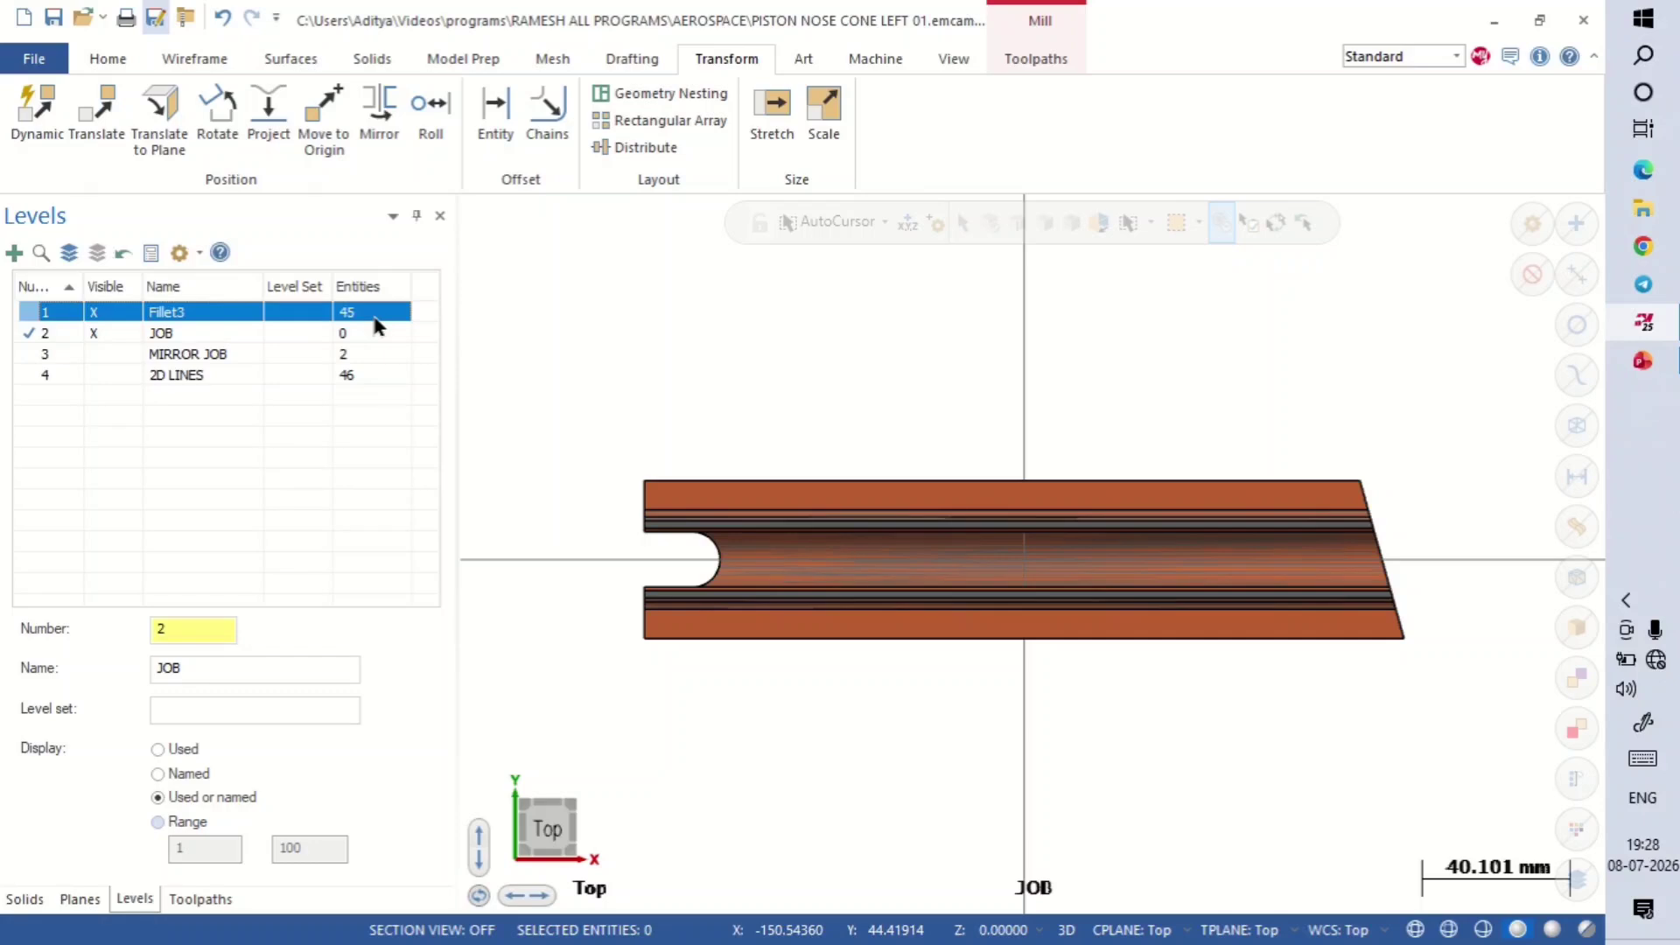
left_click(372, 356)
left_click(366, 376)
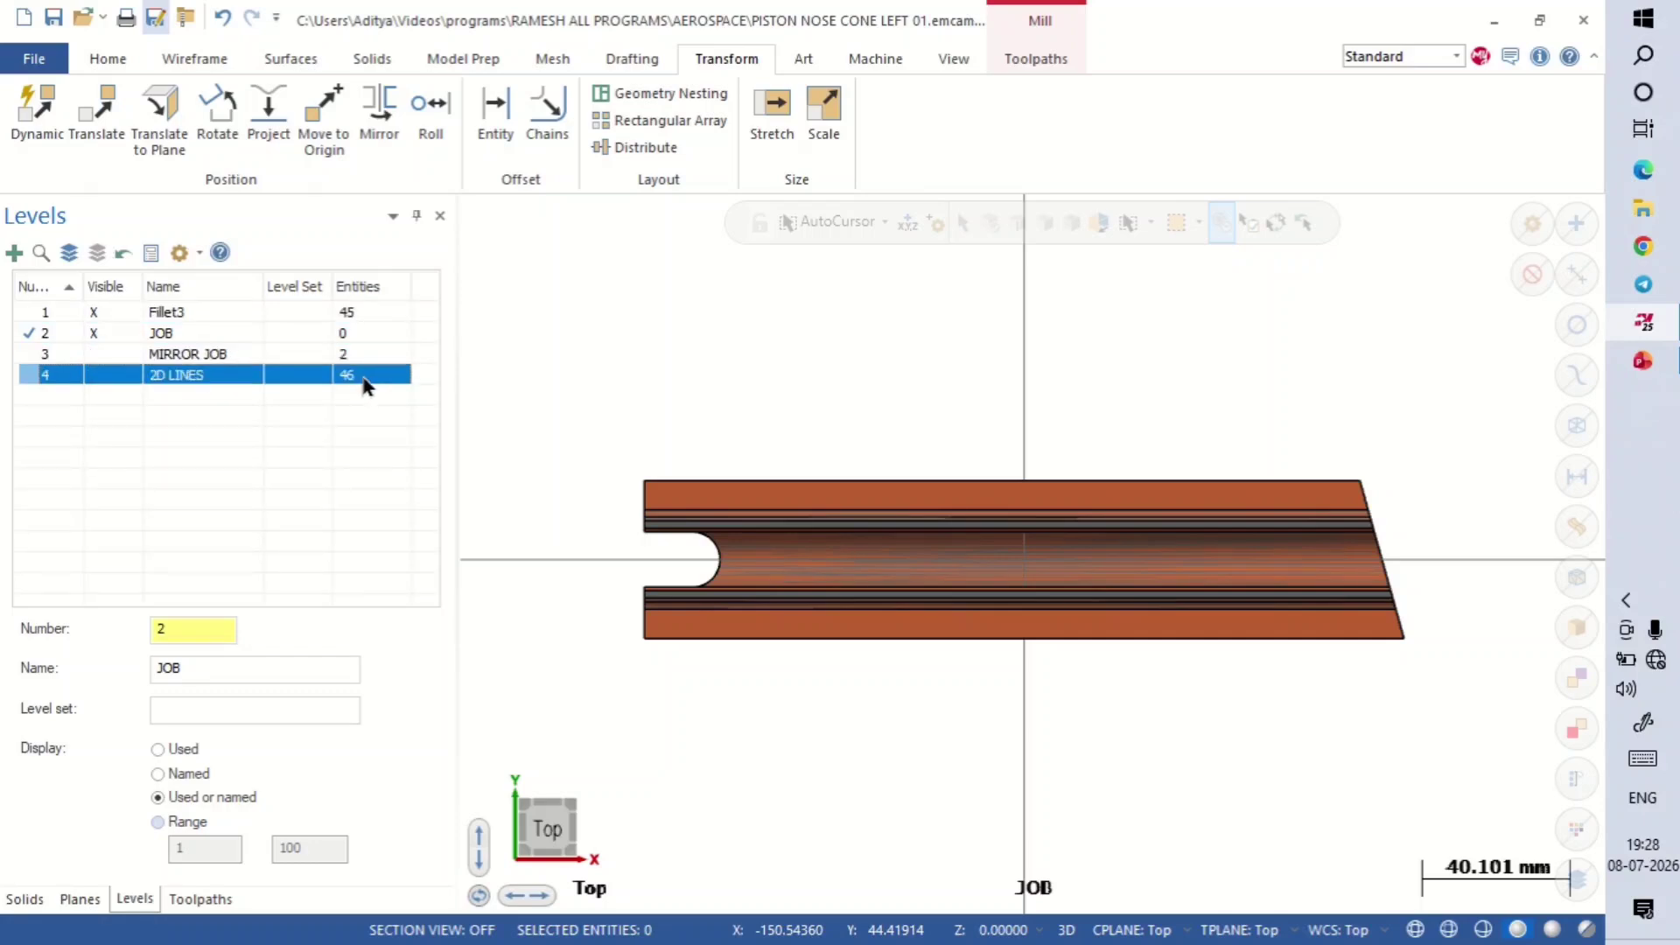
left_click(365, 358)
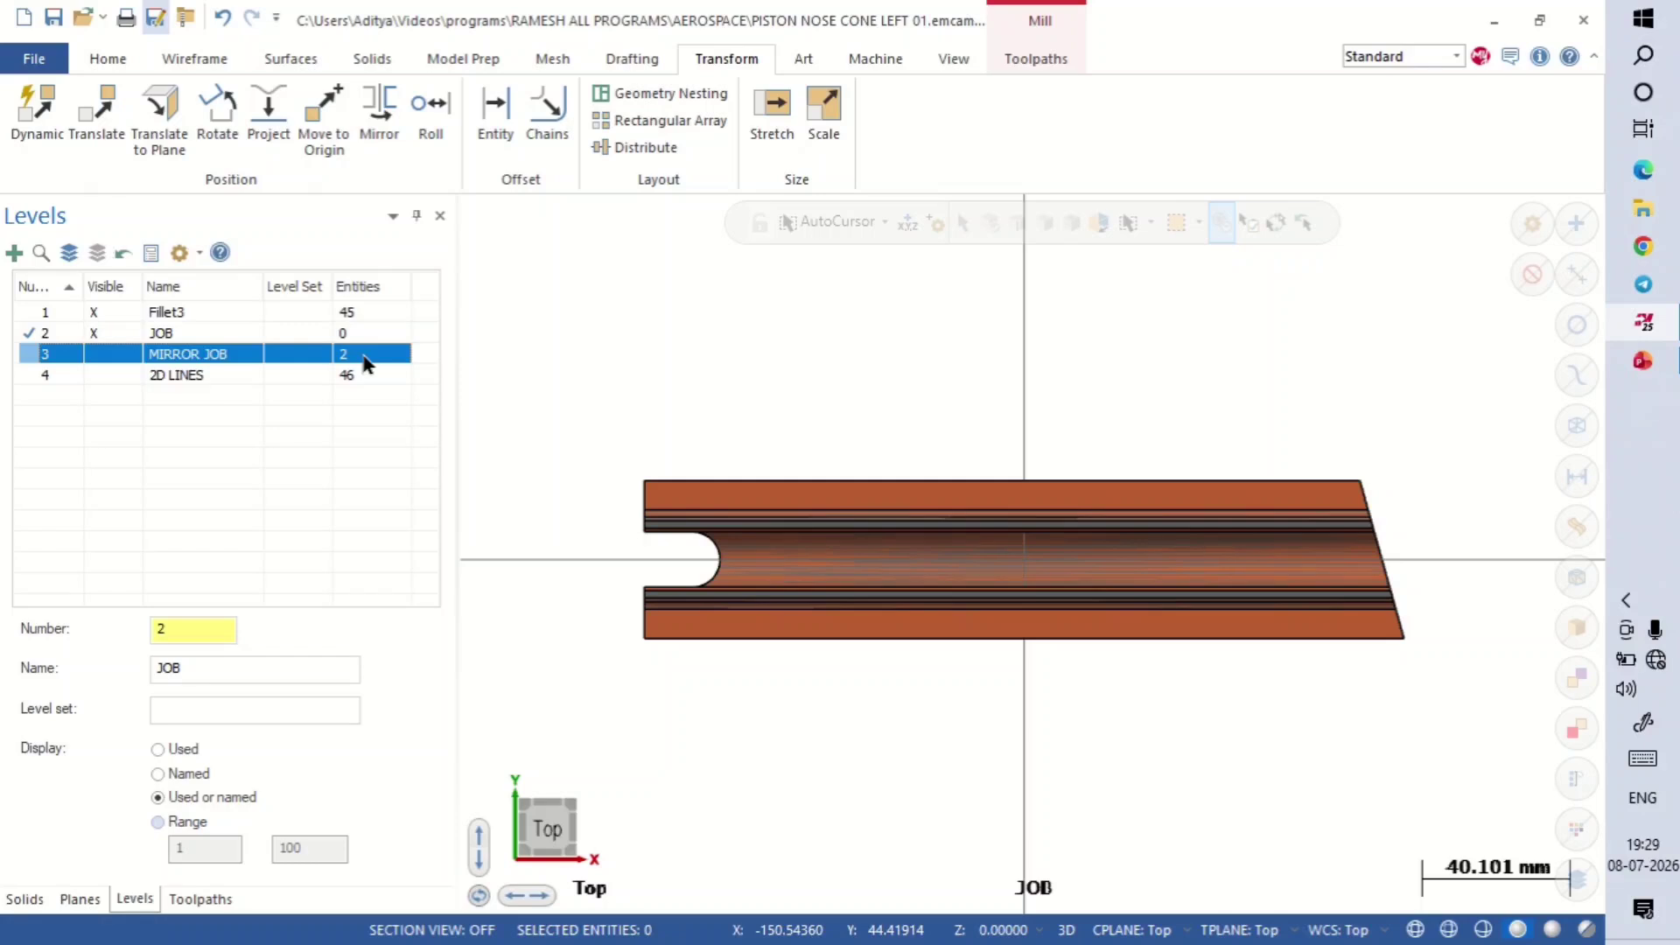
key("Delete")
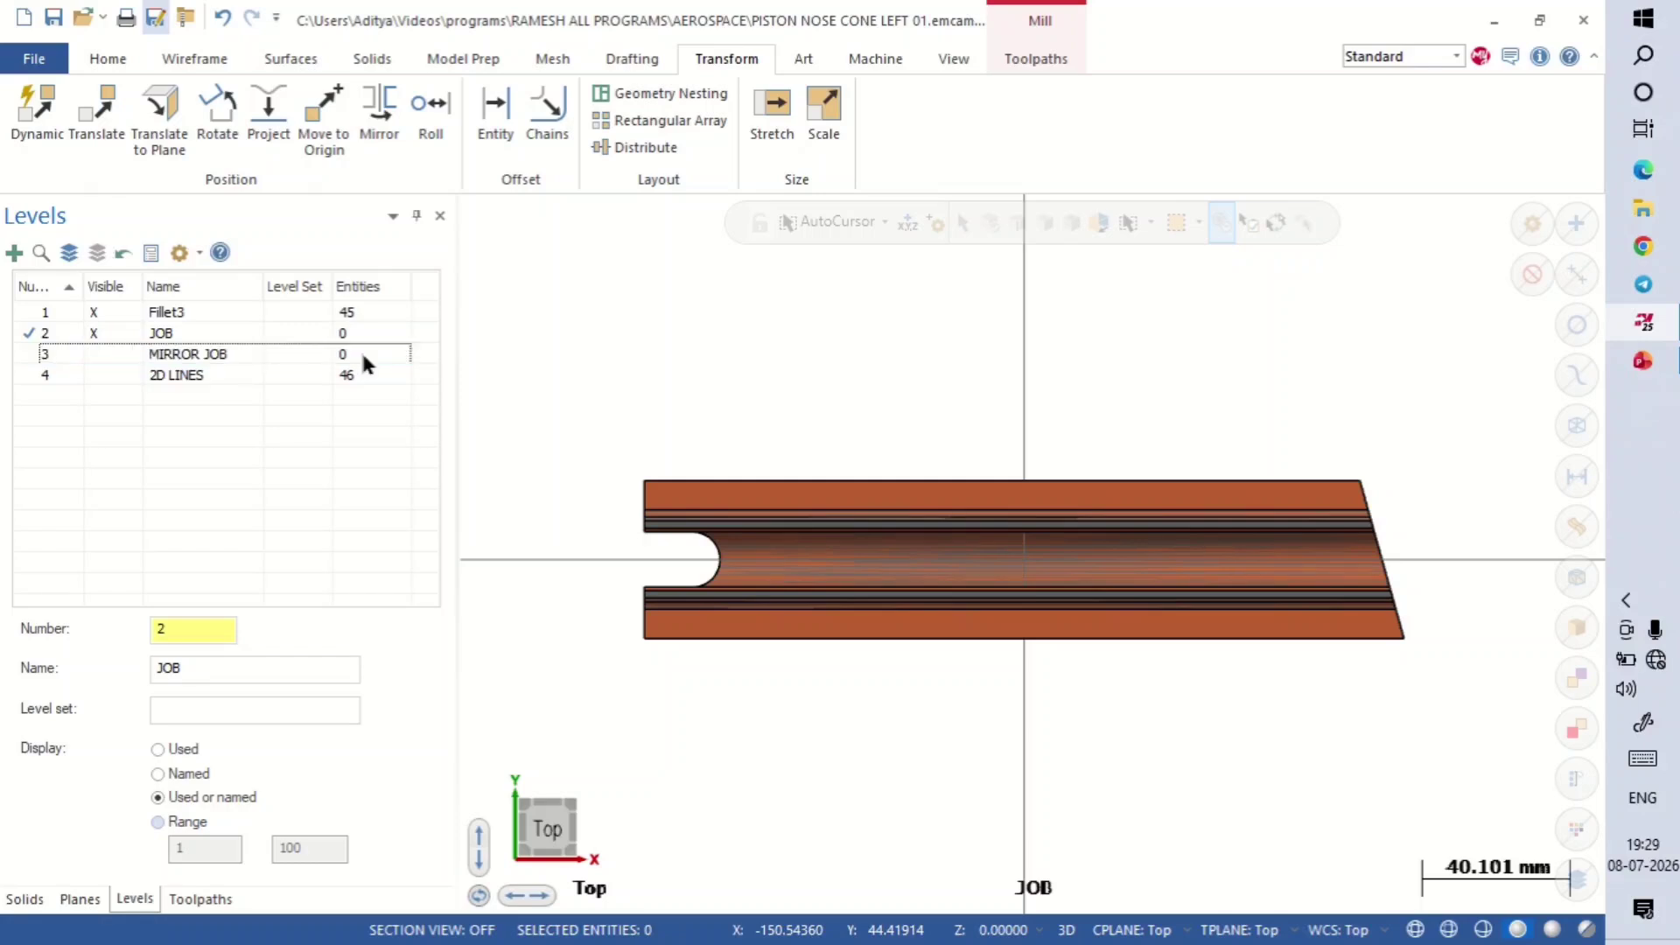
left_click(366, 378)
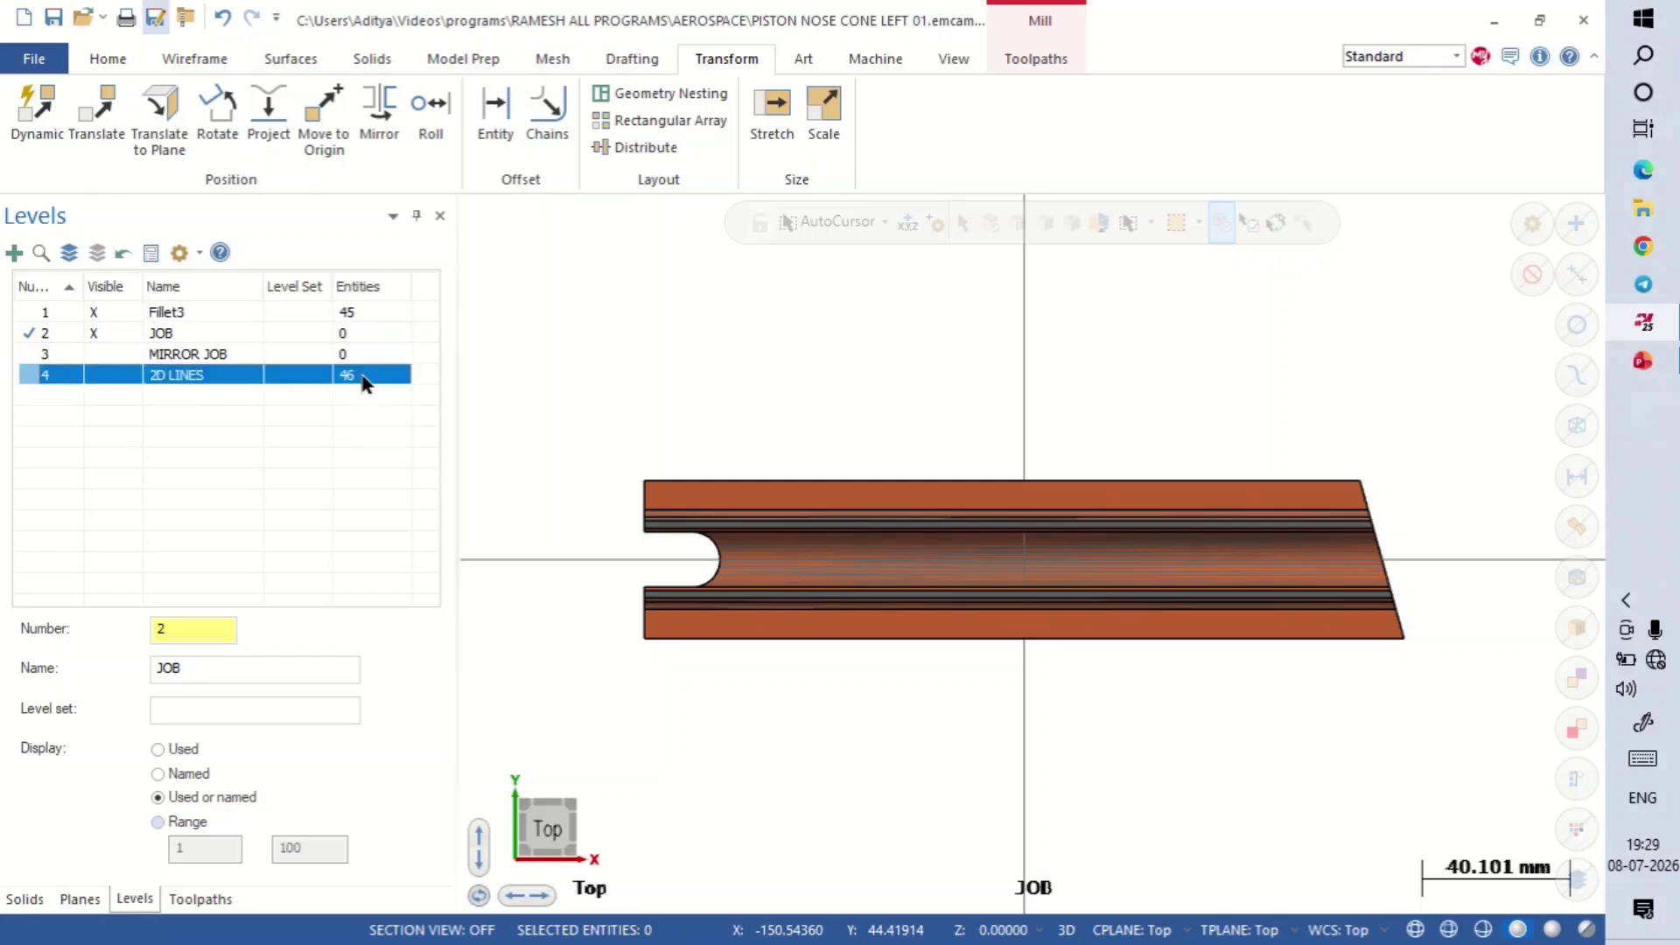
key("Delete")
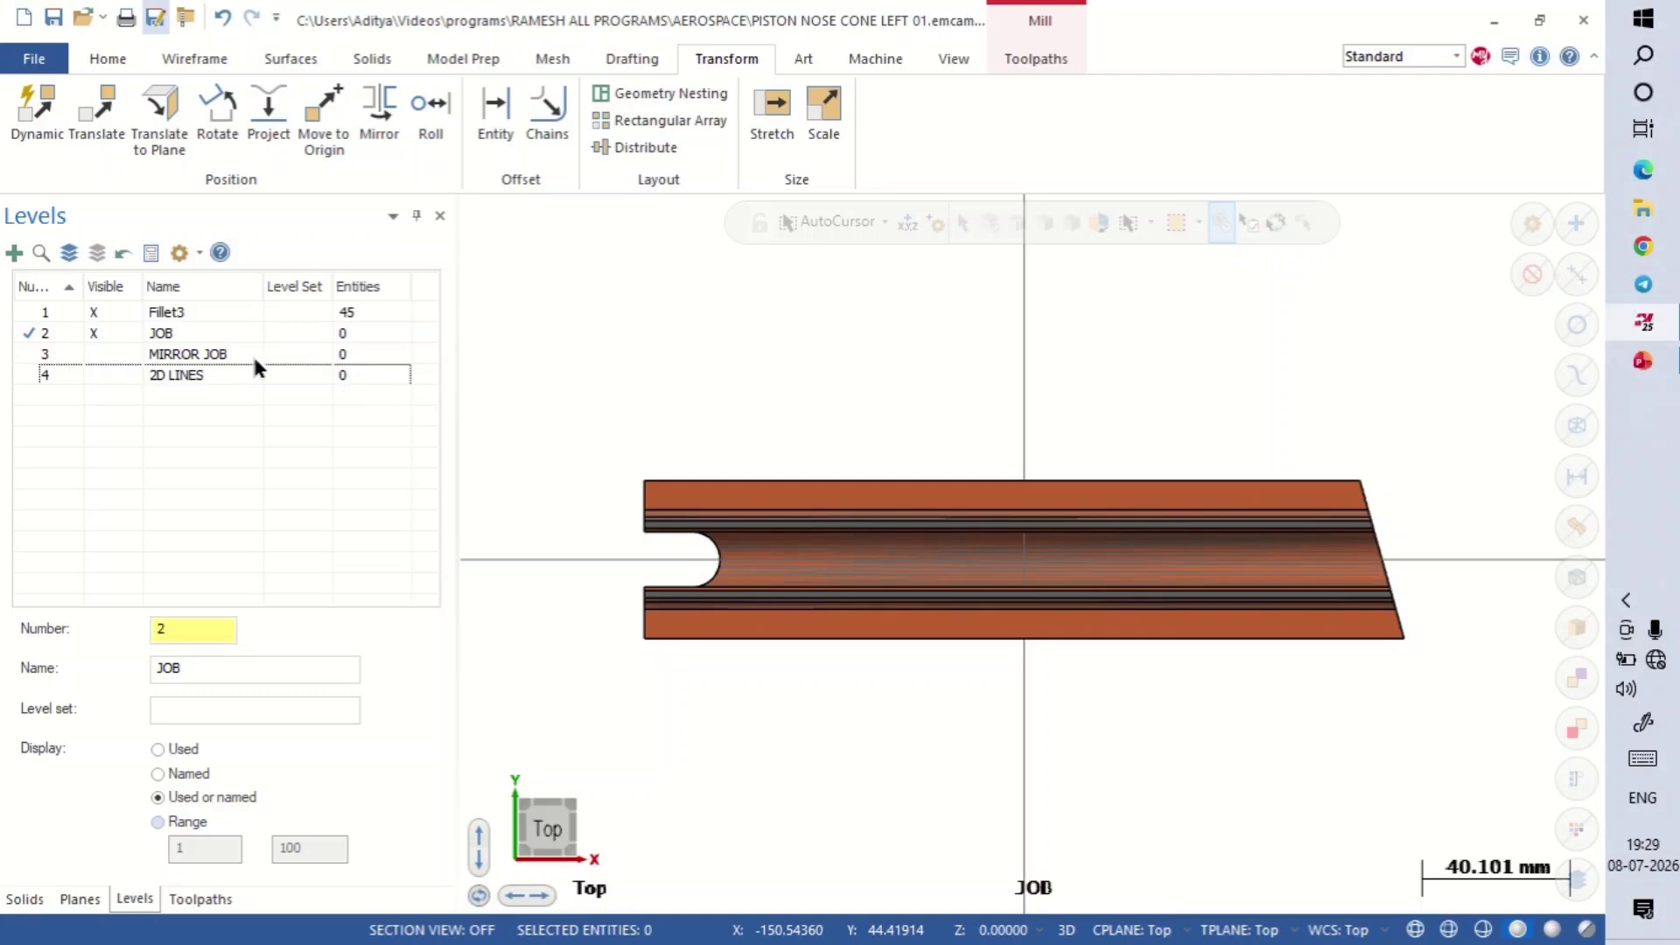
Step: Make the Fillet3 level the main level and hide the JOB level
left_click(28, 311)
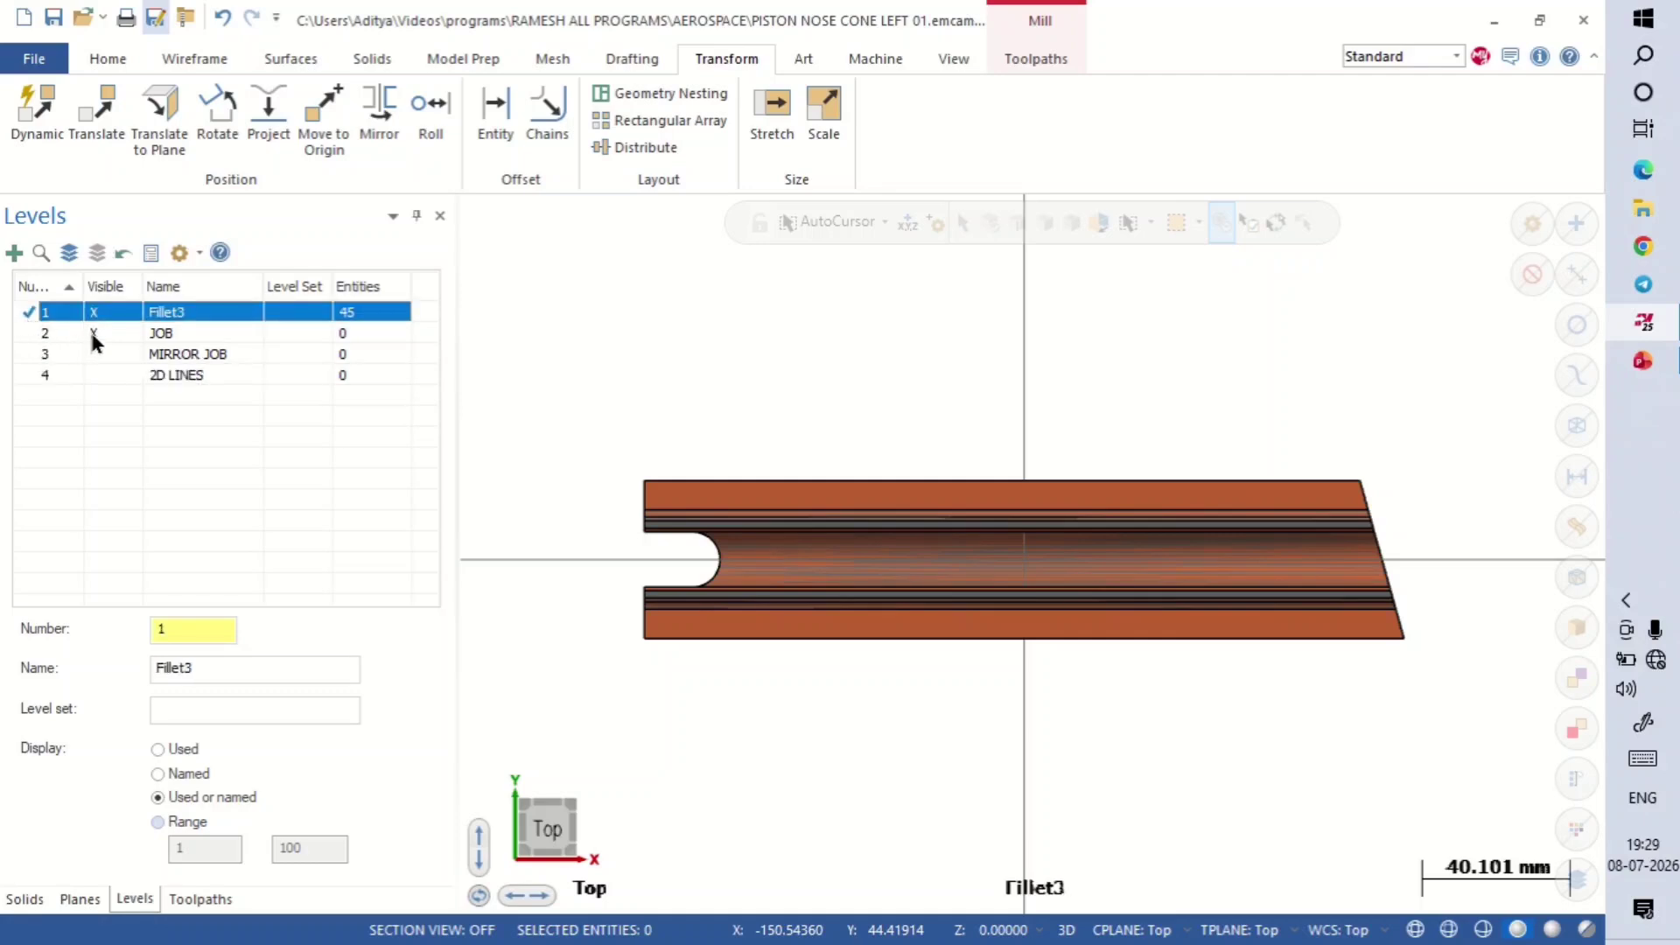
left_click(92, 334)
left_click(33, 316)
Step: Clear the names of levels 2, 3 and 4 so only level 1 stays named
double_click(162, 334)
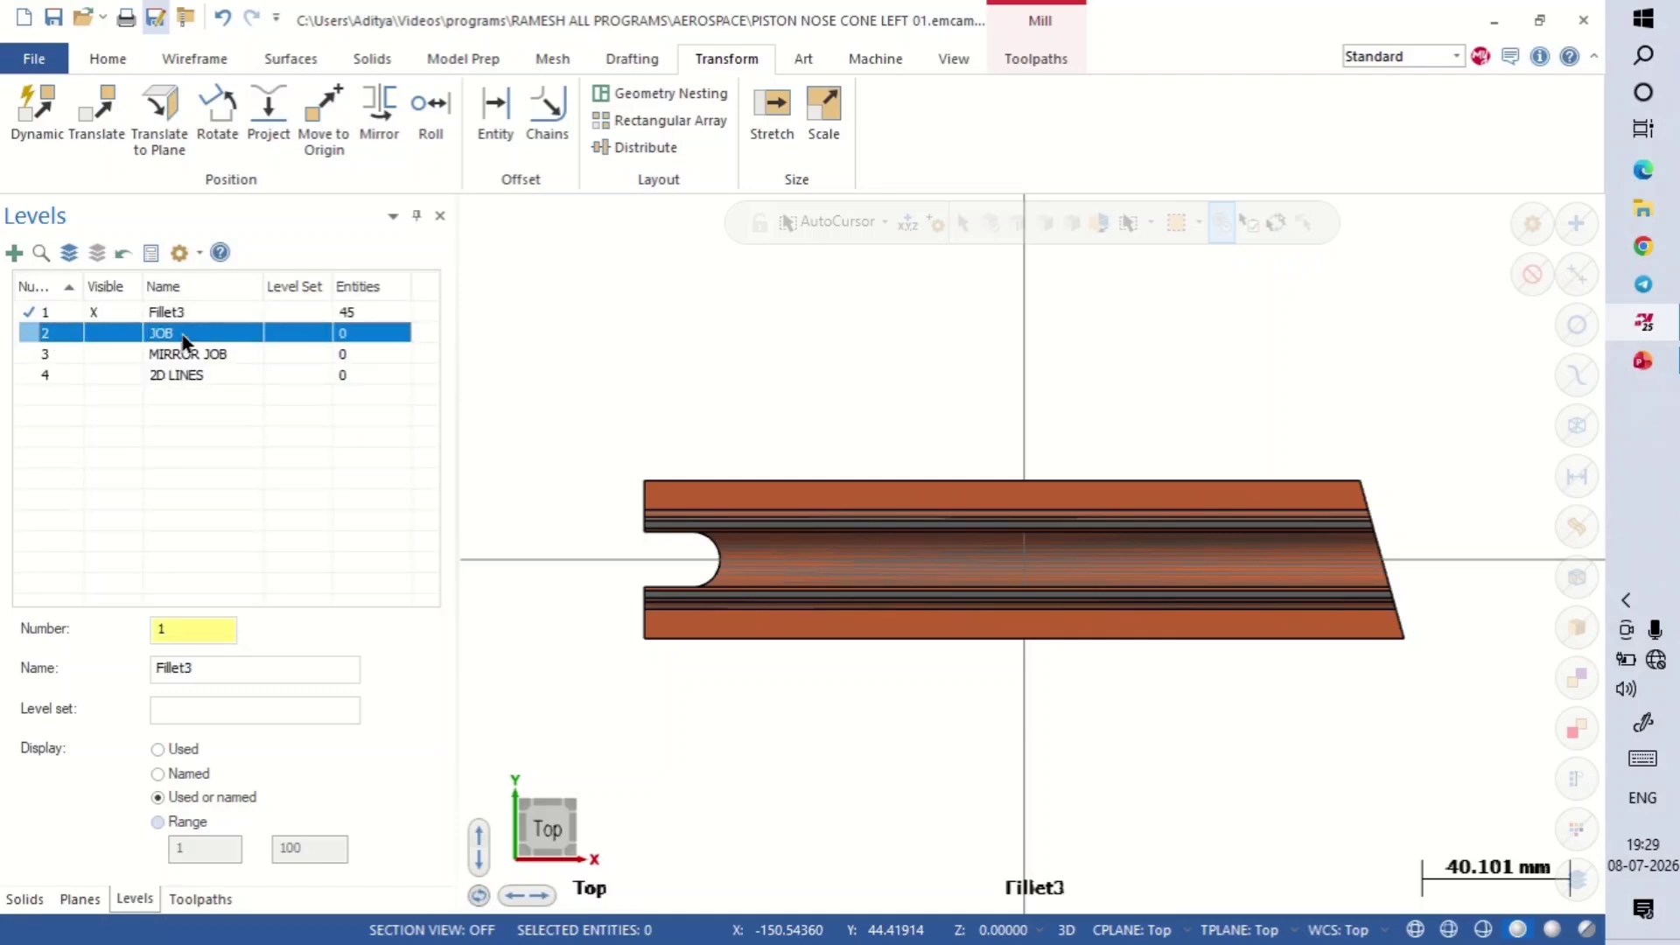
key("Delete")
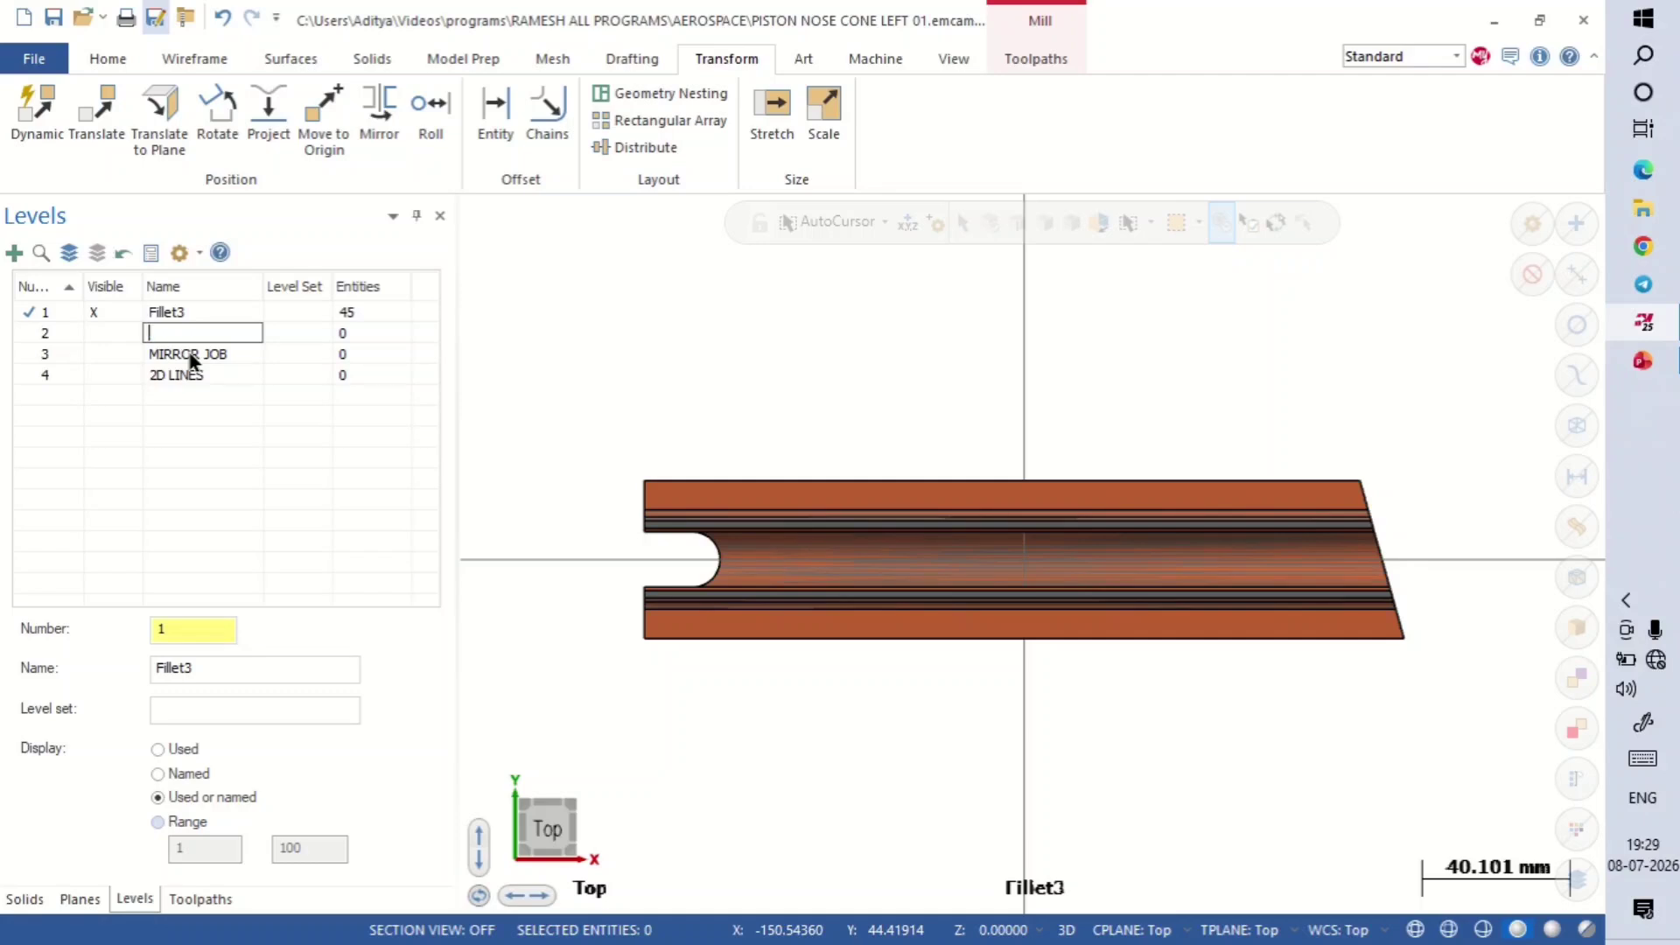
double_click(188, 354)
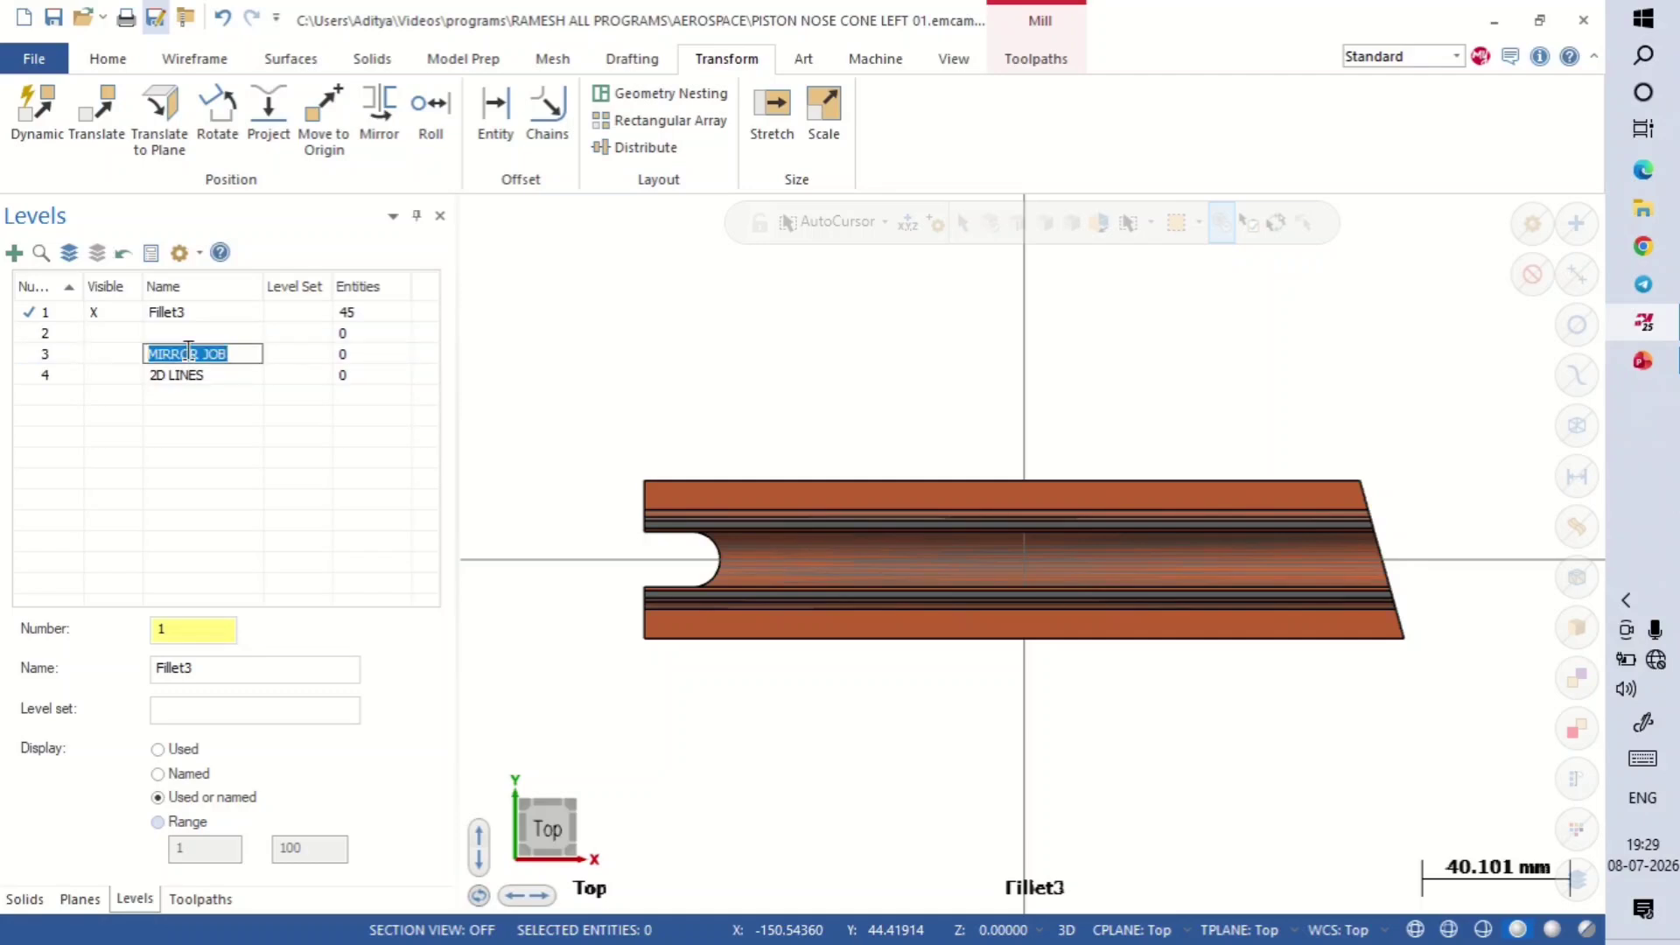
key("Delete")
double_click(196, 374)
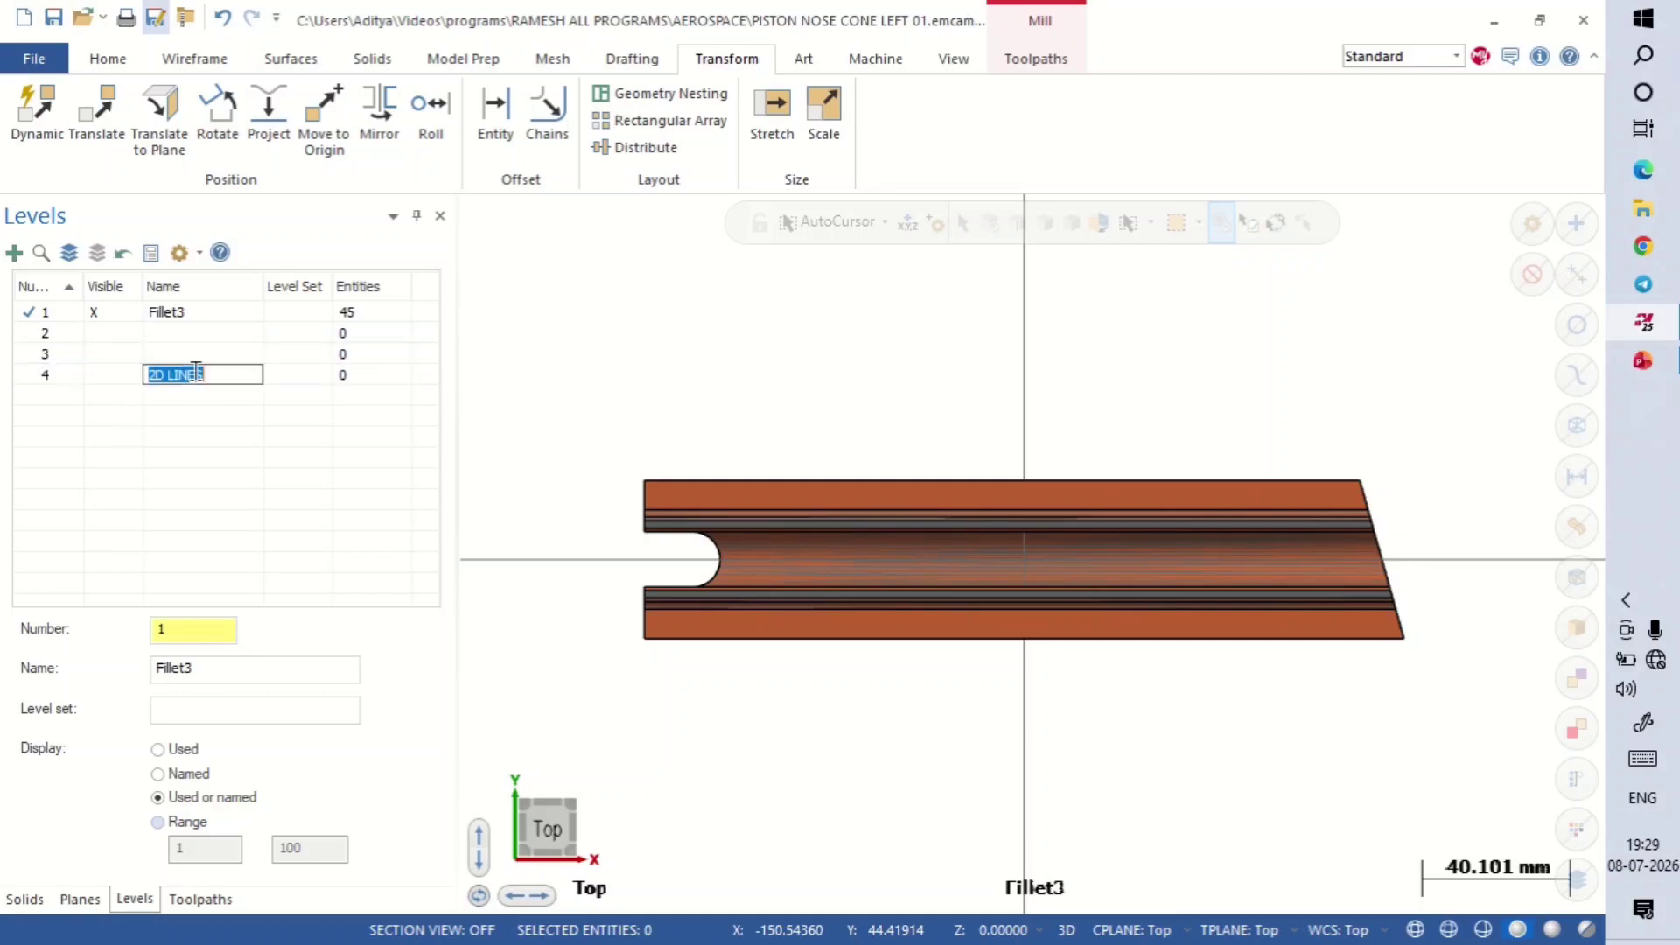
key("Delete")
left_click(44, 314)
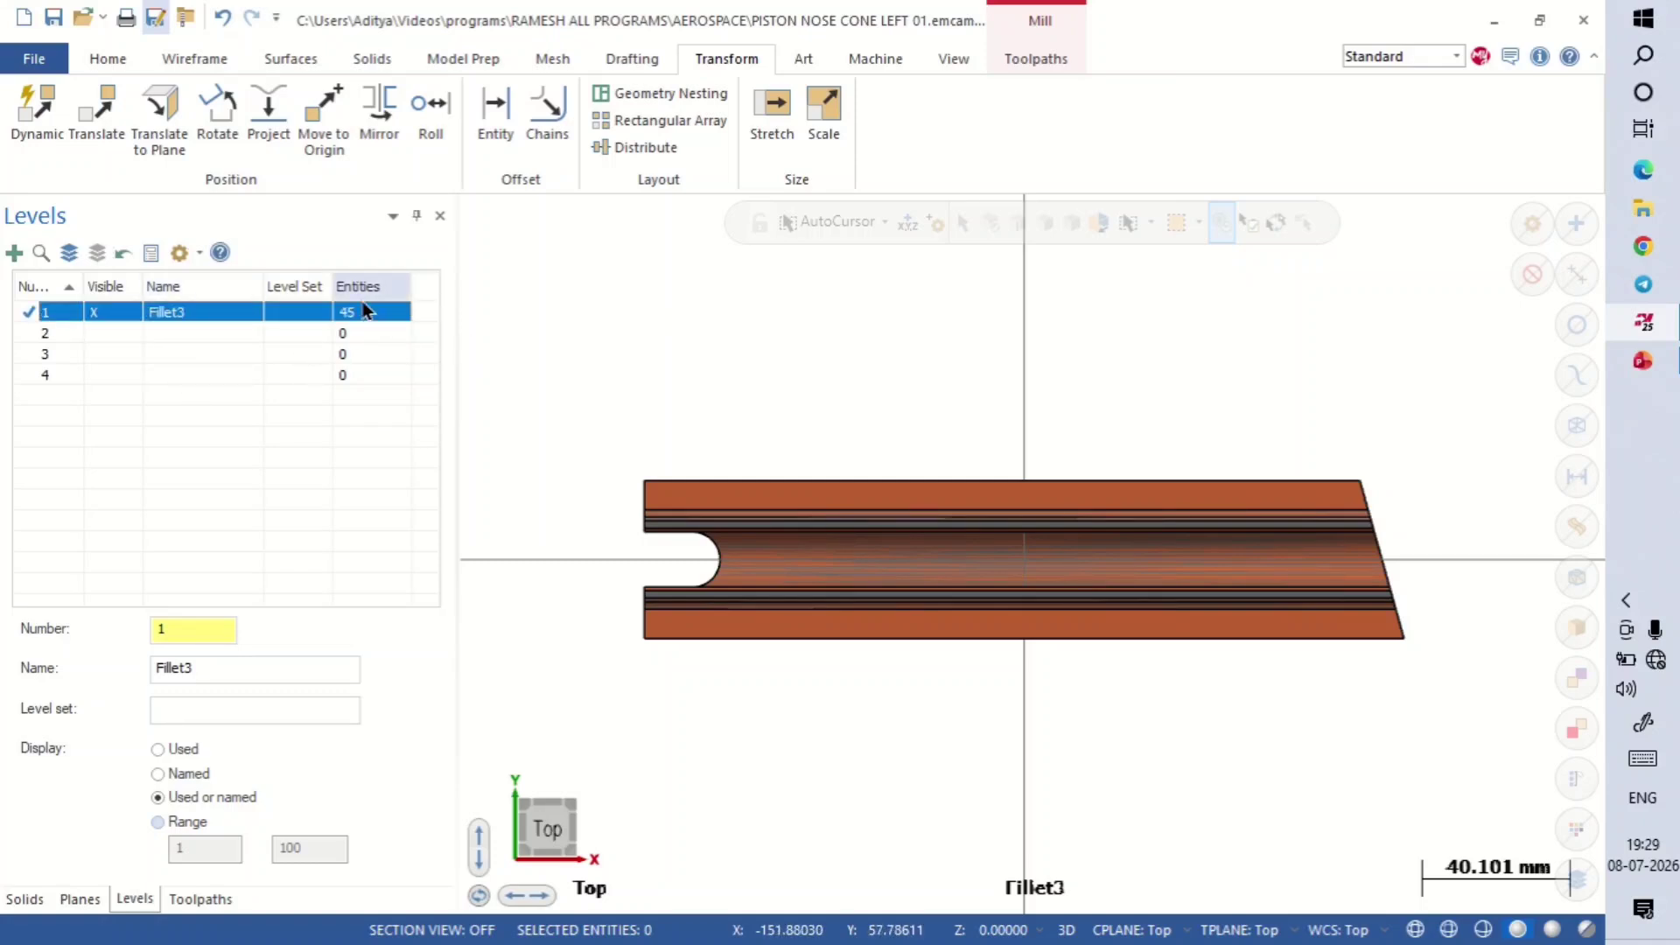
Step: Select all surface entities on the Fillet3 level and delete them, keeping the solid body
middle_click_drag(867, 511, 725, 490)
scroll(720, 394, "down", 3)
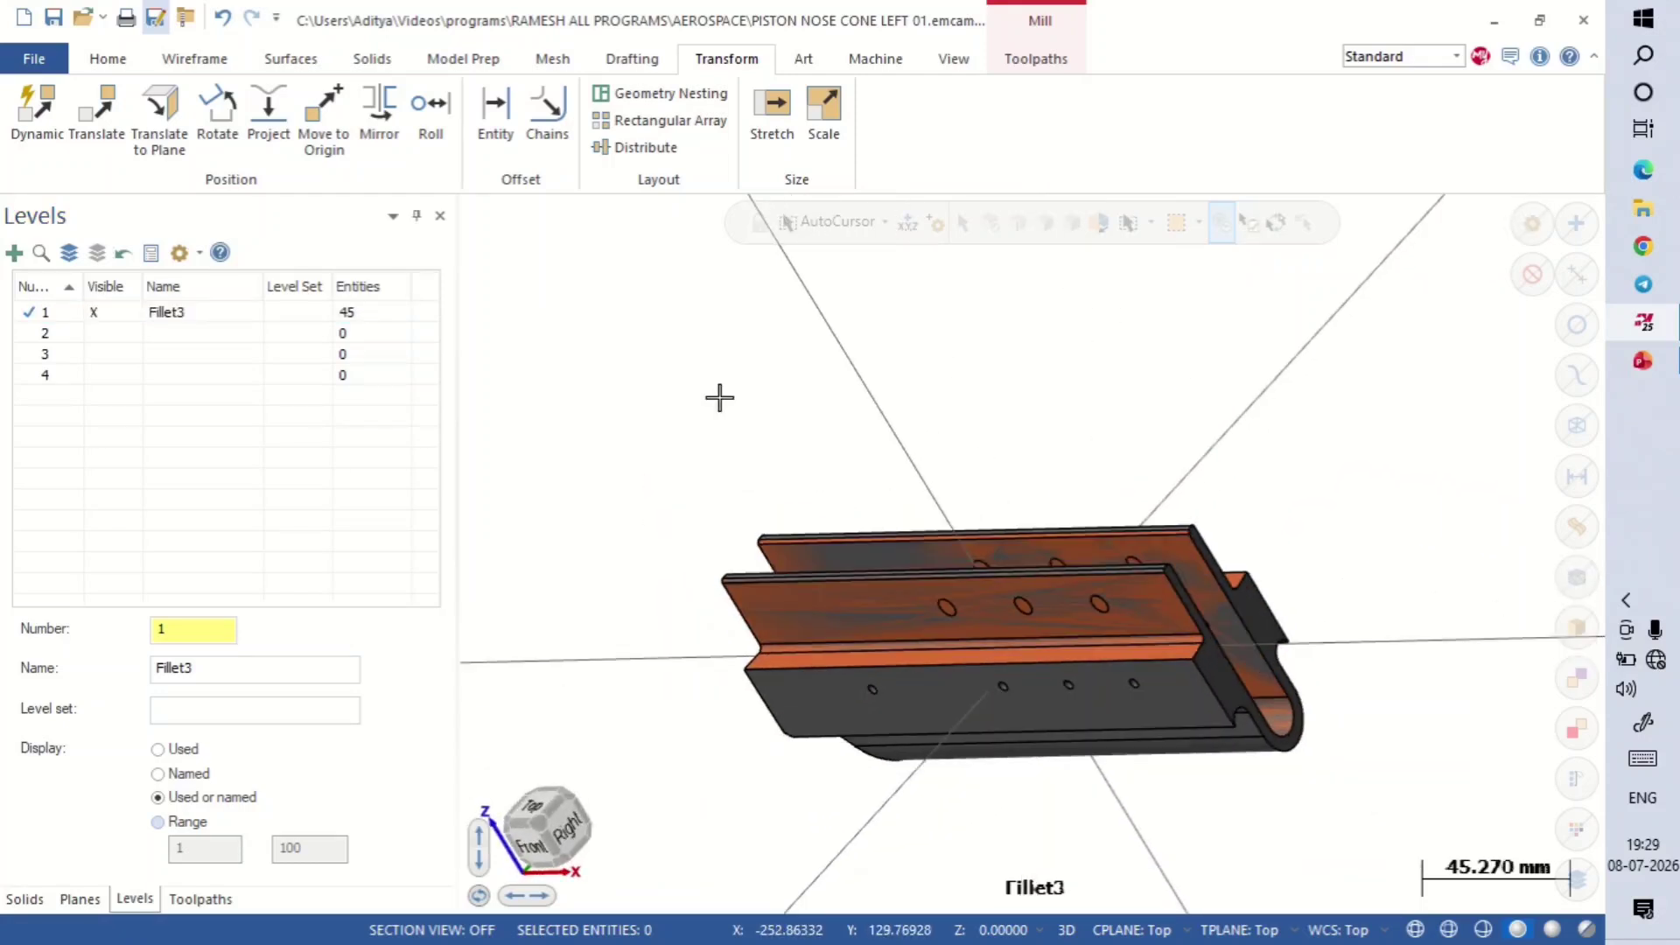
scroll(1131, 746, "up", 2)
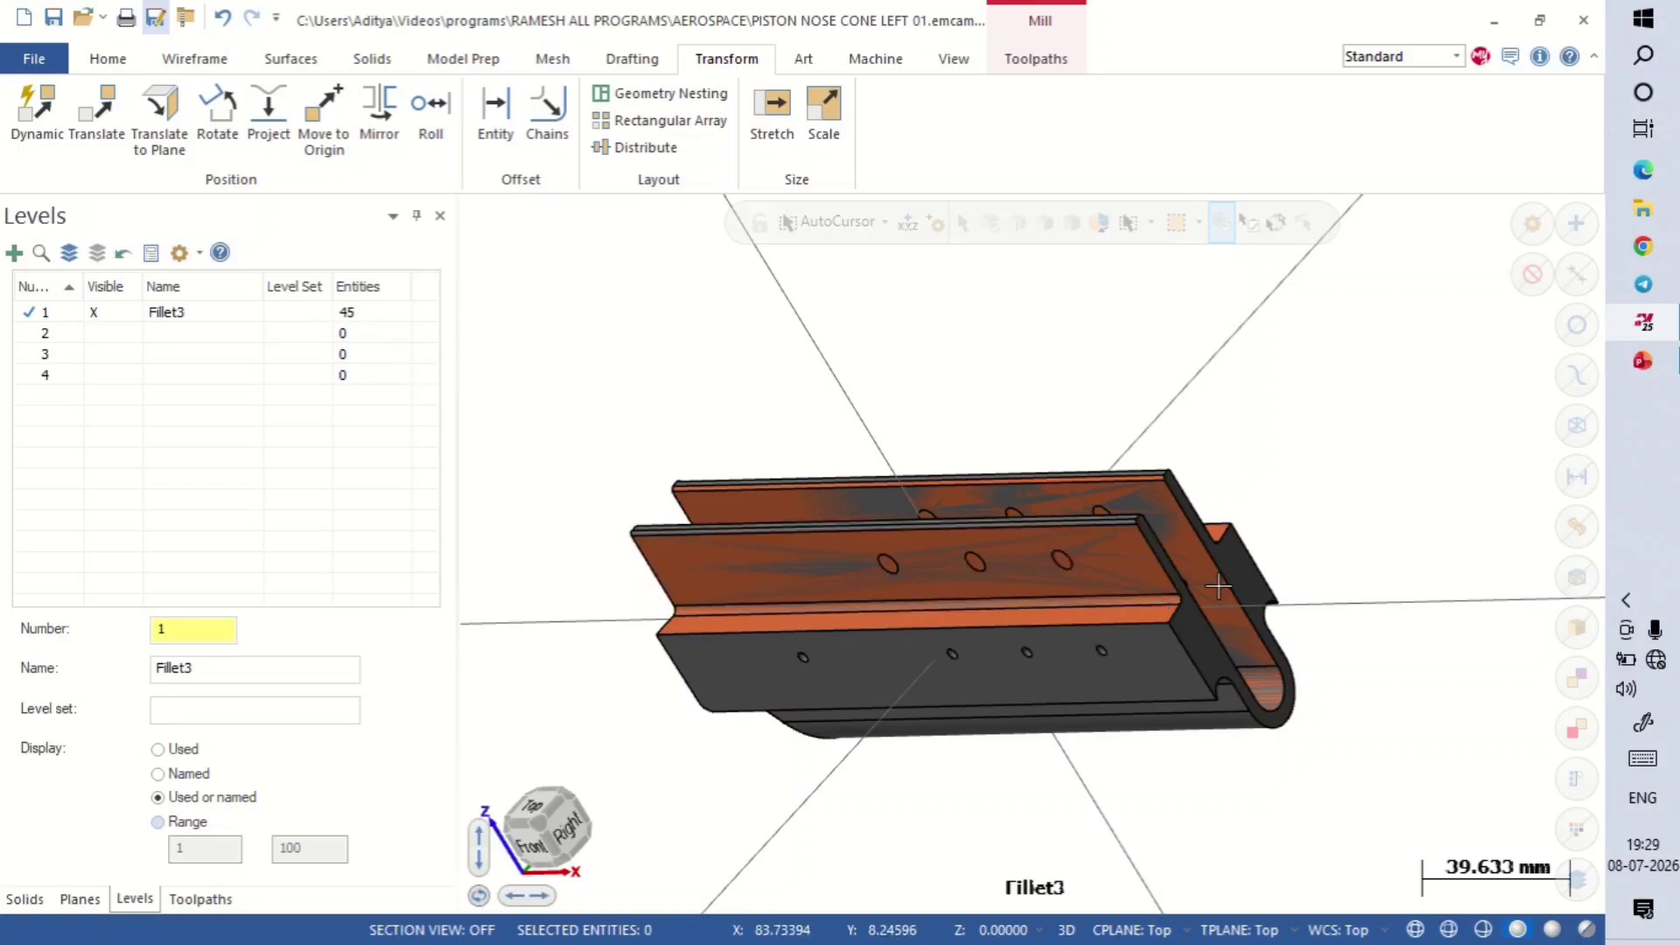
left_click(1566, 525)
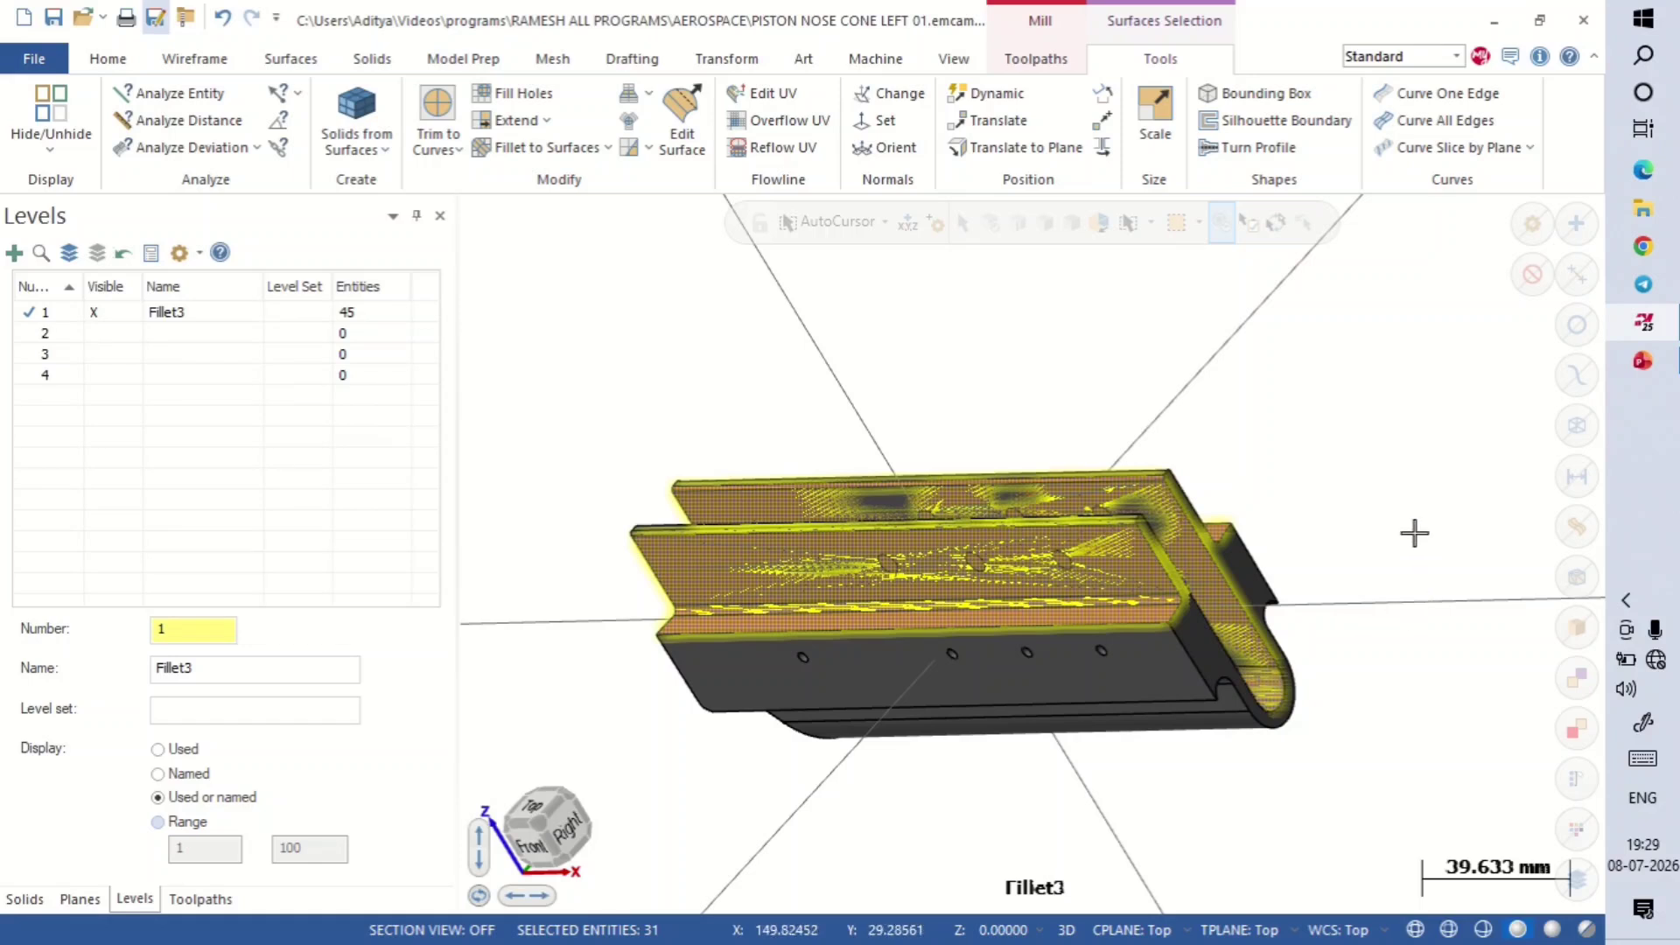
left_click(1568, 529)
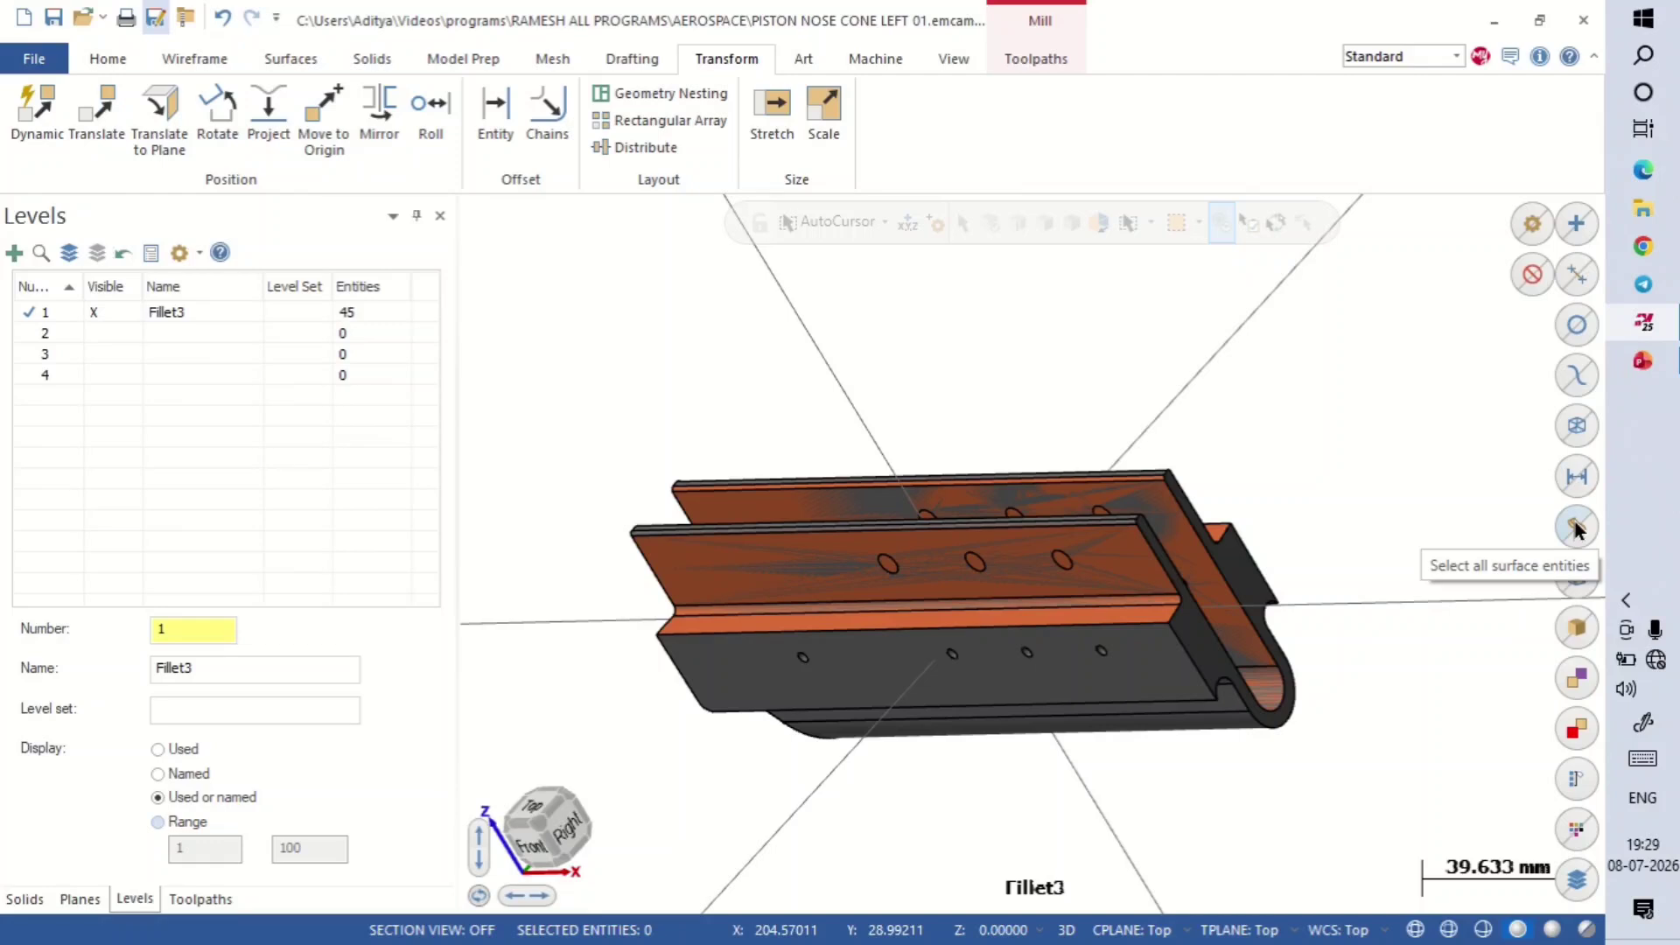
left_click(1577, 528)
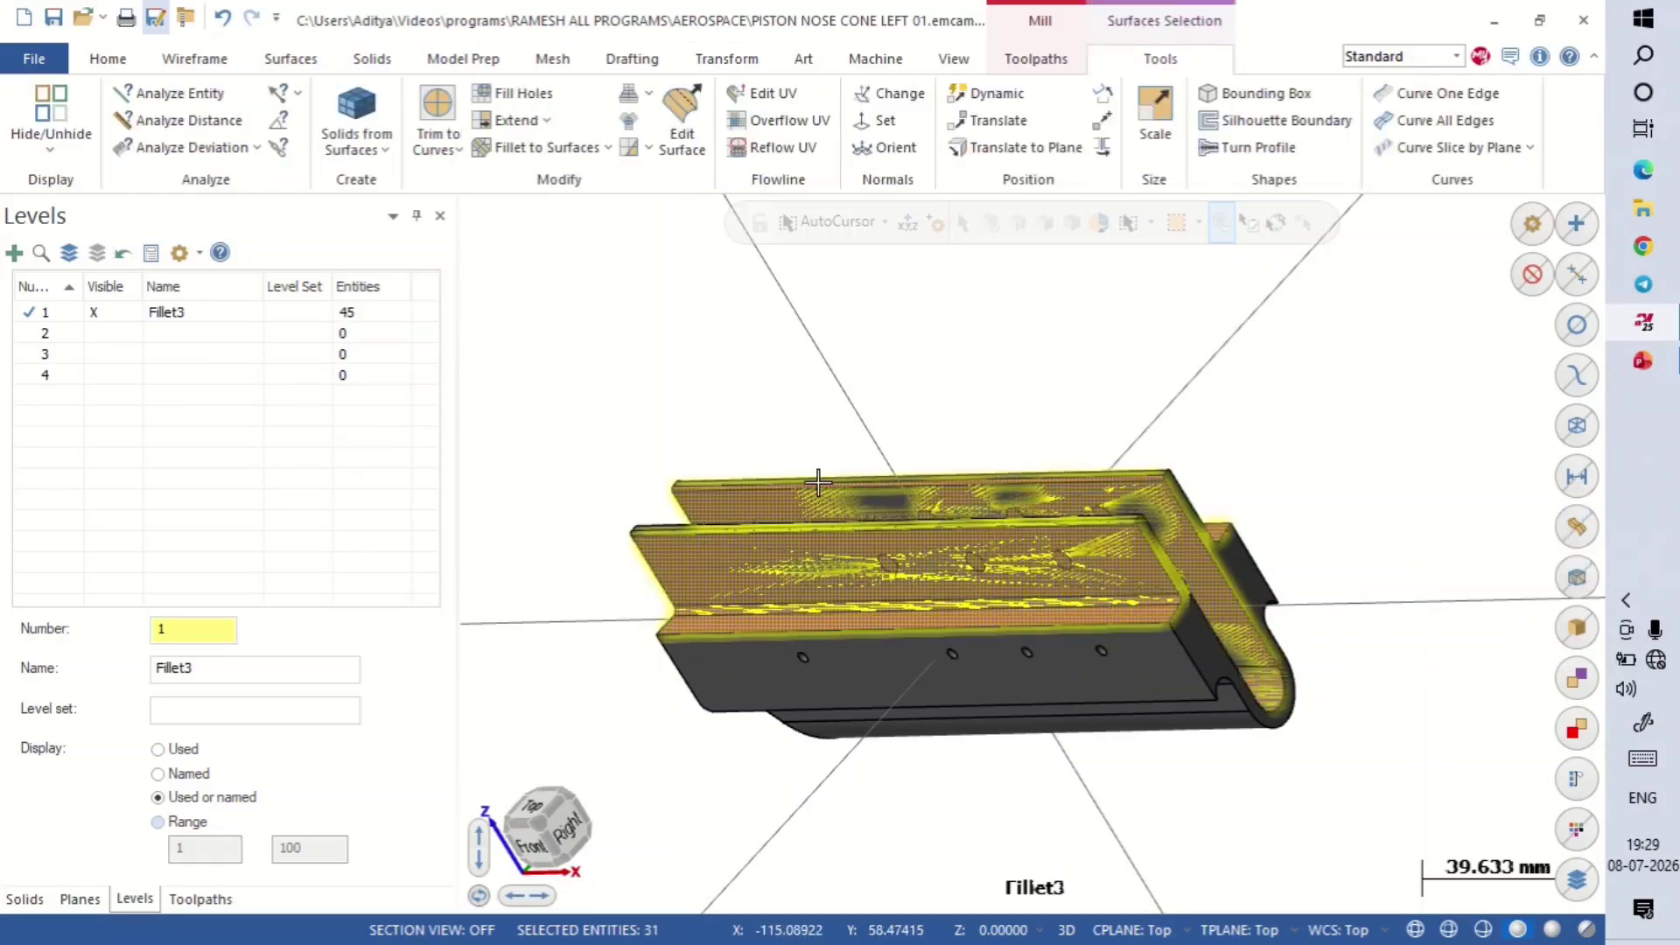
right_click(578, 329)
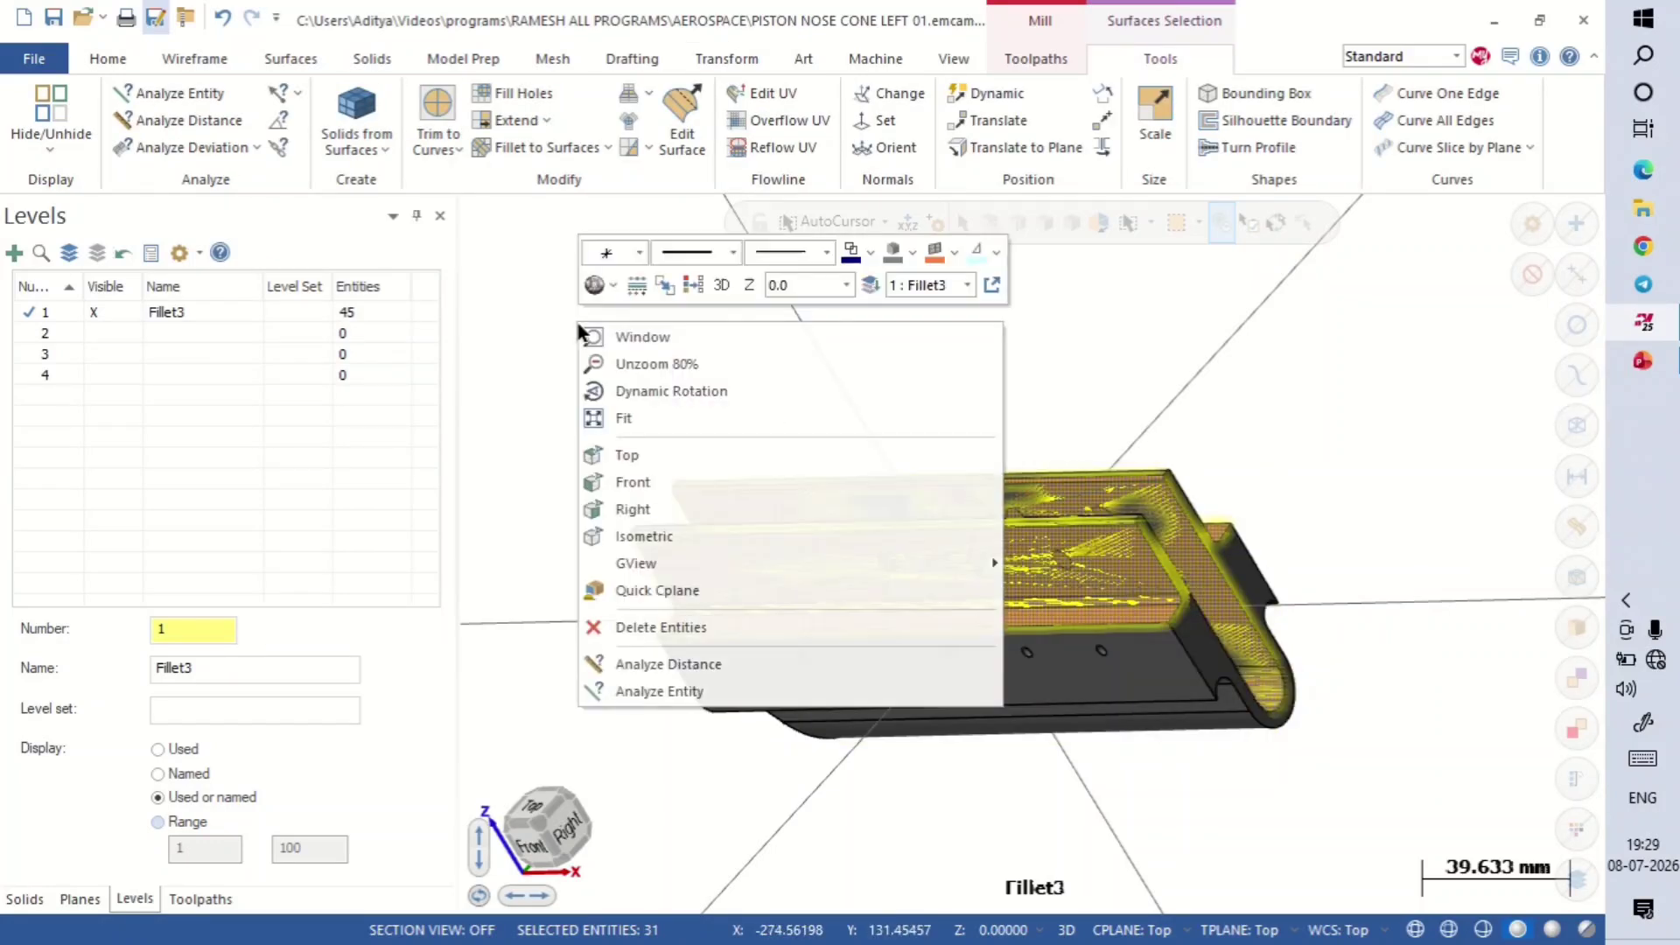
left_click(693, 626)
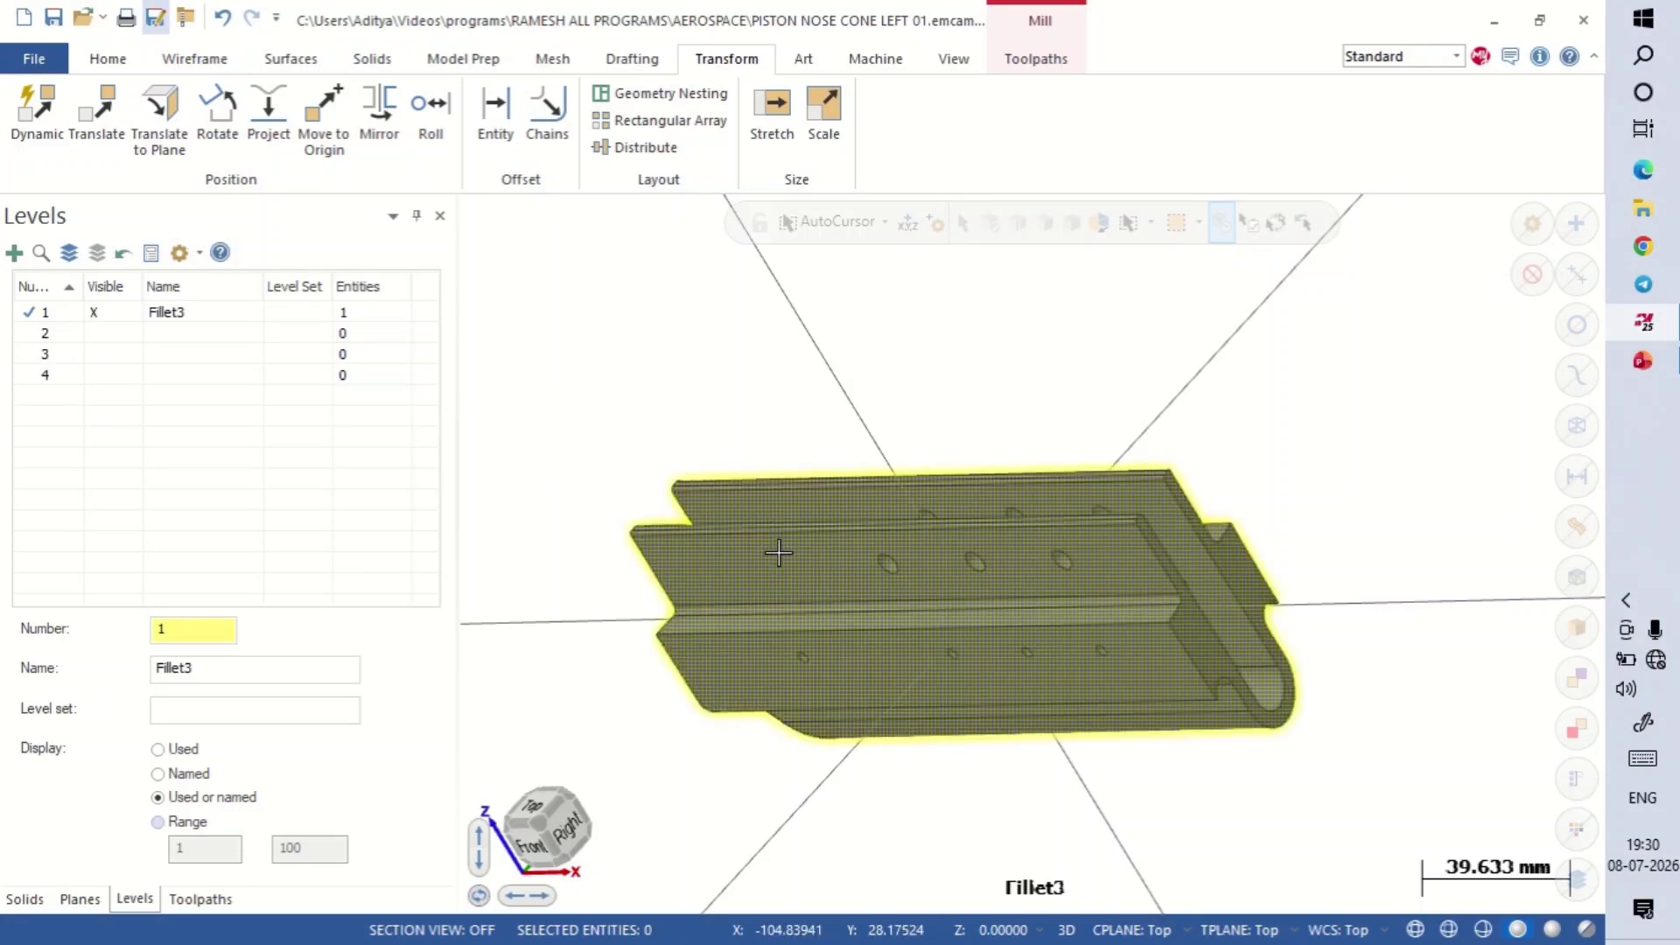
Step: Return to the top view and rename level 1 as 3DMODEL
left_click(35, 317)
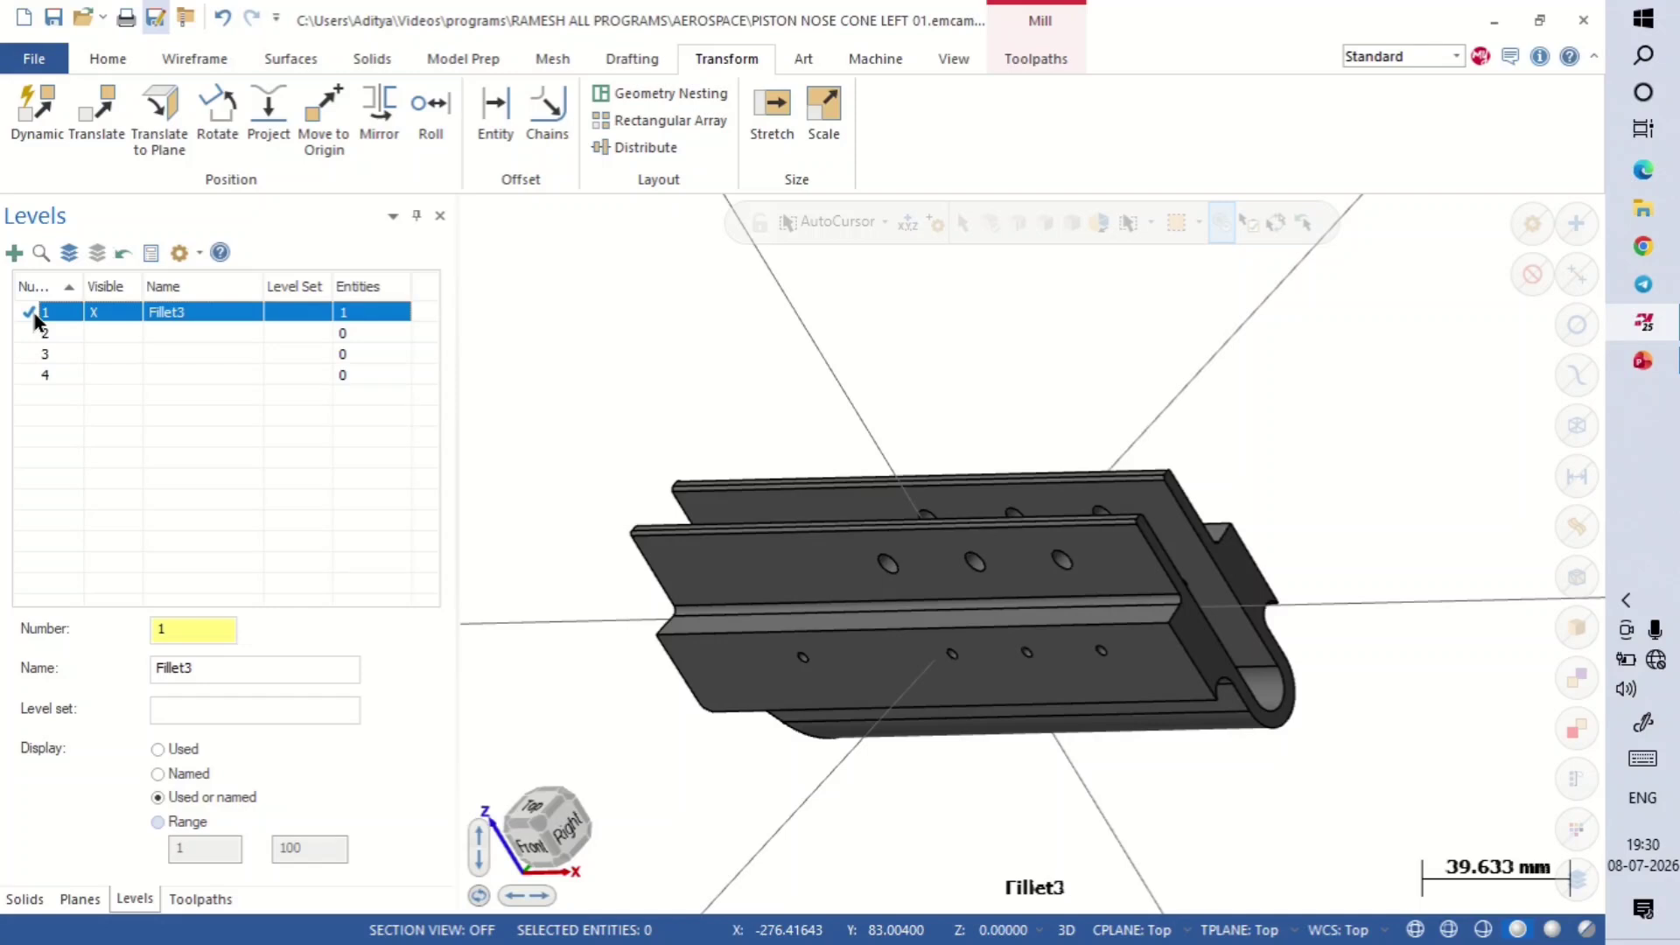
key("alt+1")
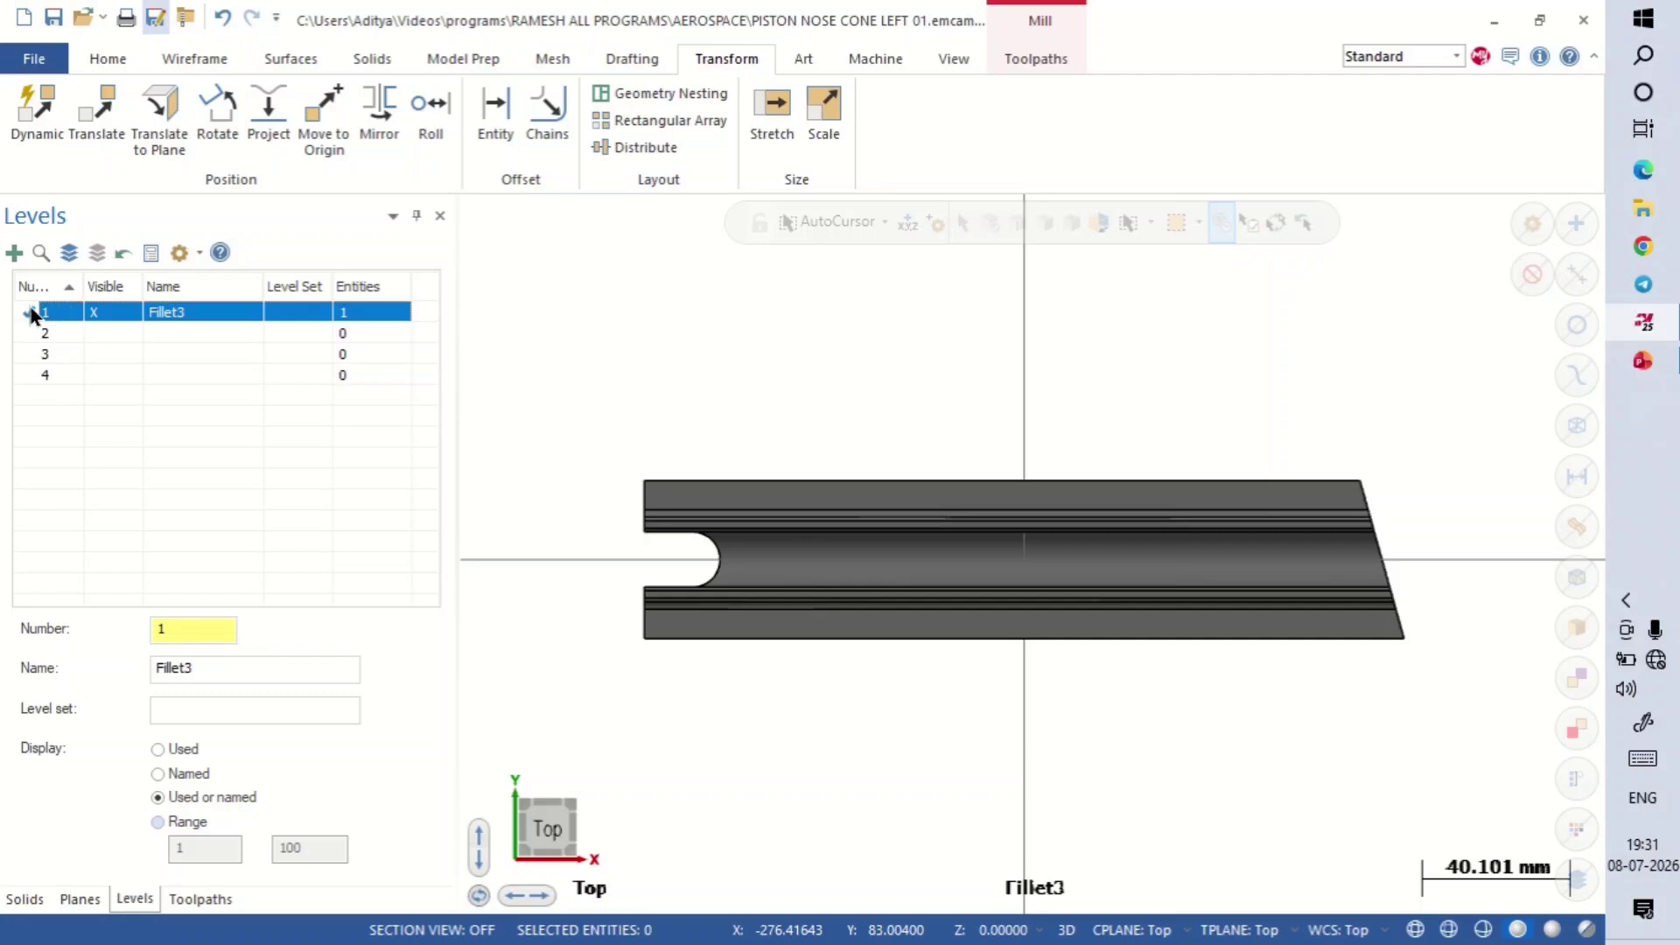
left_click(220, 313)
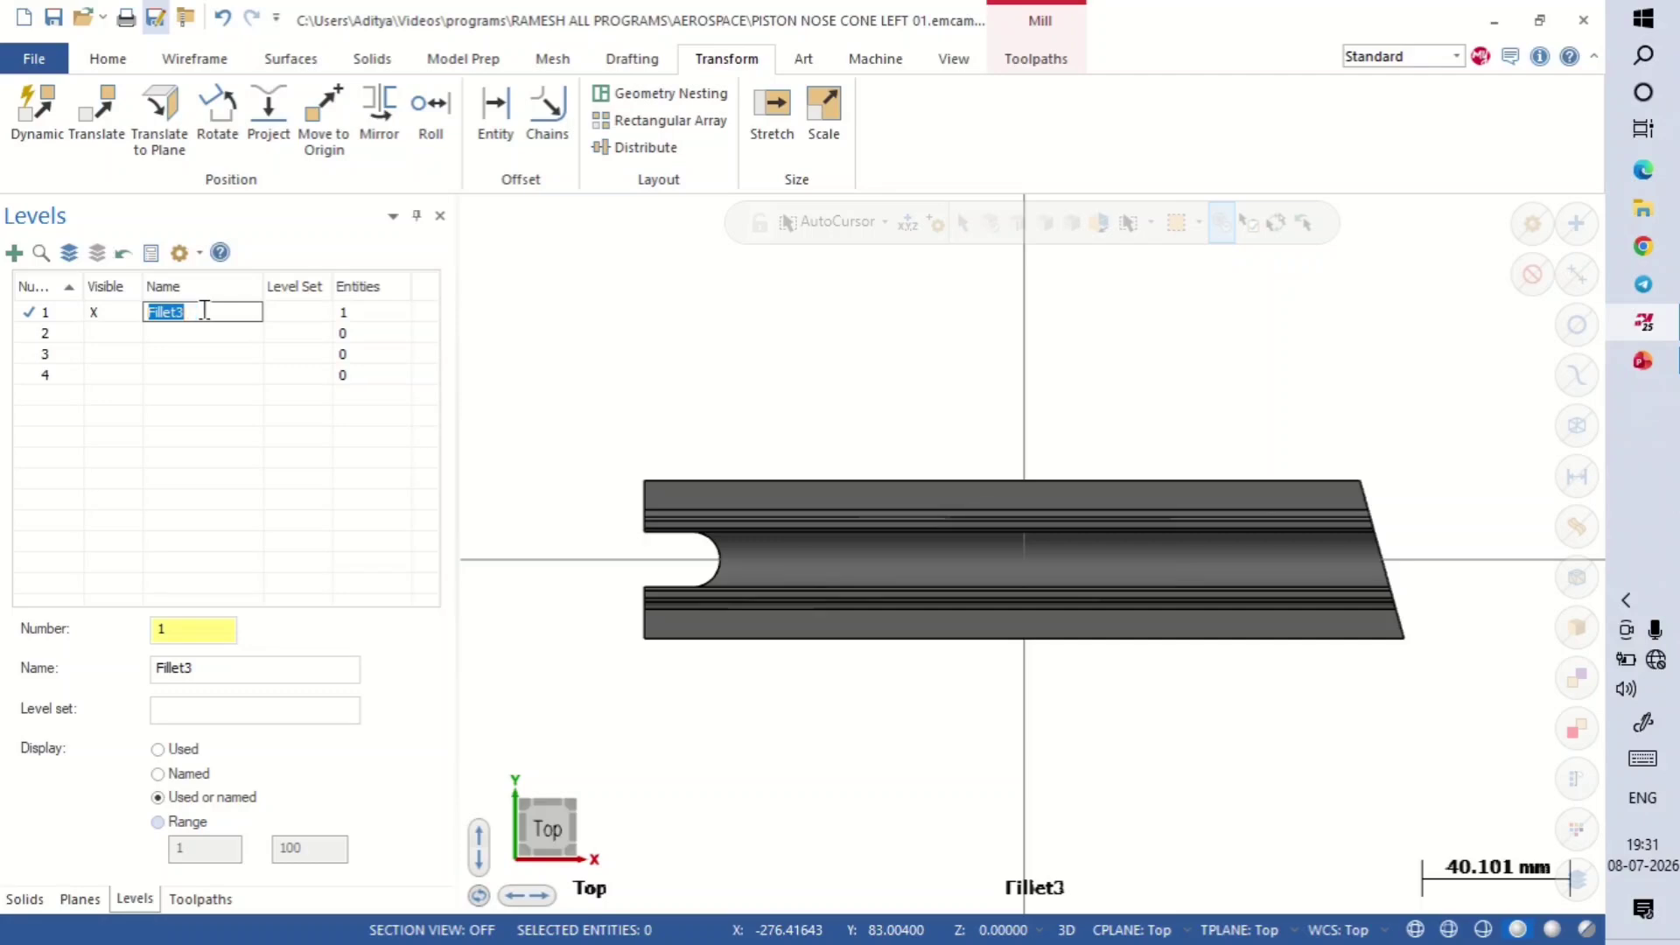
type("3DMODEL")
left_click(35, 312)
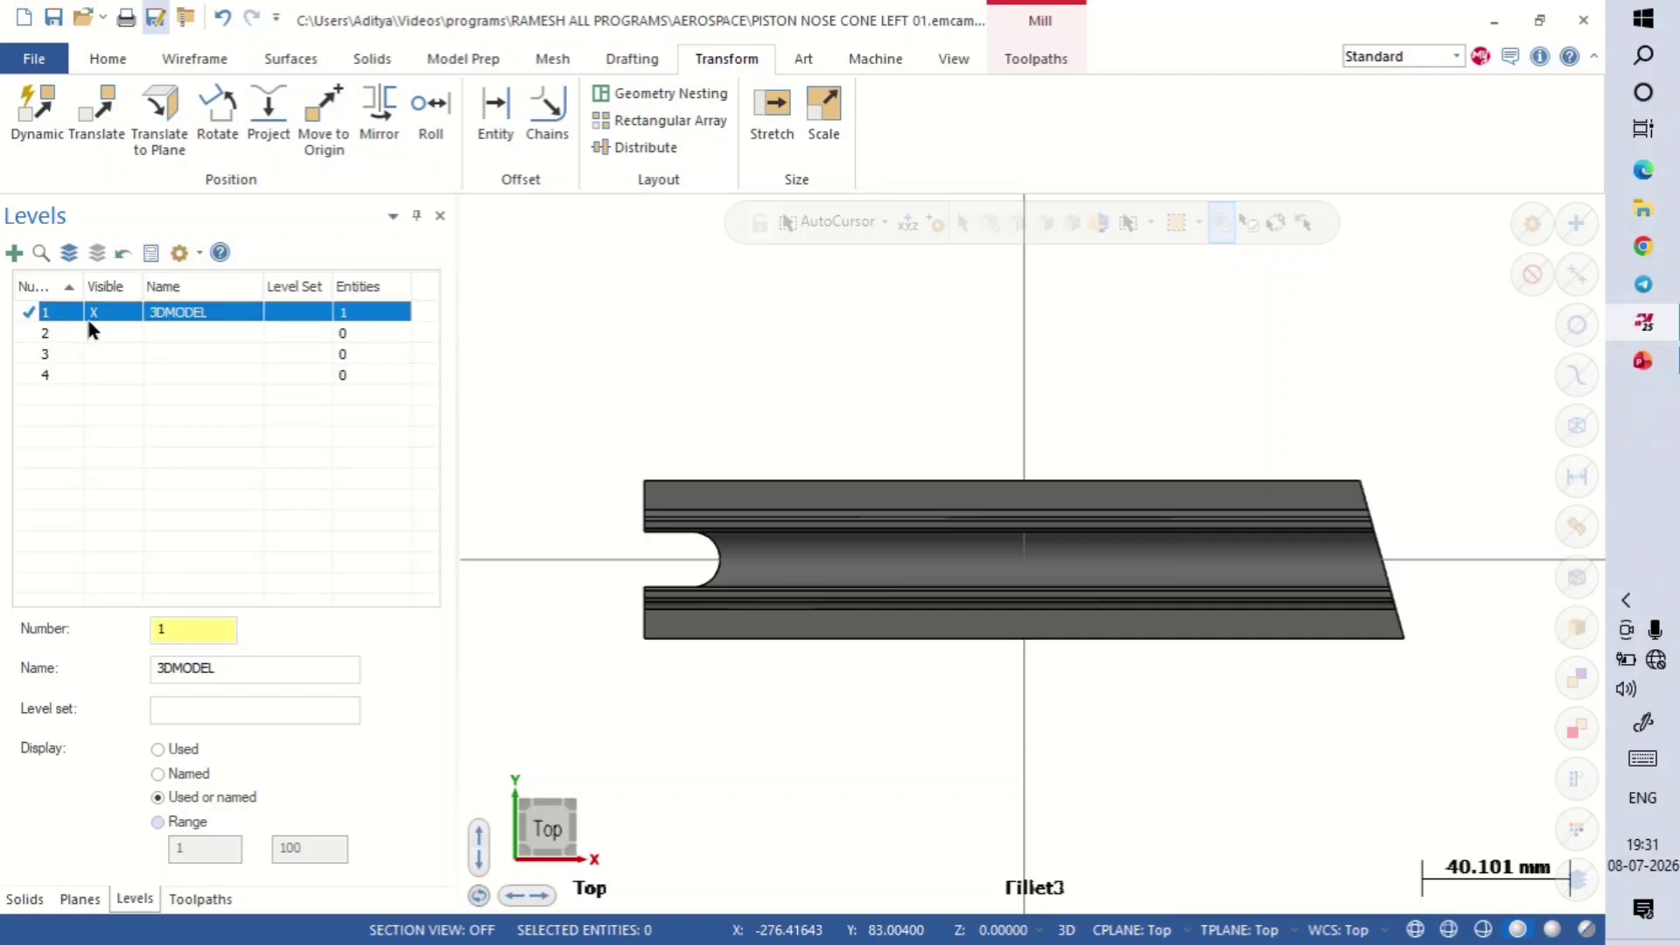
Step: Make level 2 the main level, toggling the 3DMODEL level's visibility off and back on
left_click(31, 334)
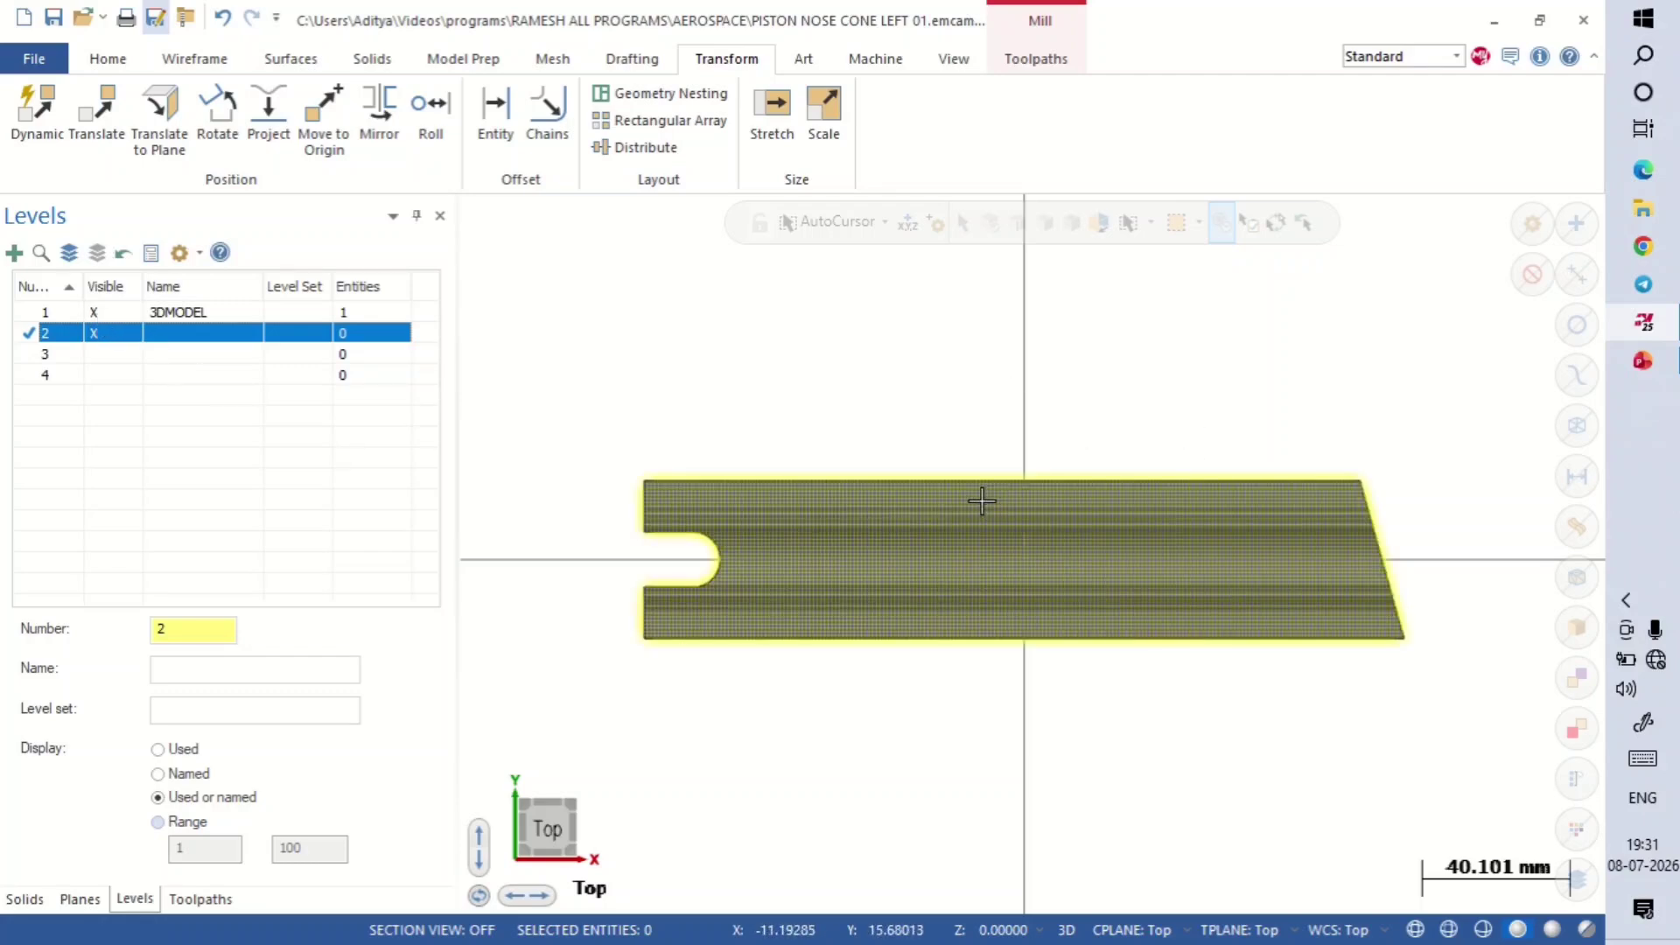
left_click(100, 315)
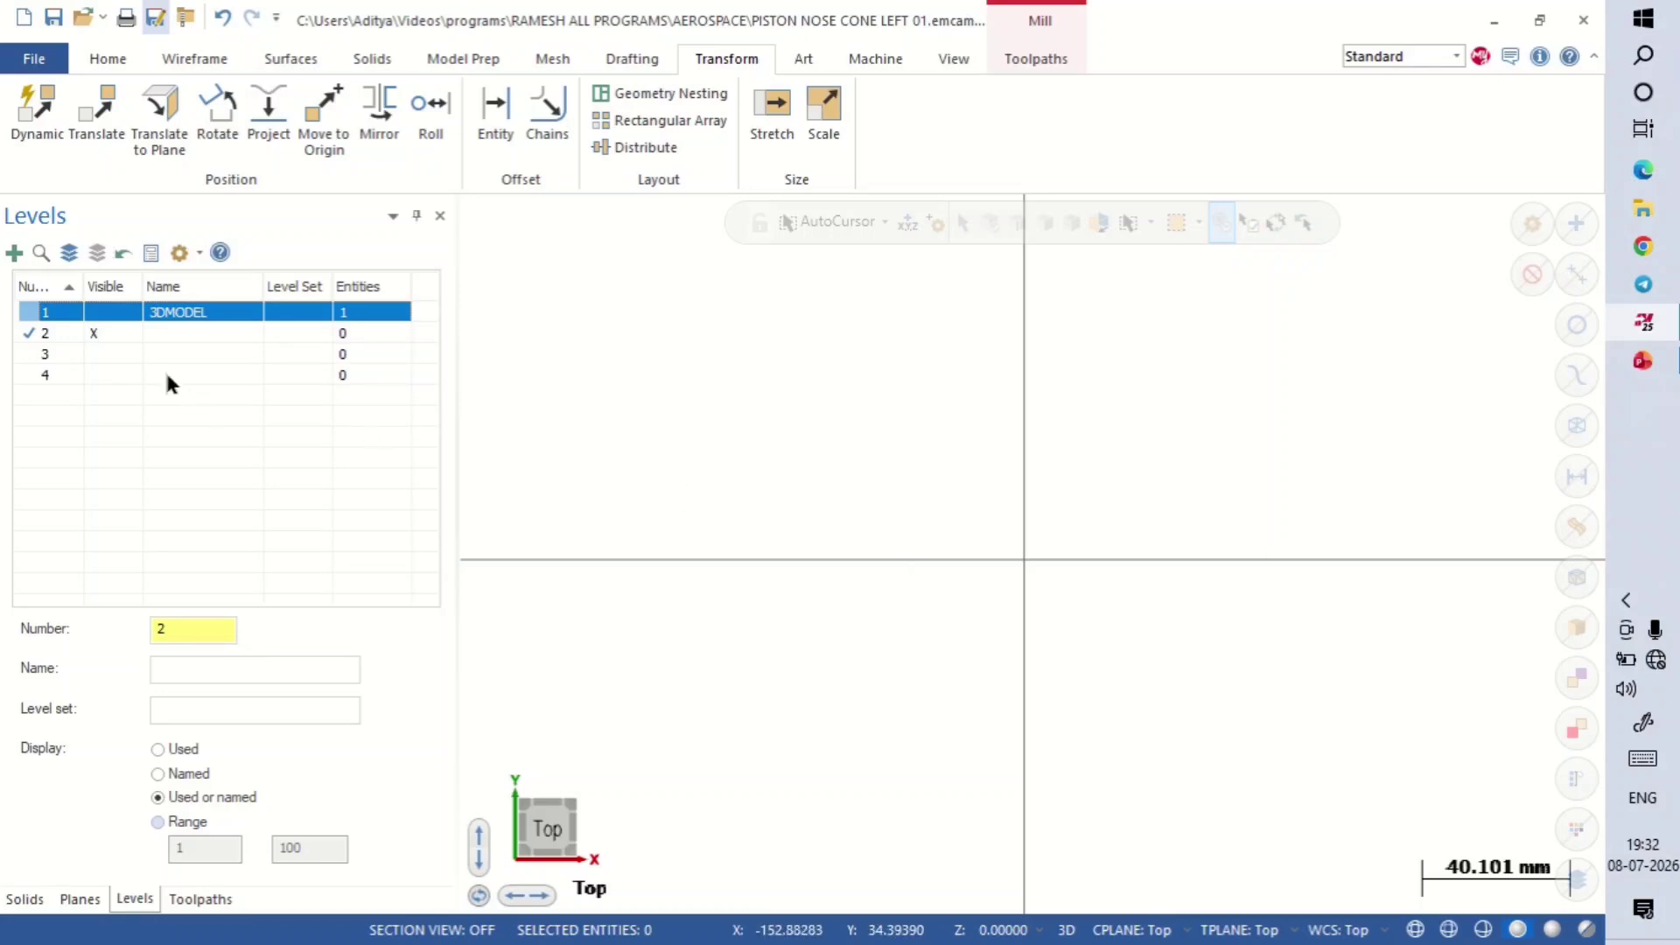
left_click(99, 319)
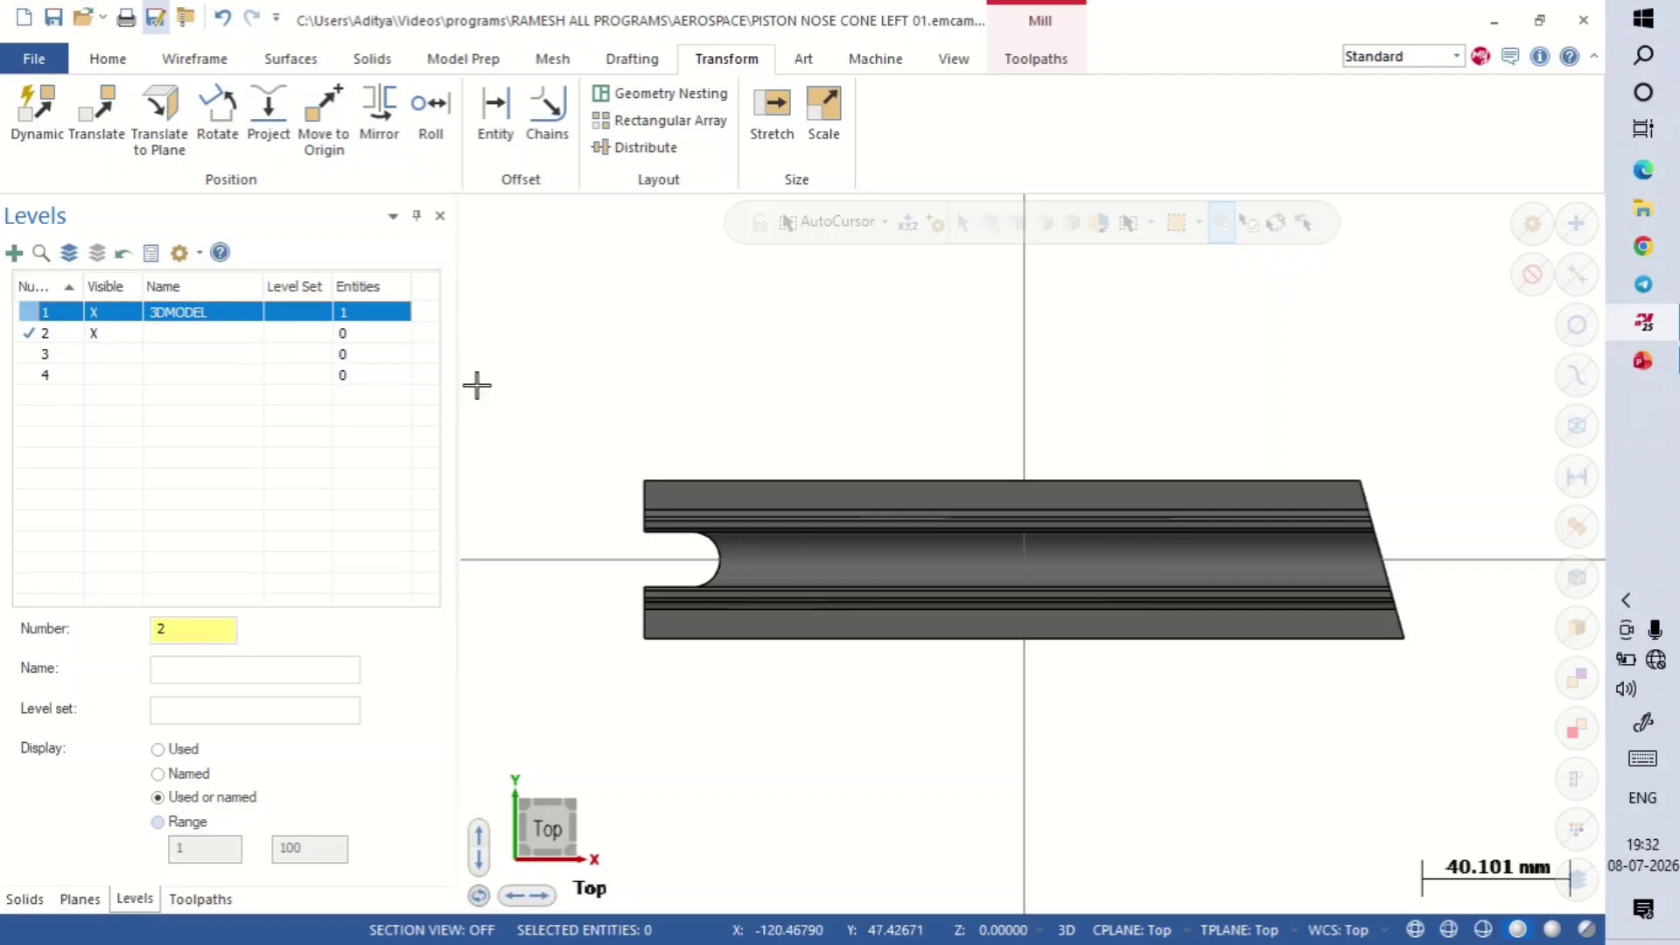
left_click(26, 339)
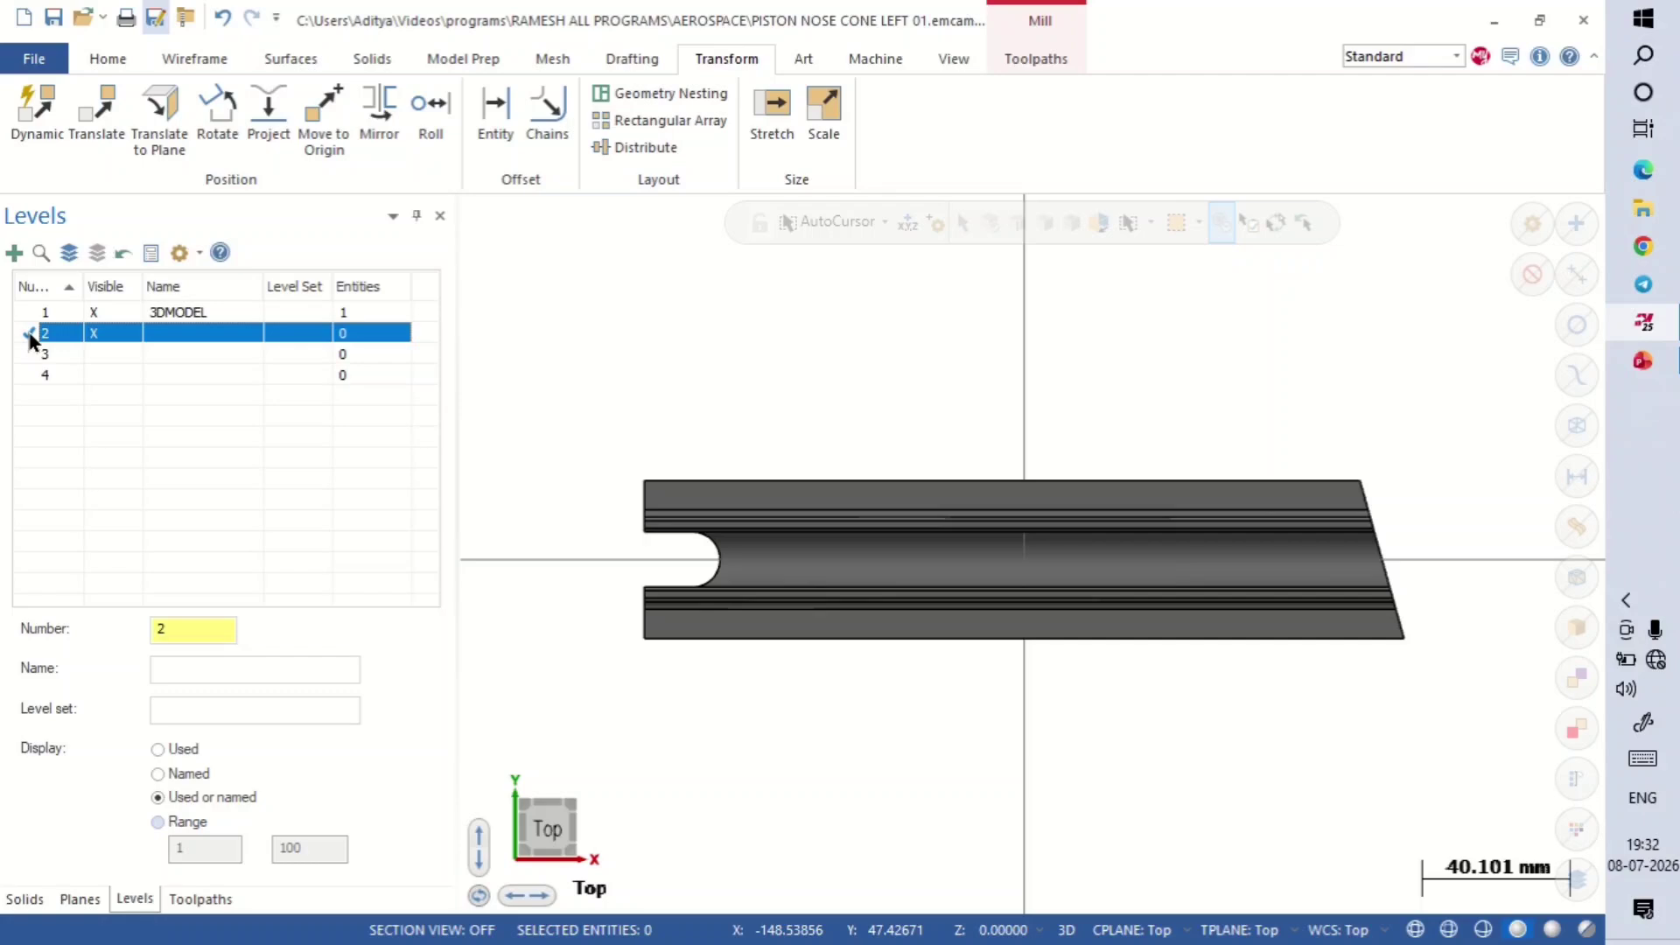
Step: Draw two horizontal trial lines about 89 mm and 49 mm long and a vertical line crossing them above the part, and delete all three
left_click(193, 56)
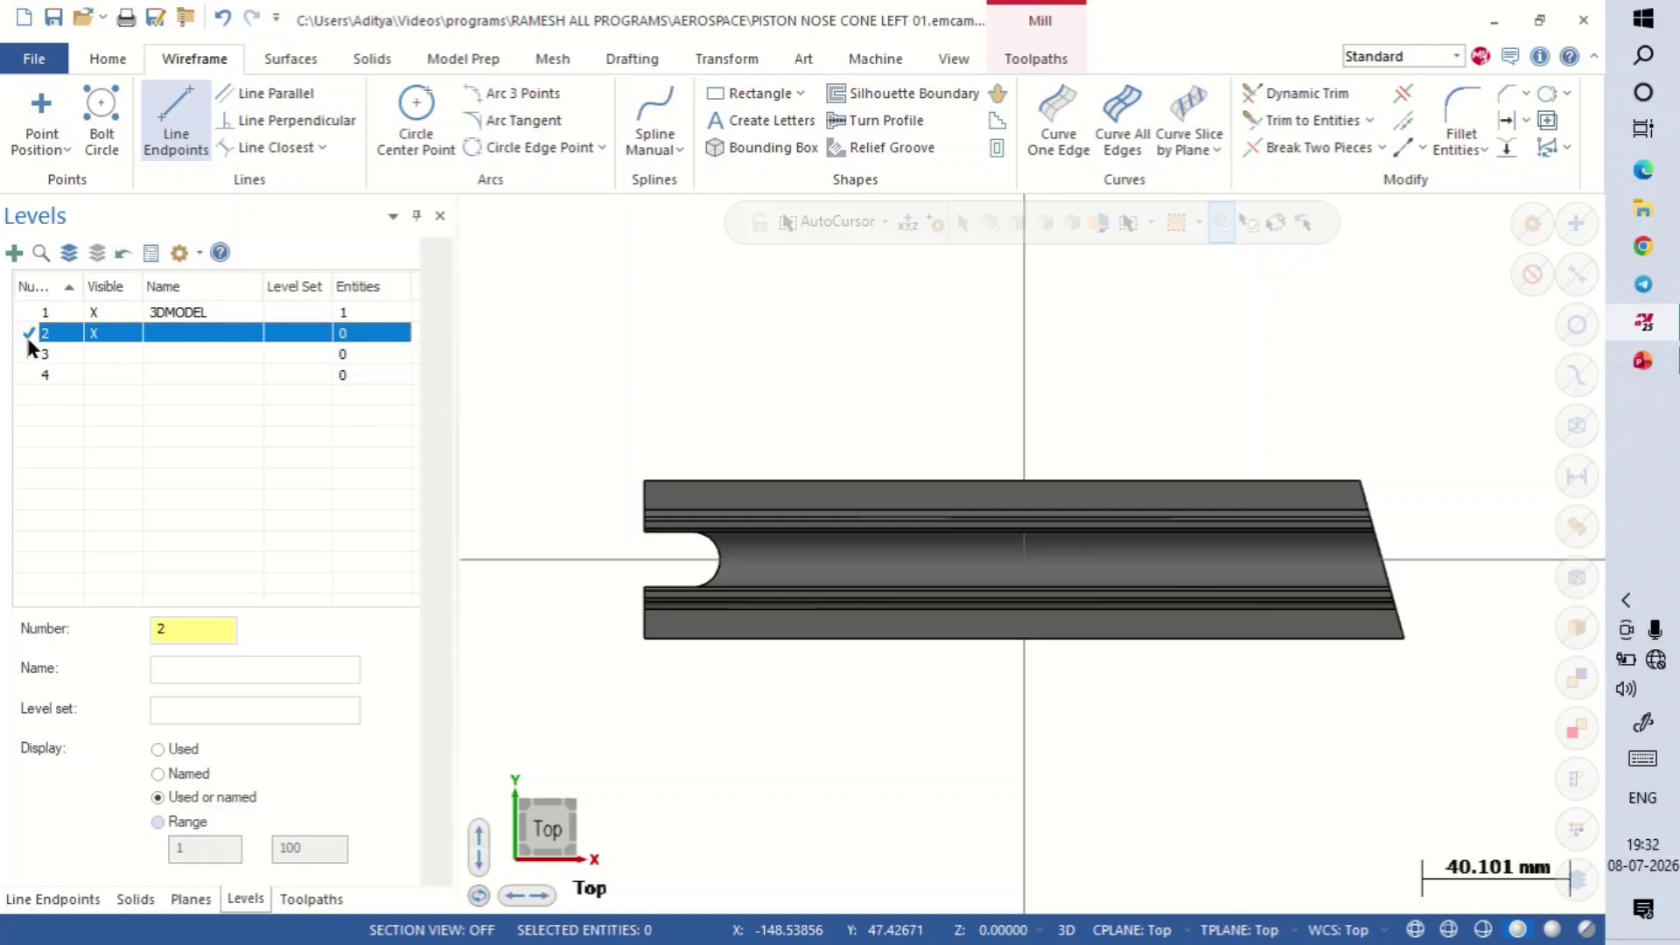
left_click(612, 339)
left_click(941, 339)
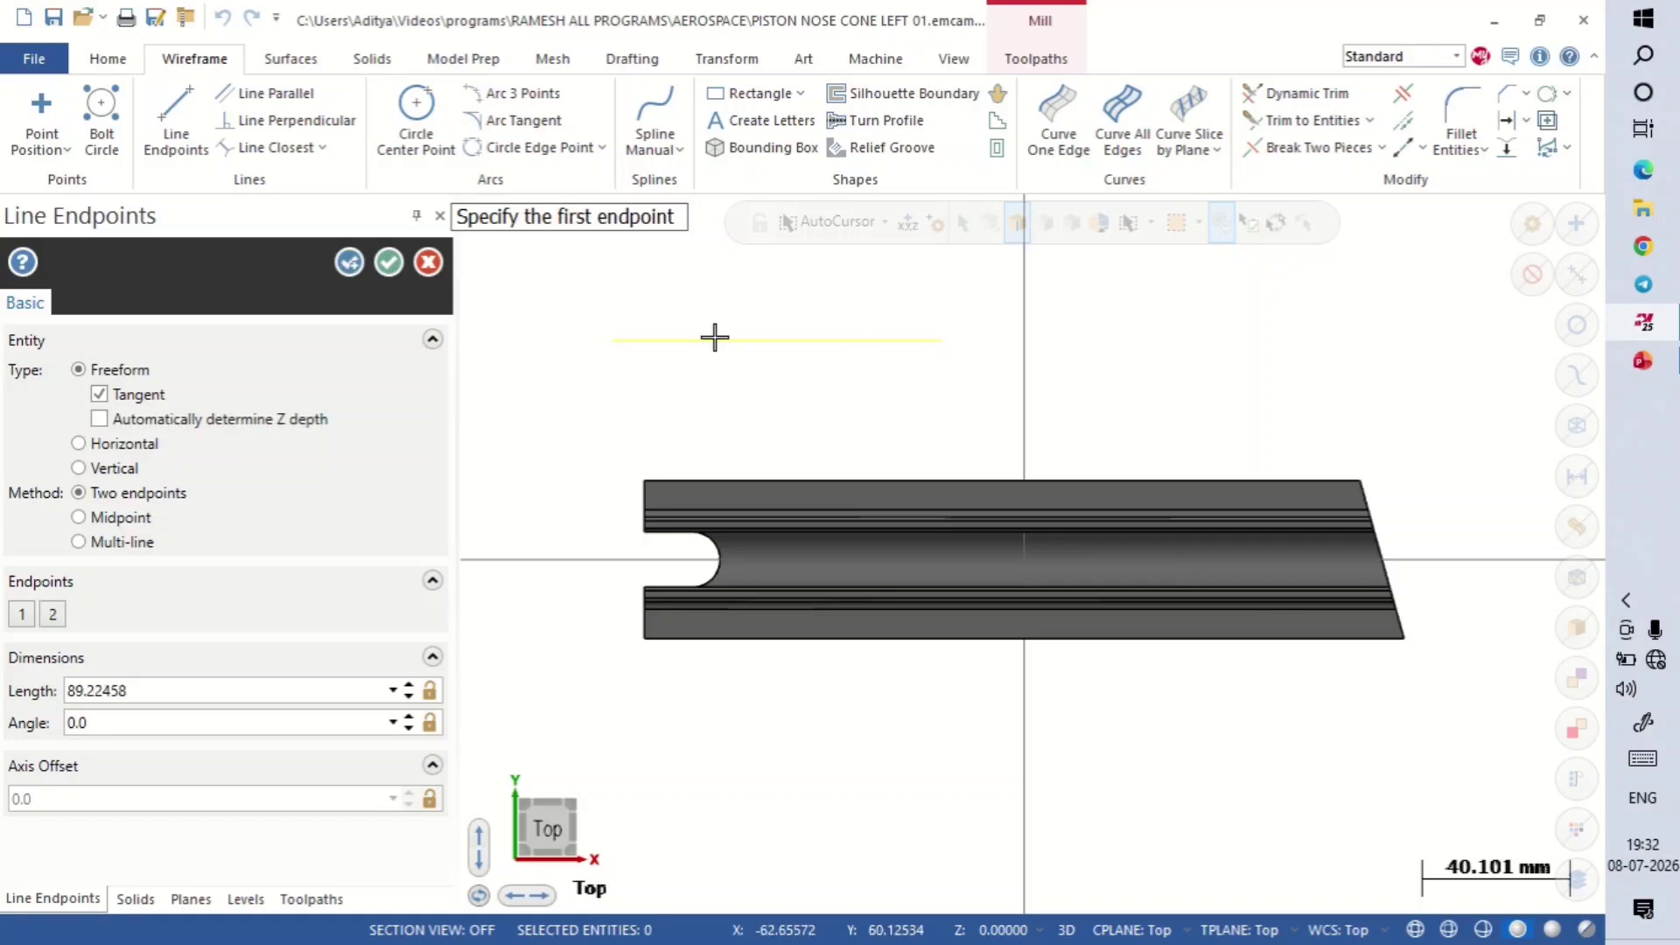
left_click(662, 384)
left_click(843, 384)
left_click(739, 308)
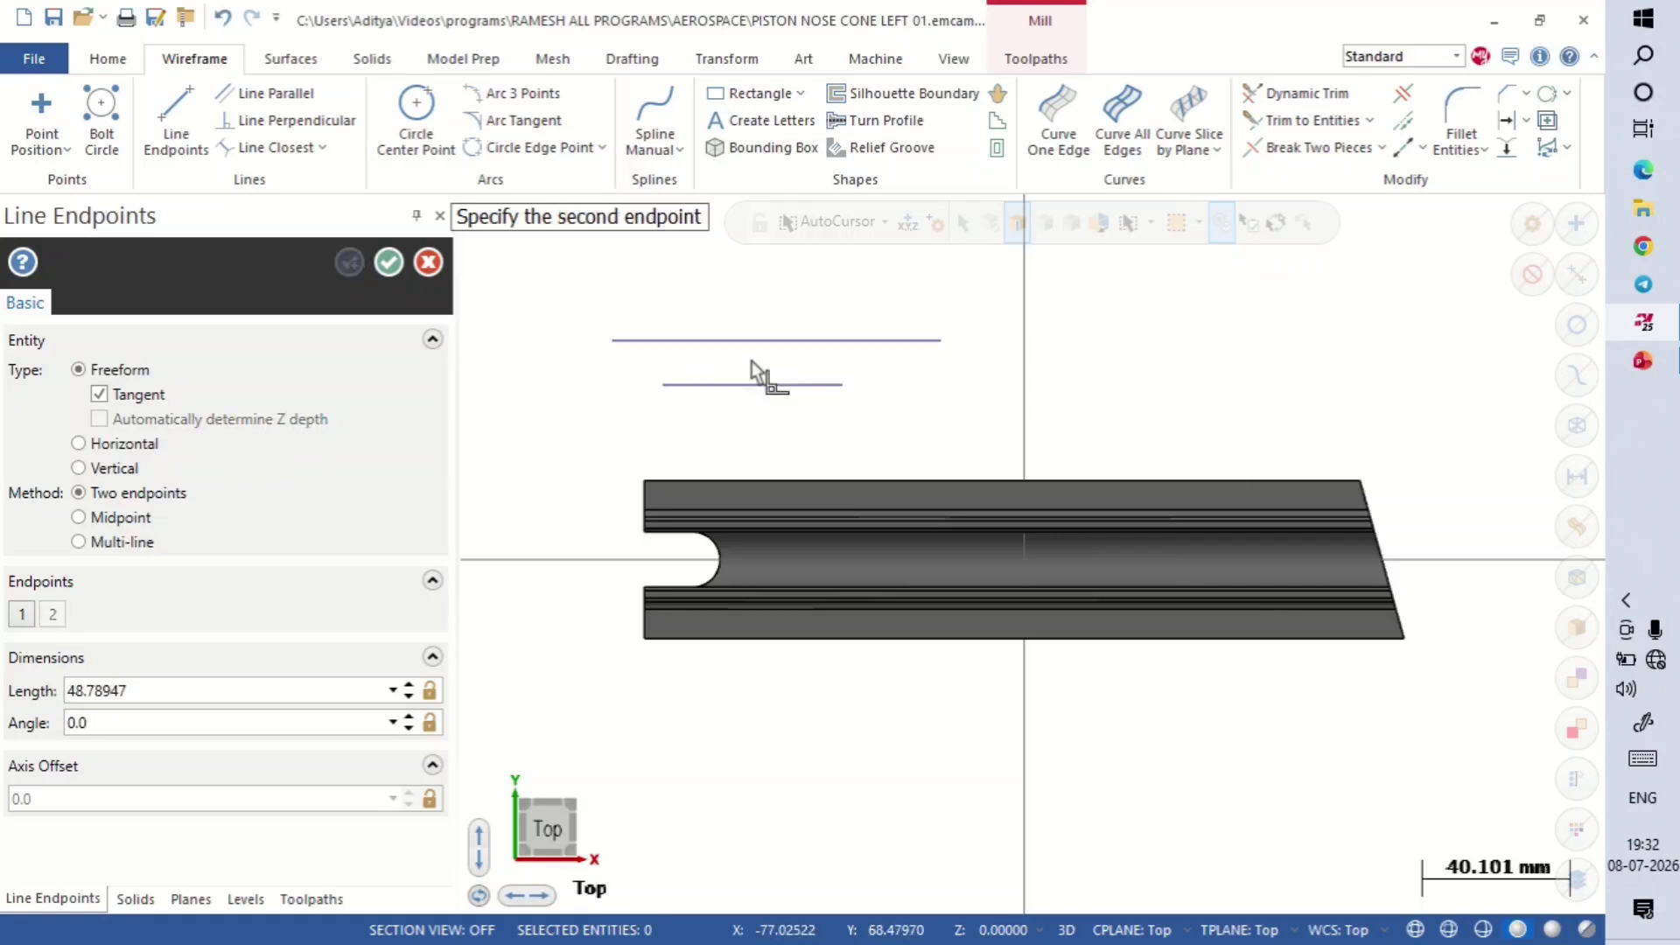
left_click(739, 421)
left_click(391, 261)
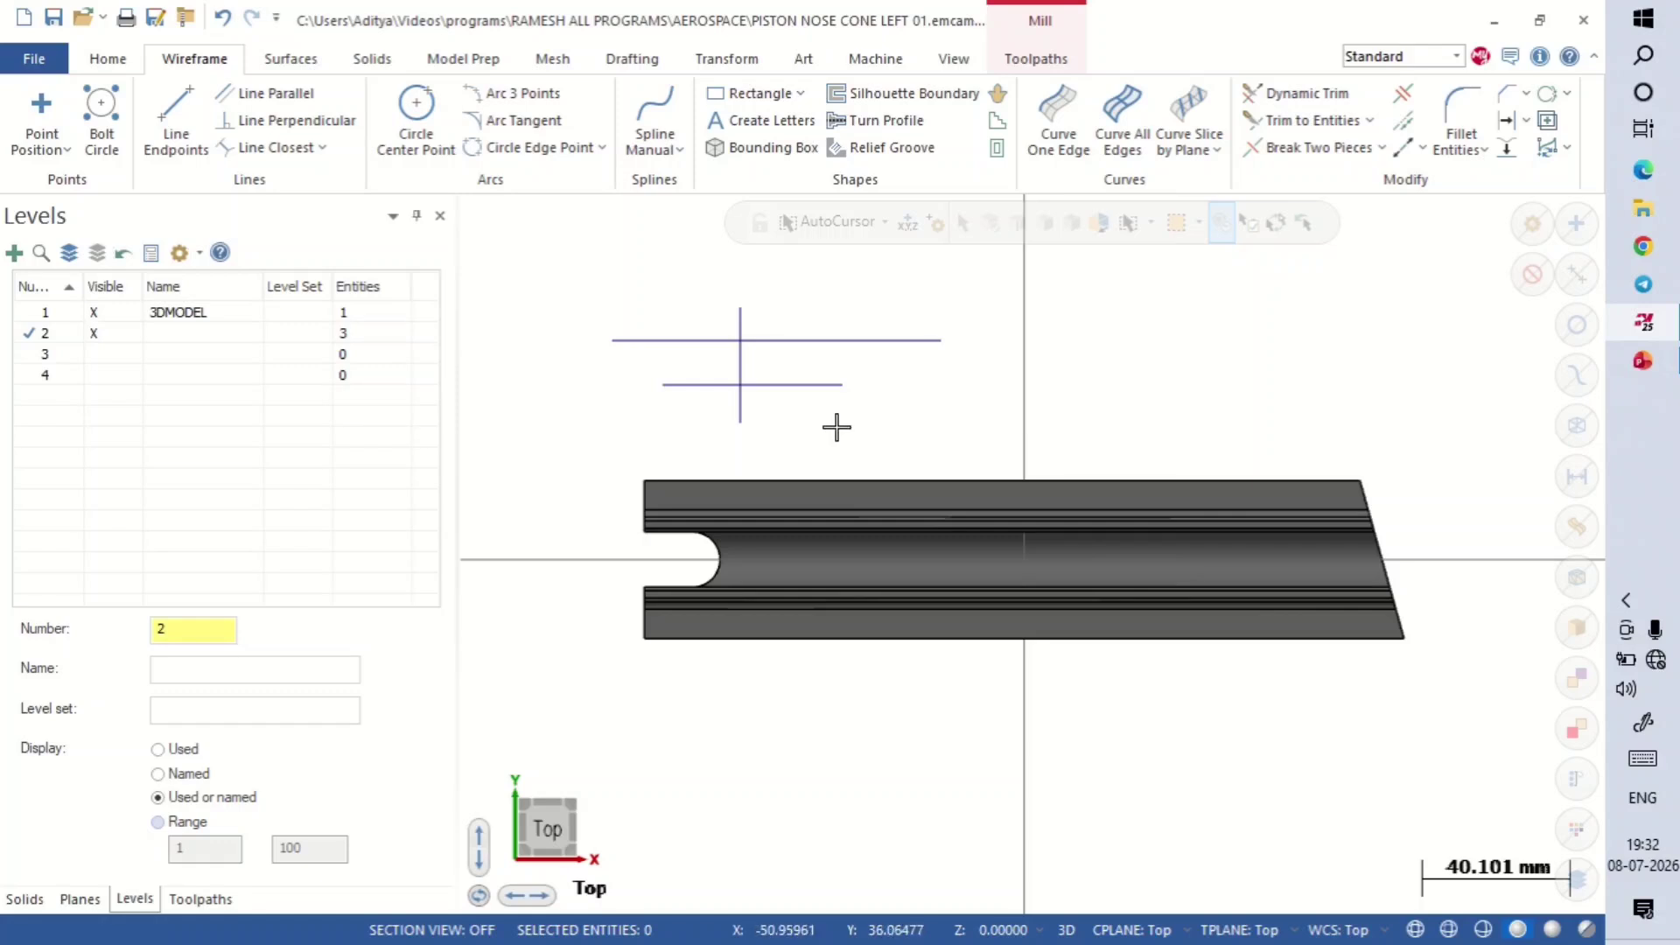
left_click_drag(548, 292, 983, 438)
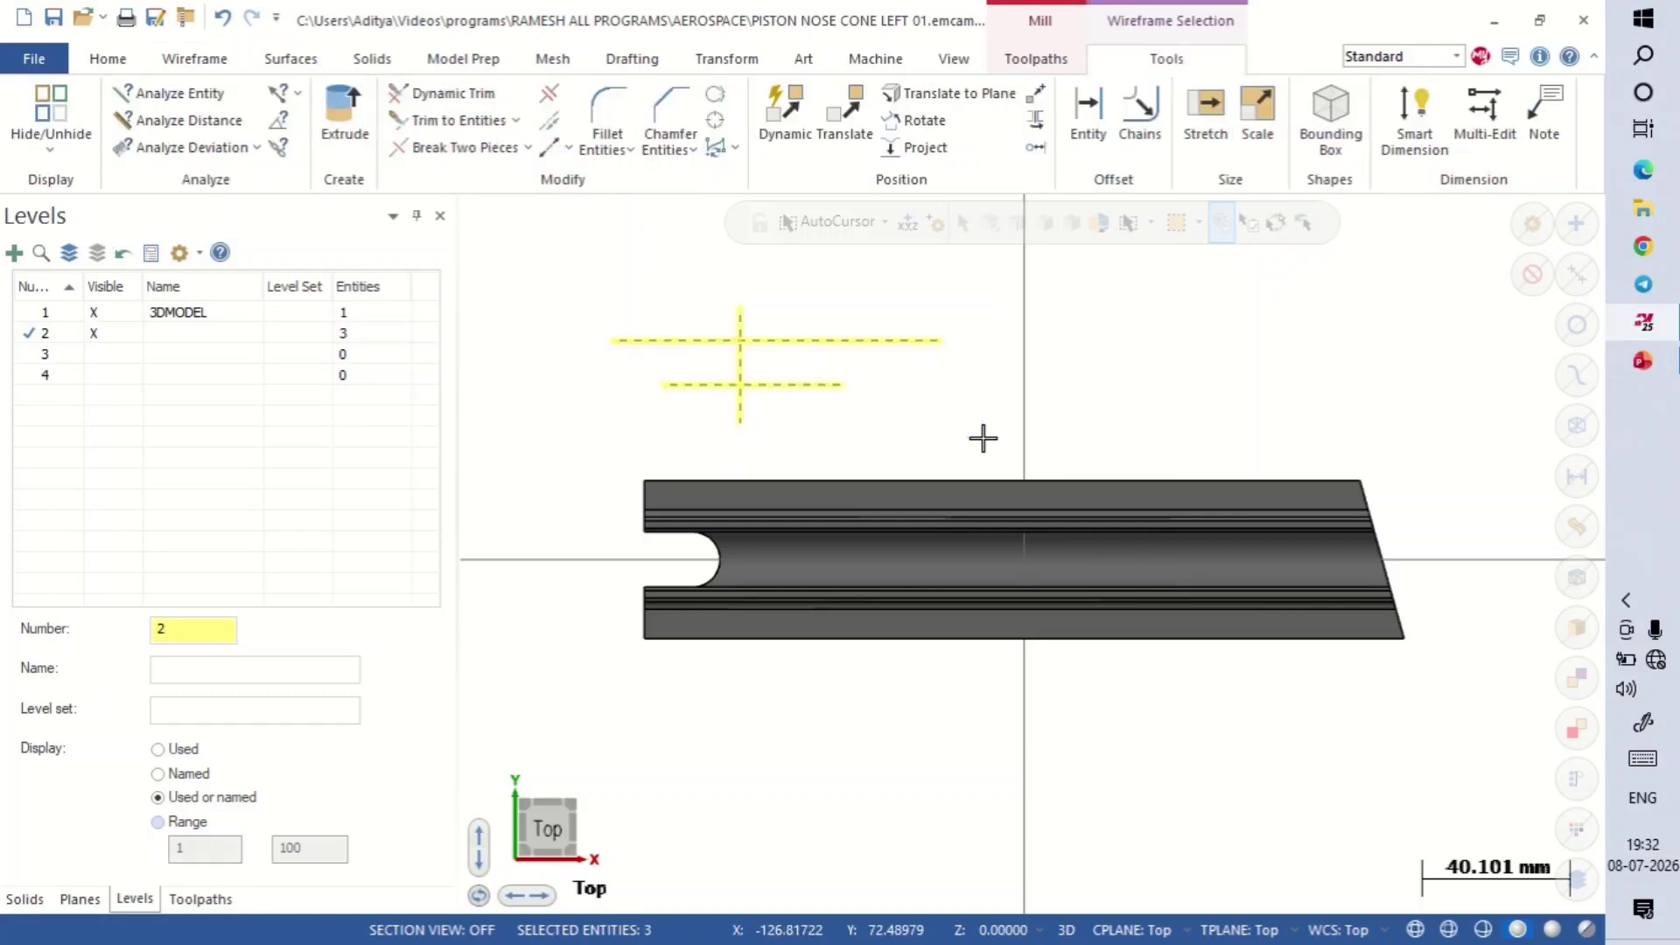
key("Delete")
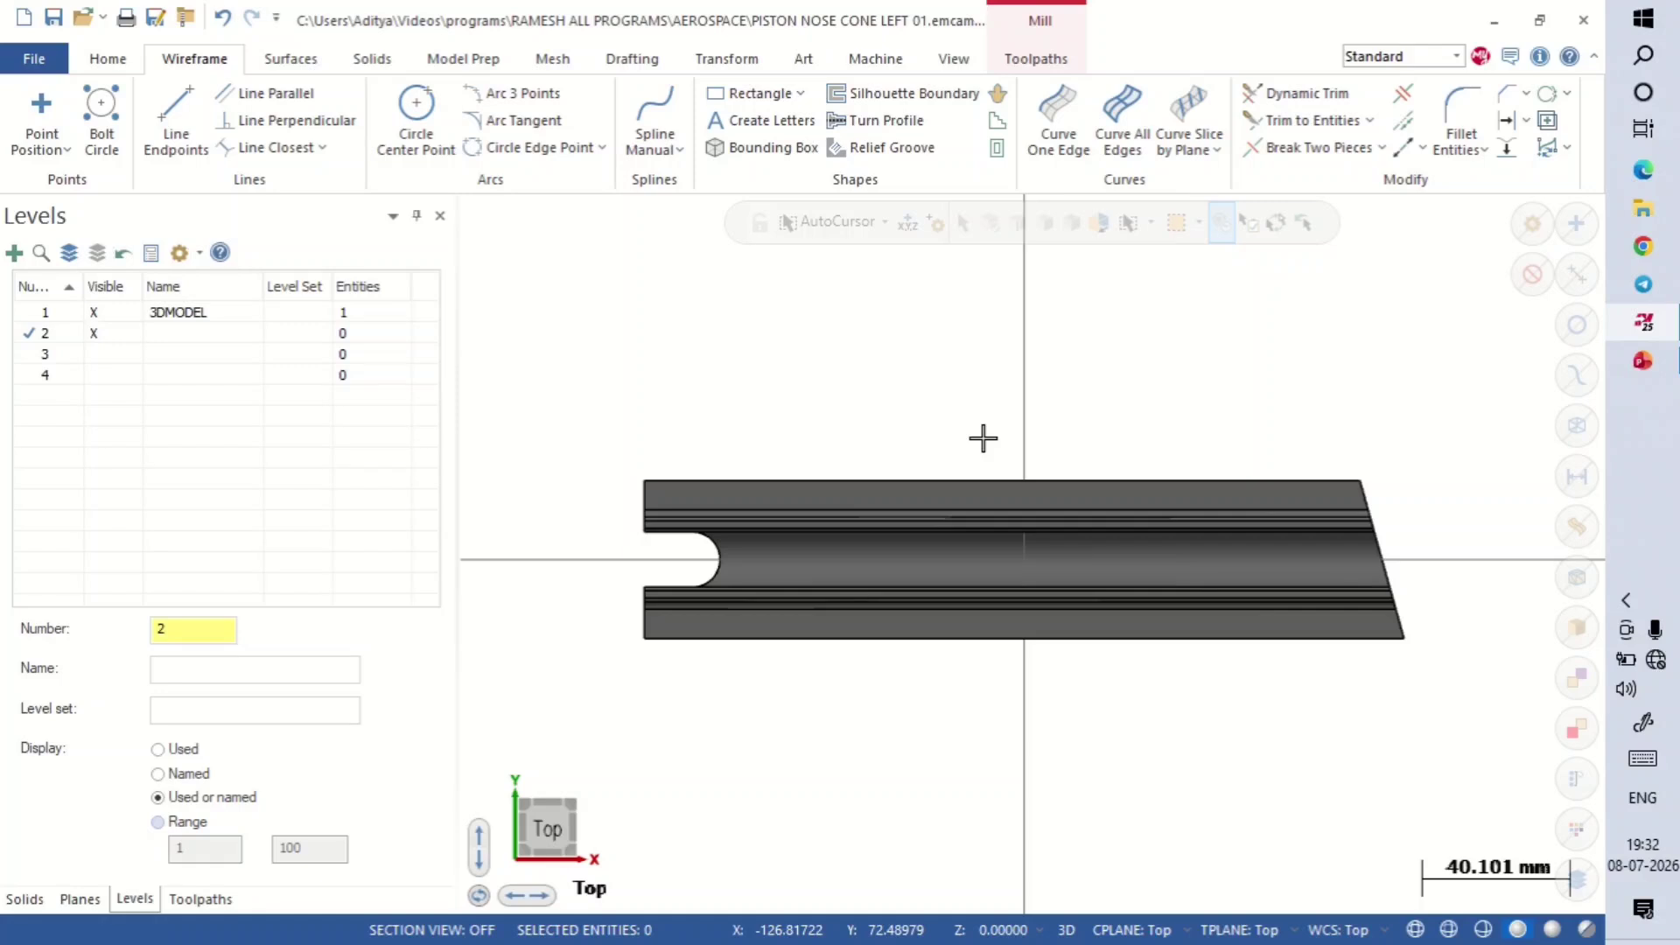
Step: Name level 2 BB and keep it as the main level
left_click(27, 334)
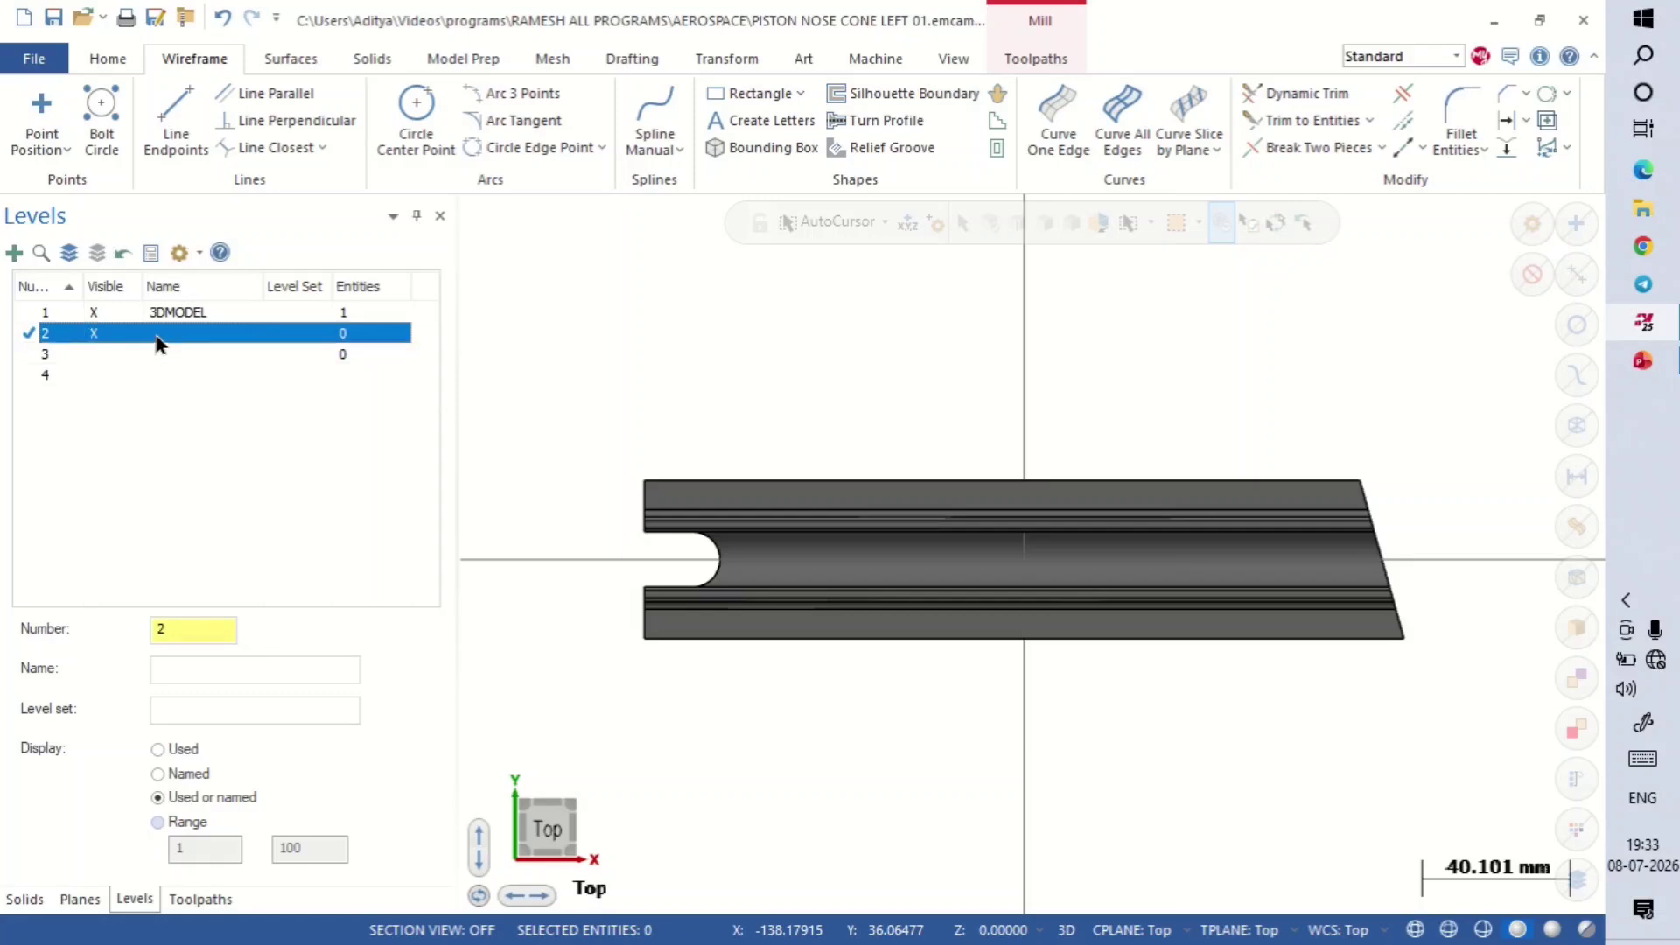
double_click(155, 333)
type("BB")
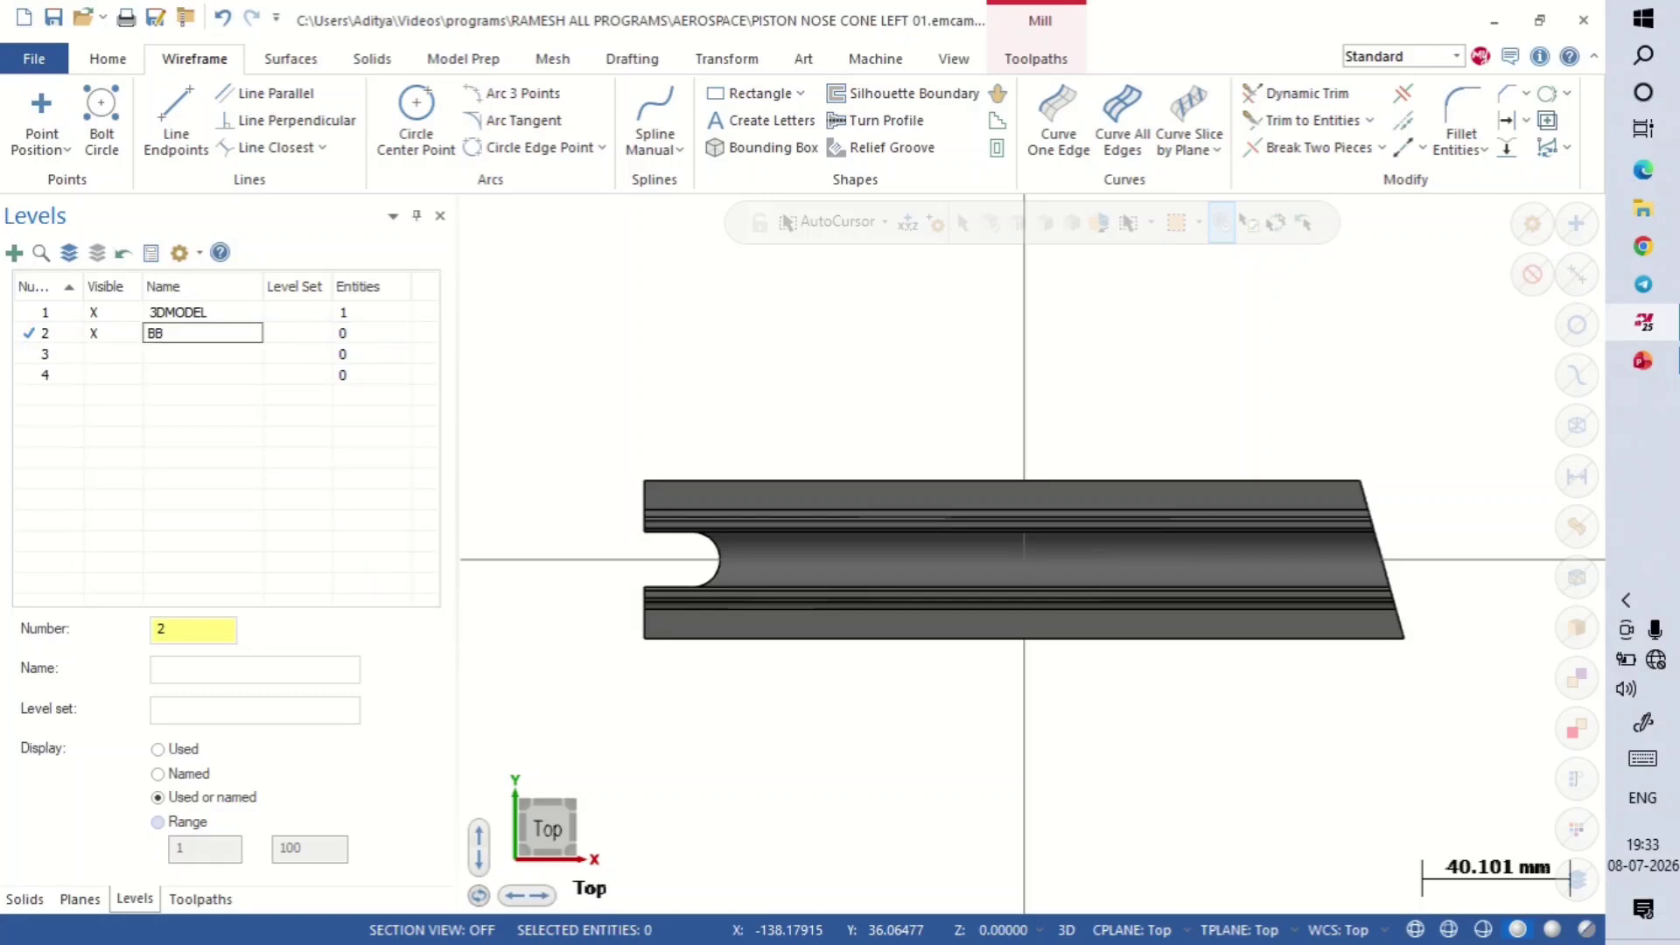
left_click(29, 334)
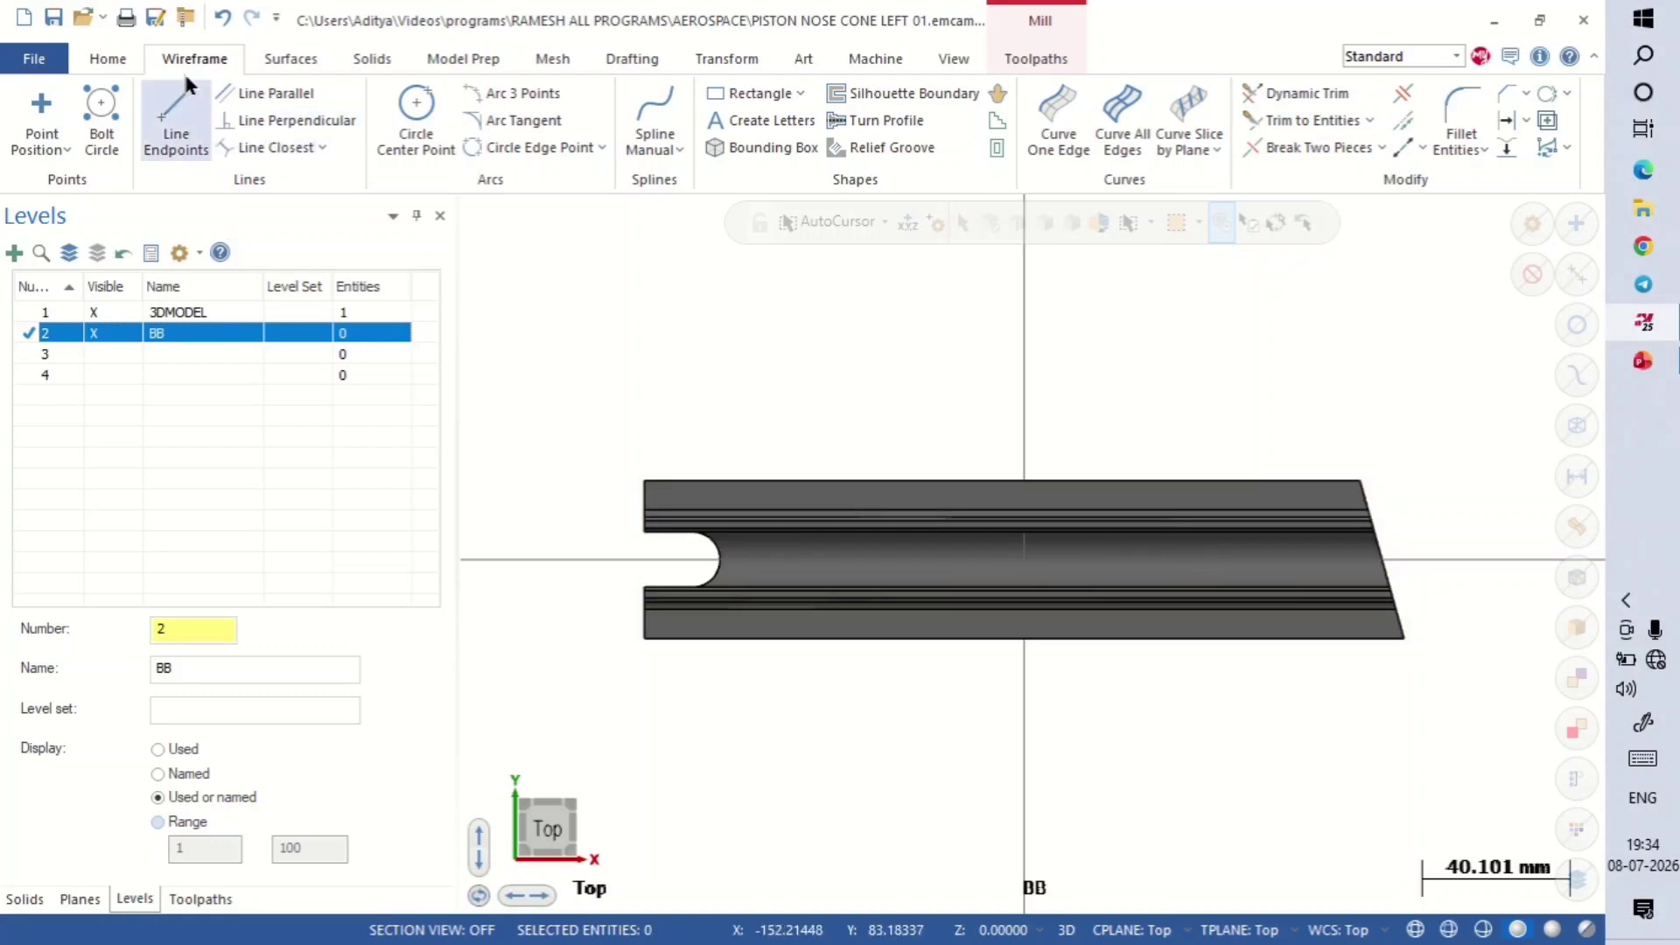
Step: Start a rectangular bounding box around the whole solid part, selecting it in the isometric view
left_click(757, 149)
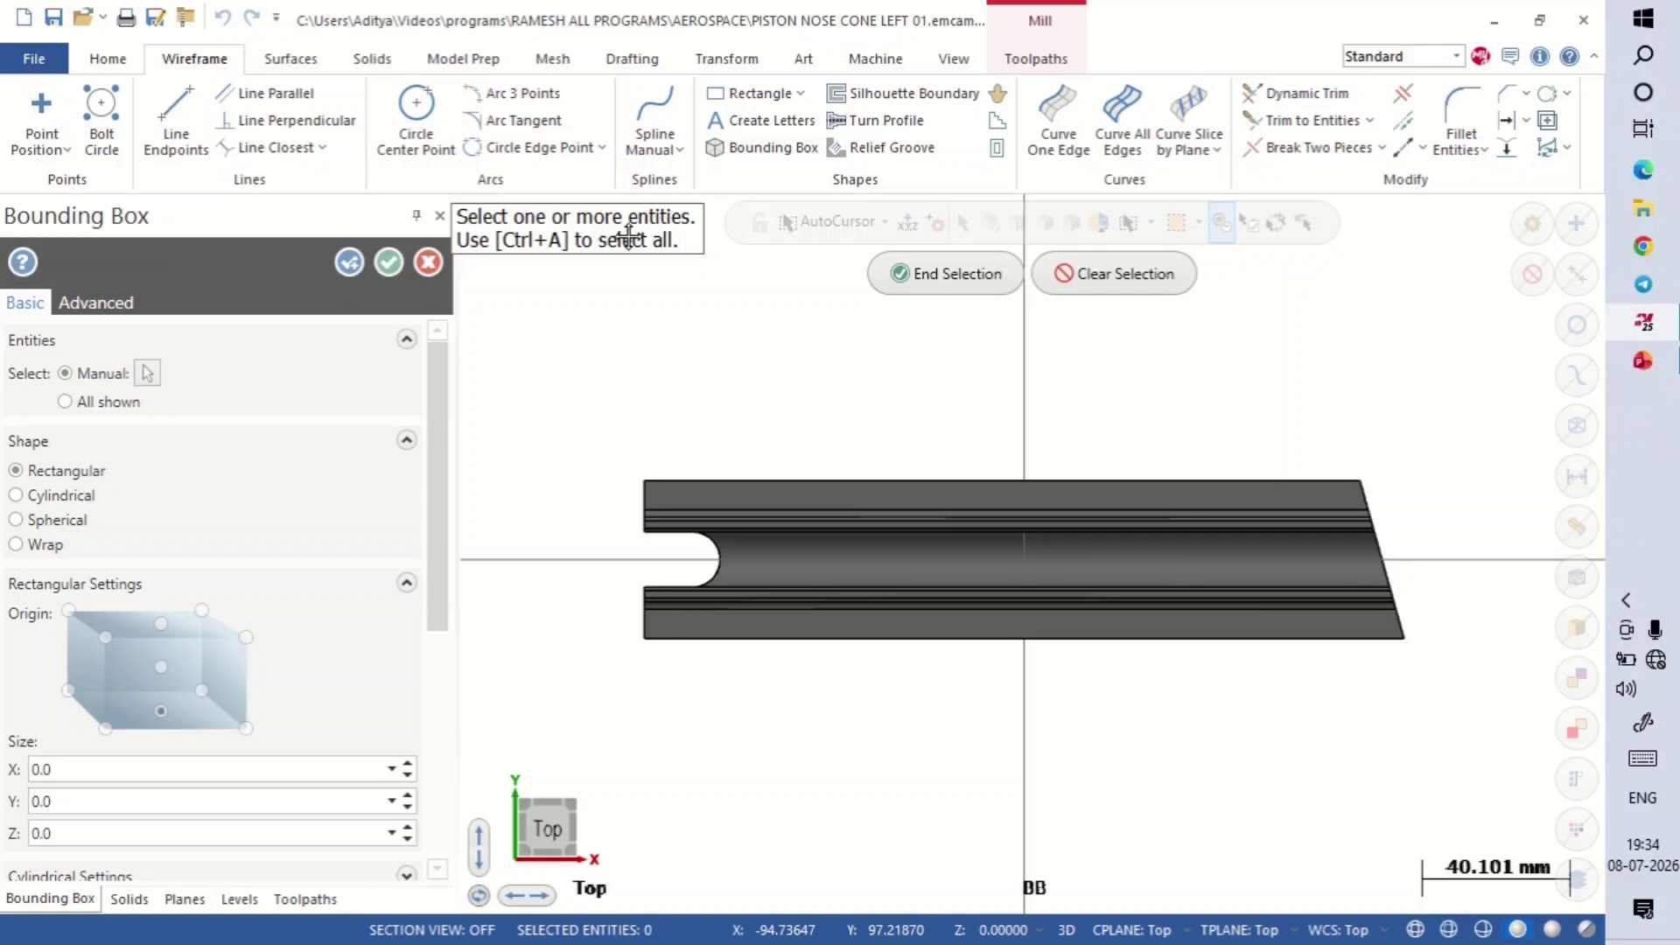
right_click(789, 375)
left_click(872, 588)
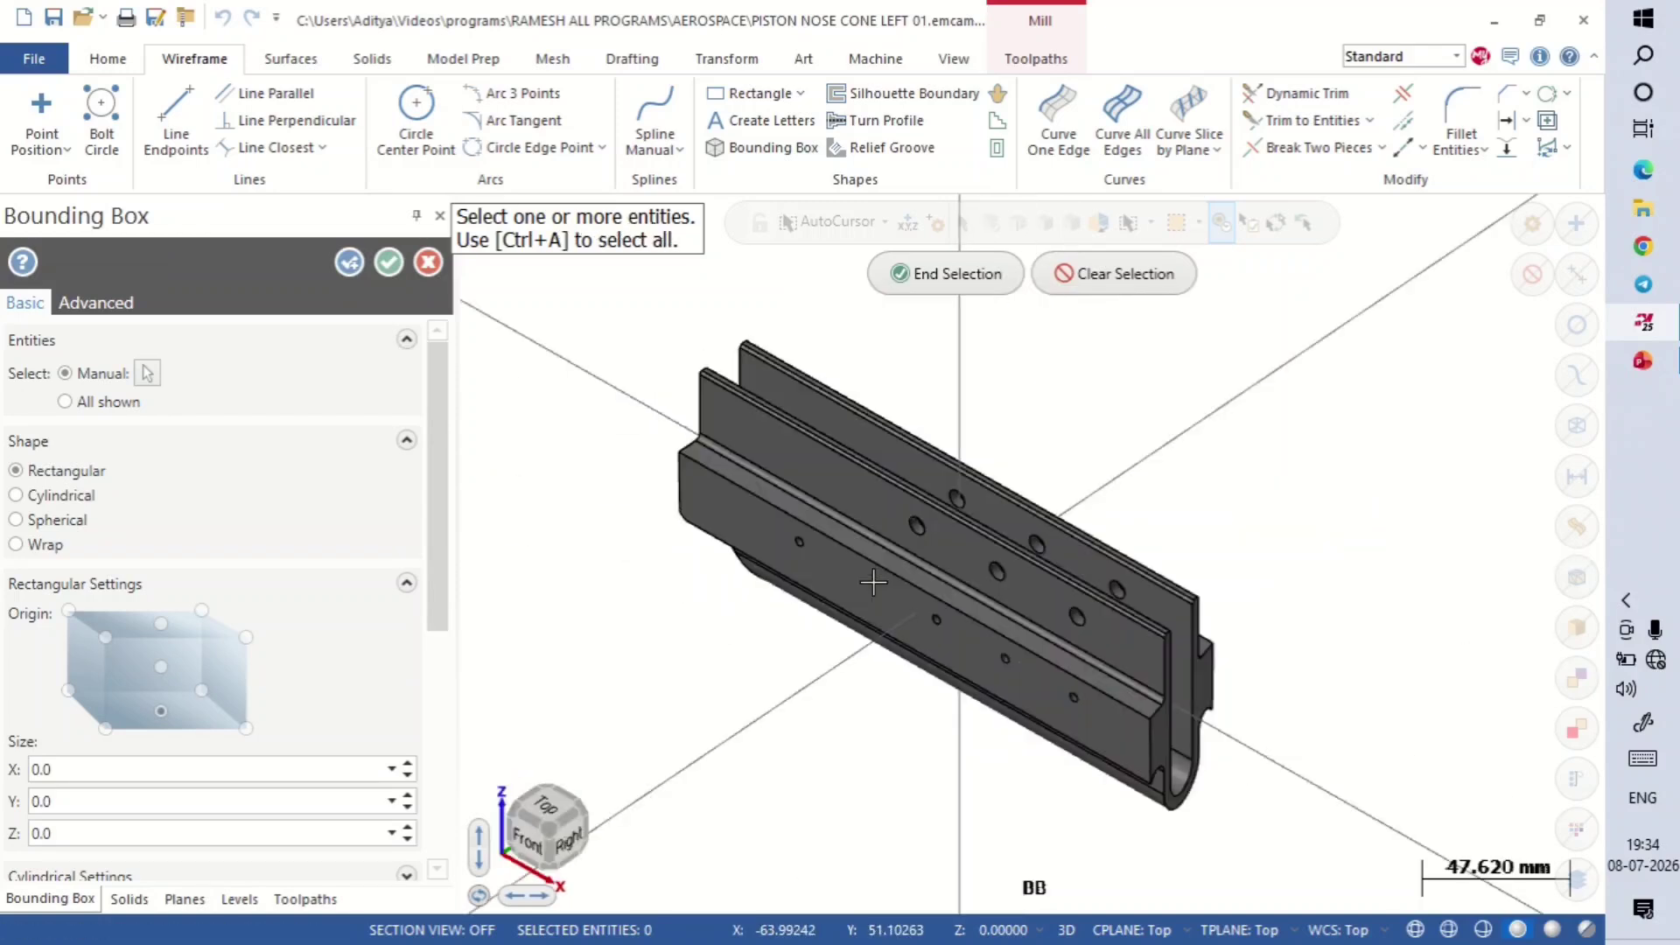
scroll(1337, 571, "down", 1)
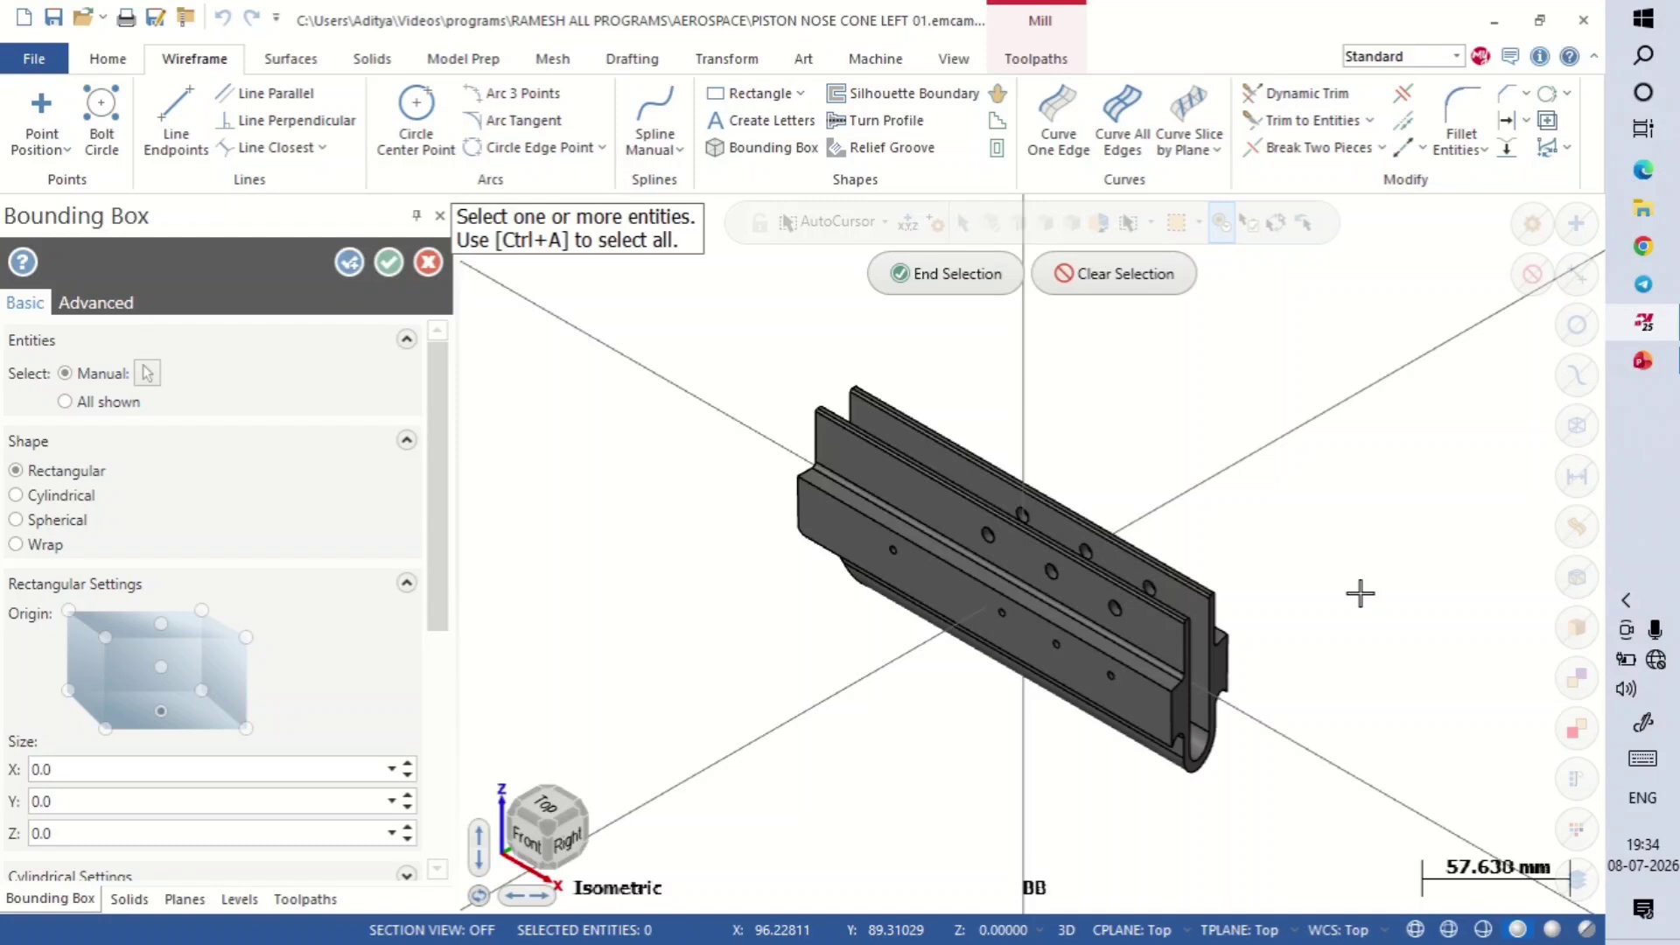
left_click_drag(733, 315, 1365, 841)
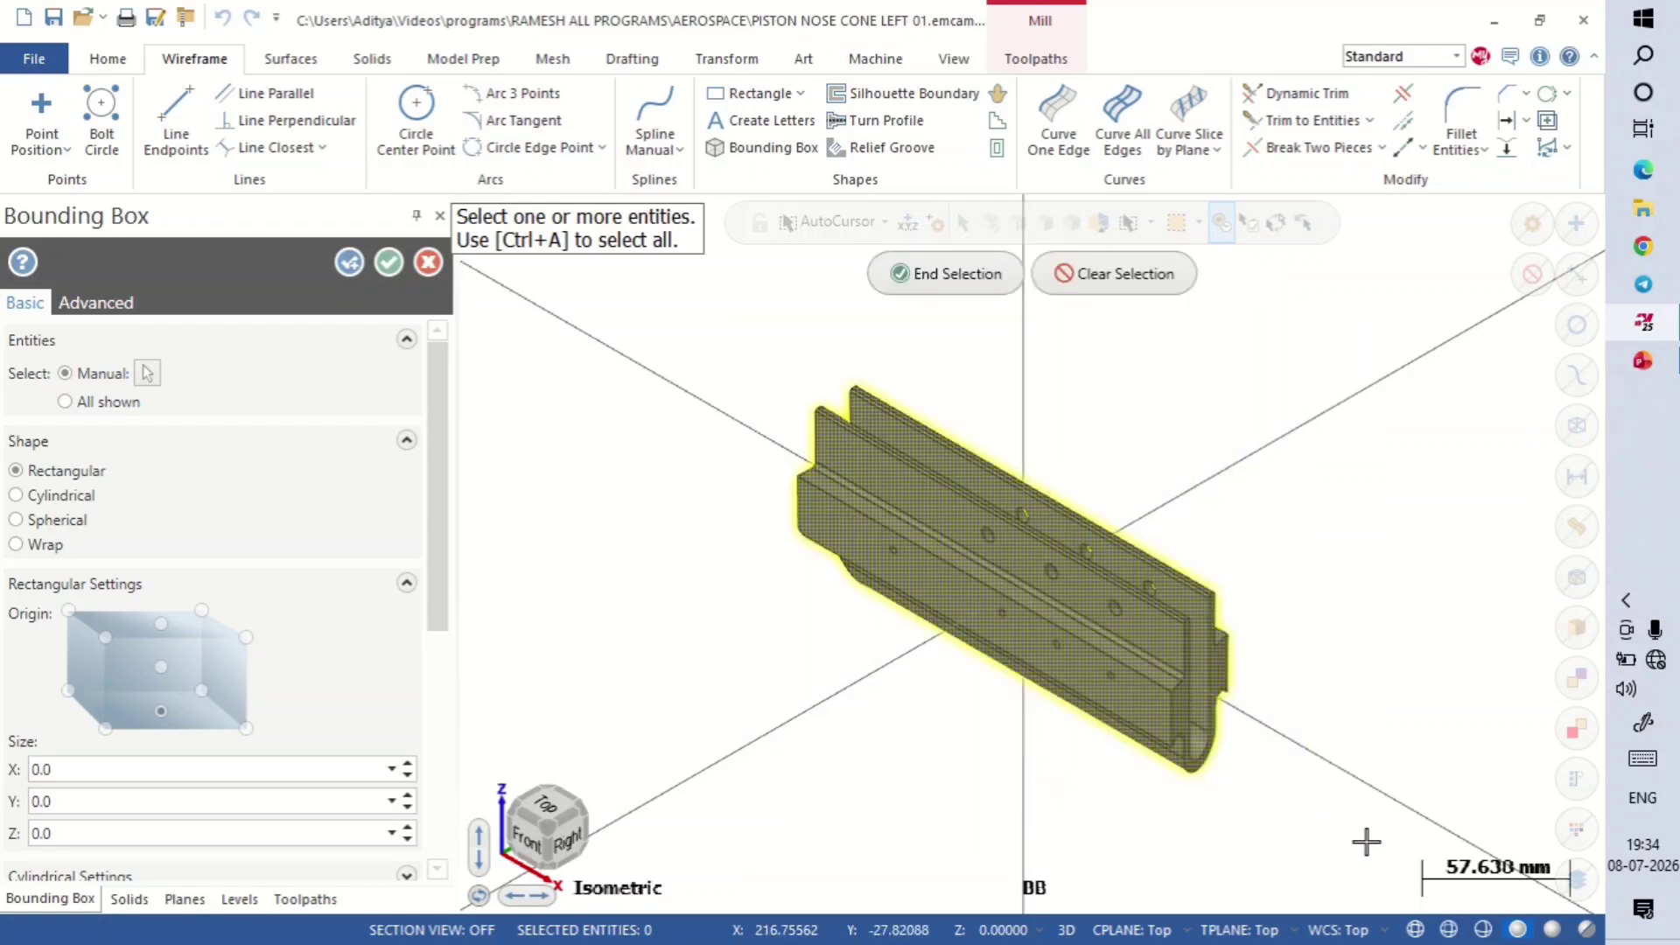
left_click(937, 285)
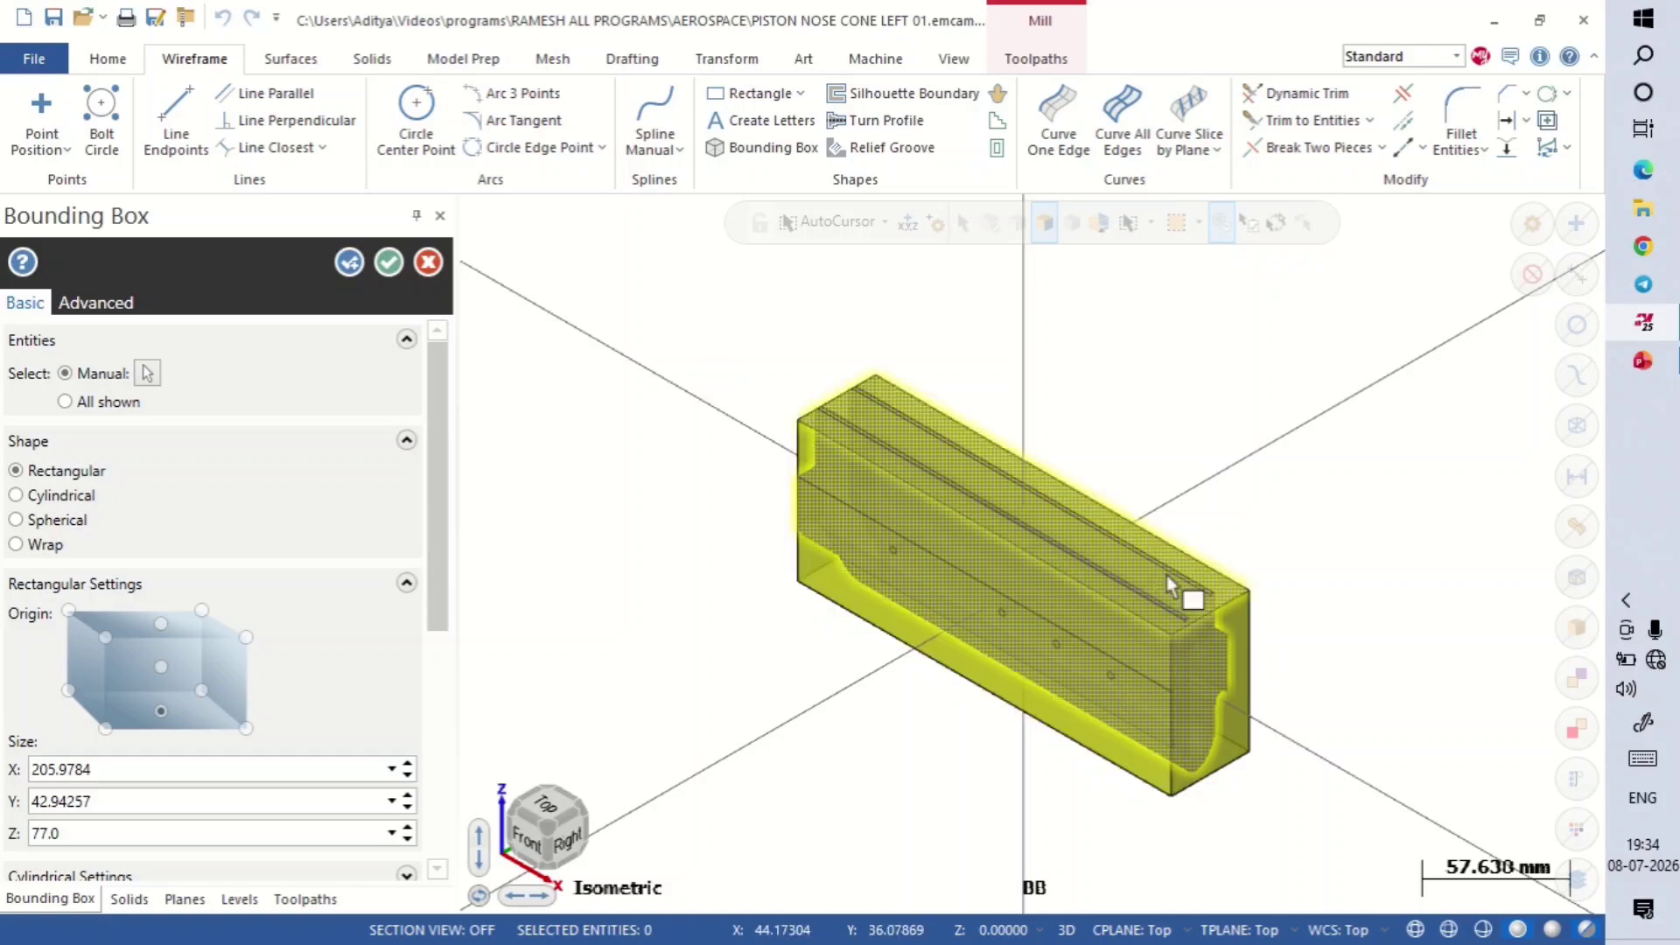
Step: Increase the bounding box's X size by 10 mm
scroll(429, 577, "down", 1)
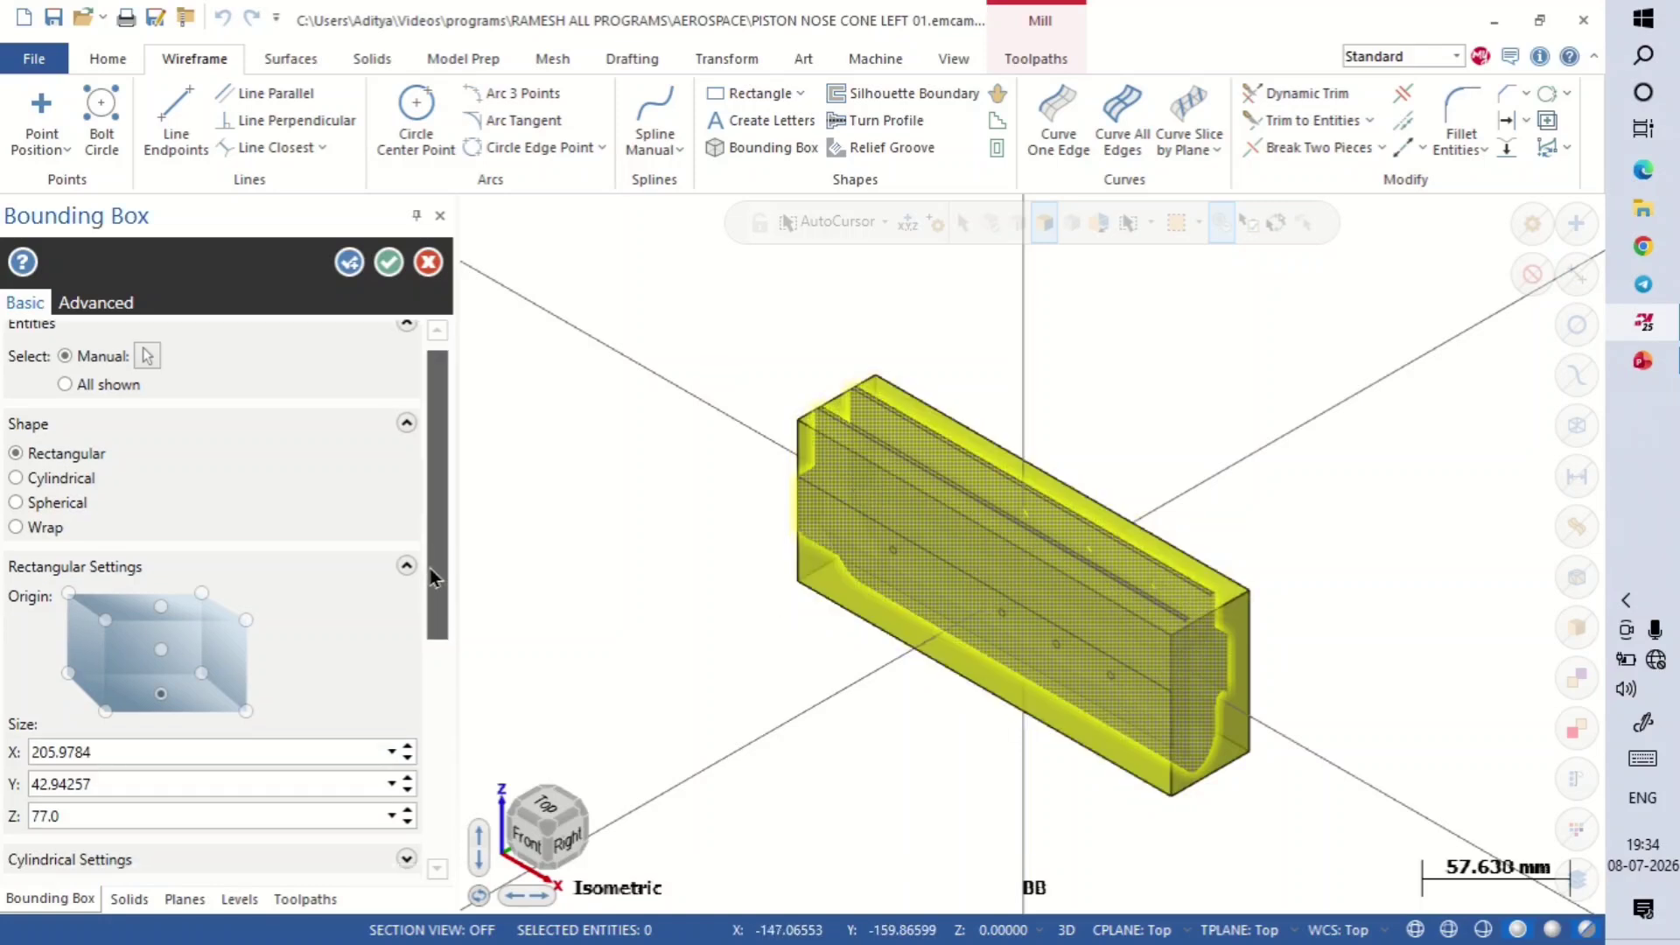
left_click_drag(429, 578, 433, 658)
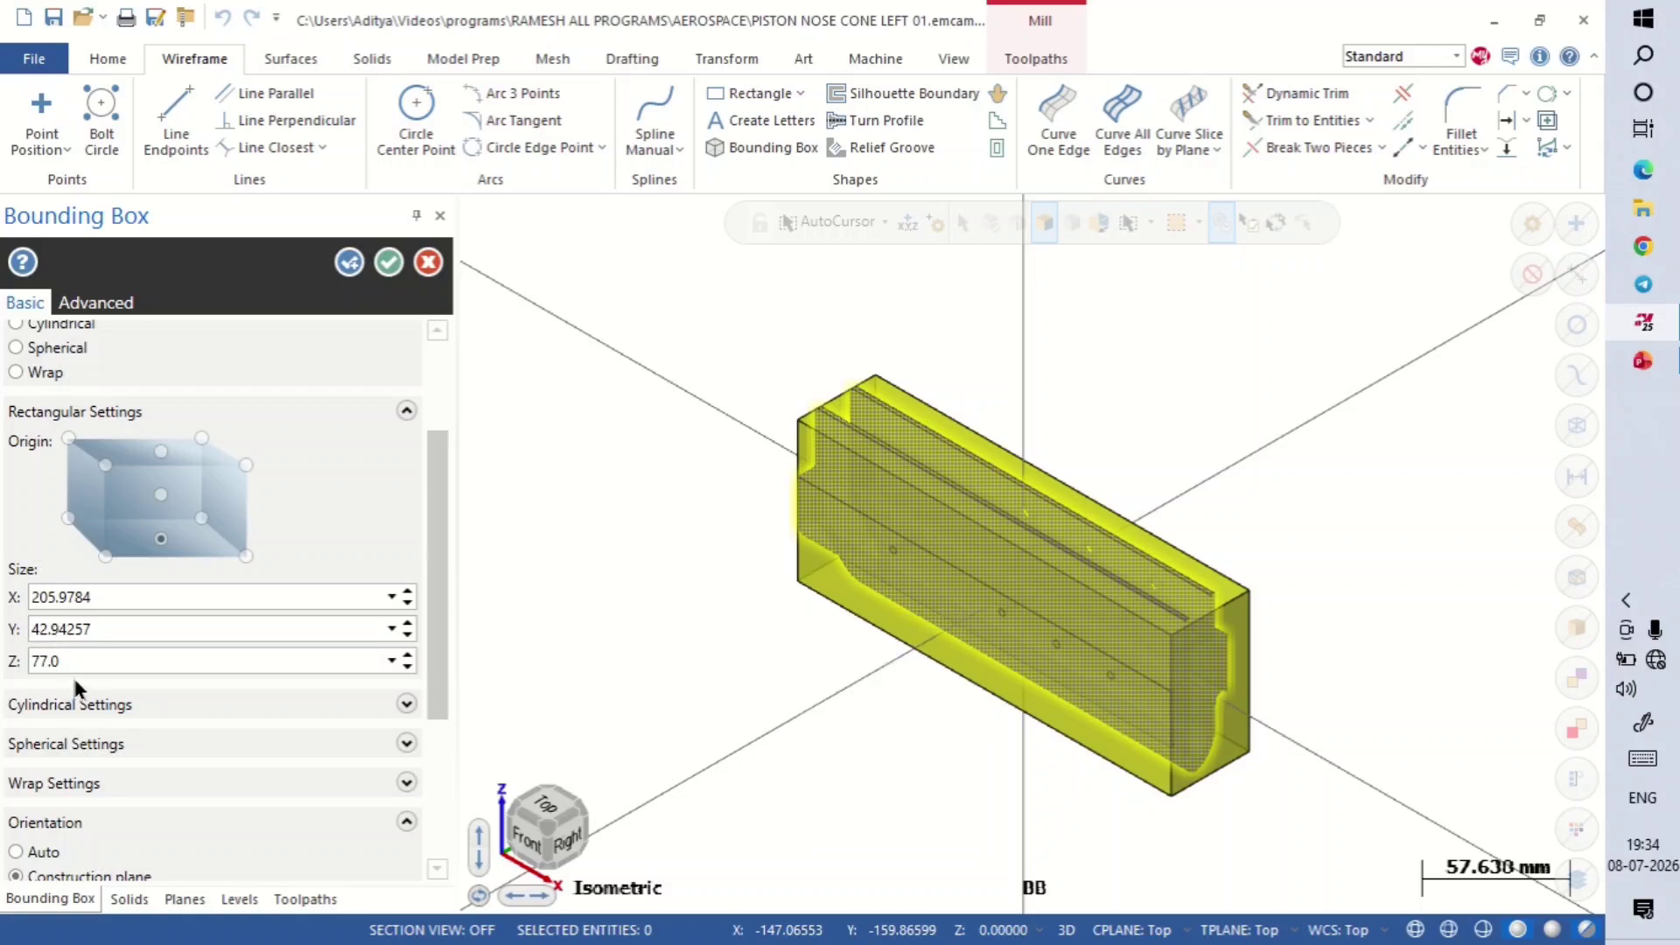
left_click(157, 597)
left_click(181, 593)
type("+10")
left_click(171, 627)
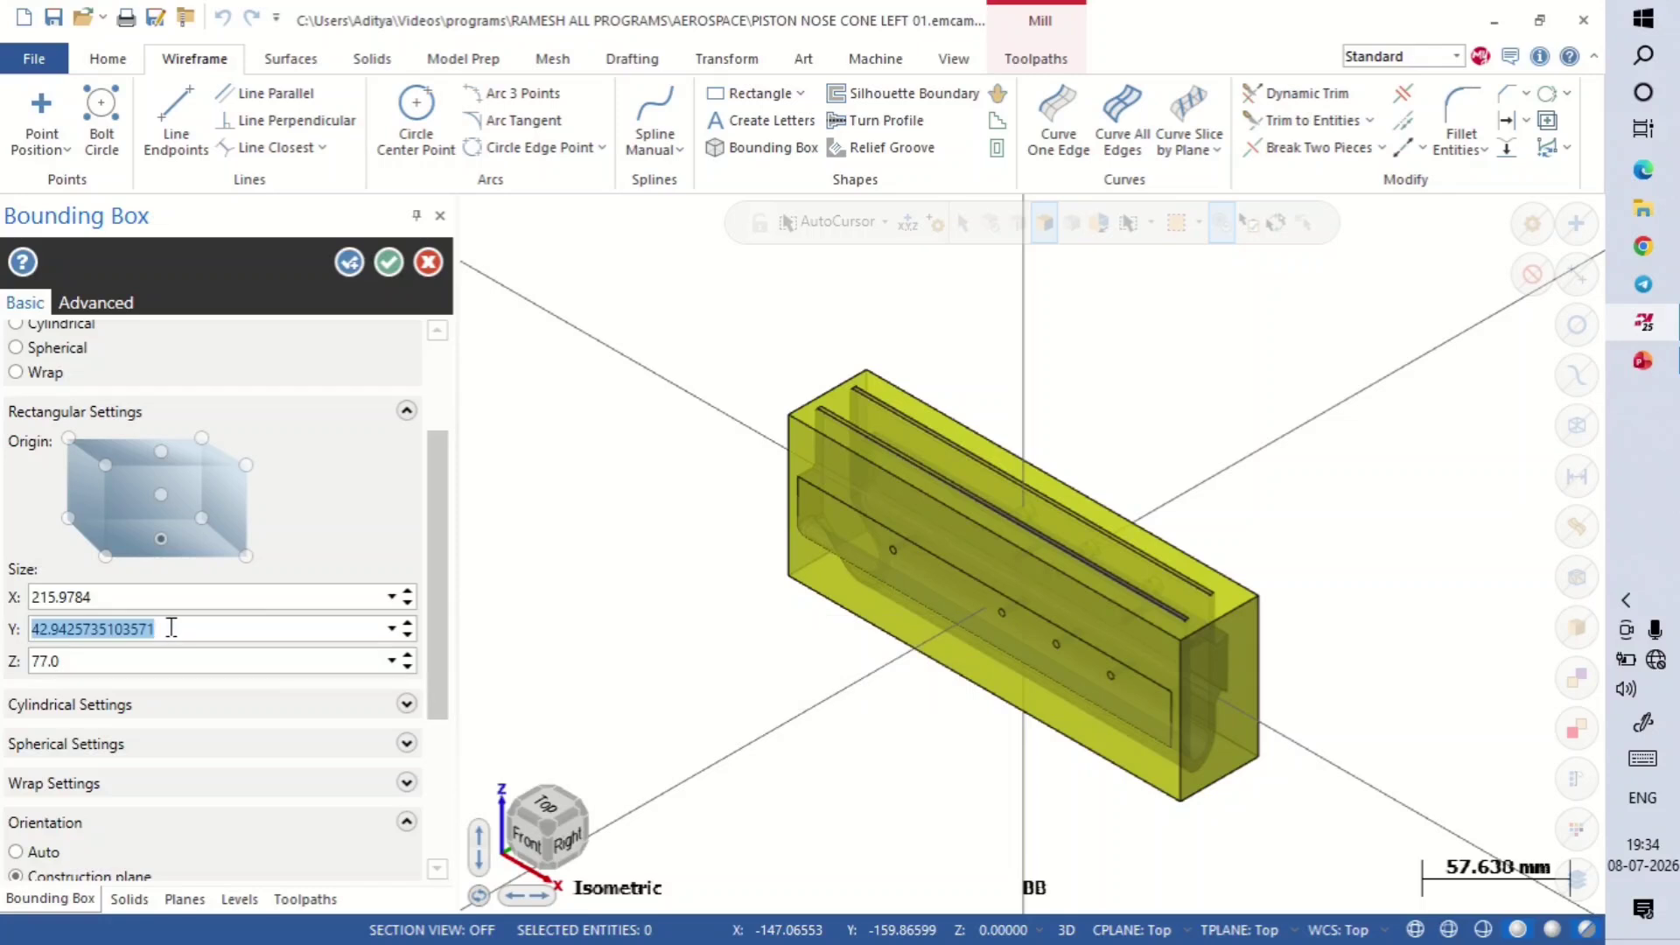
Step: Set the bounding box's X size to 220 mm, keeping the bottom-centre origin point
left_click(113, 598)
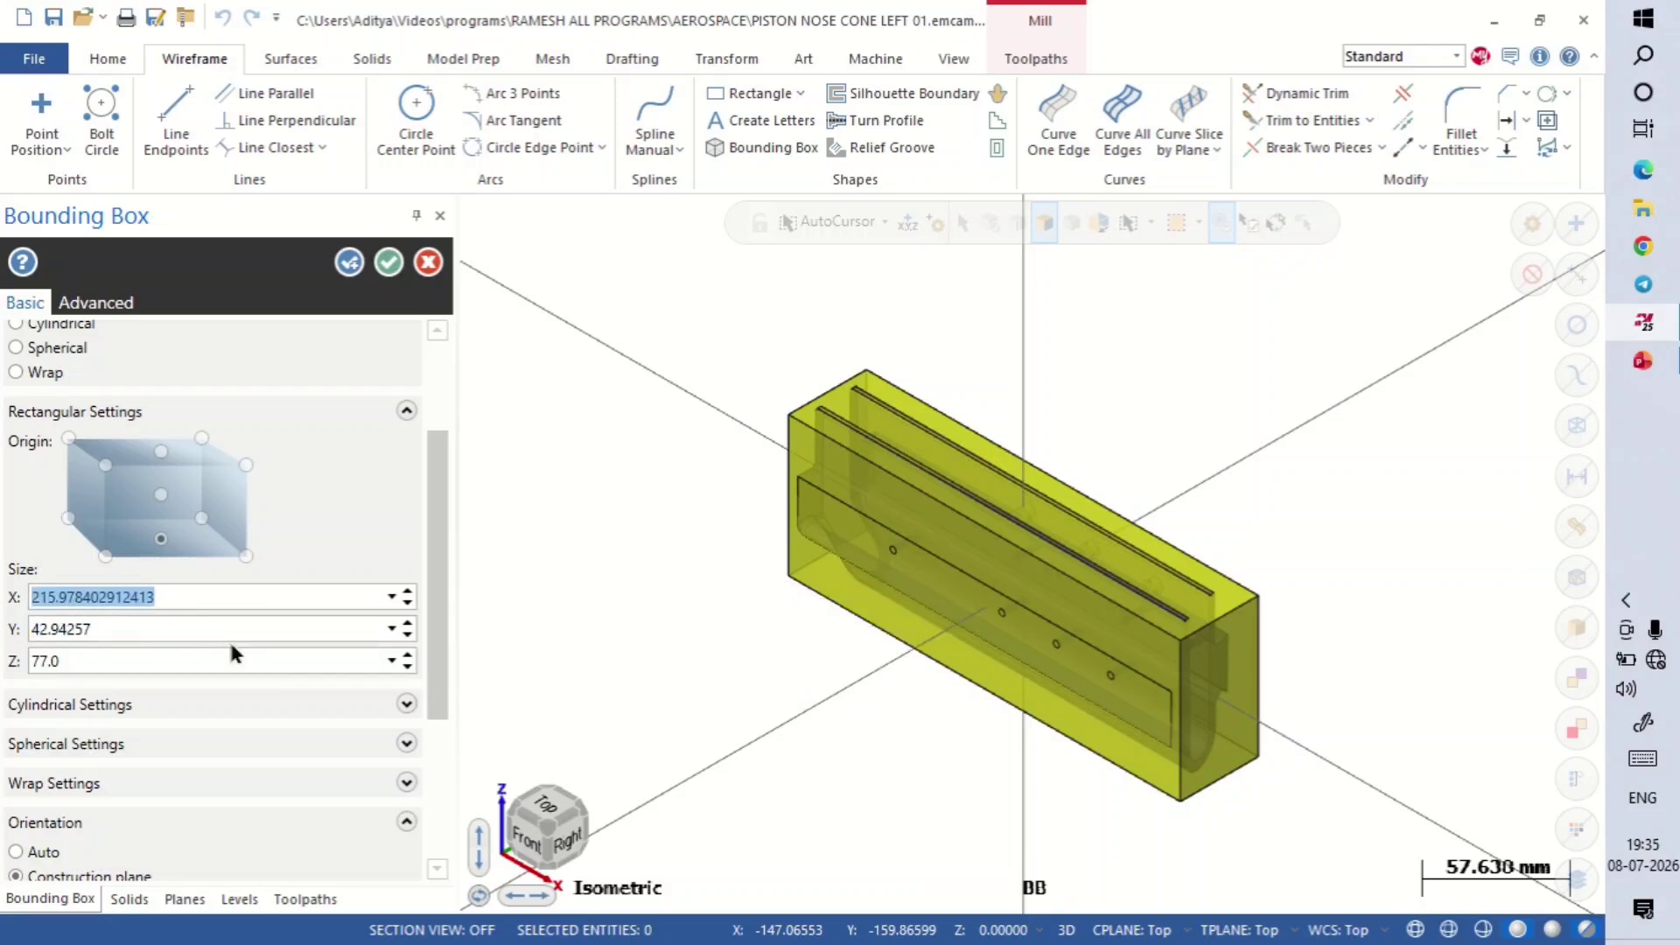
type("21")
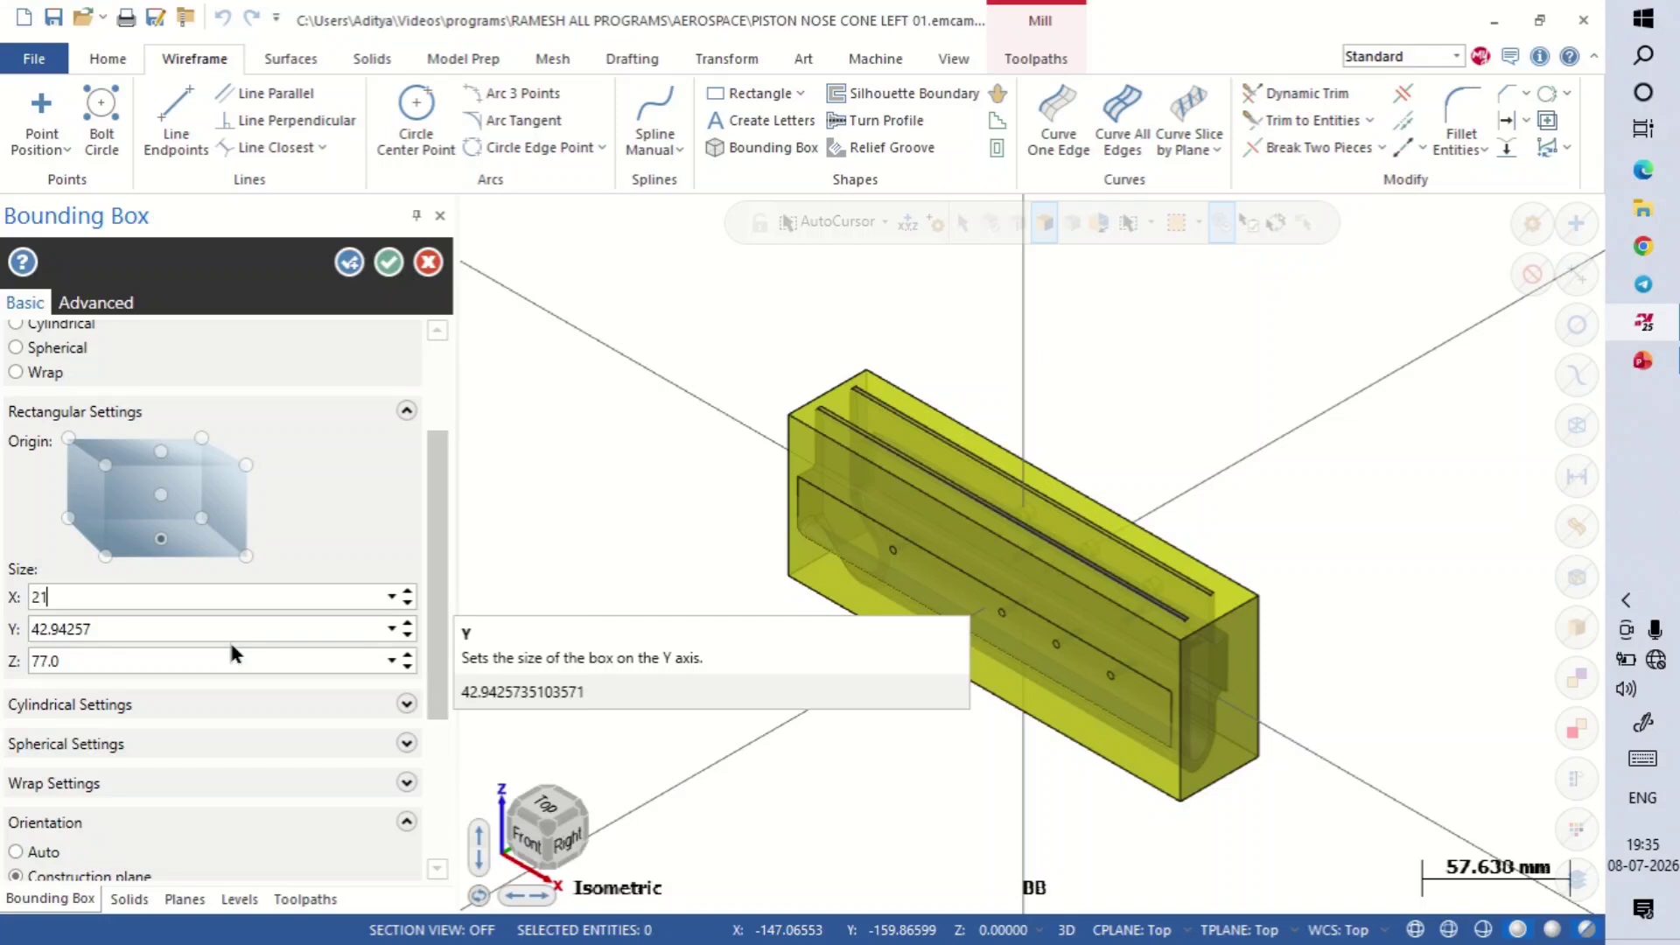
key("BackSpace")
type("20")
left_click(161, 538)
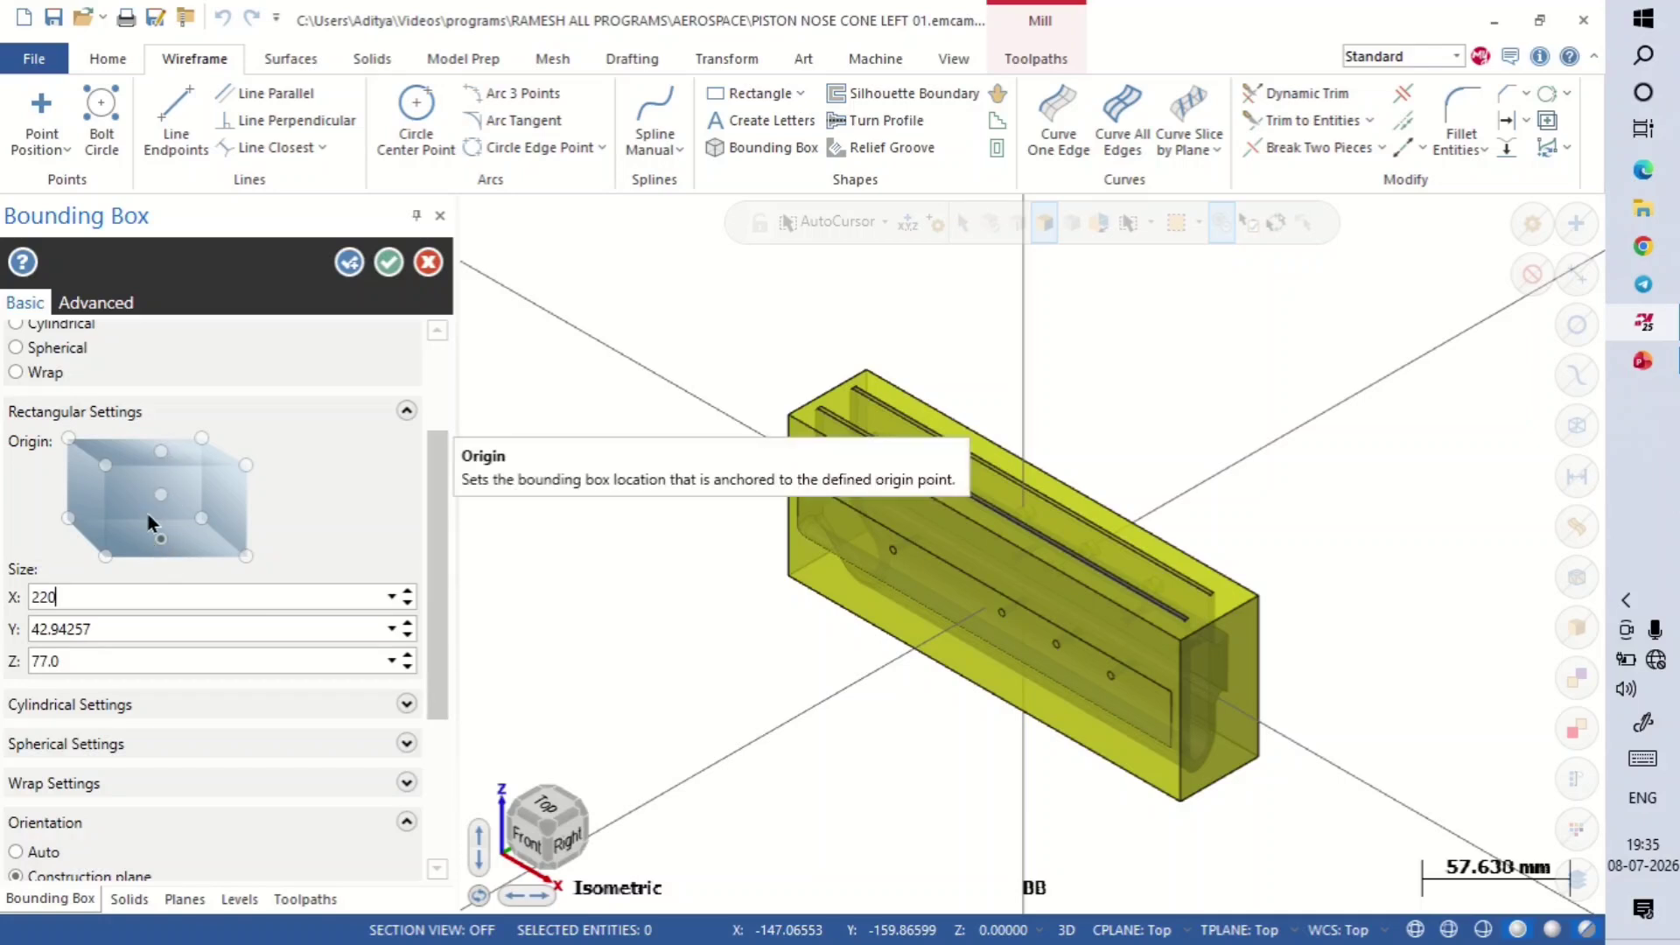
Step: Set the bounding box's Y size to 60 mm
double_click(139, 624)
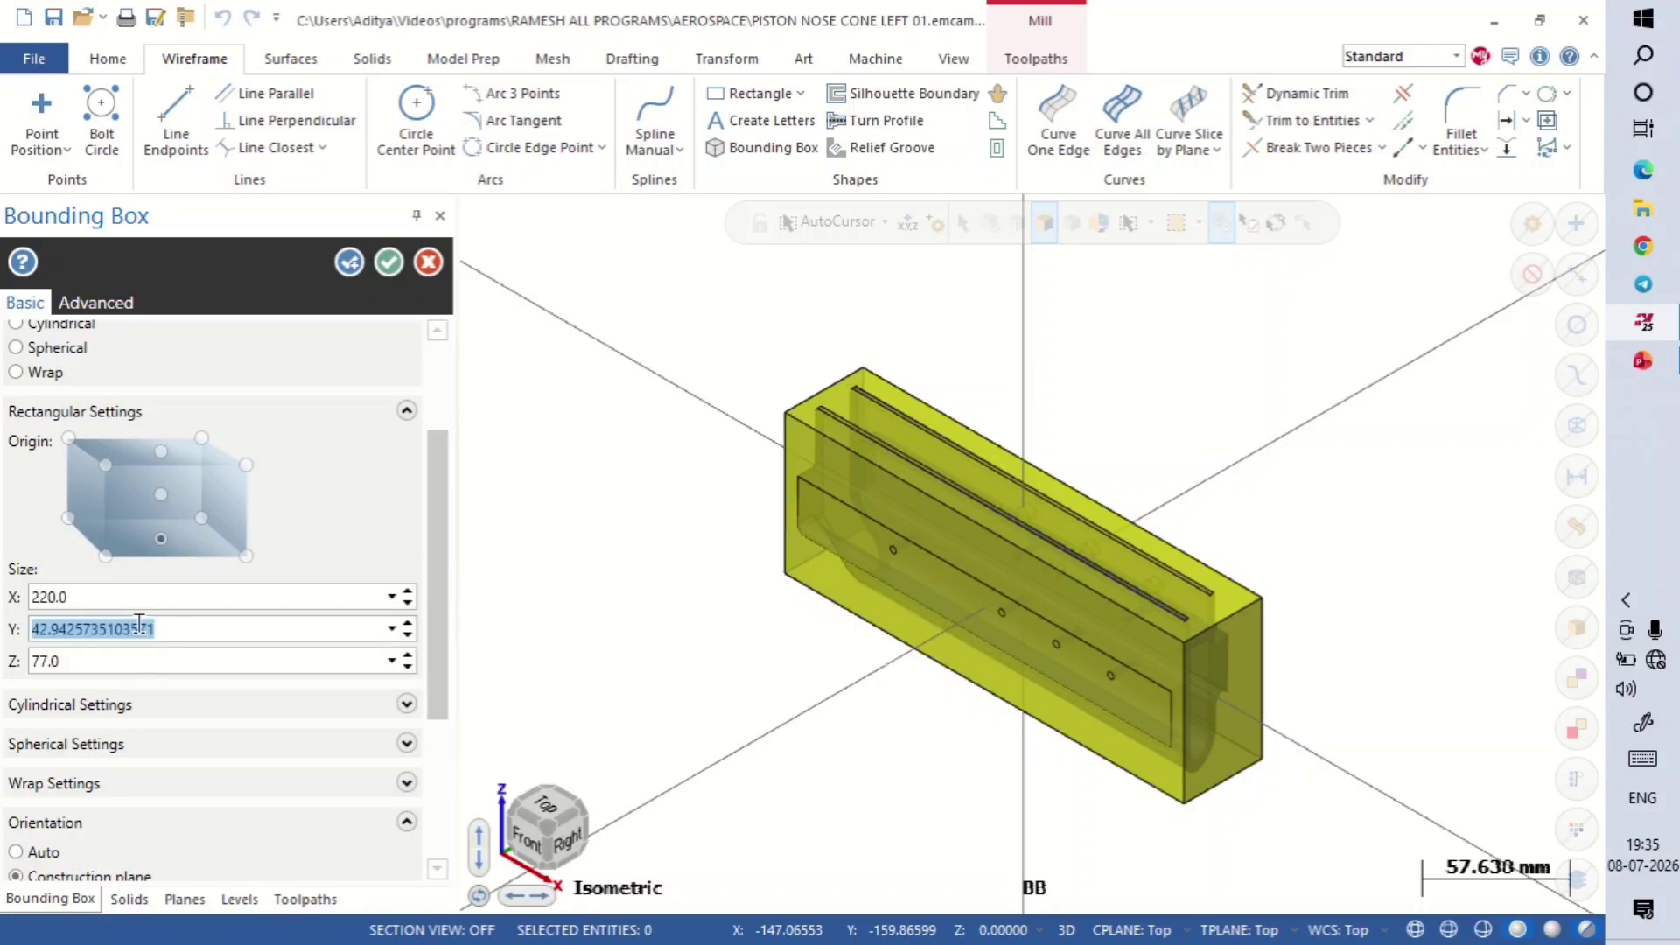
double_click(90, 595)
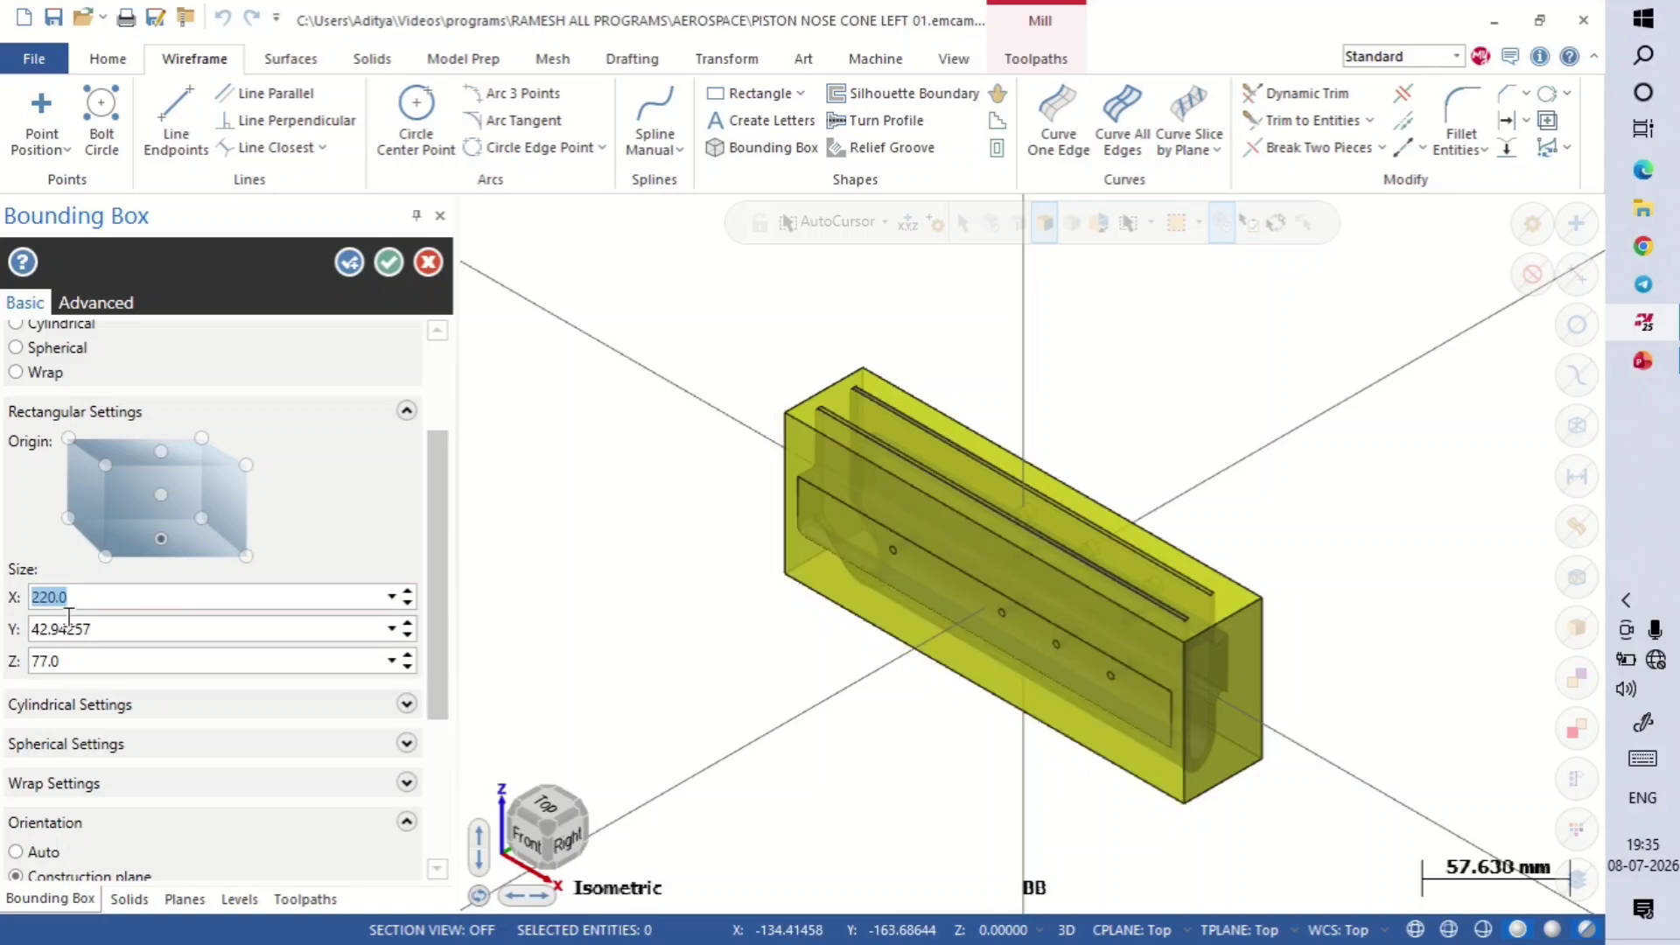
double_click(140, 630)
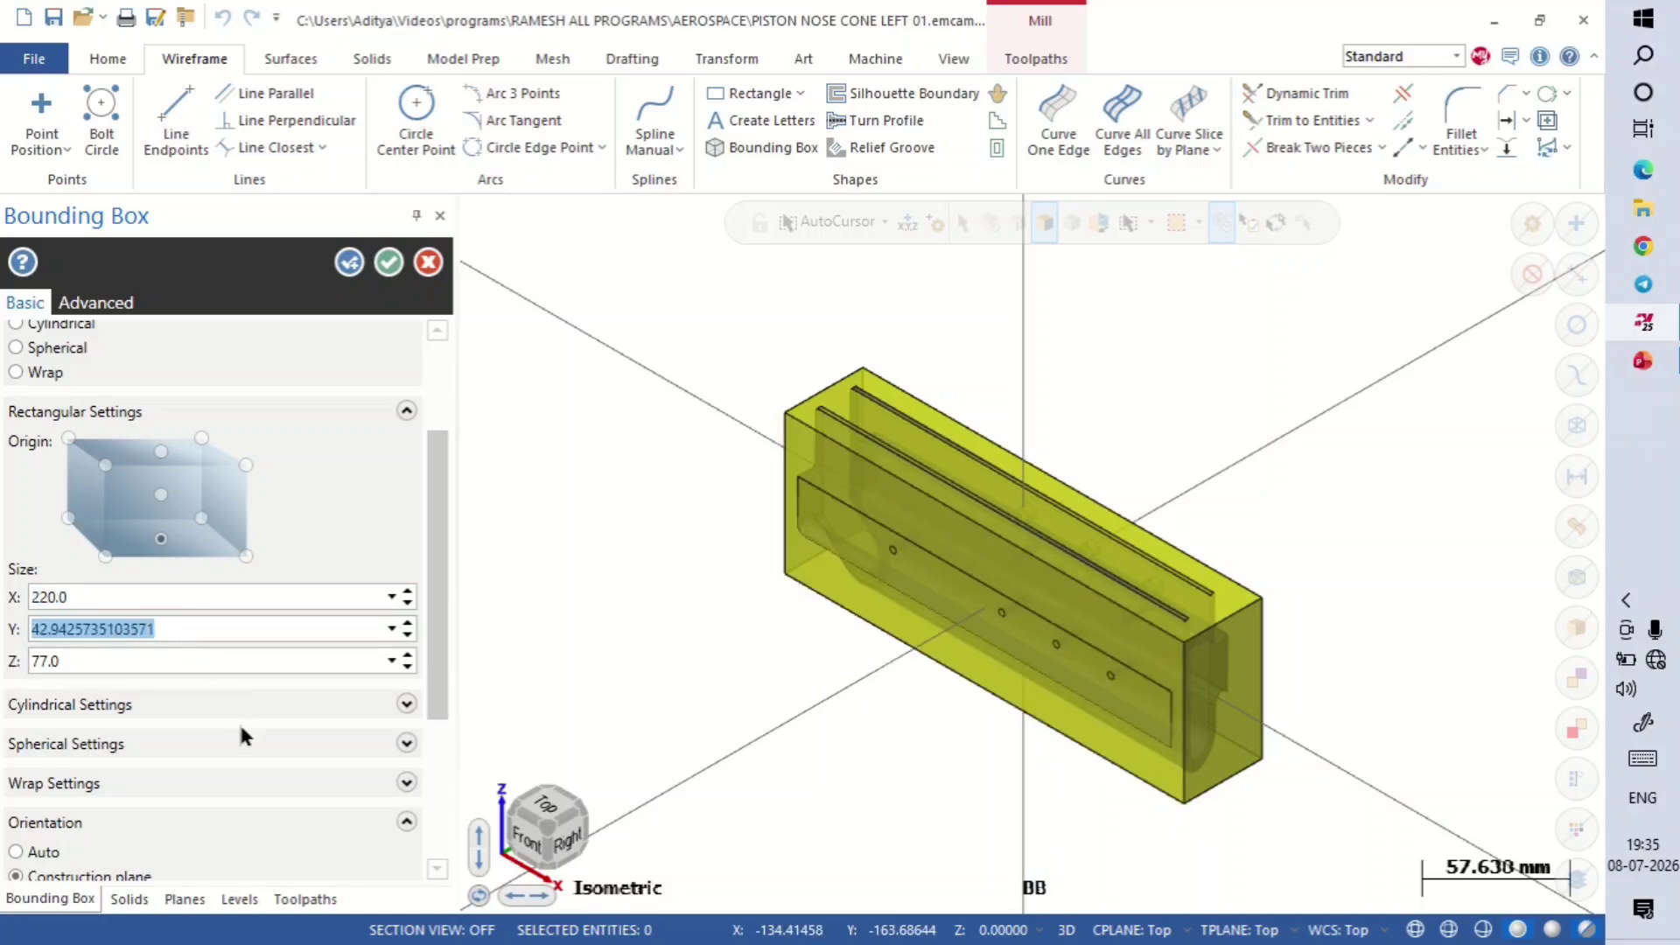
type("60")
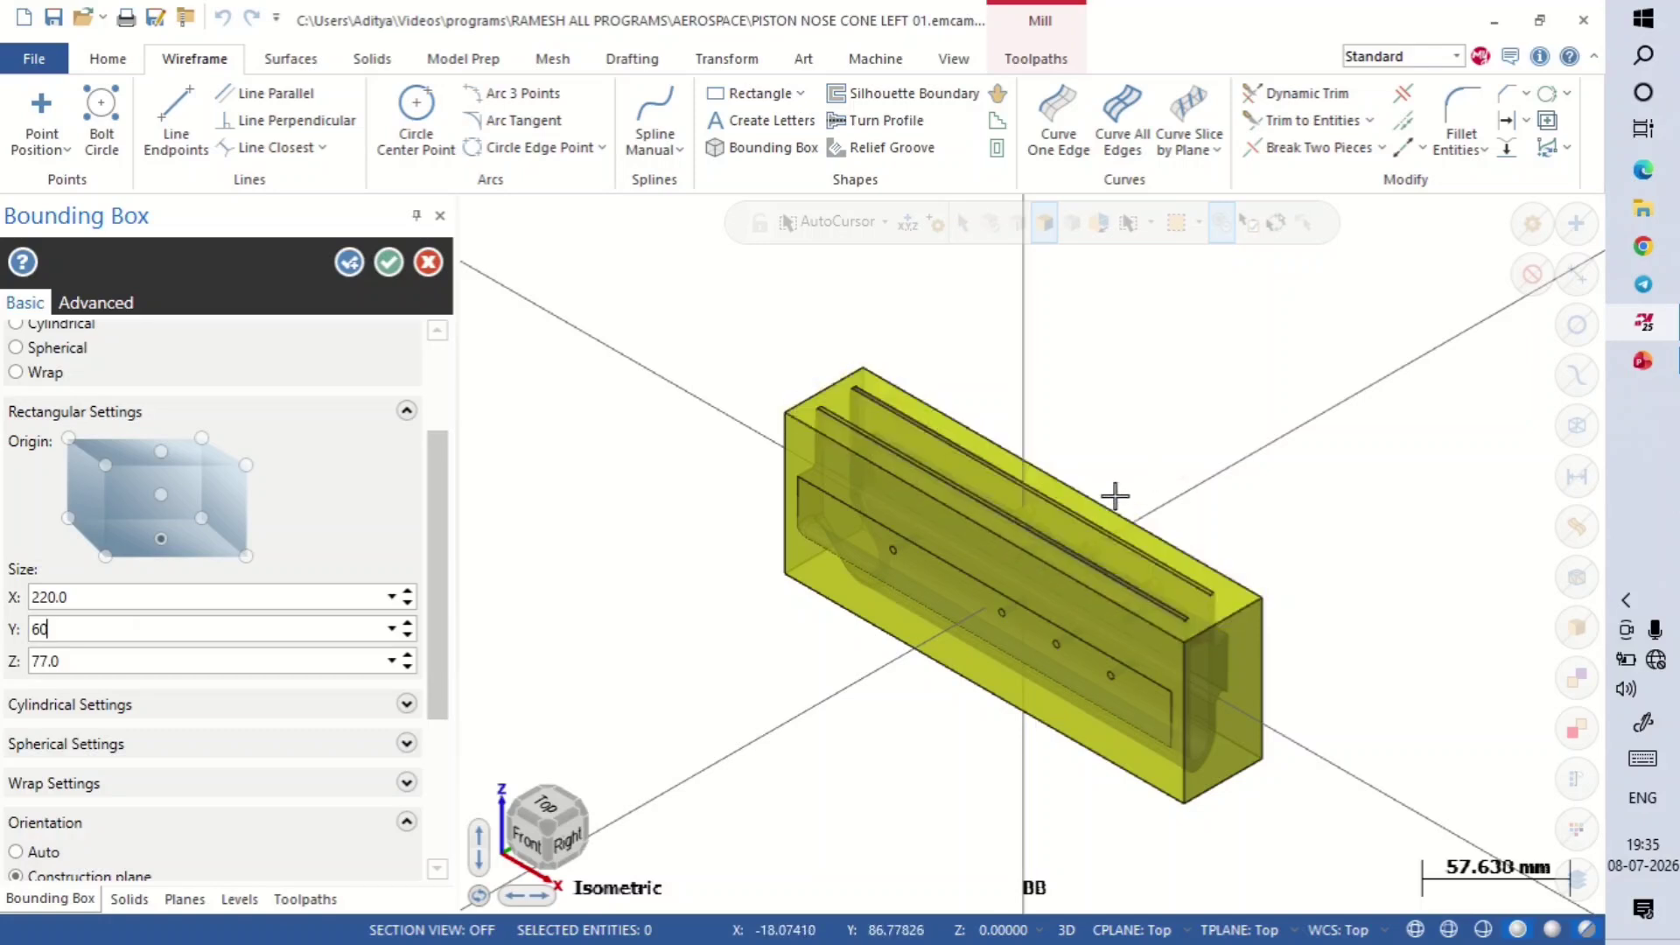
Step: Set the bounding box's Z size to 80 mm and create the box with its origin anchored at the bottom centre
left_click(167, 662)
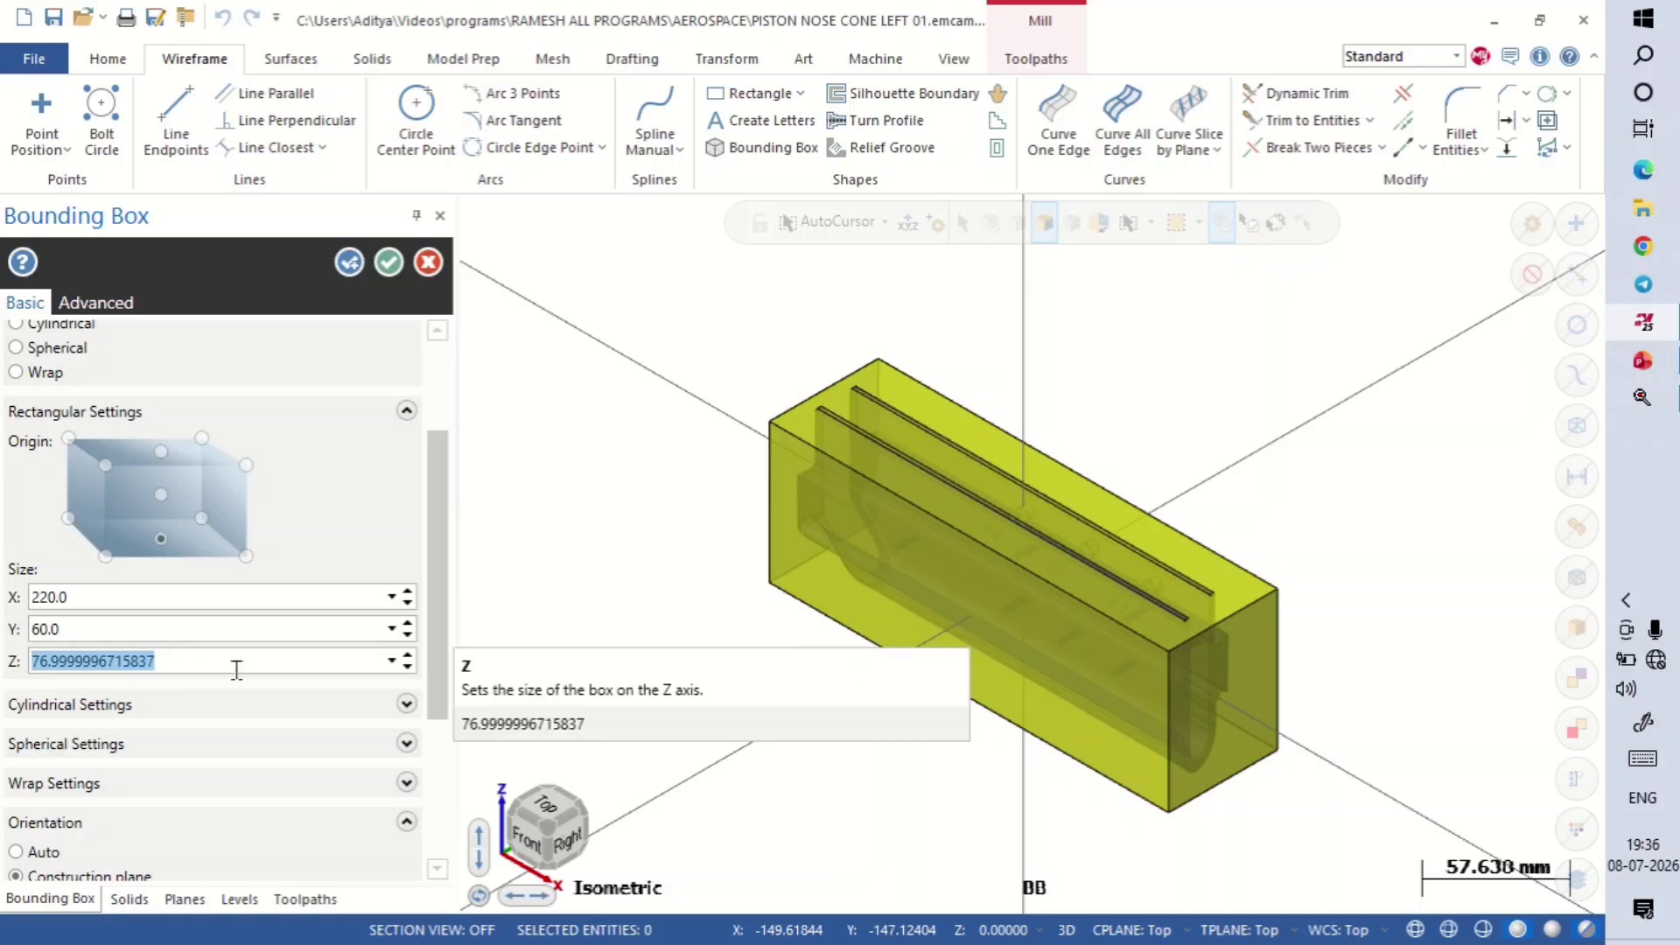
type("80")
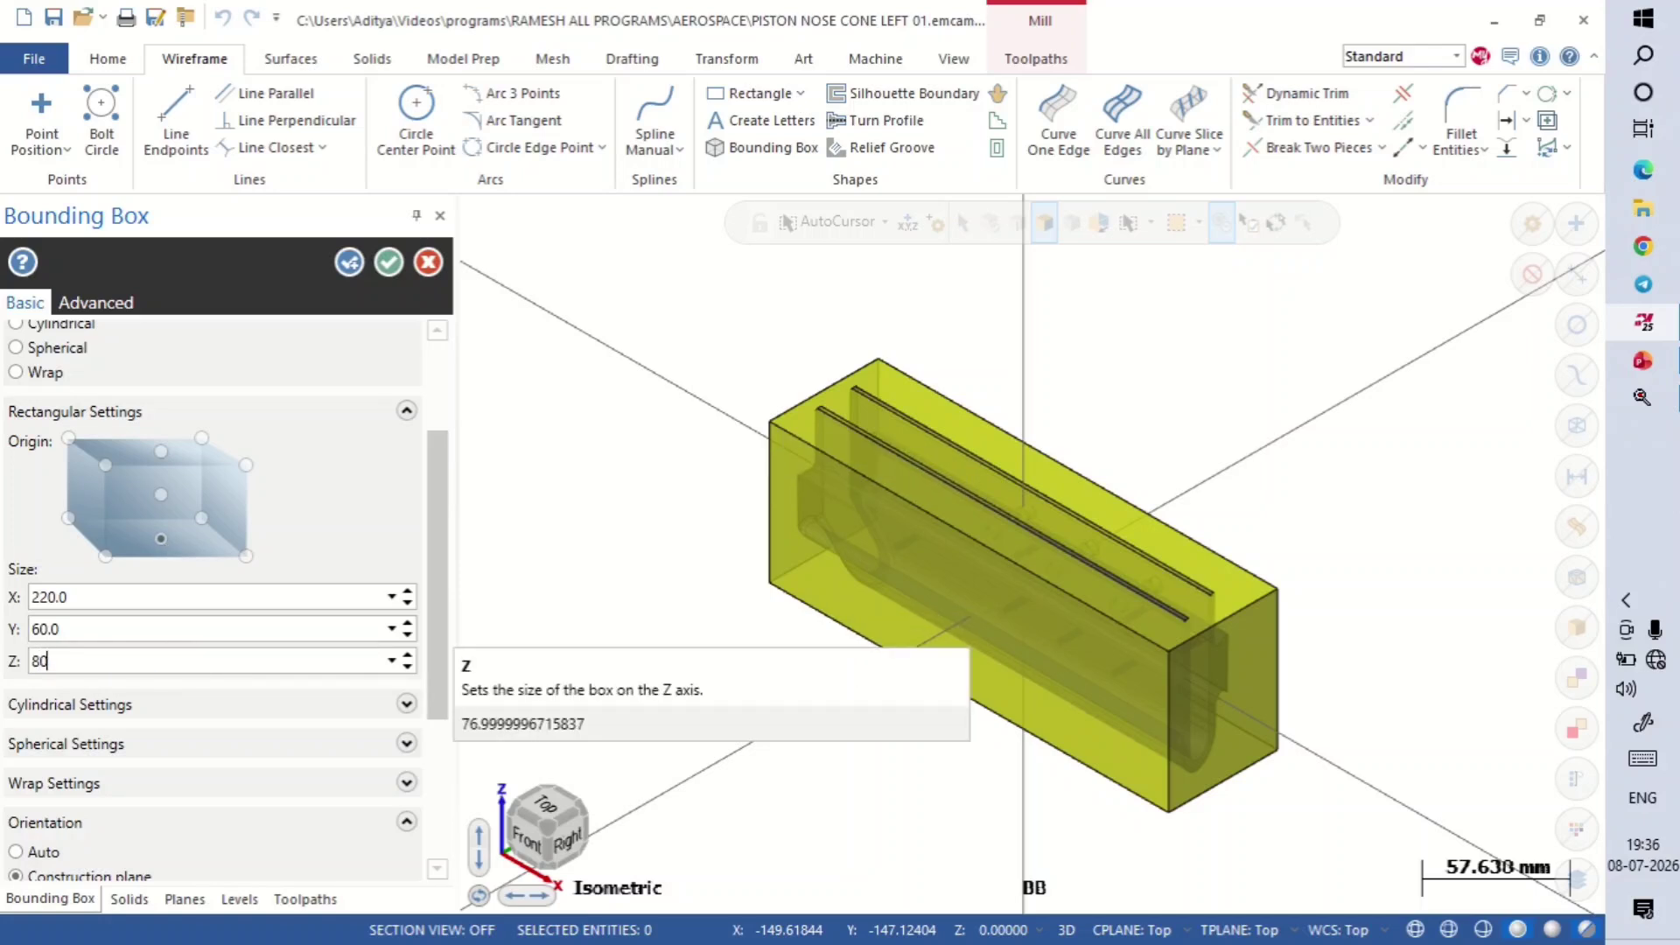
left_click(210, 628)
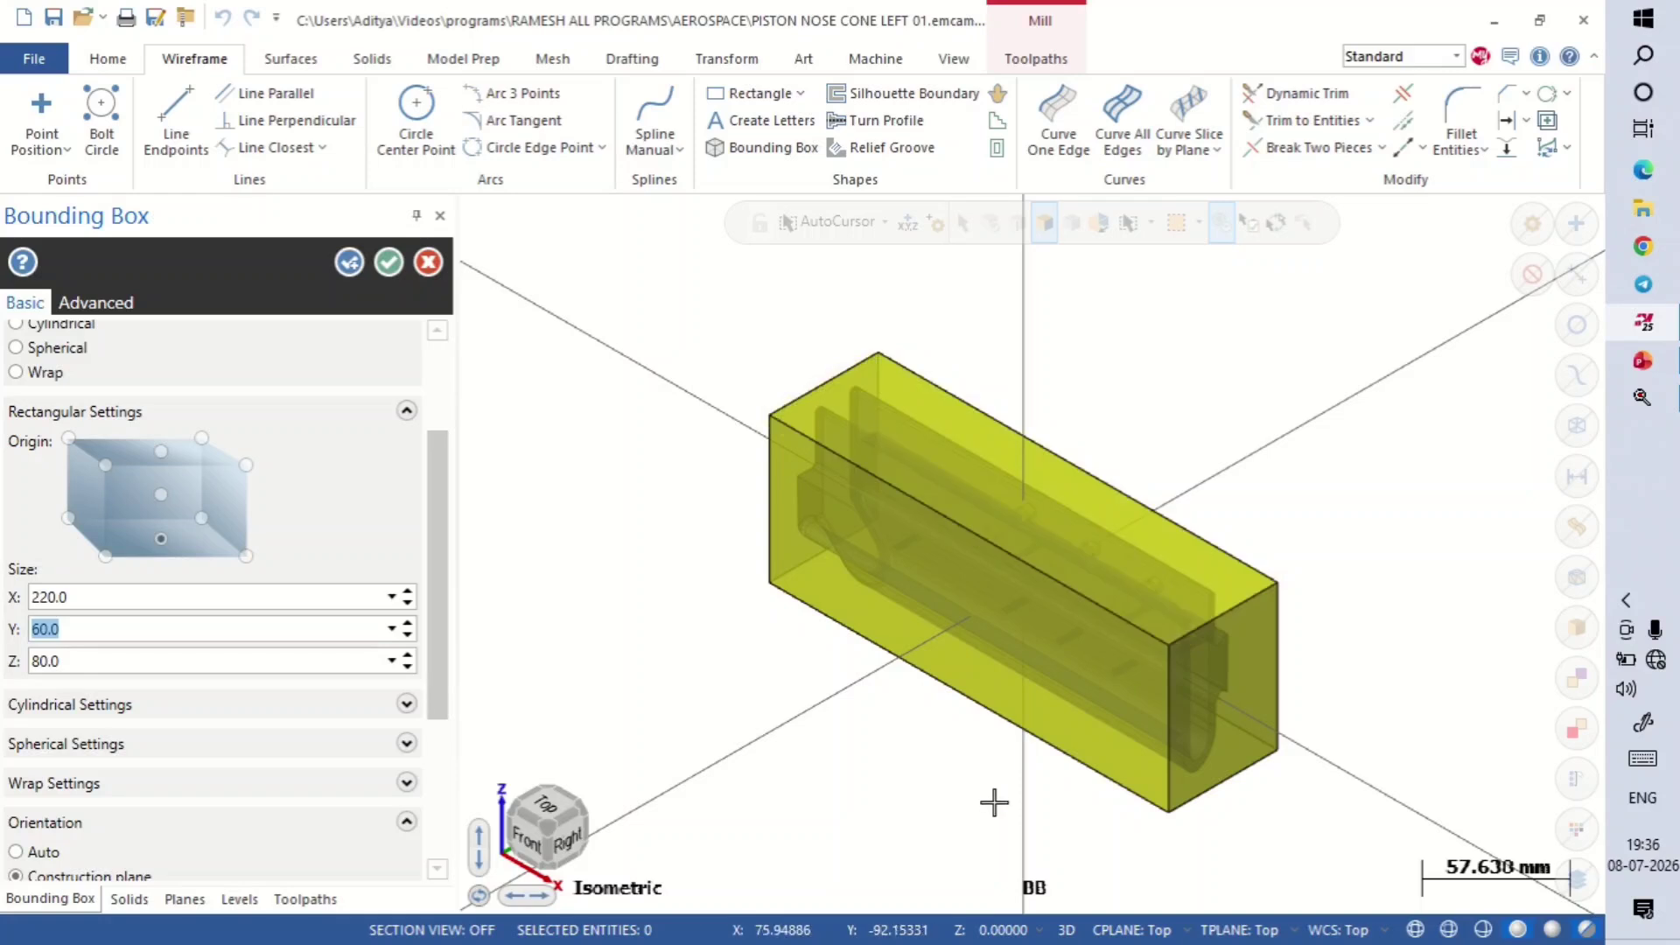
left_click(160, 452)
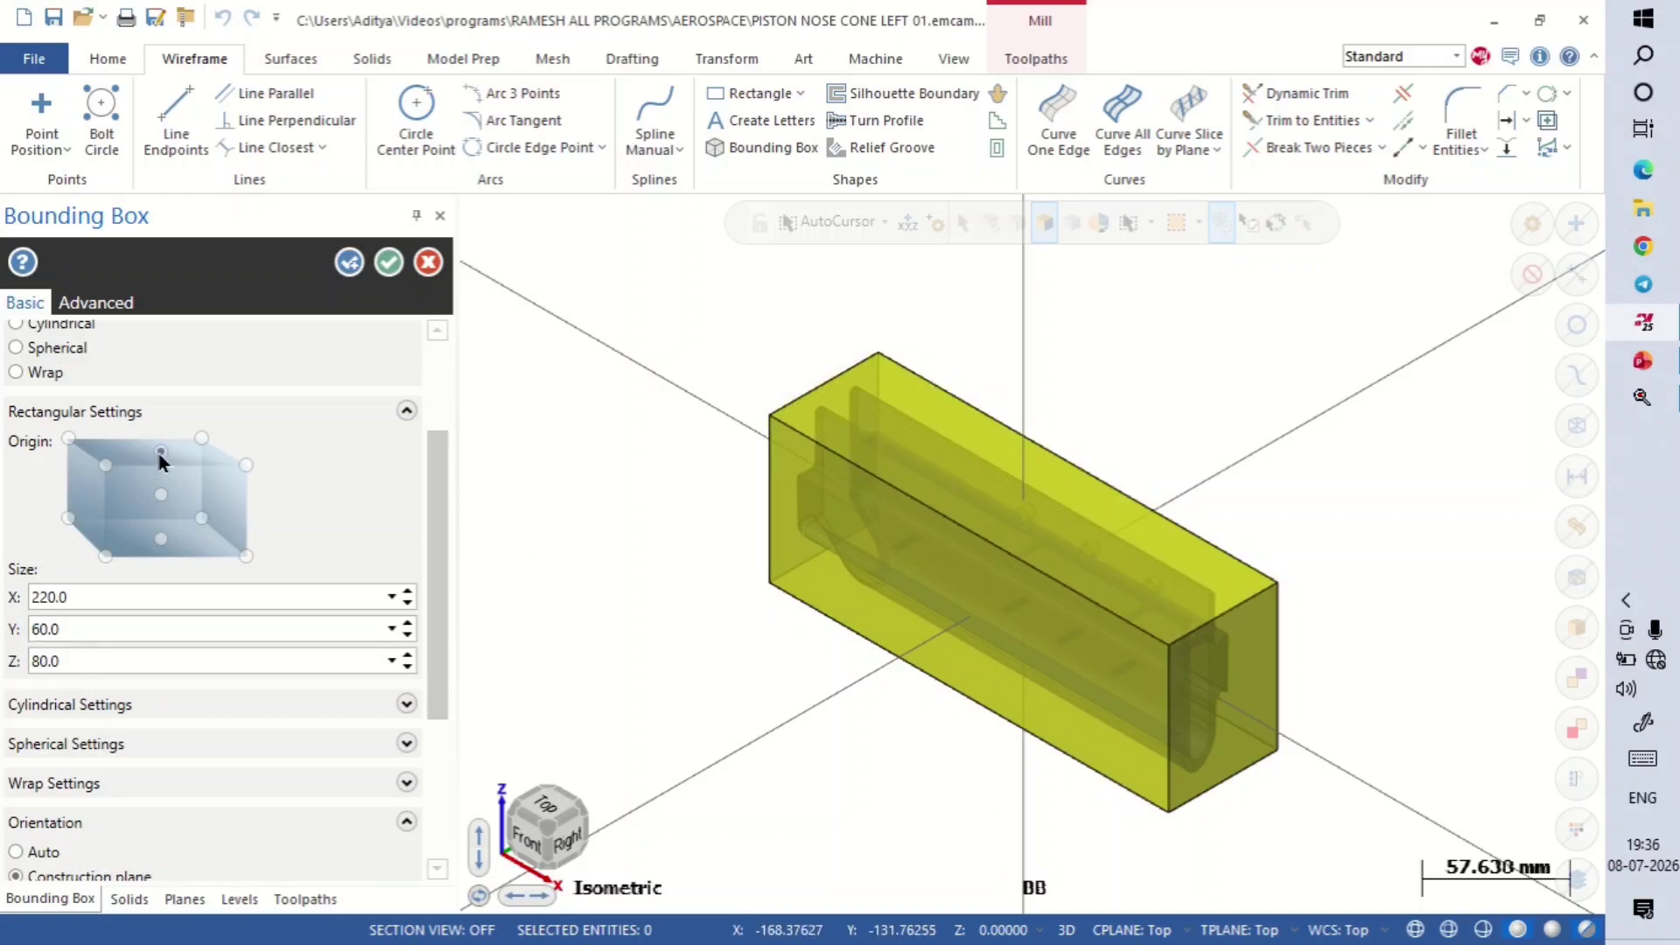
left_click(162, 540)
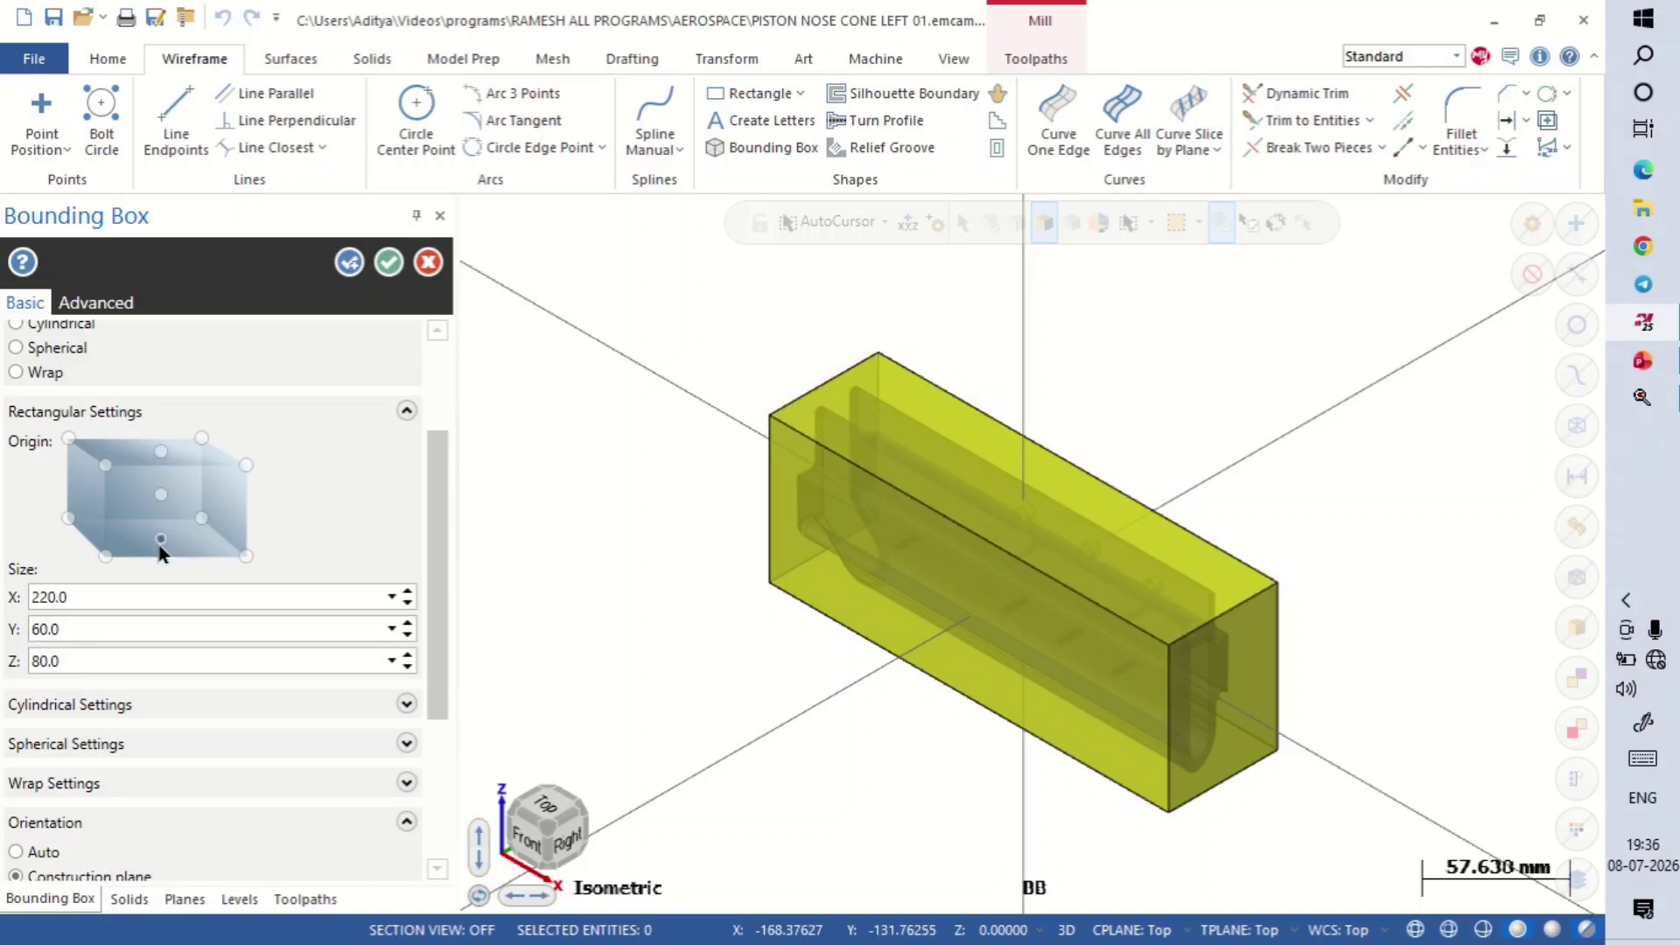
left_click(391, 266)
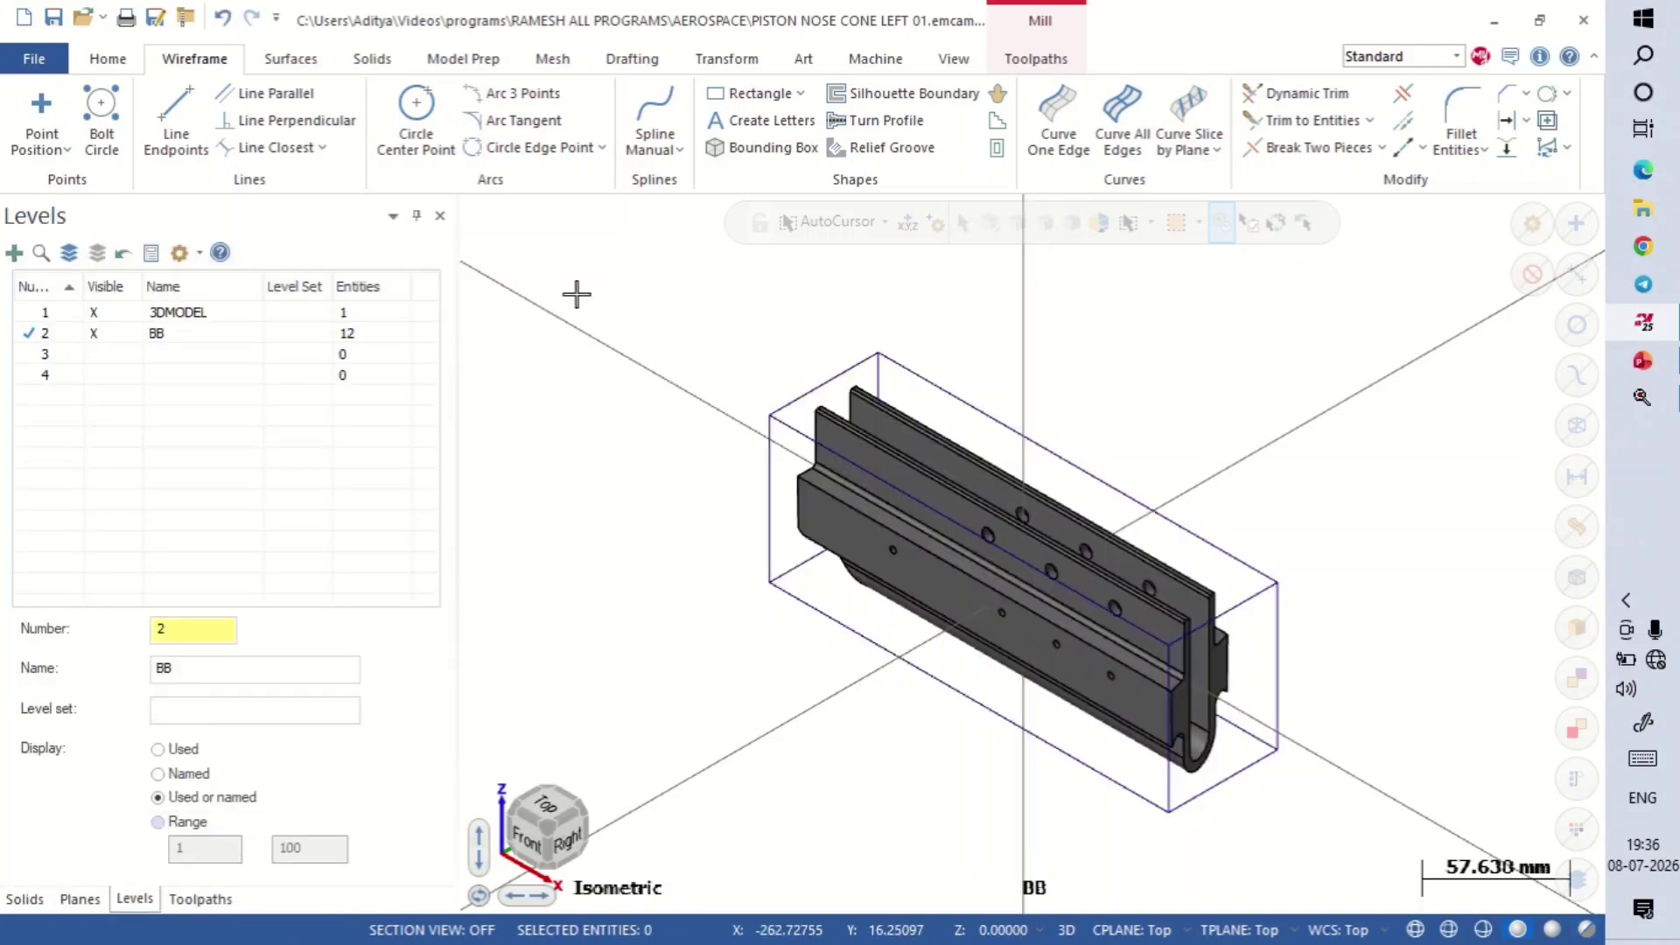
Step: Examine how the bounding box encloses the part in isometric, top and rotated views, temporarily hiding the 3DMODEL level
right_click(770, 306)
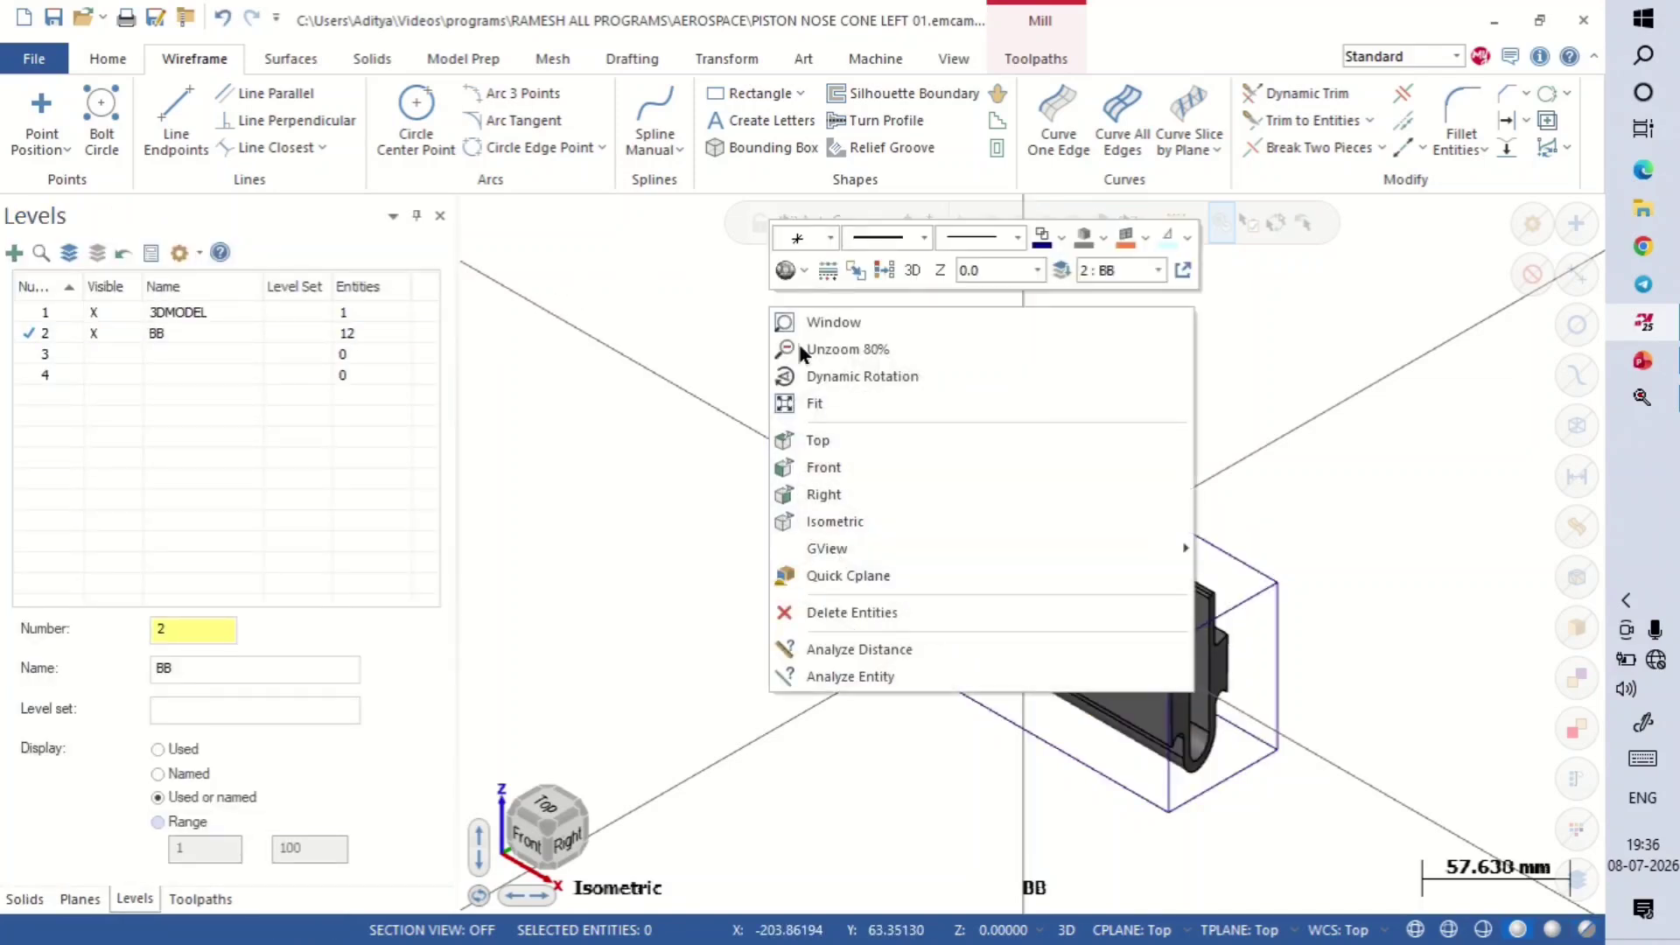
left_click(872, 520)
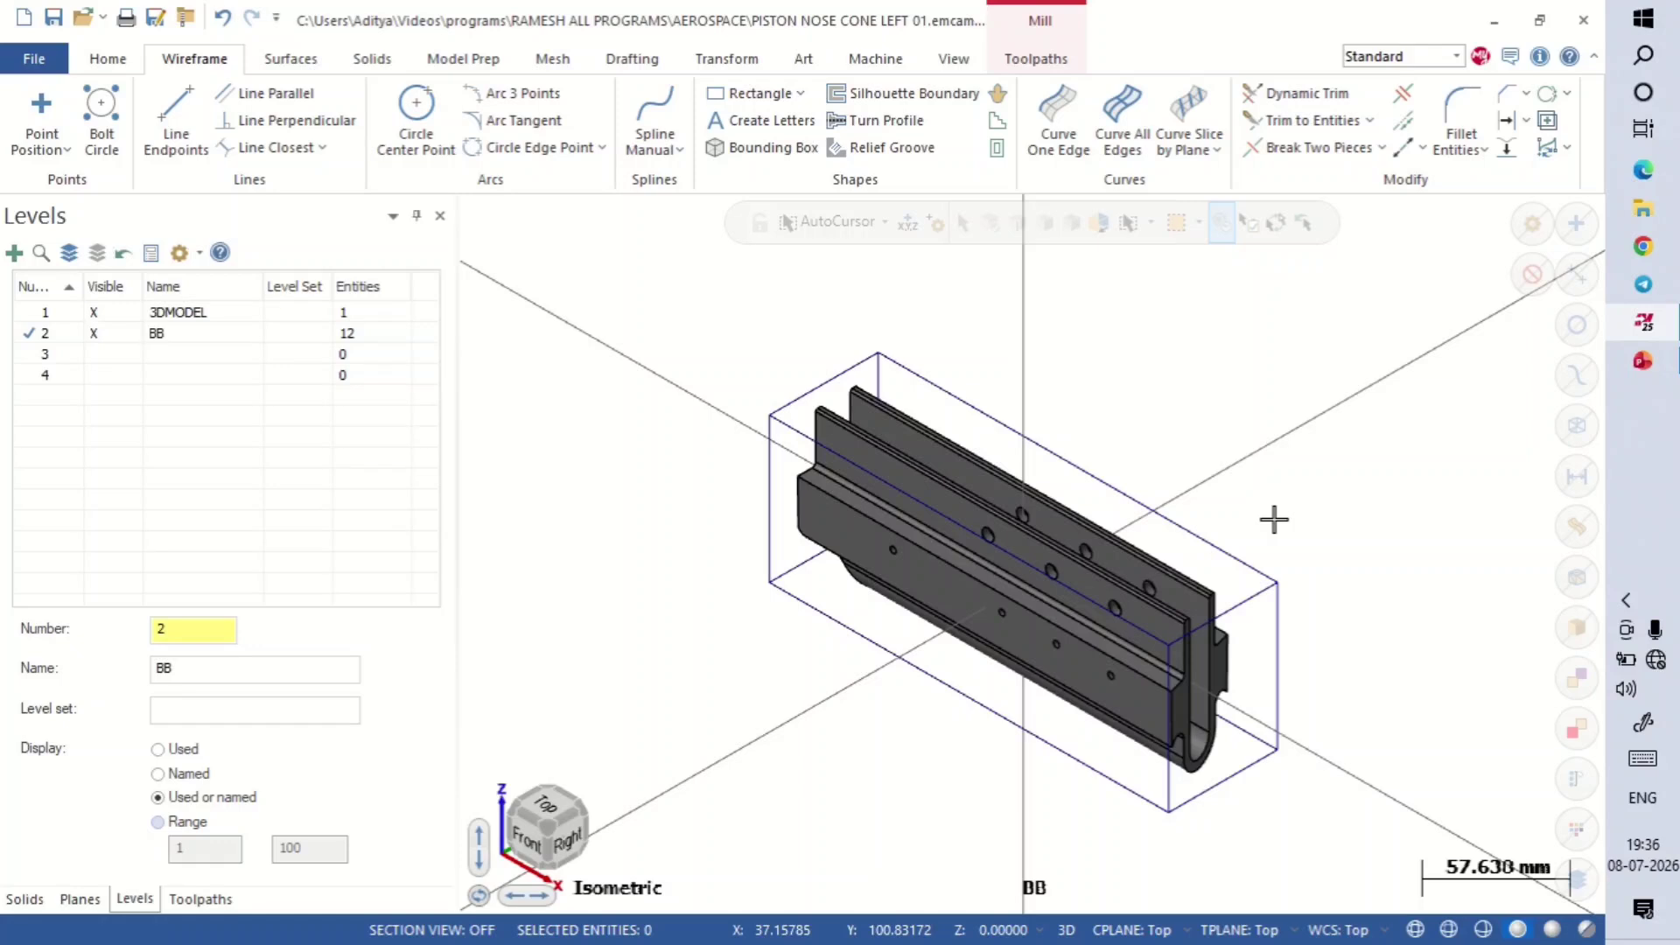
key("alt+1")
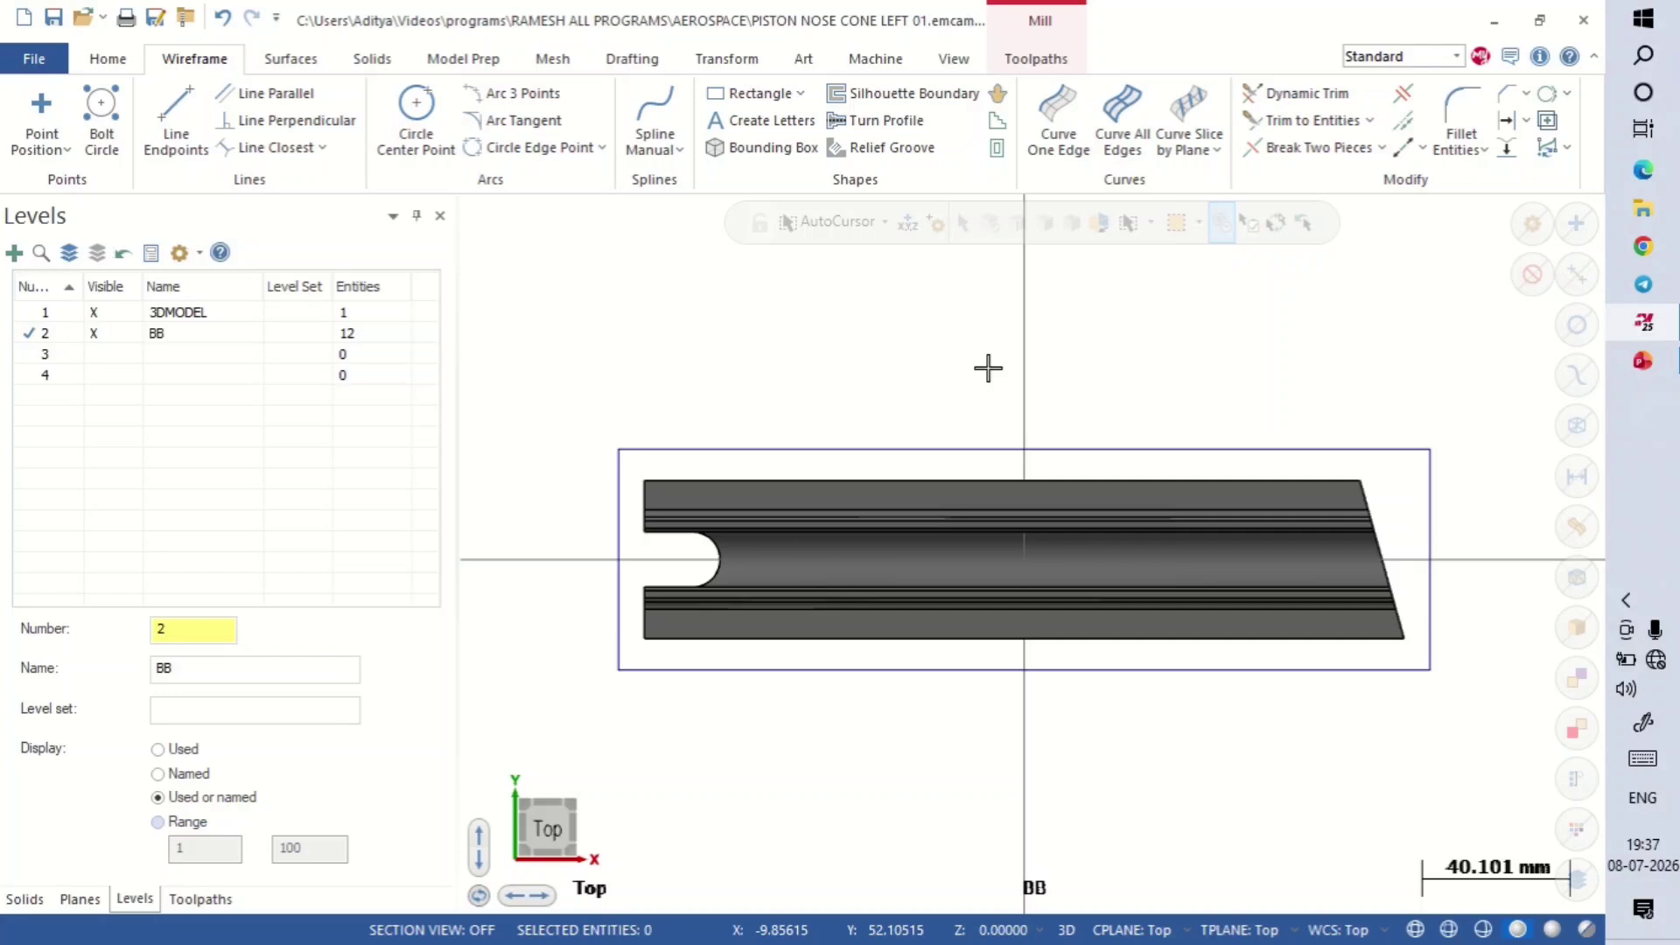
left_click(36, 340)
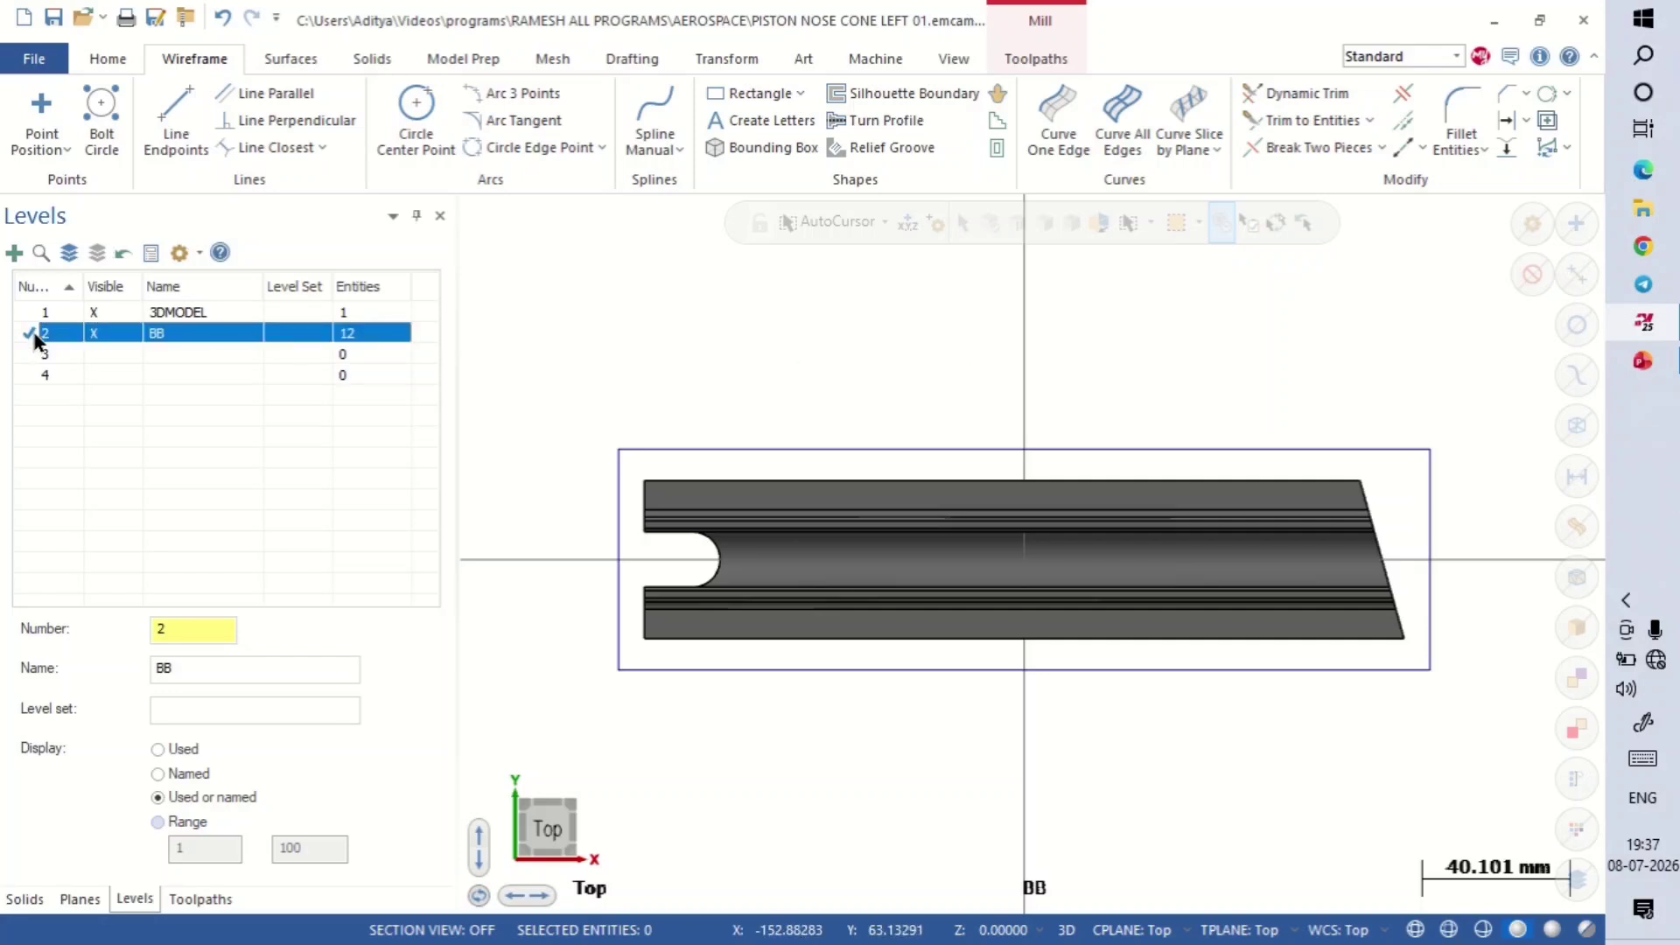
left_click(98, 314)
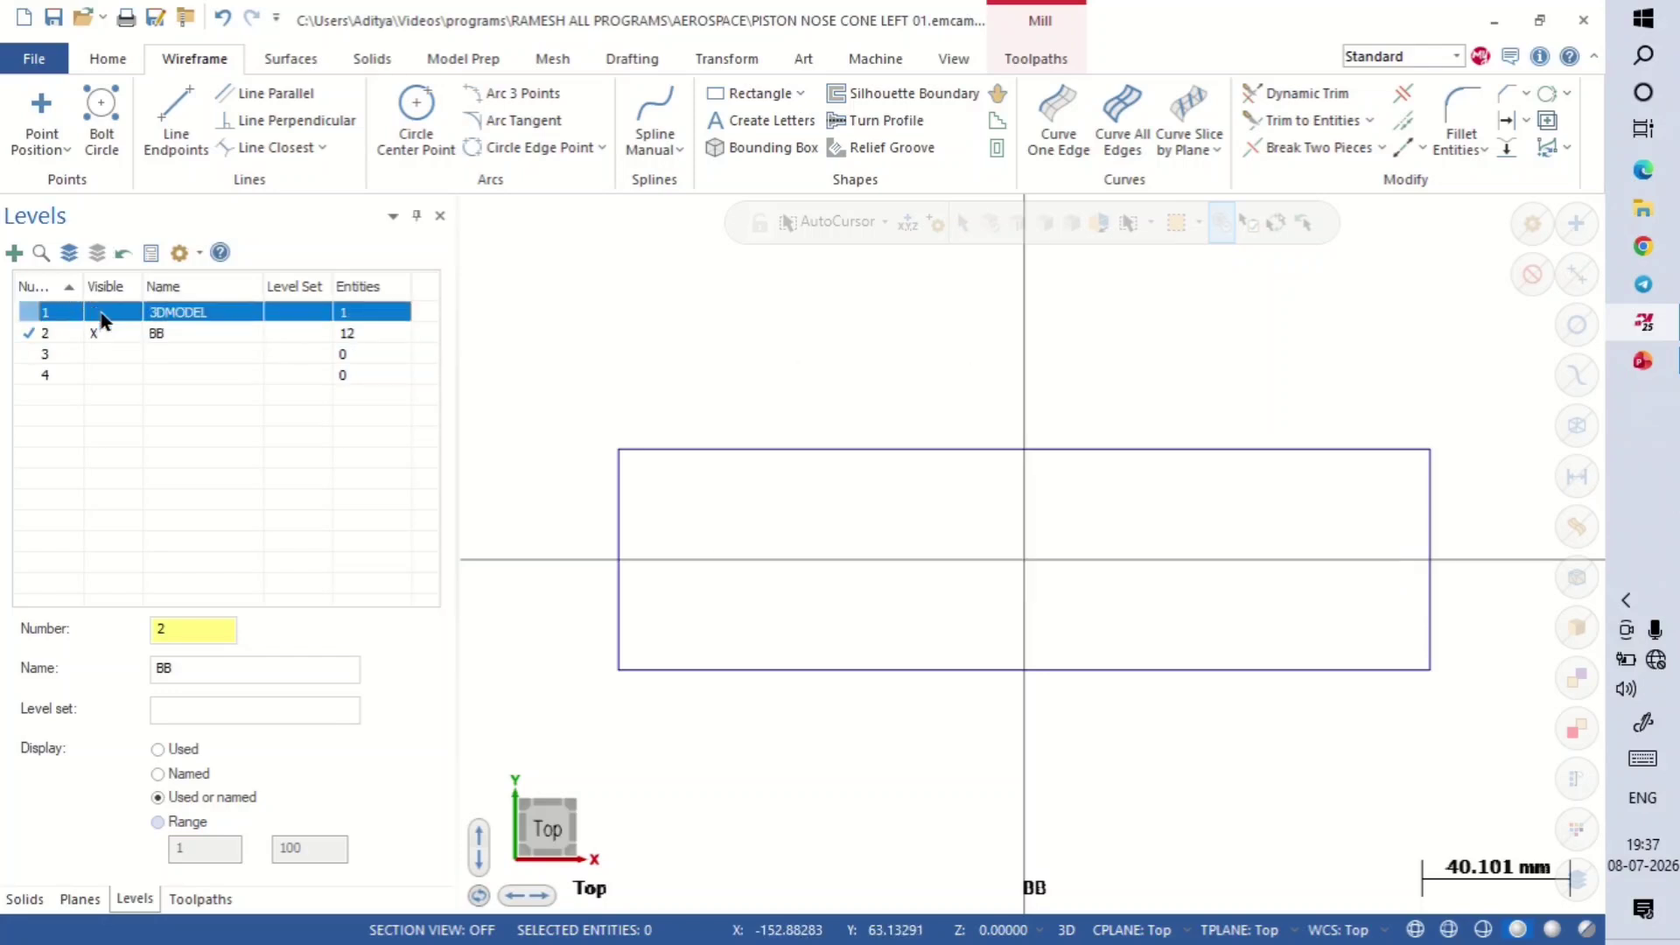
left_click(31, 336)
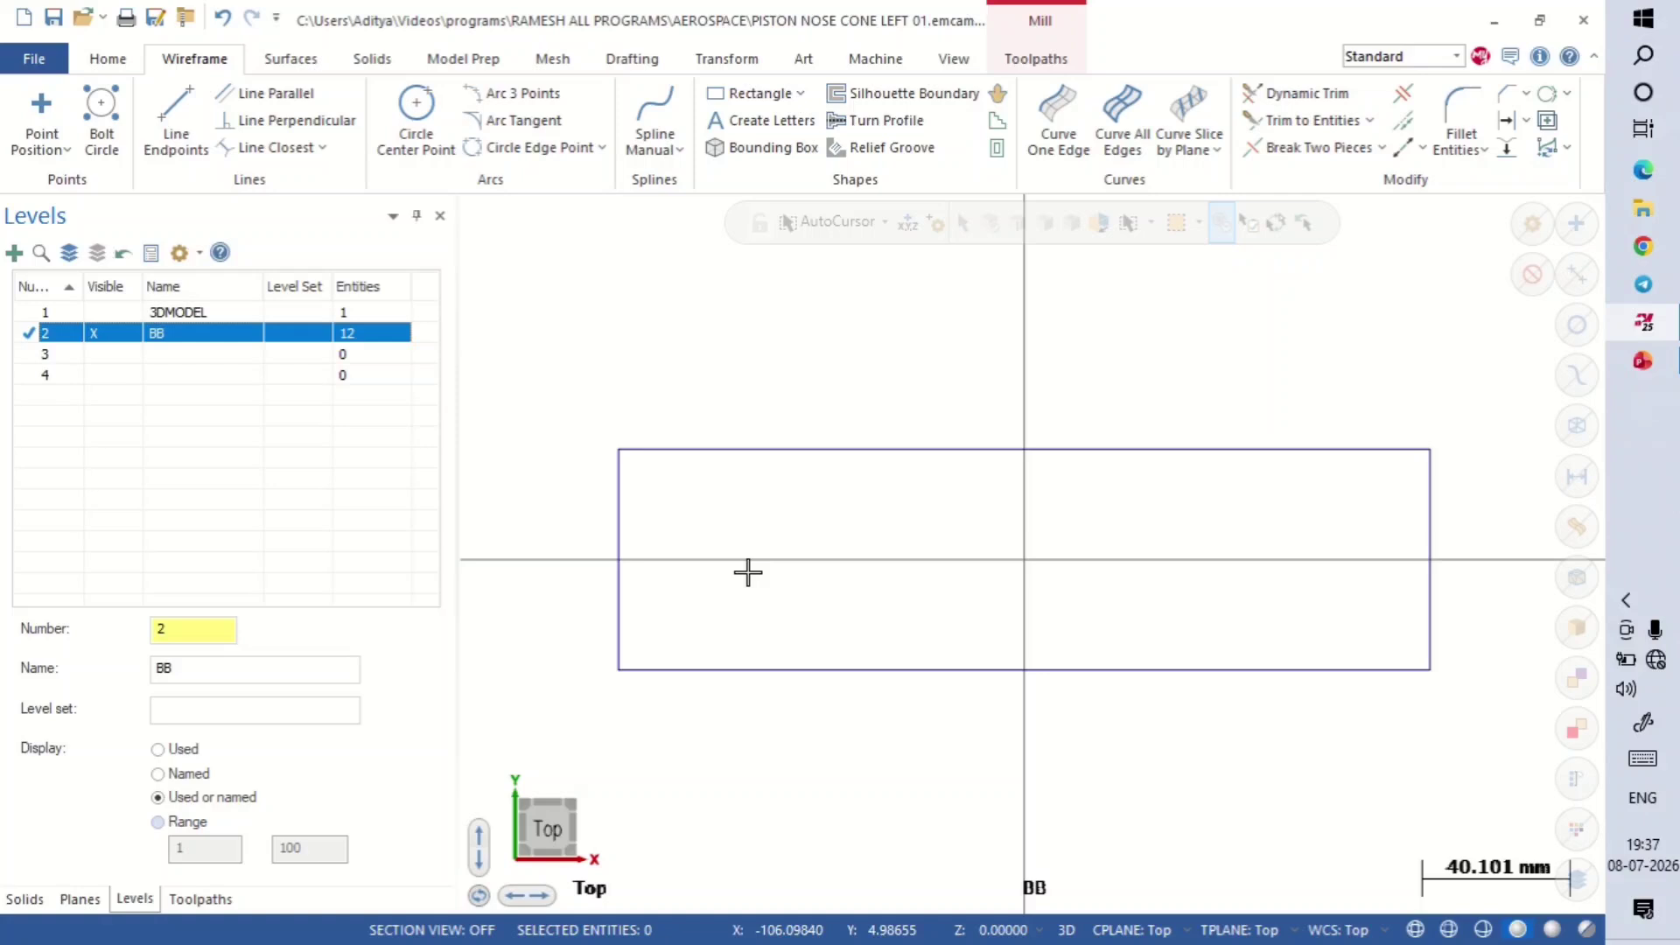
left_click(96, 312)
scroll(682, 329, "down", 1)
scroll(681, 329, "down", 1)
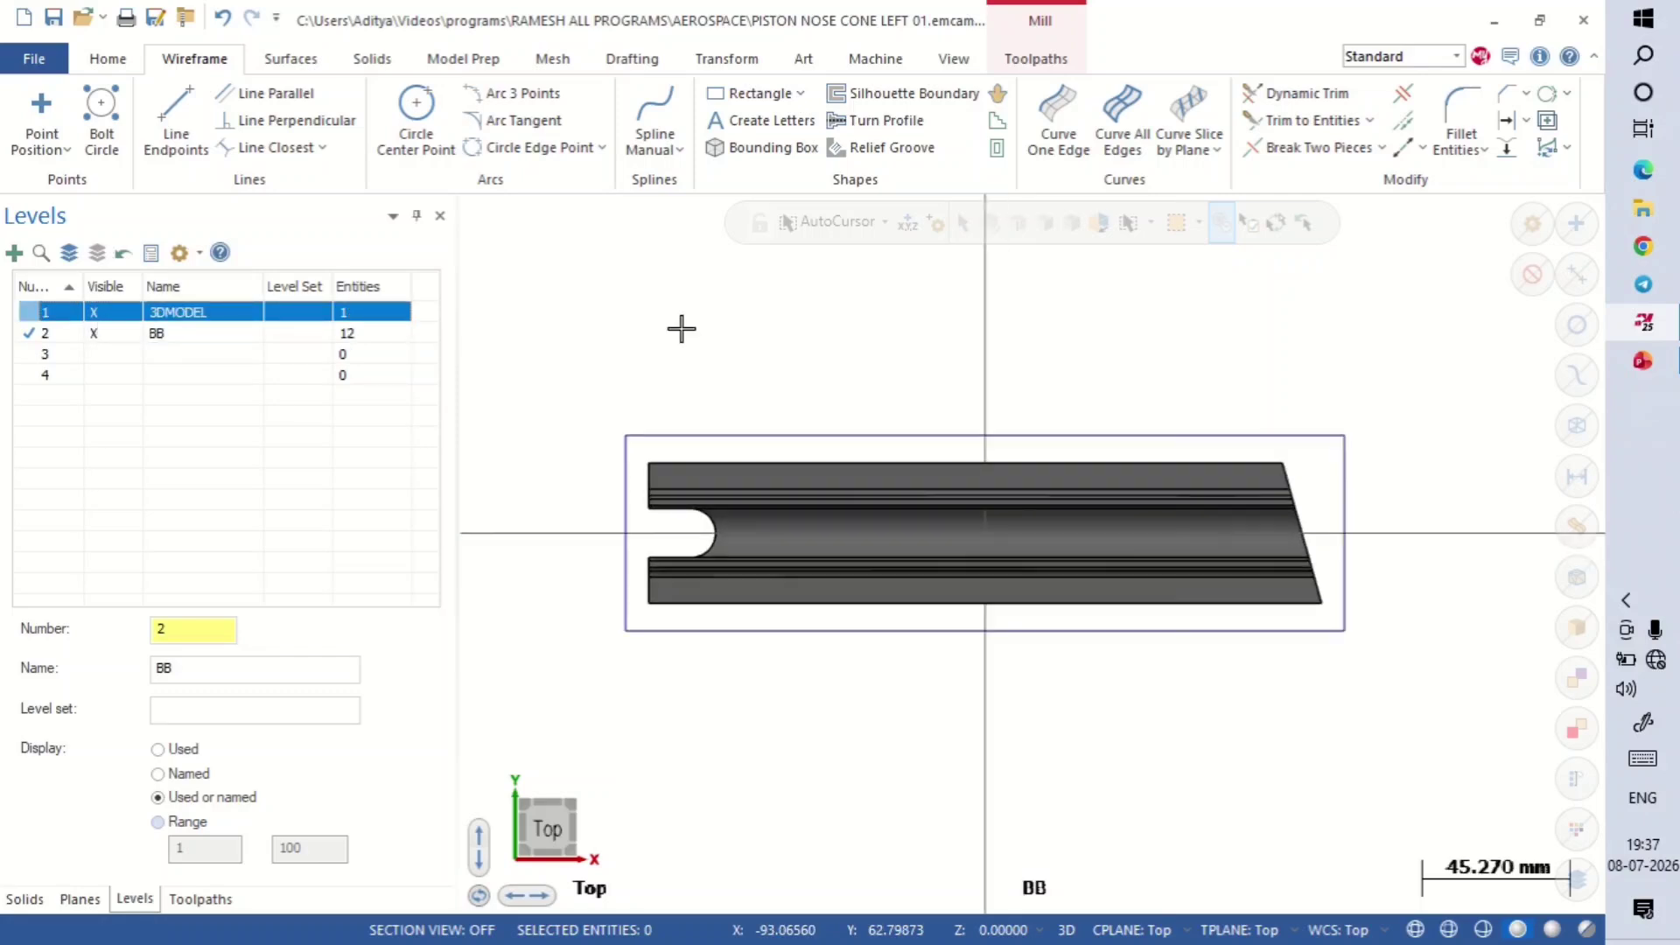
mouse_move(1095, 617)
middle_mouse_down()
mouse_move(1013, 523)
mouse_move(1103, 577)
mouse_move(1168, 682)
middle_mouse_up()
scroll(1266, 737, "up", 4)
scroll(1266, 738, "up", 2)
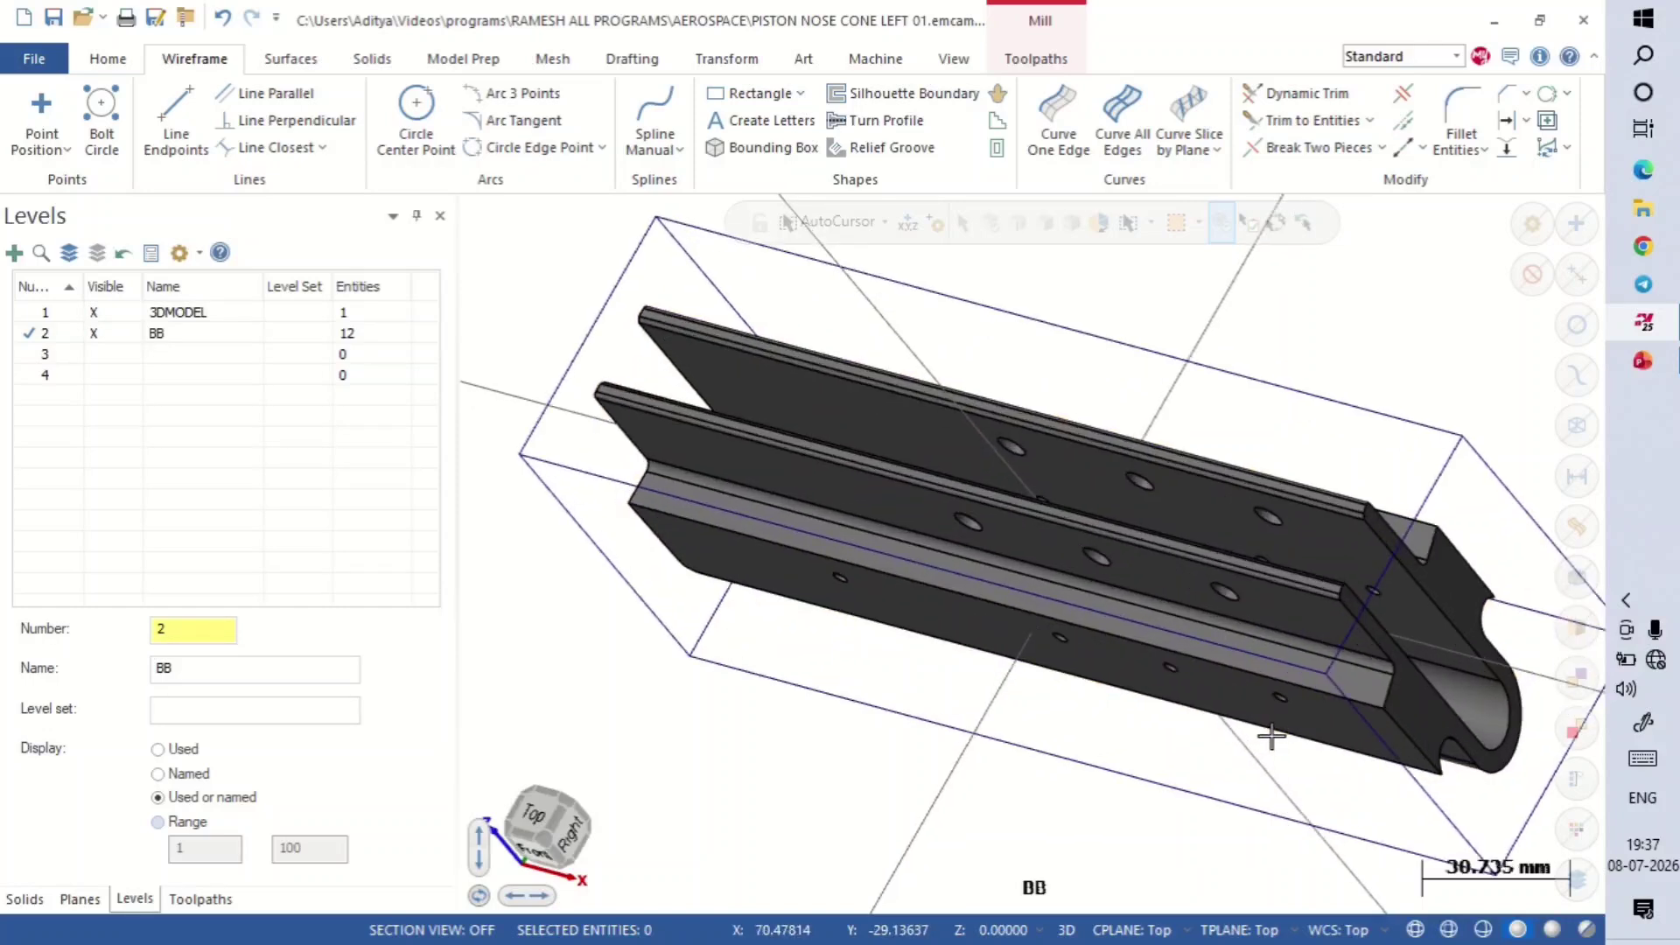
middle_click_drag(1275, 727, 1284, 656)
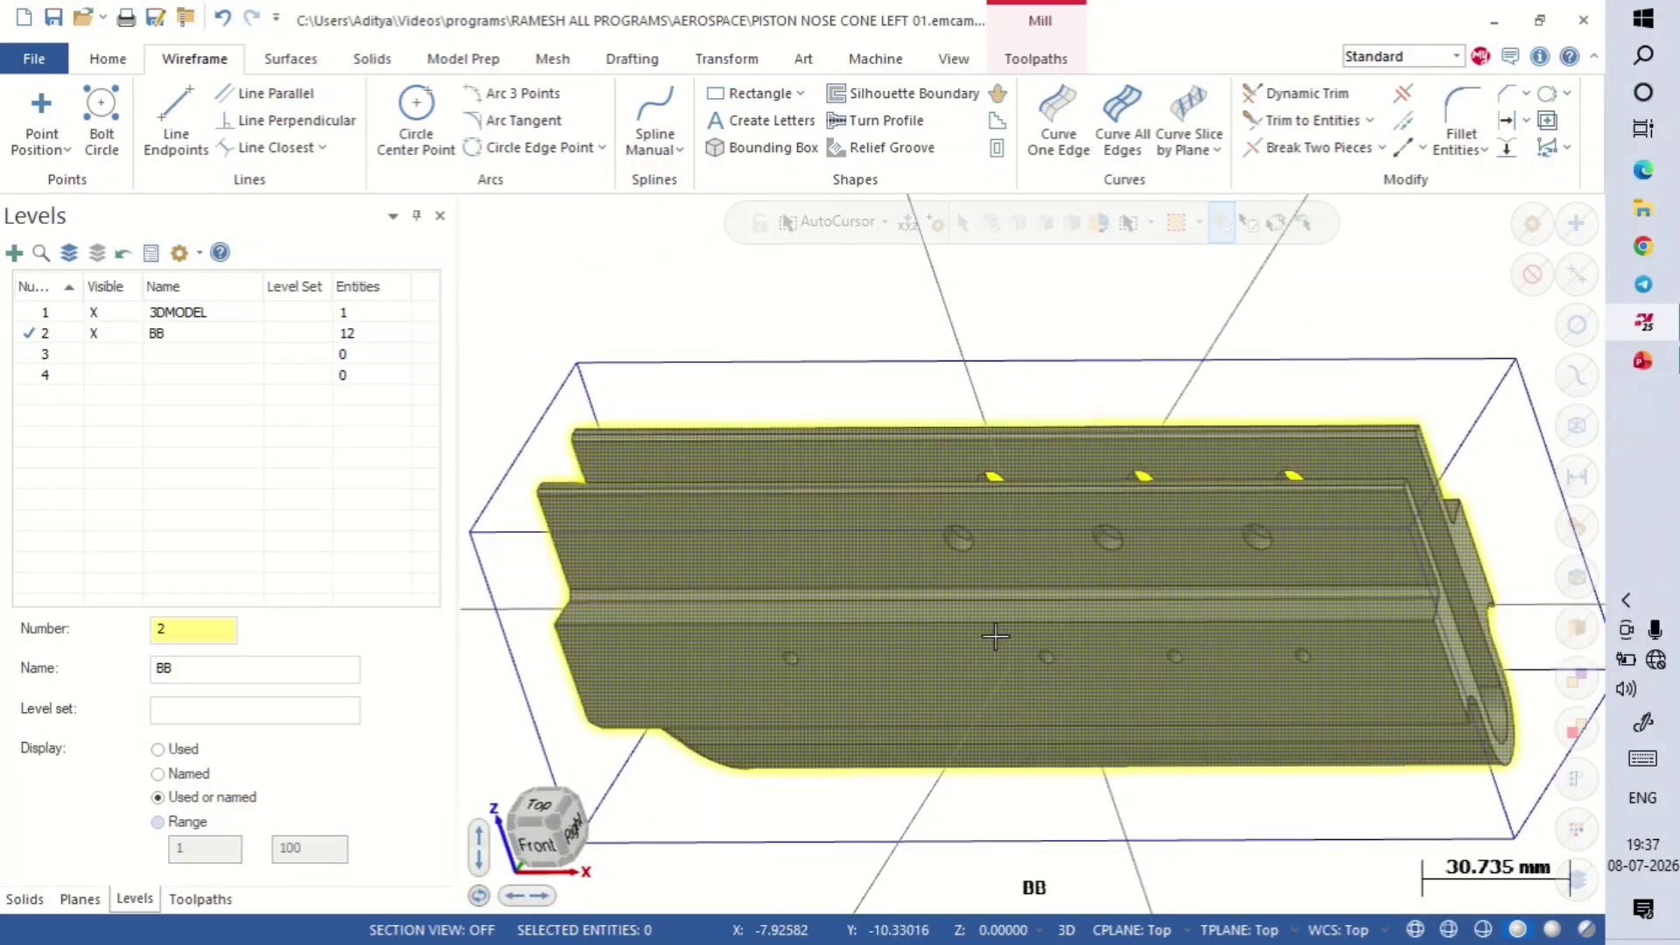
key("alt+1")
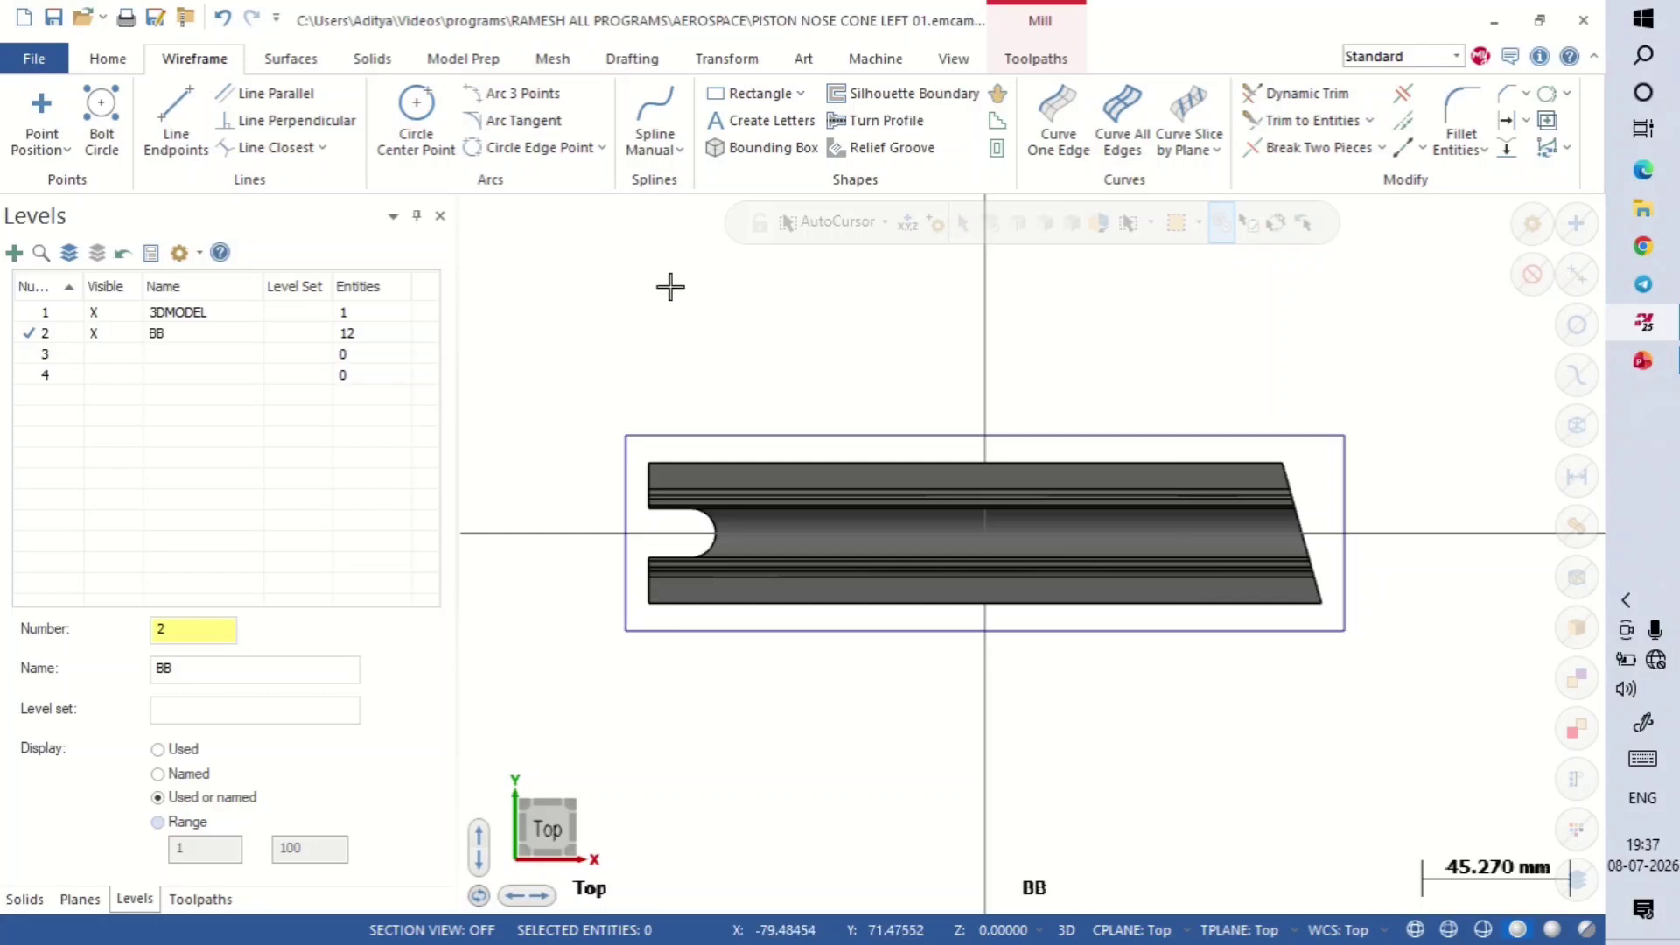
Step: Draw a diagonal line about 228 mm long between opposite corners of the bounding box's top face
left_click(175, 122)
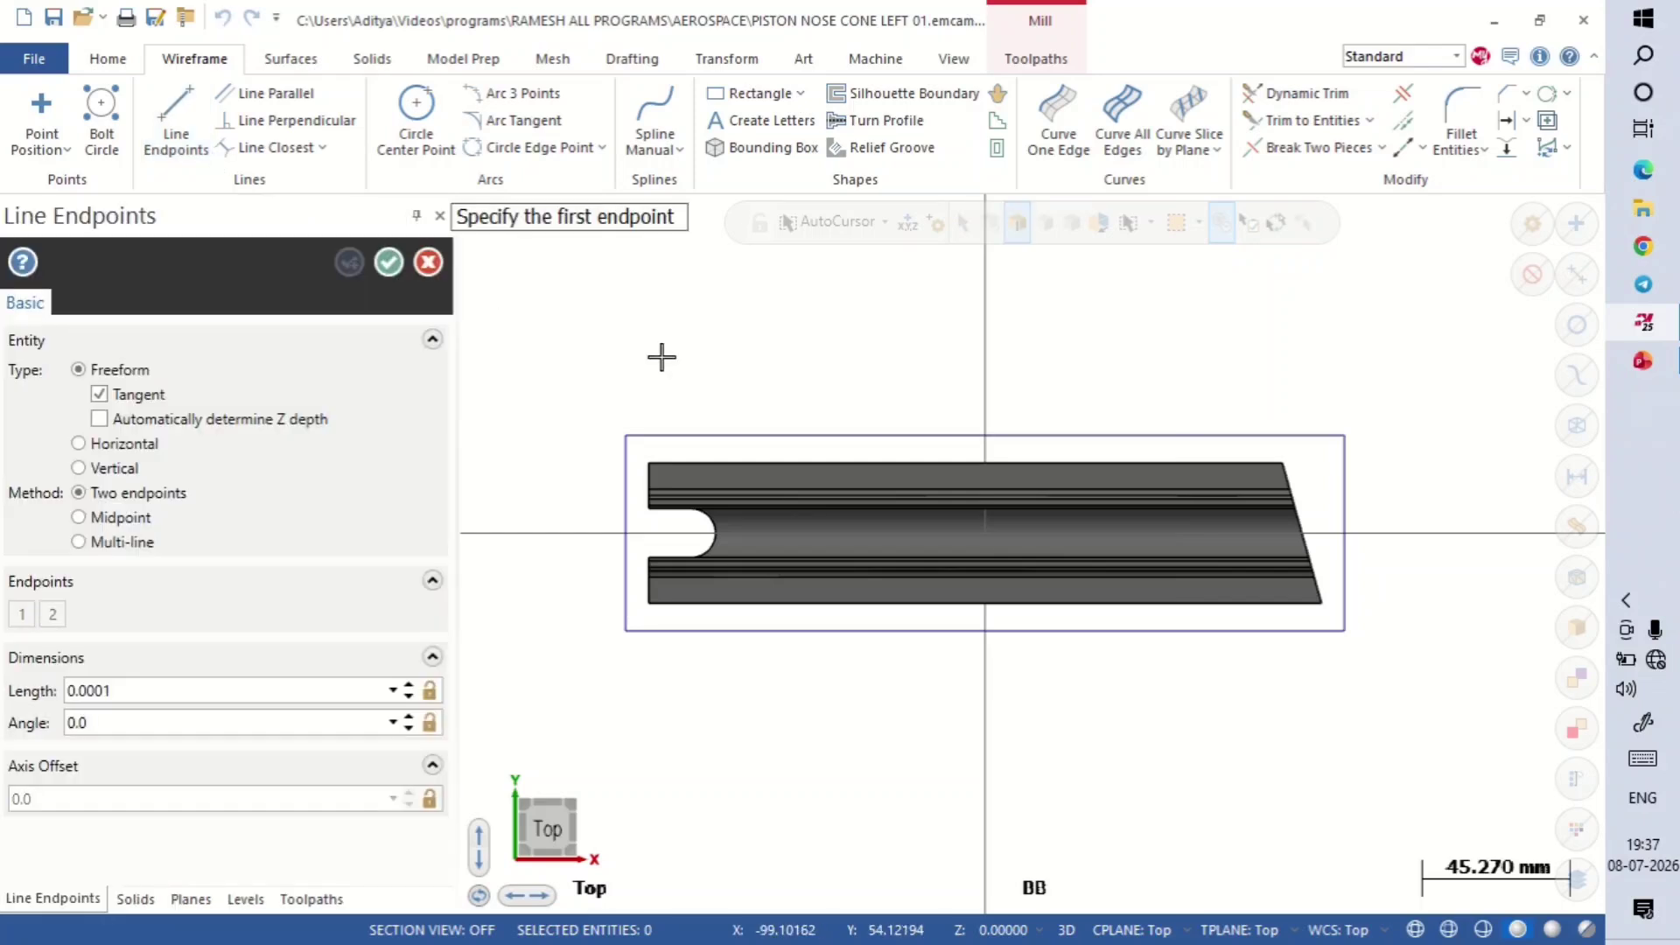
middle_click_drag(661, 356, 600, 285)
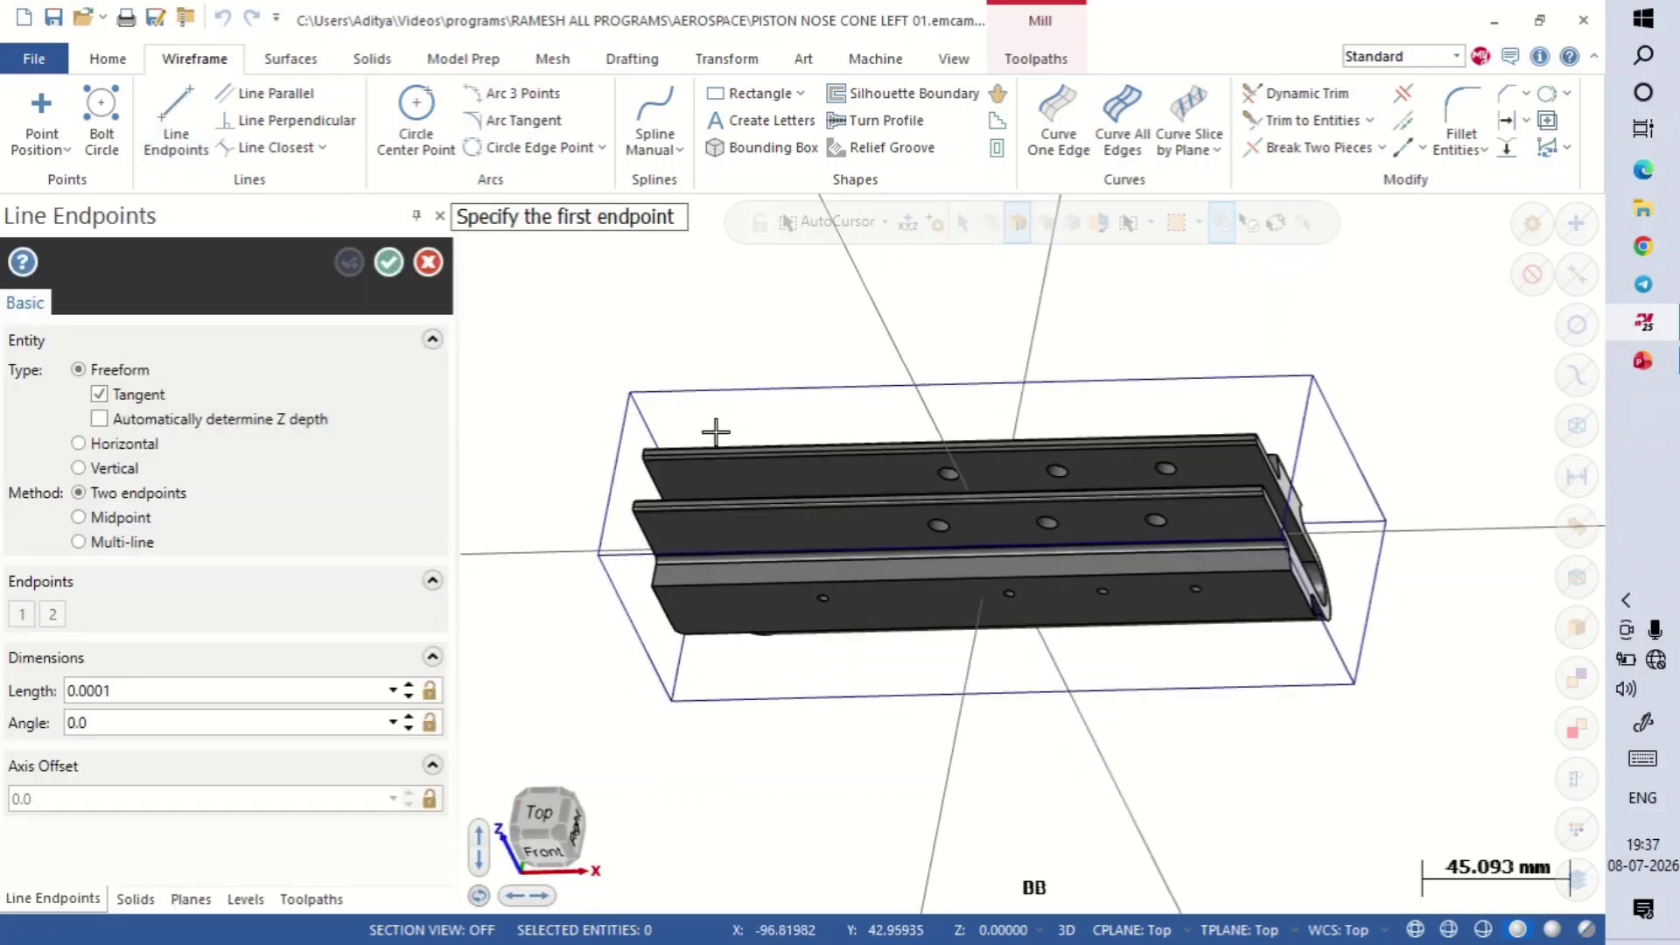
scroll(716, 431, "up", 2)
left_click(604, 386)
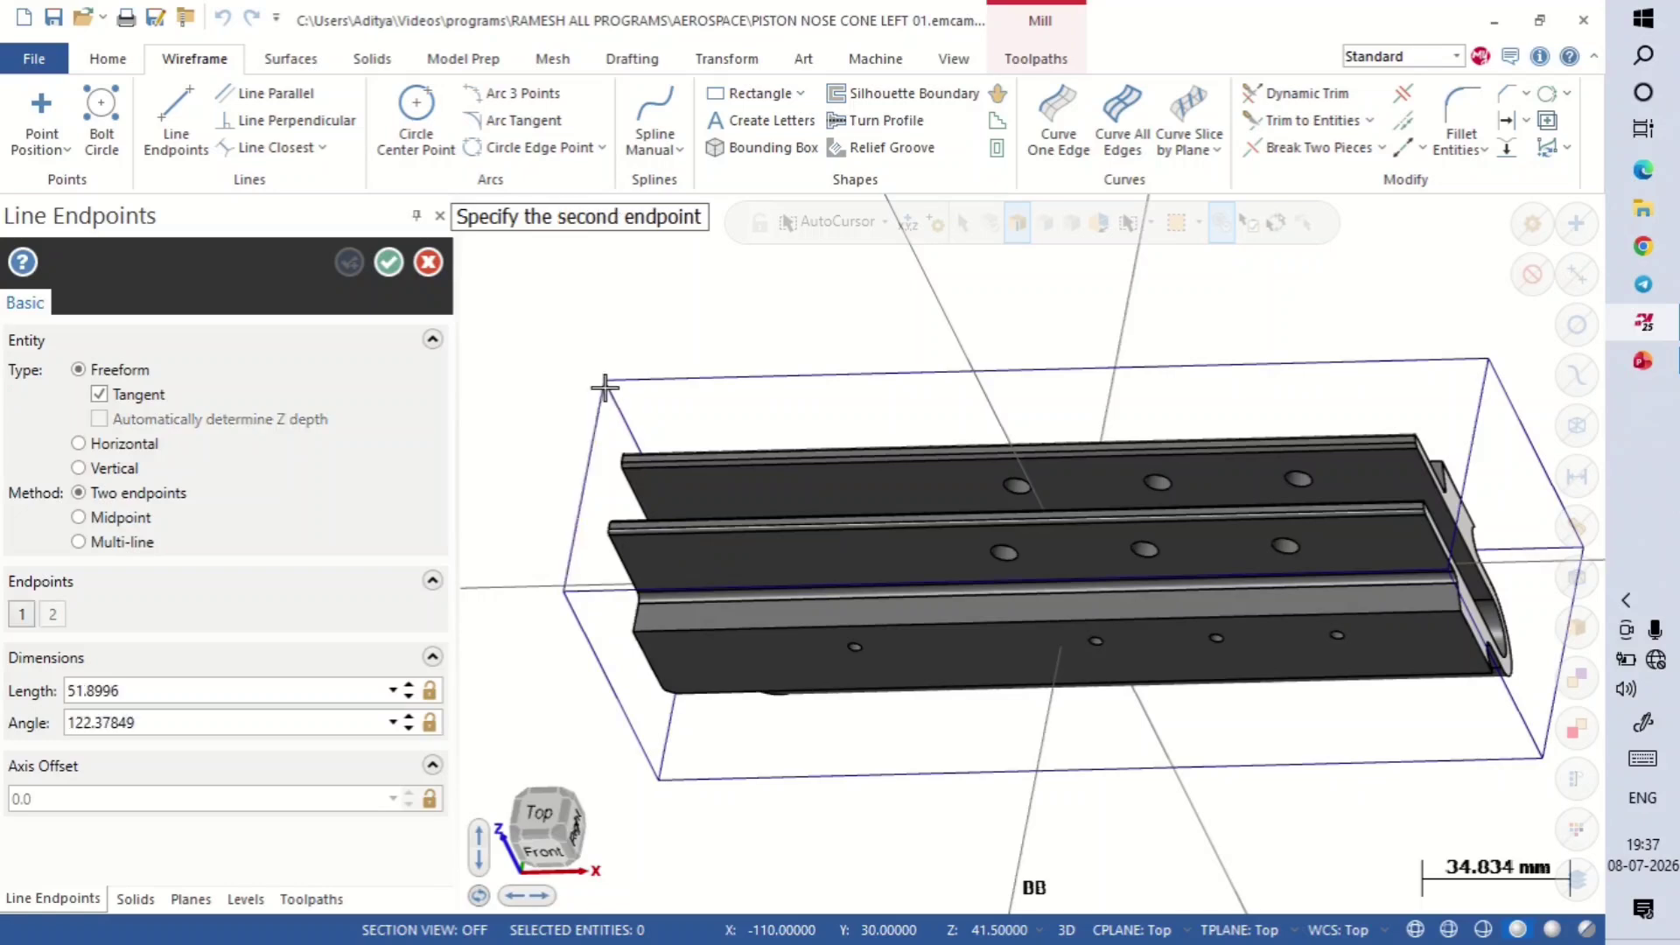
scroll(551, 273, "down", 1)
middle_click_drag(1312, 551, 1409, 630)
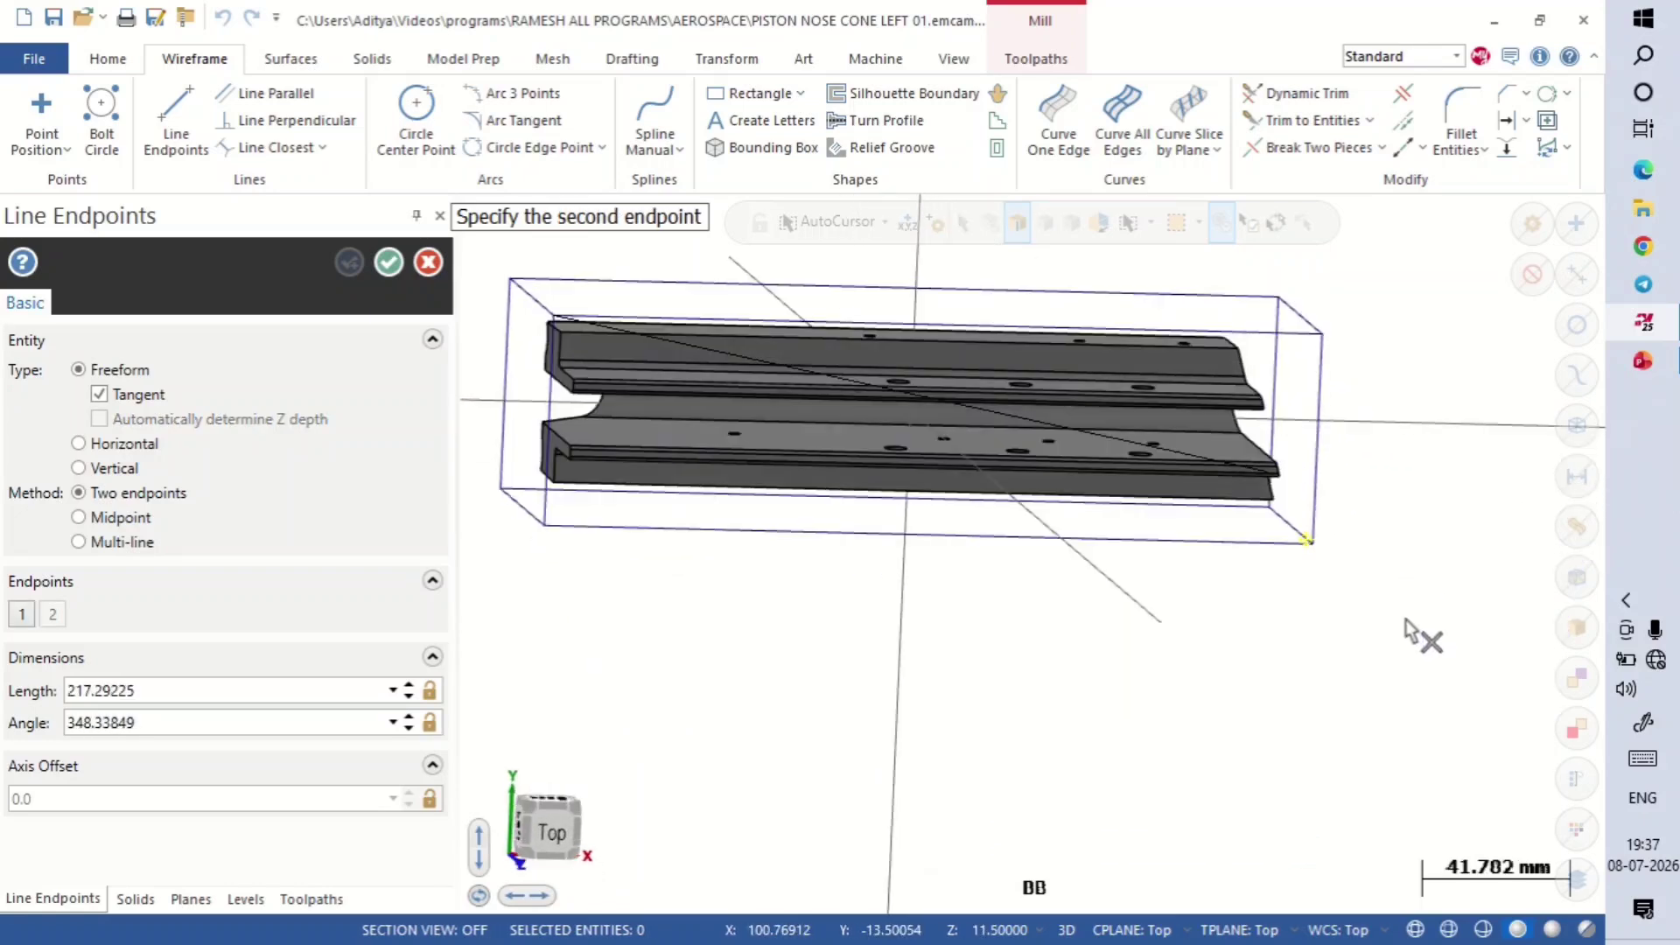
left_click(1312, 543)
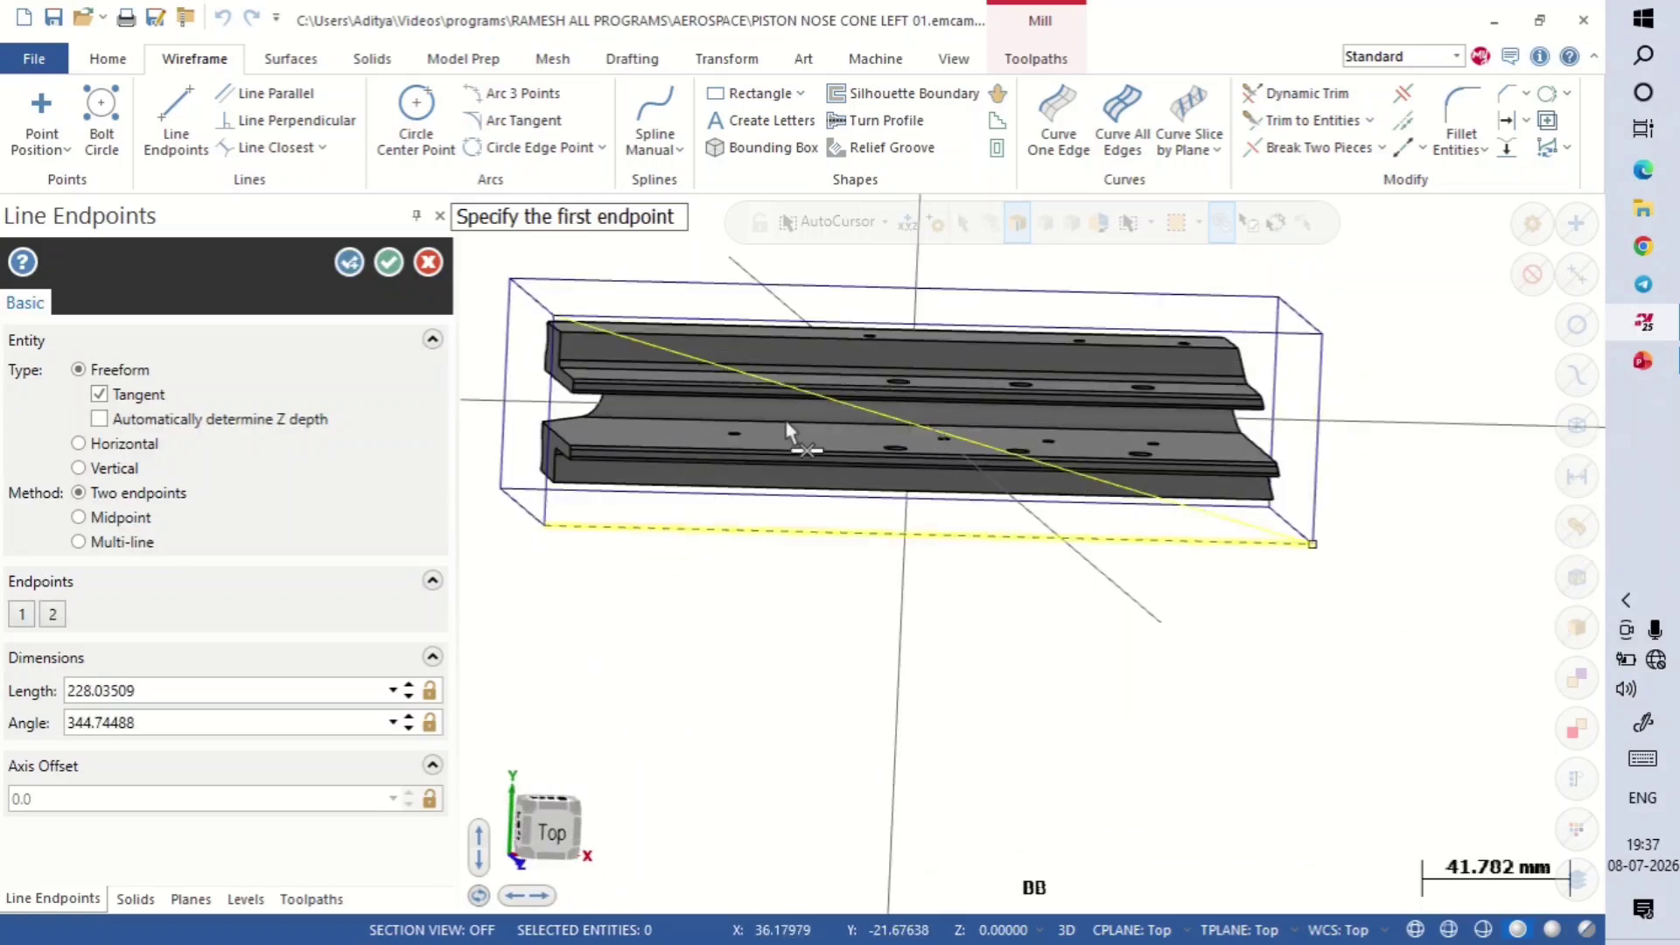
left_click(386, 265)
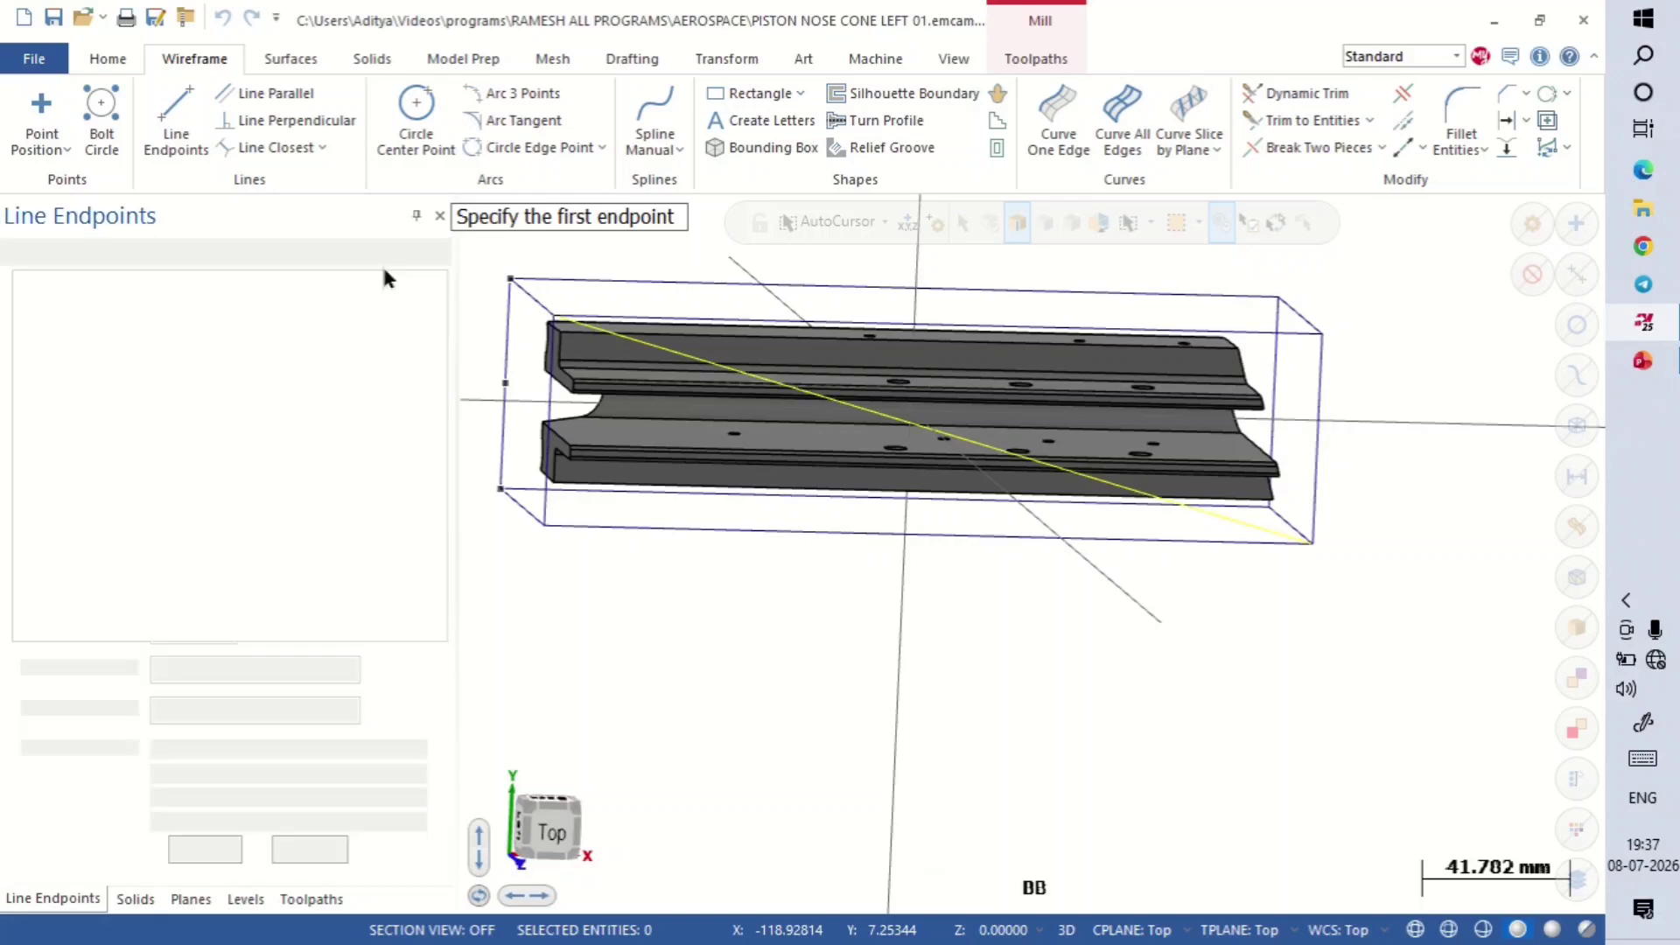
Step: Move the part and bounding box to the origin, using the midpoint of the top-face diagonal line as the reference point
right_click(1403, 364)
left_click(1366, 564)
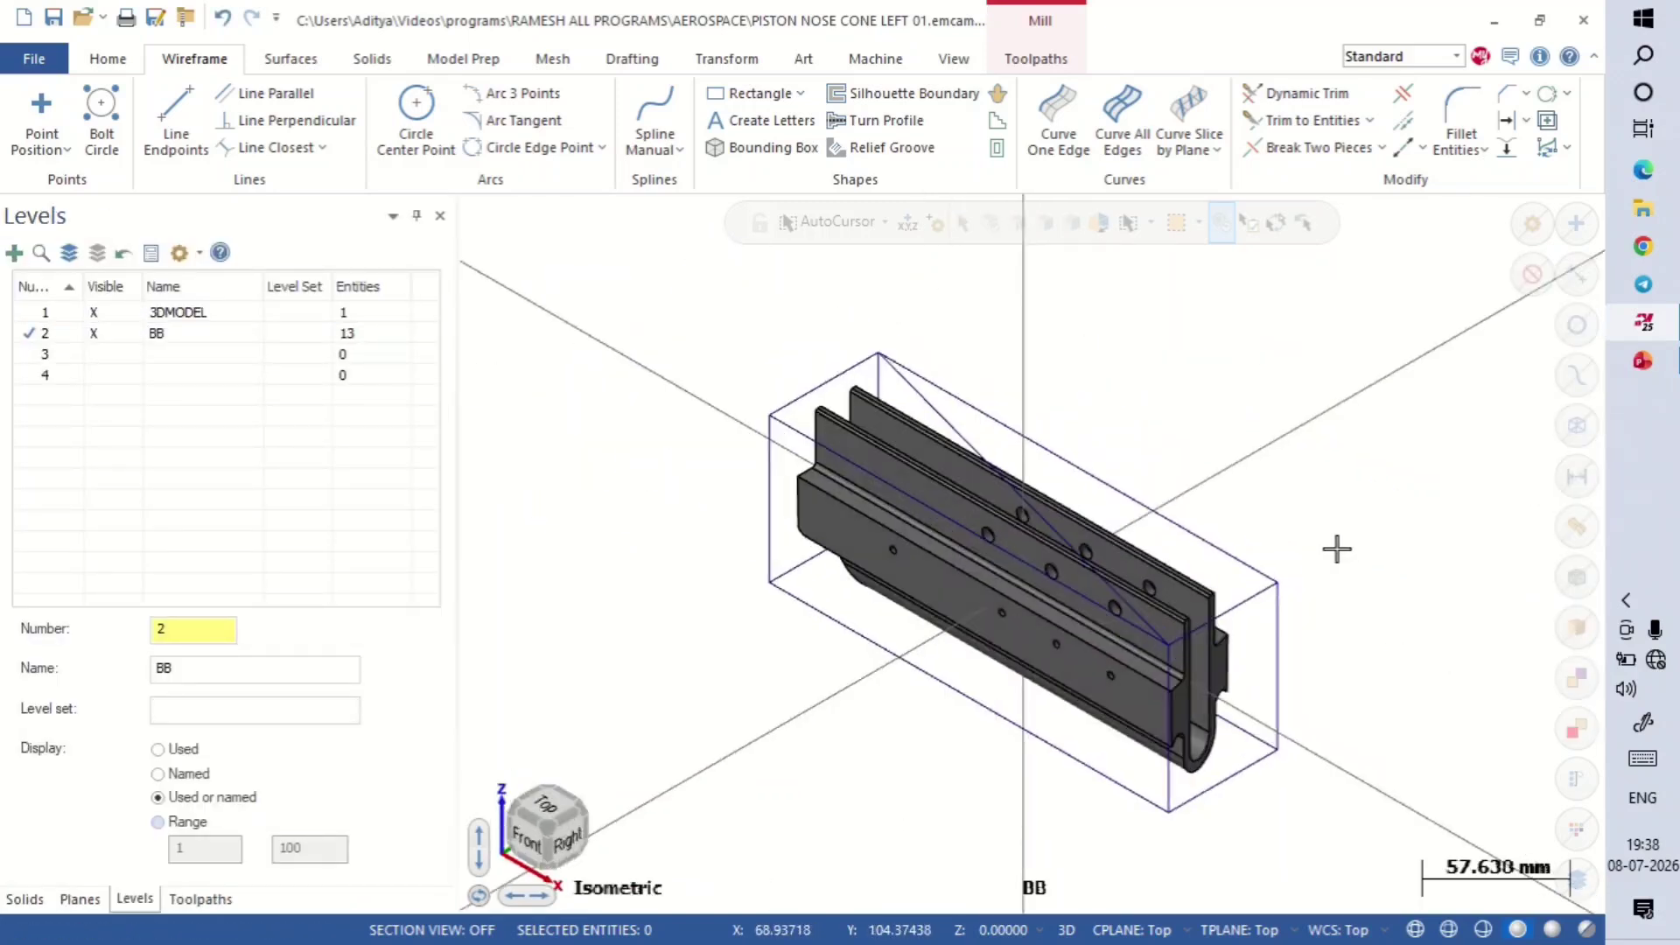
scroll(1312, 761, "up", 1)
scroll(927, 613, "down", 1)
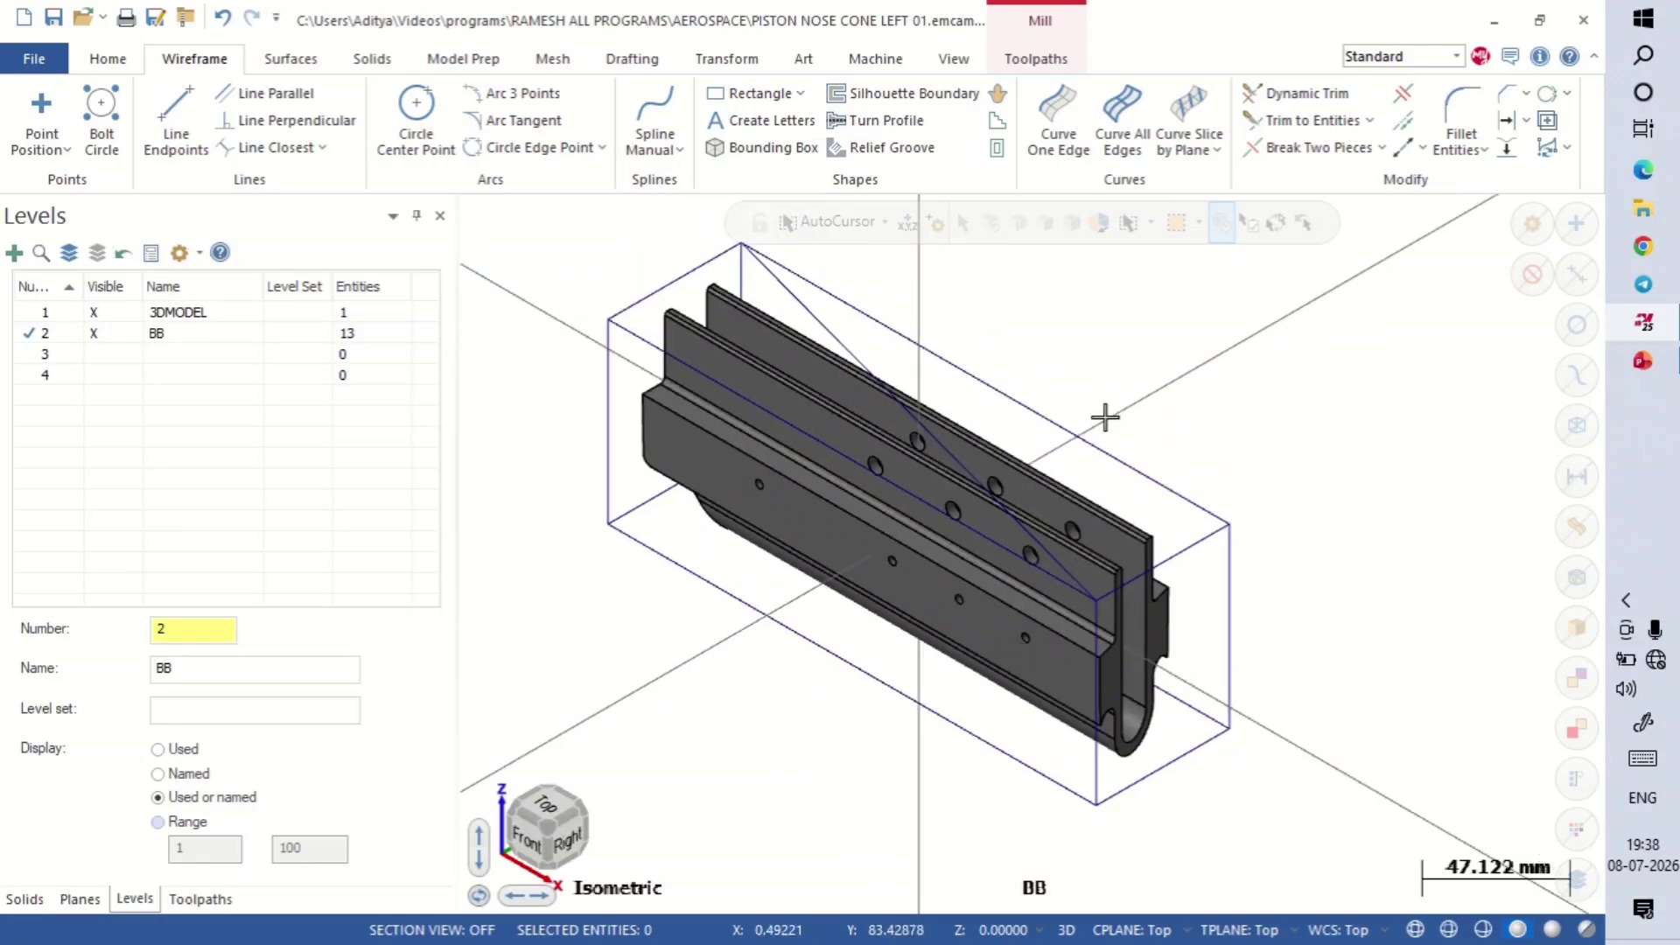
scroll(1304, 495, "down", 1)
scroll(1121, 379, "up", 1)
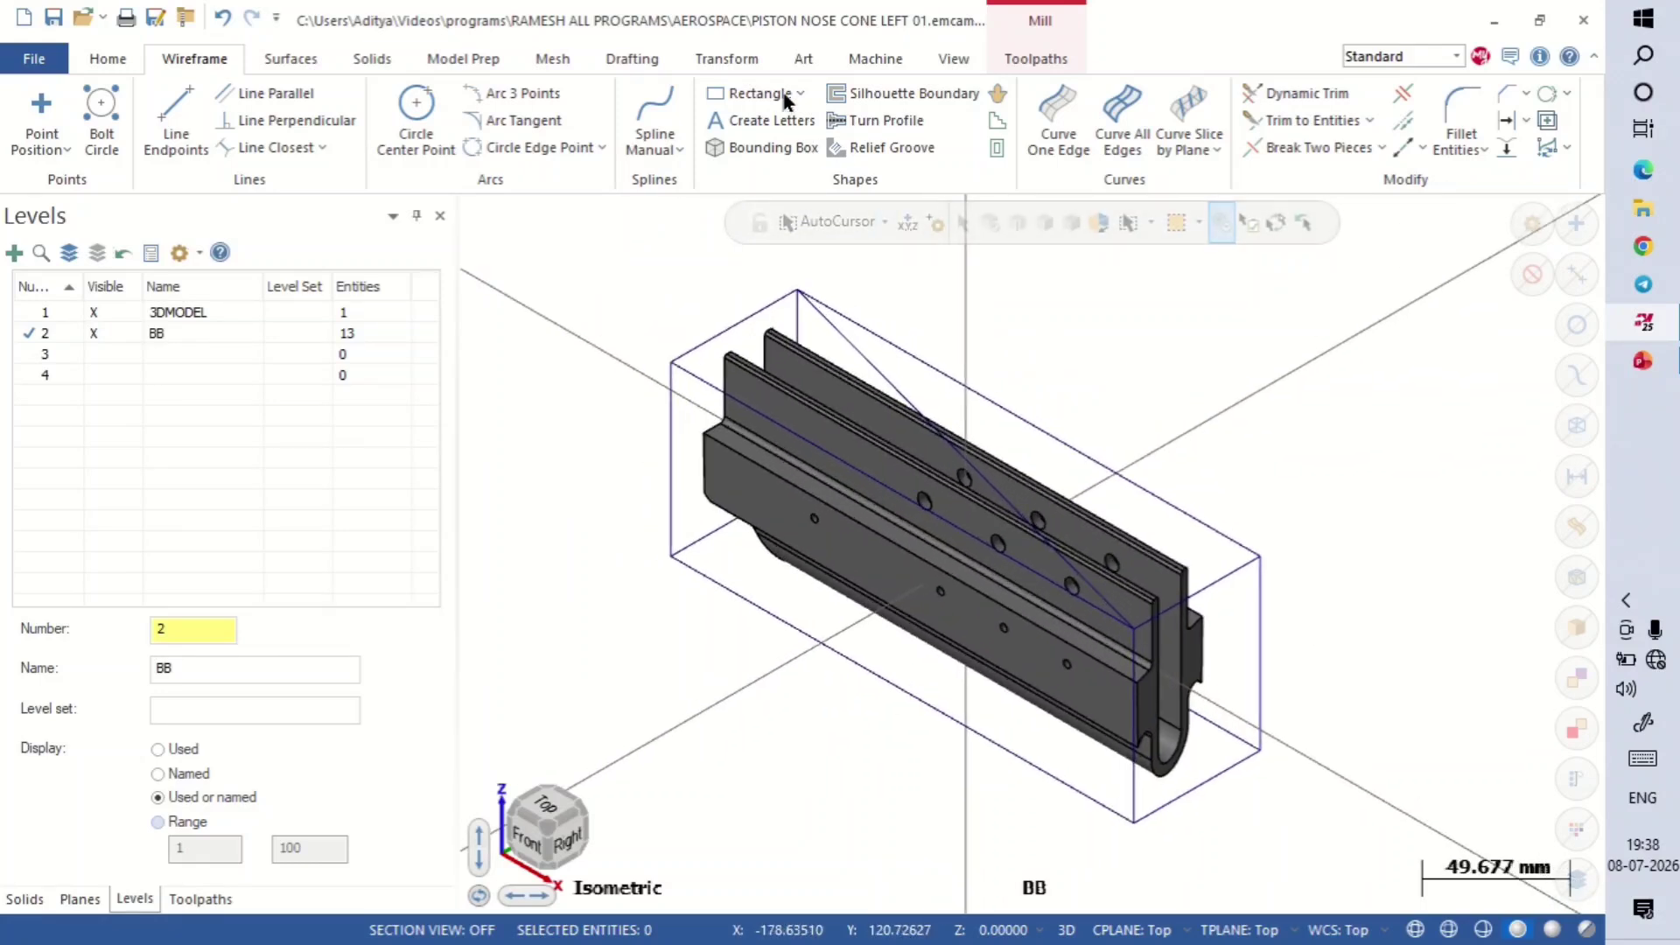
left_click(707, 61)
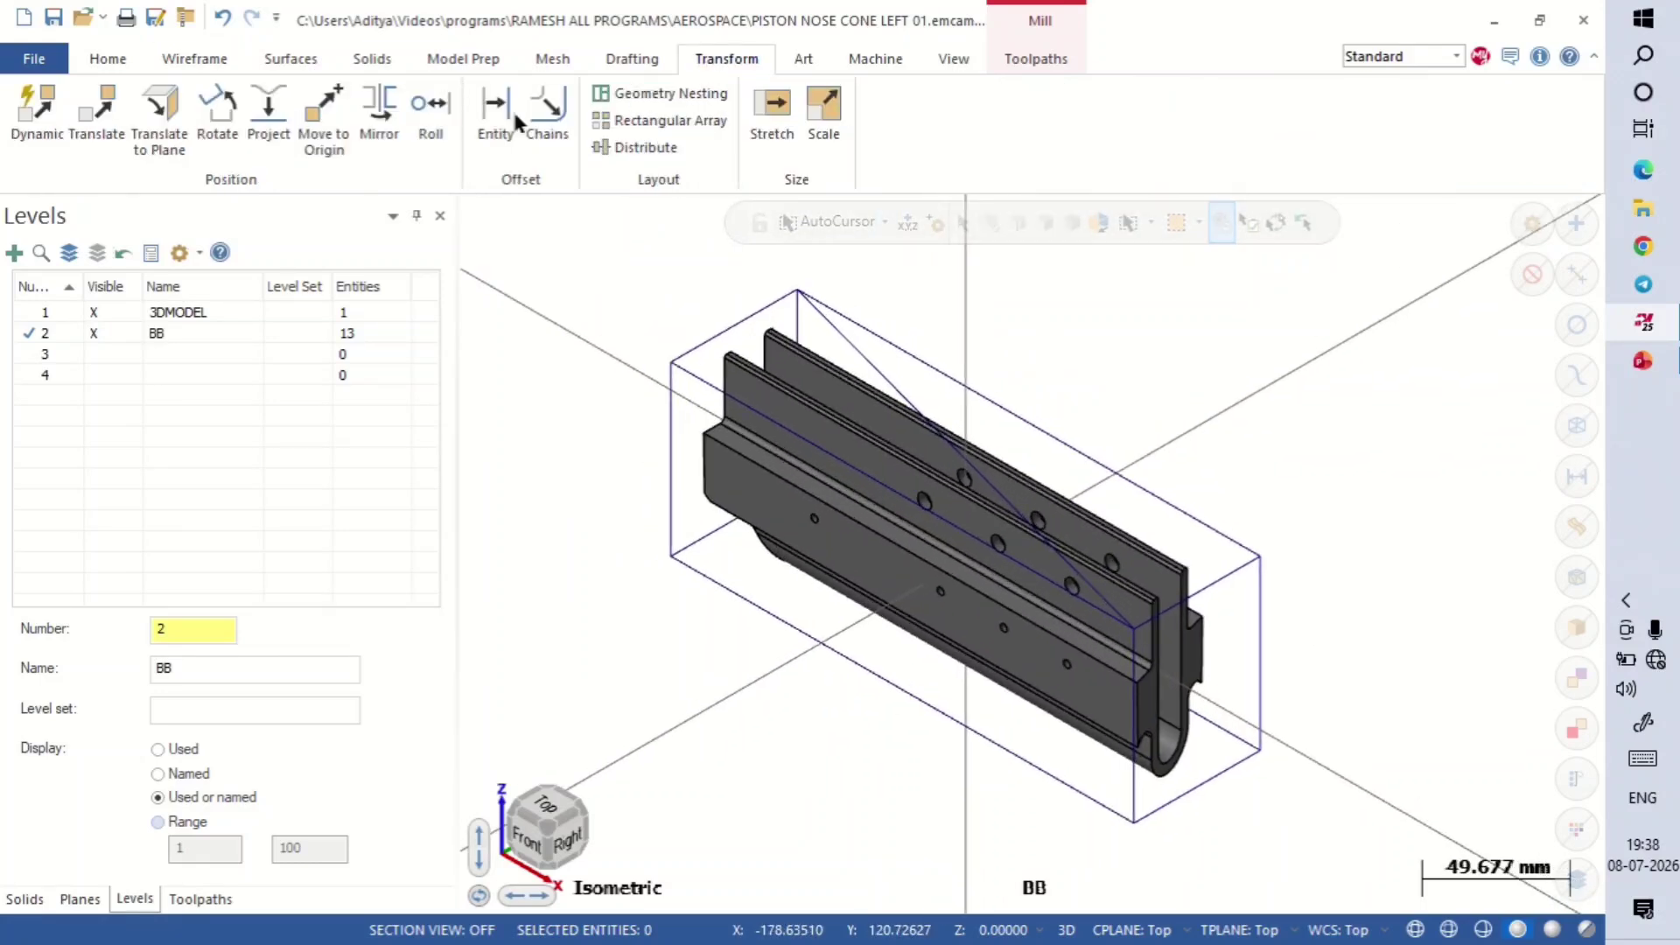
left_click(330, 125)
scroll(892, 440, "up", 1)
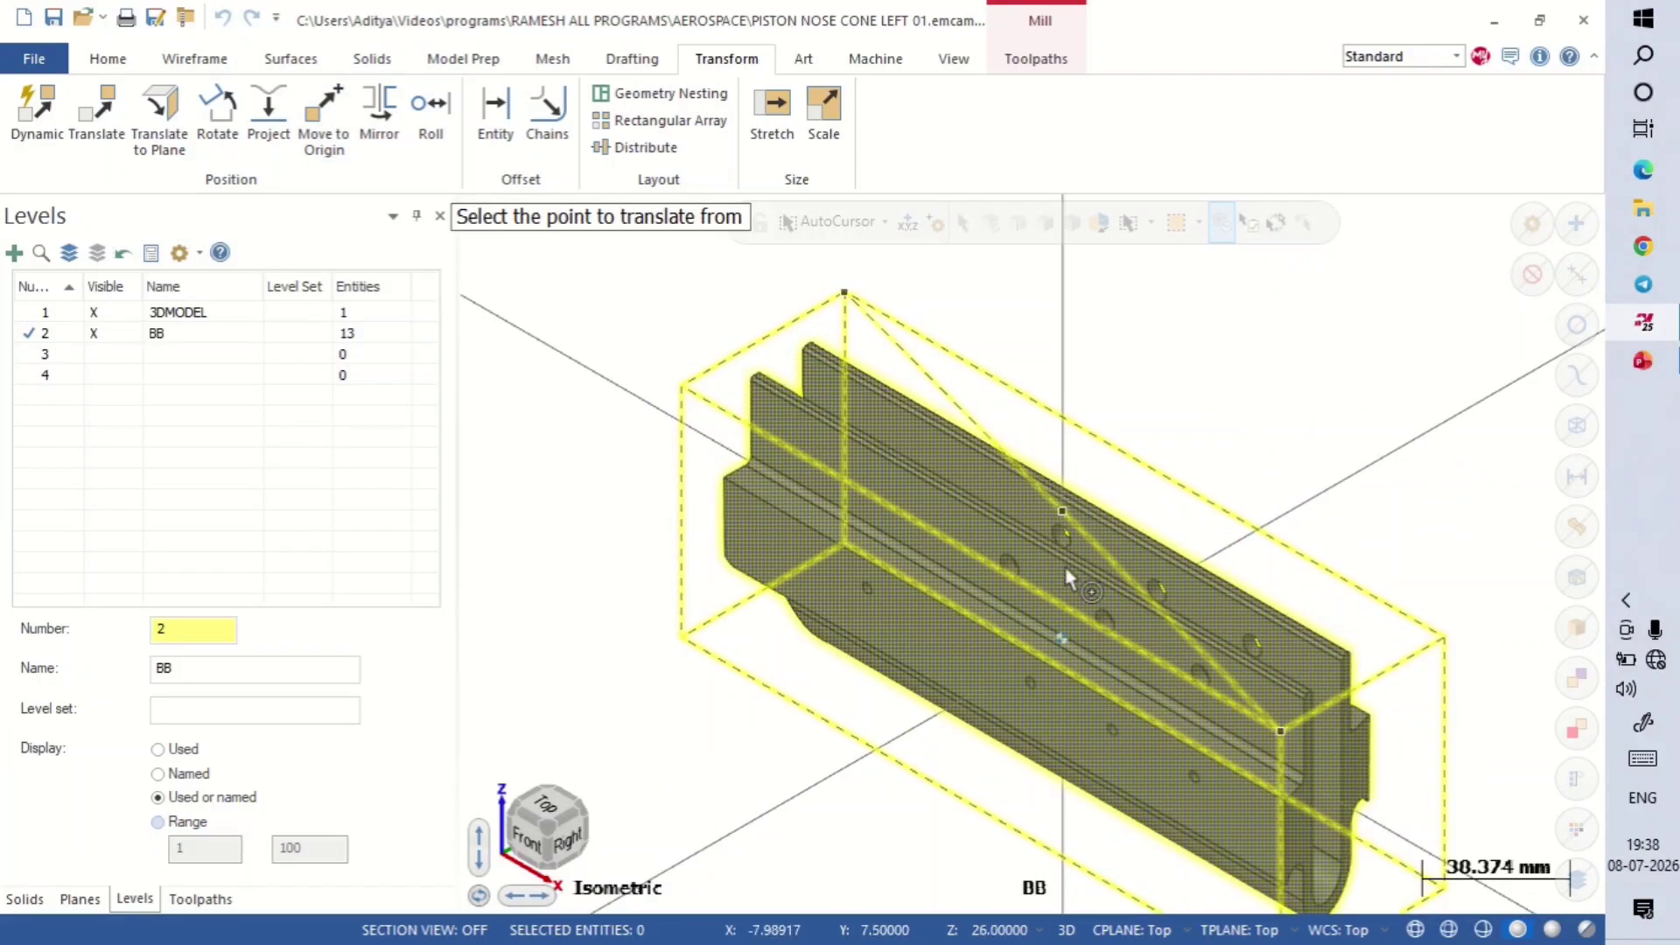
scroll(1067, 578, "up", 4)
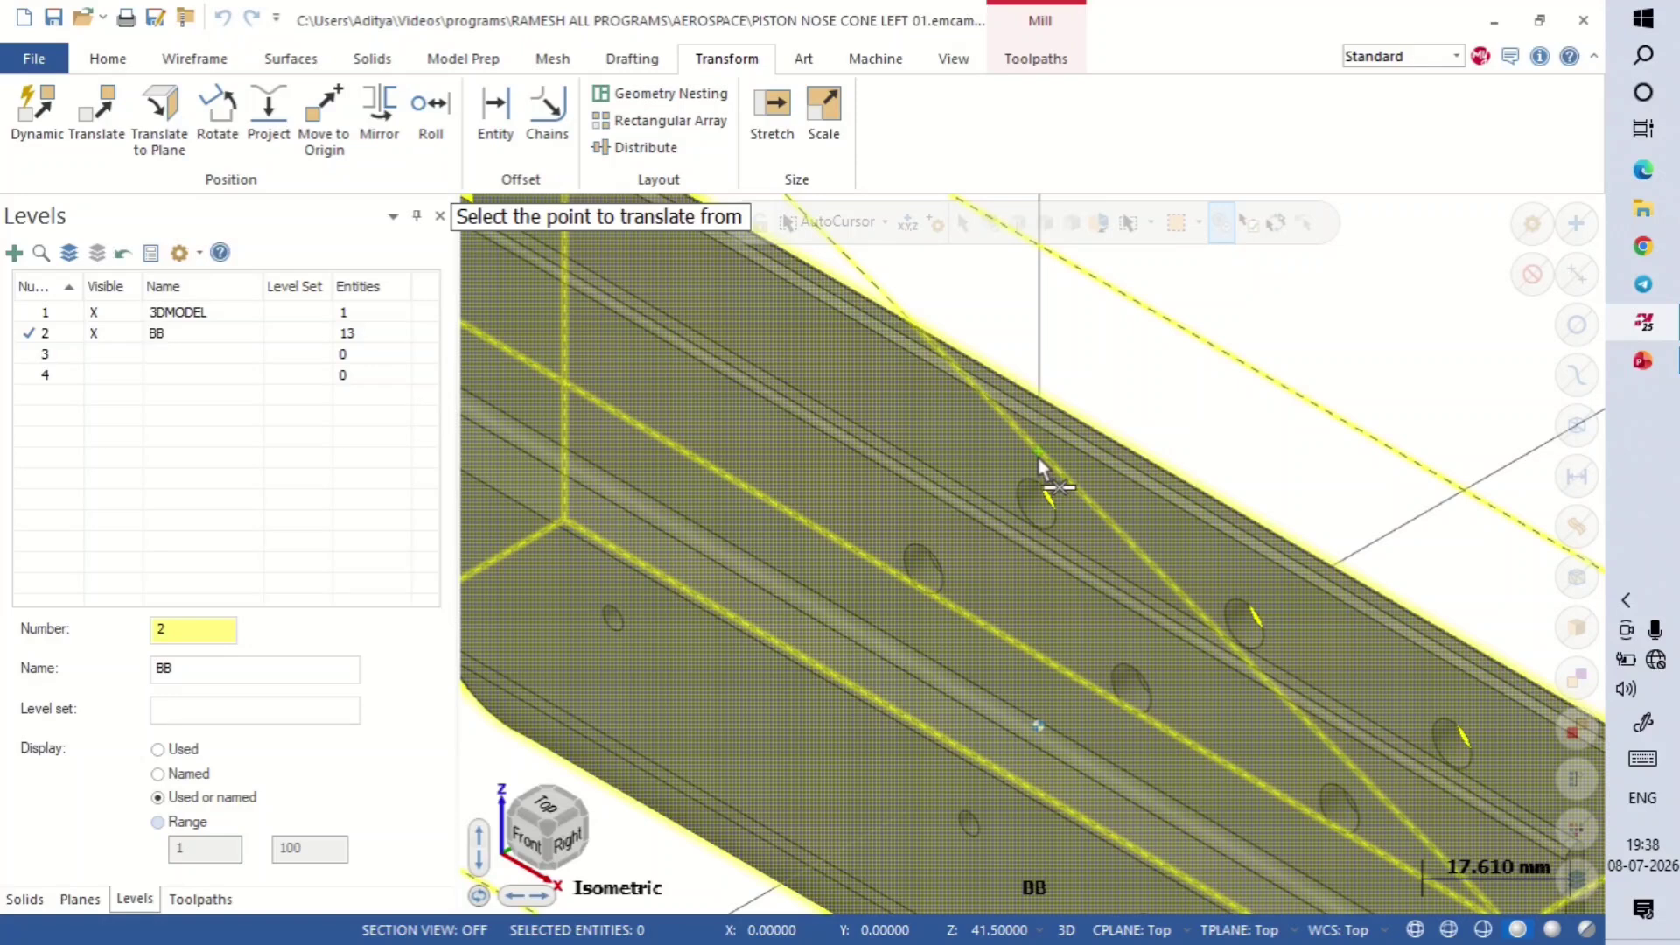
left_click(1038, 456)
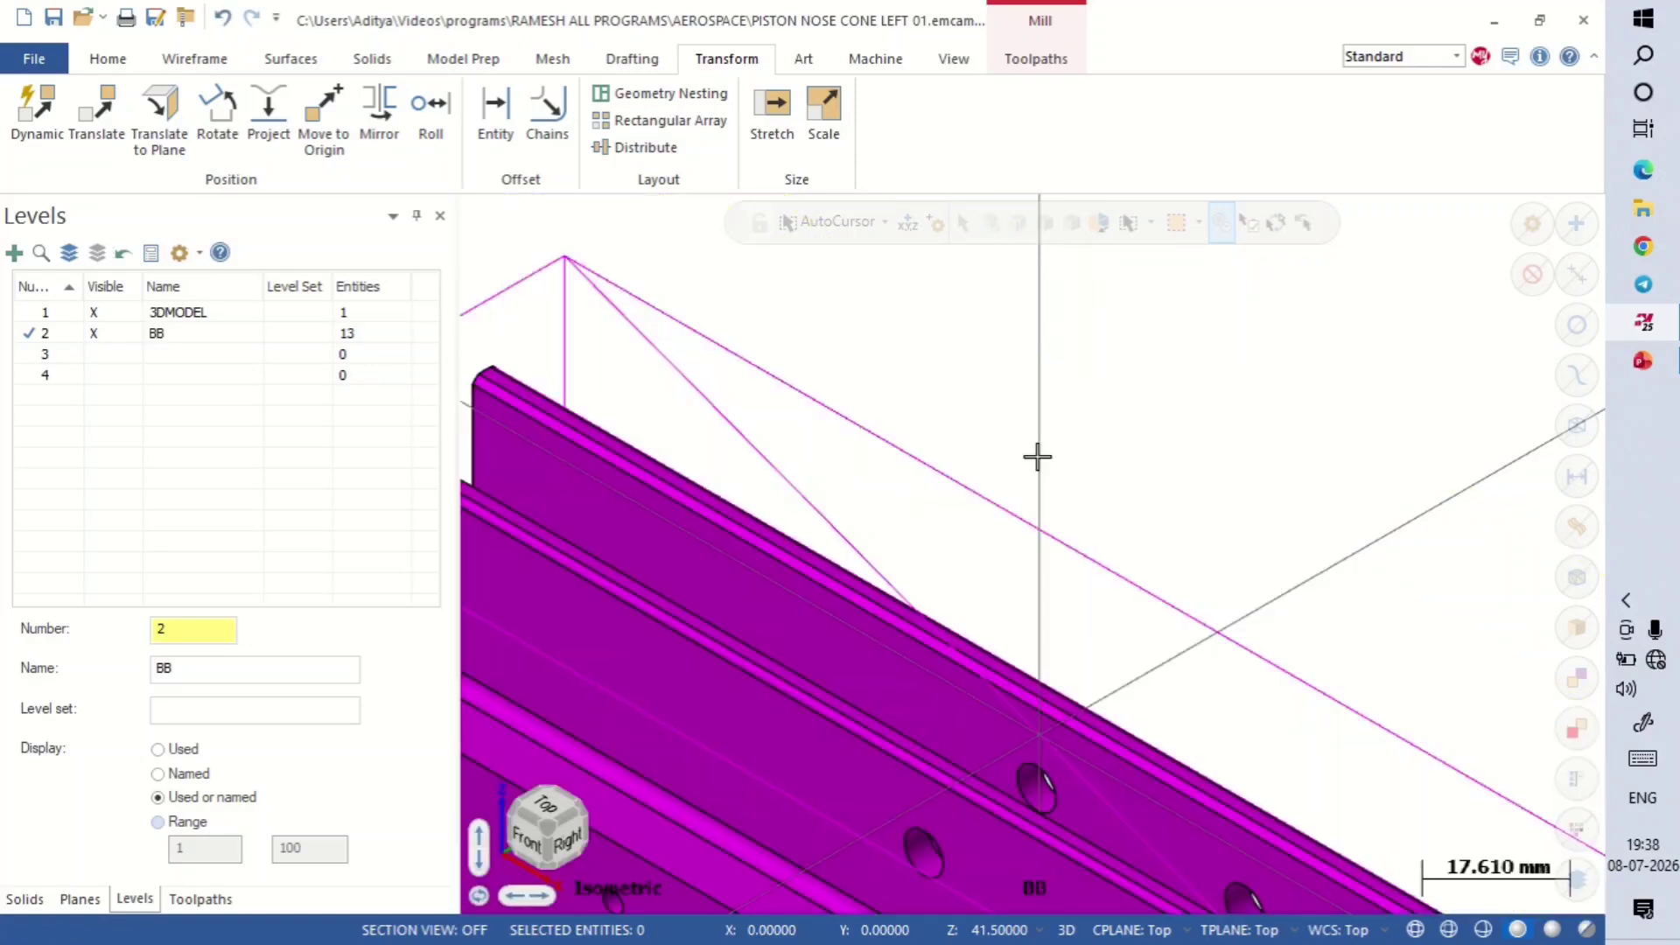
scroll(1068, 411, "down", 3)
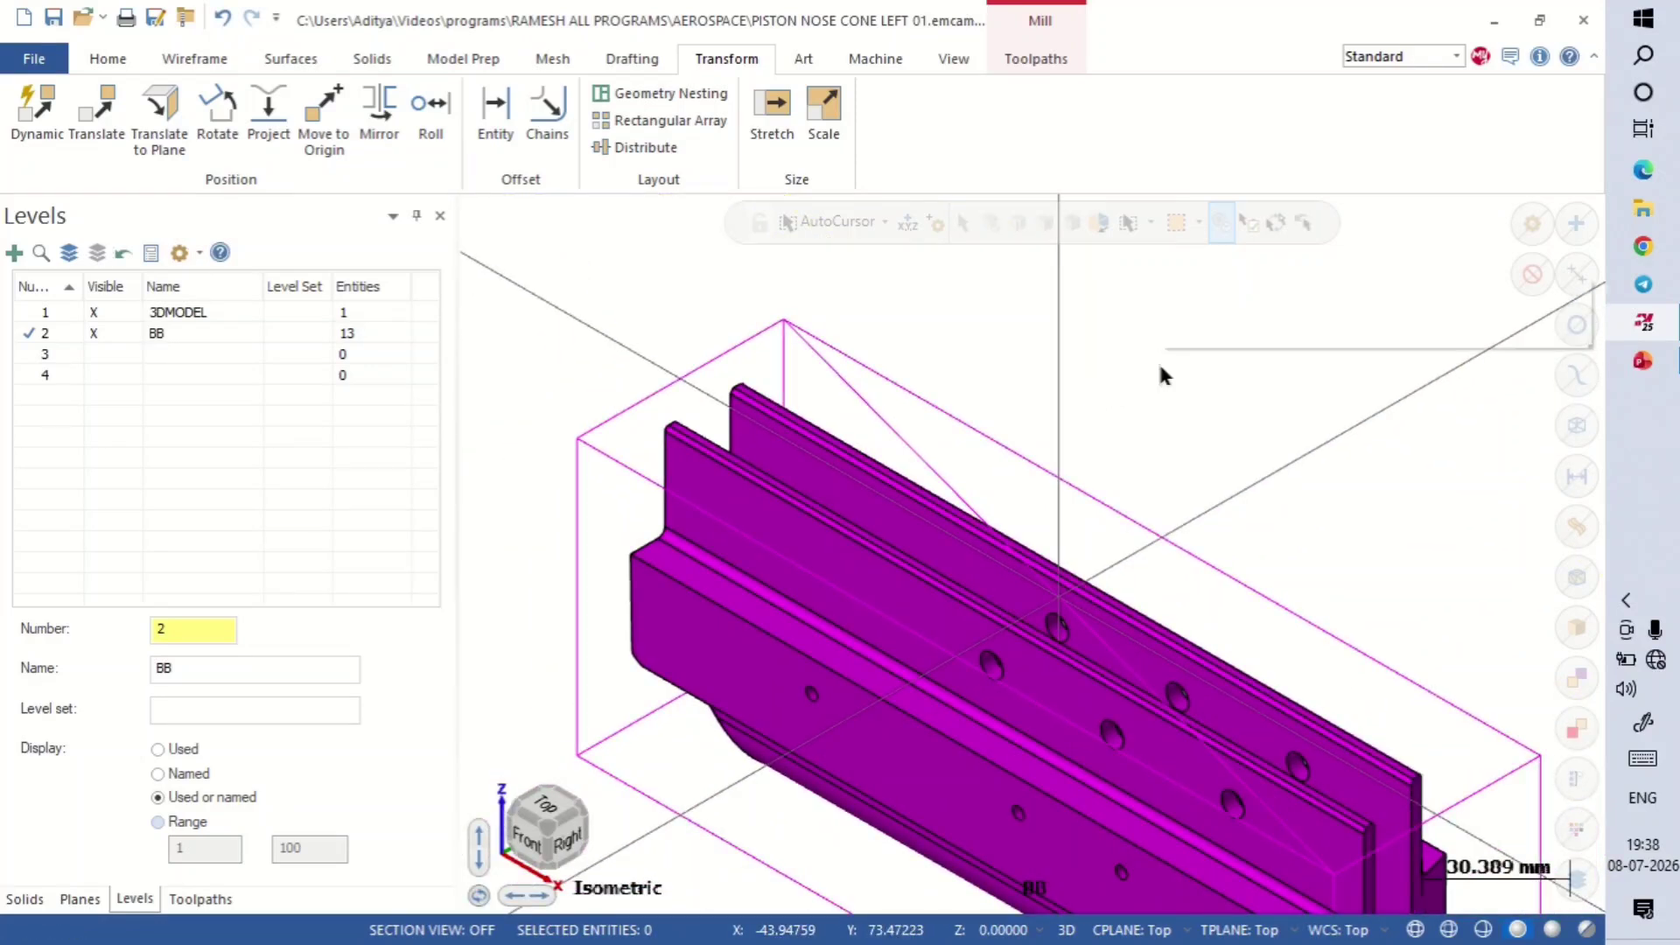
Step: Clear the result colours from the moved part and bounding box
right_click(1163, 367)
left_click(1268, 335)
scroll(1147, 404, "down", 1)
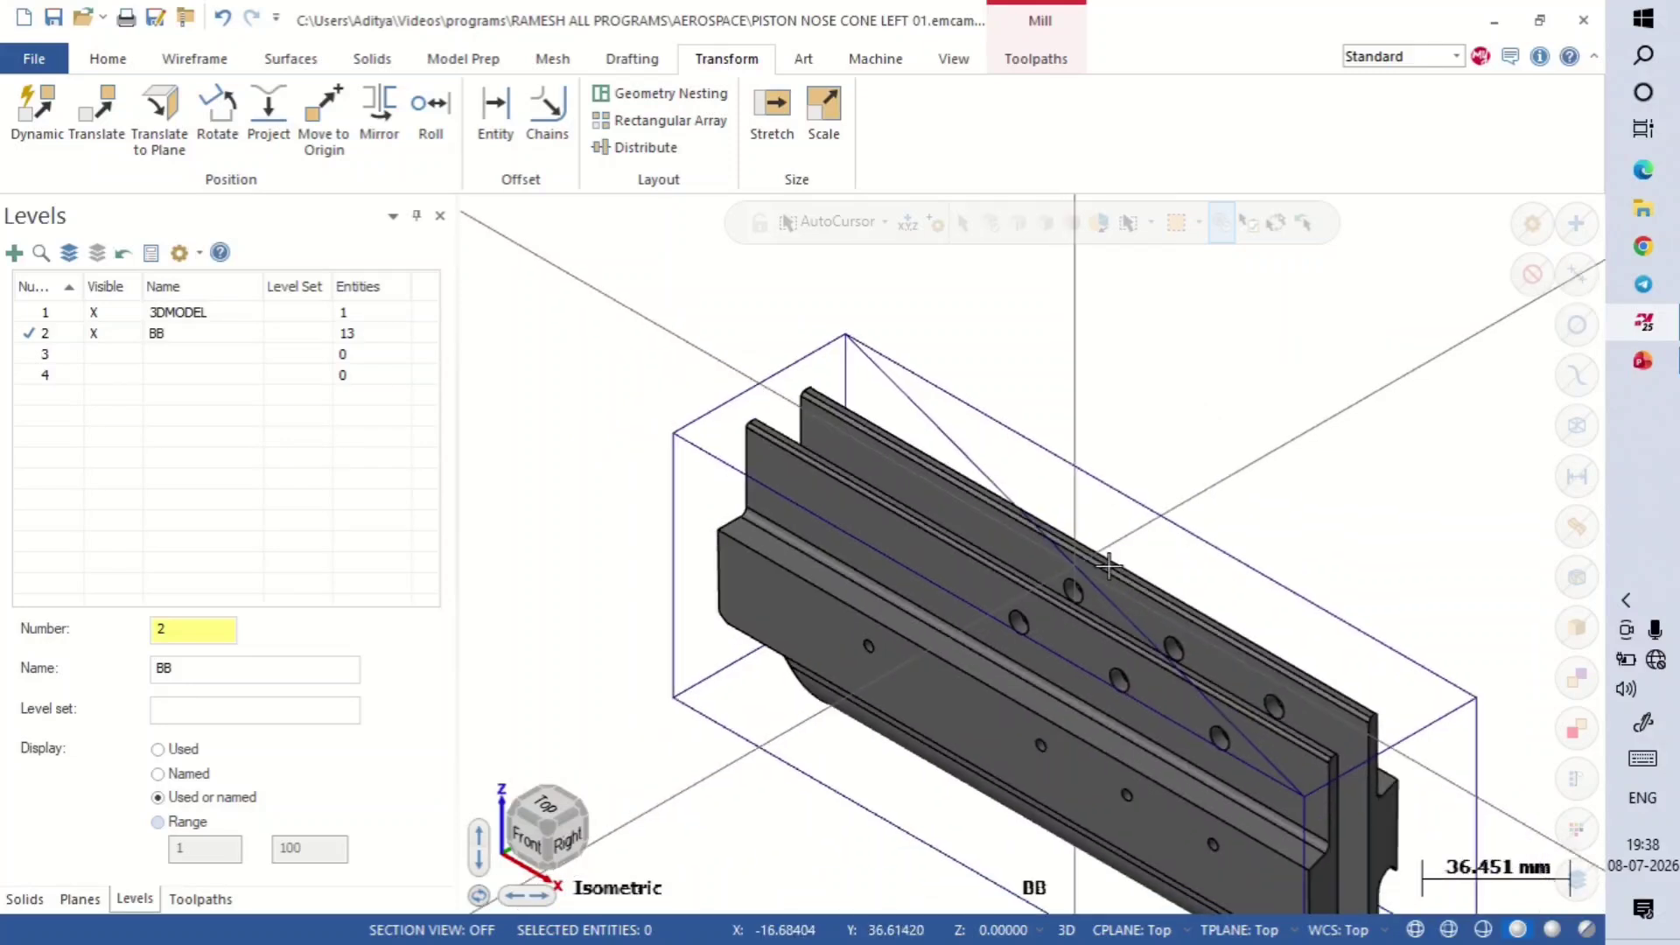
Step: Delete the diagonal line on the bounding box's top face
scroll(1062, 660, "up", 1)
scroll(1066, 660, "up", 3)
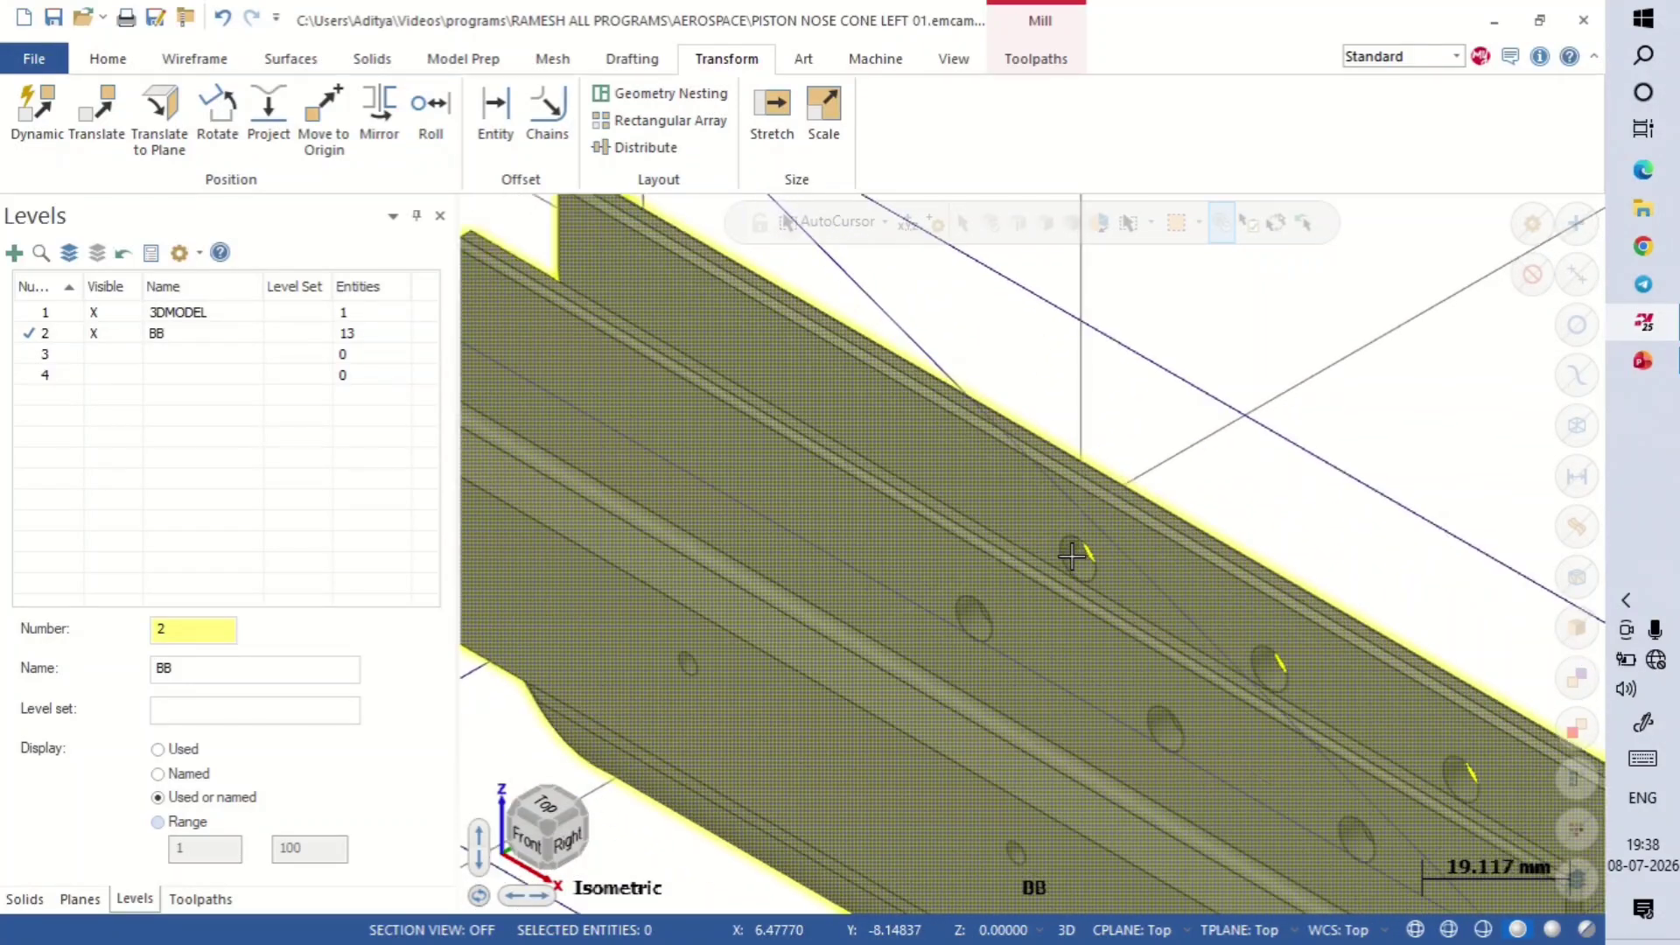
scroll(1070, 559, "down", 1)
scroll(1071, 560, "down", 1)
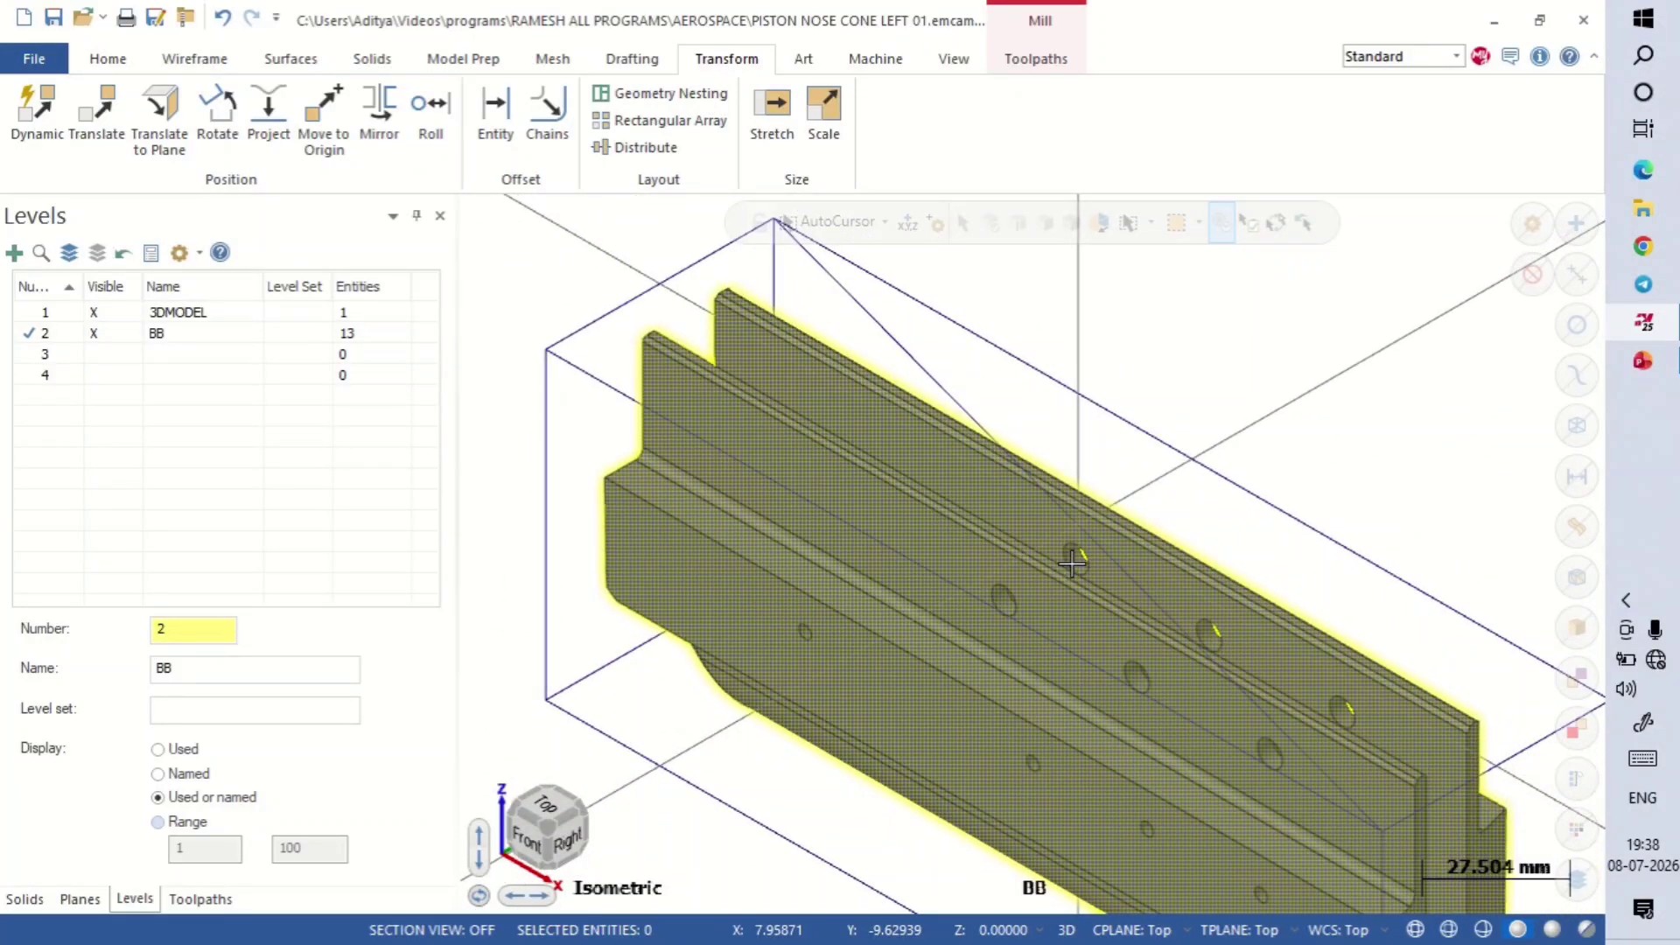
scroll(1071, 559, "down", 1)
left_click(947, 396)
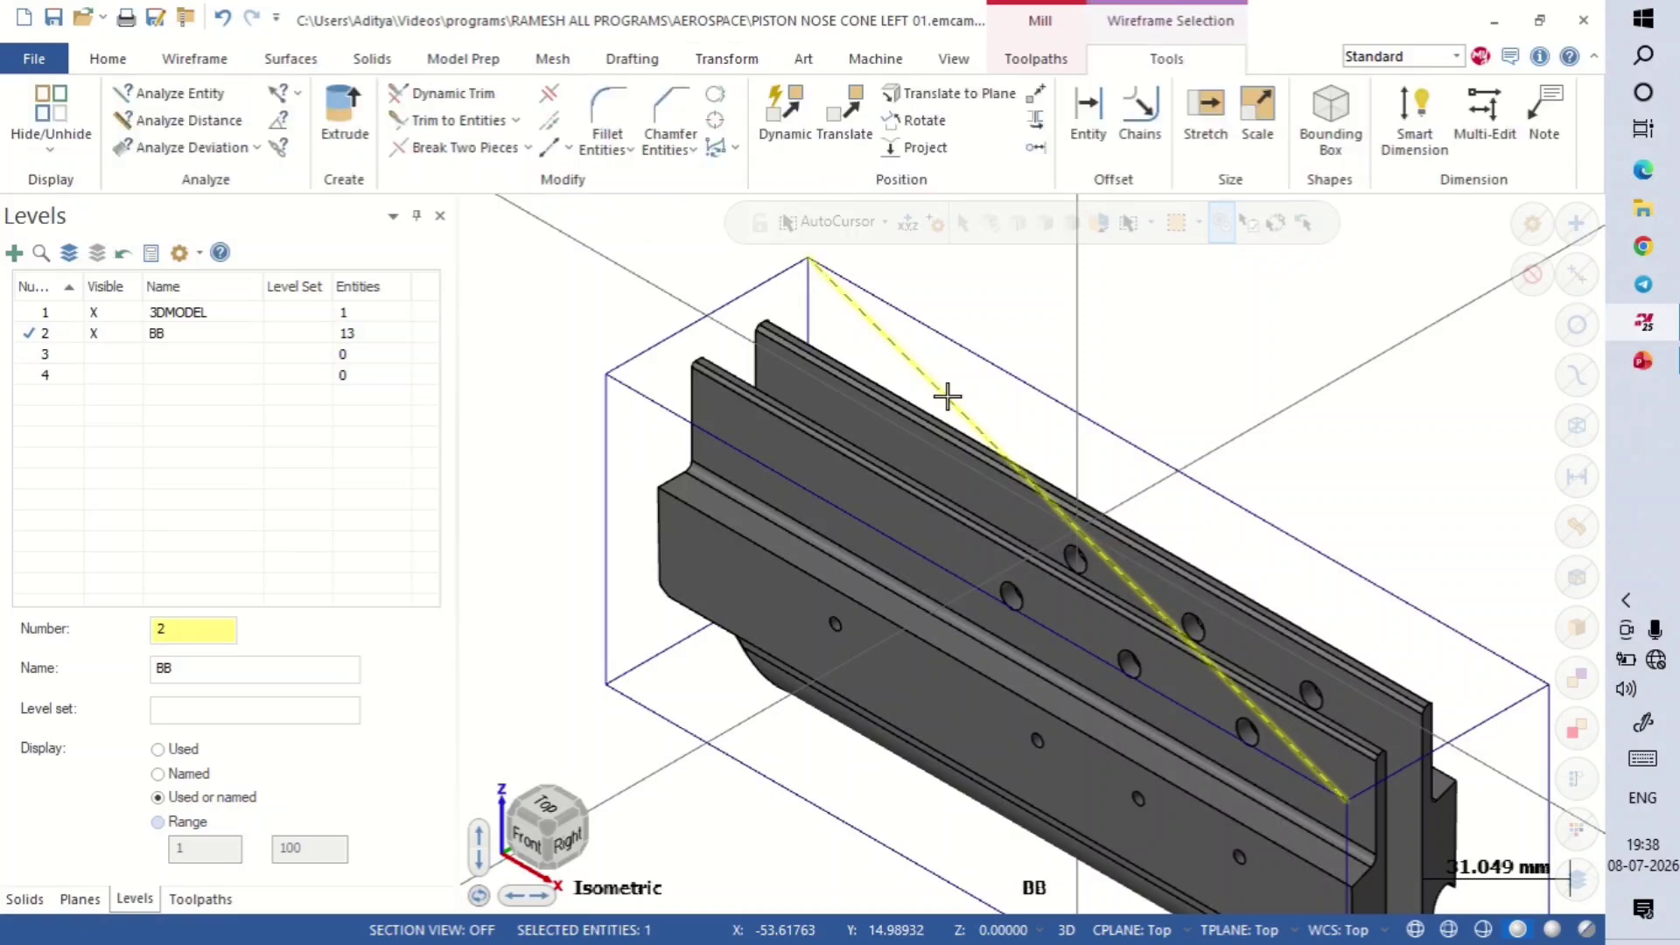
key("Delete")
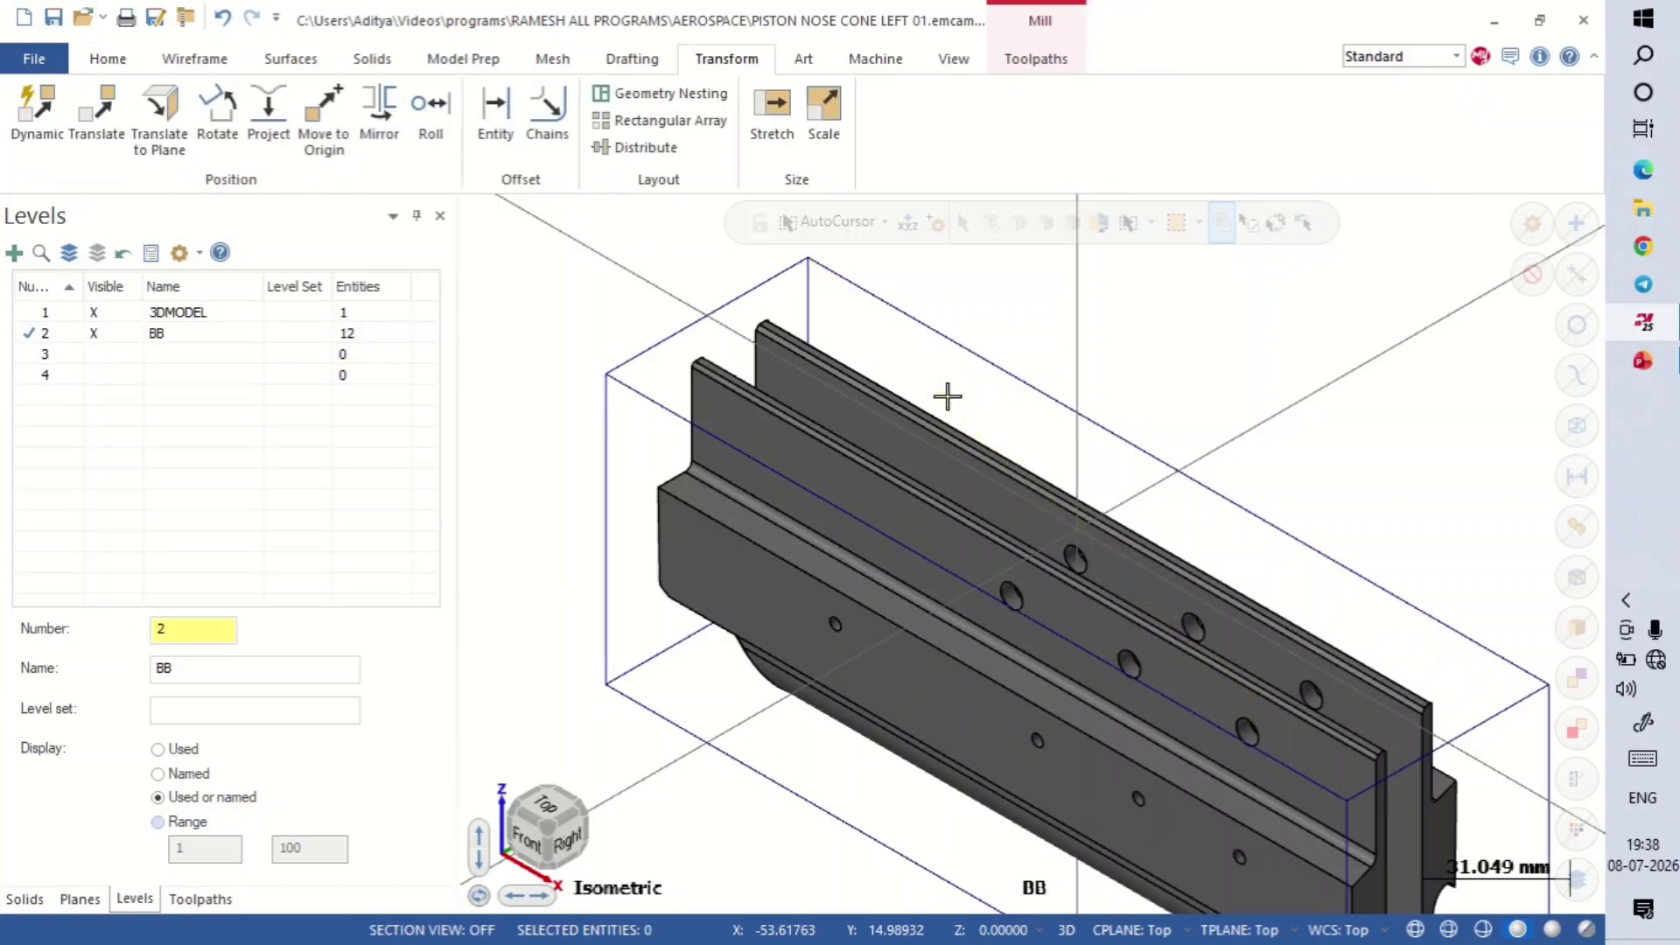
Step: Check the moved geometry in front and top views and make level 3 the active level
key("alt+1")
key("alt+2")
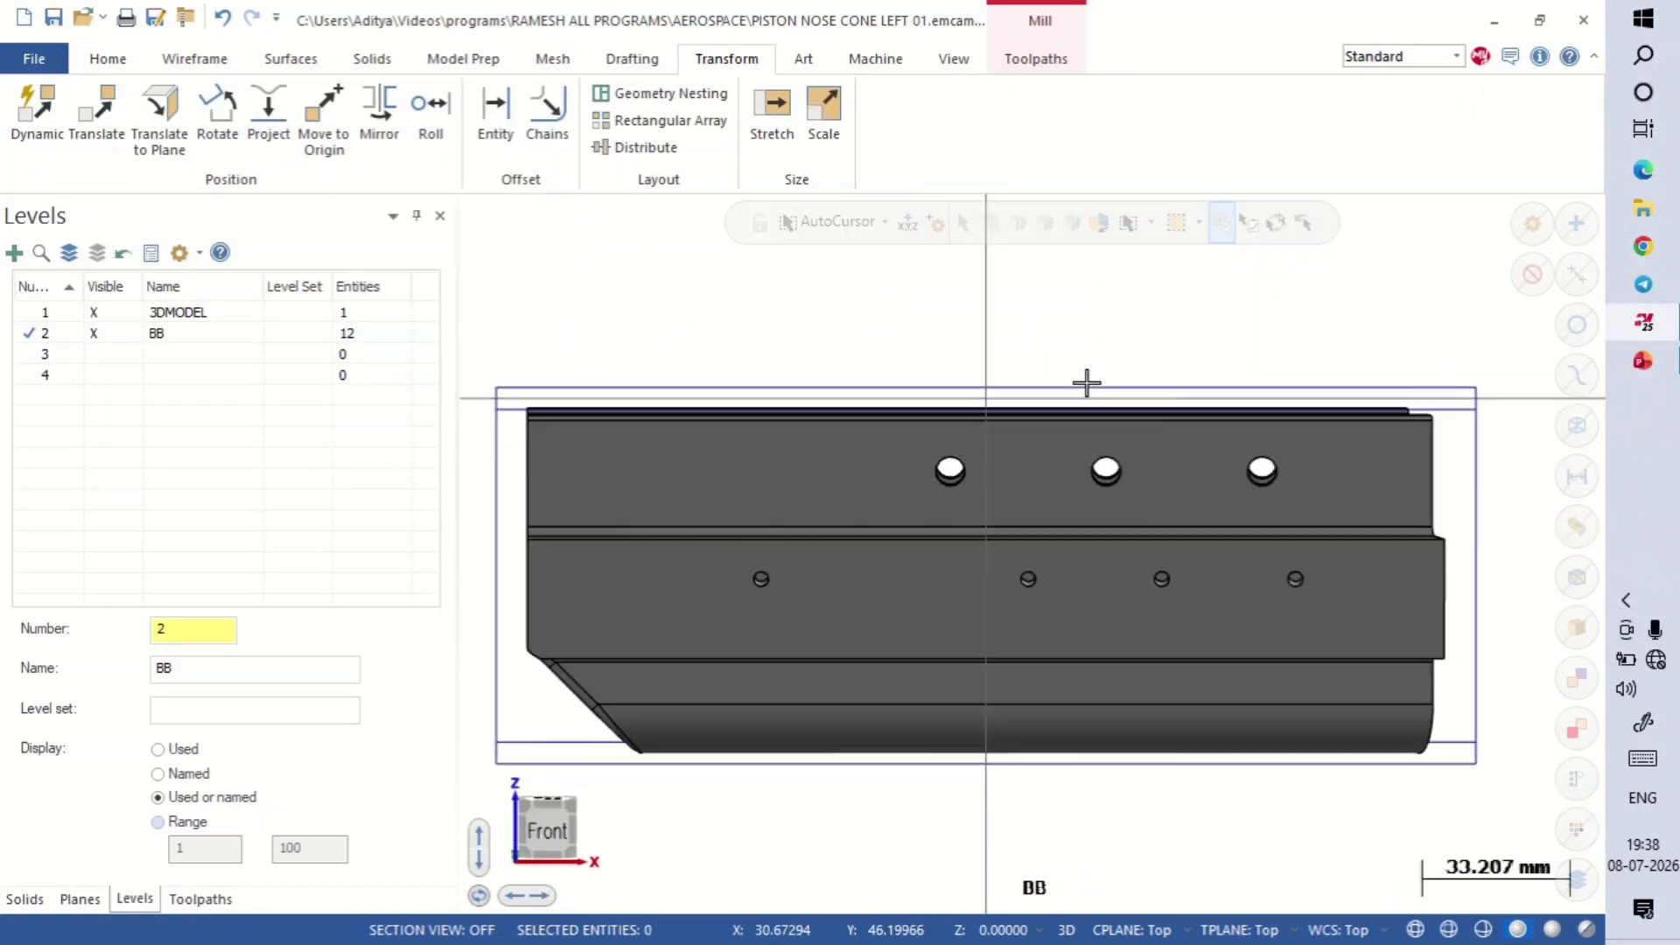
key("alt+1")
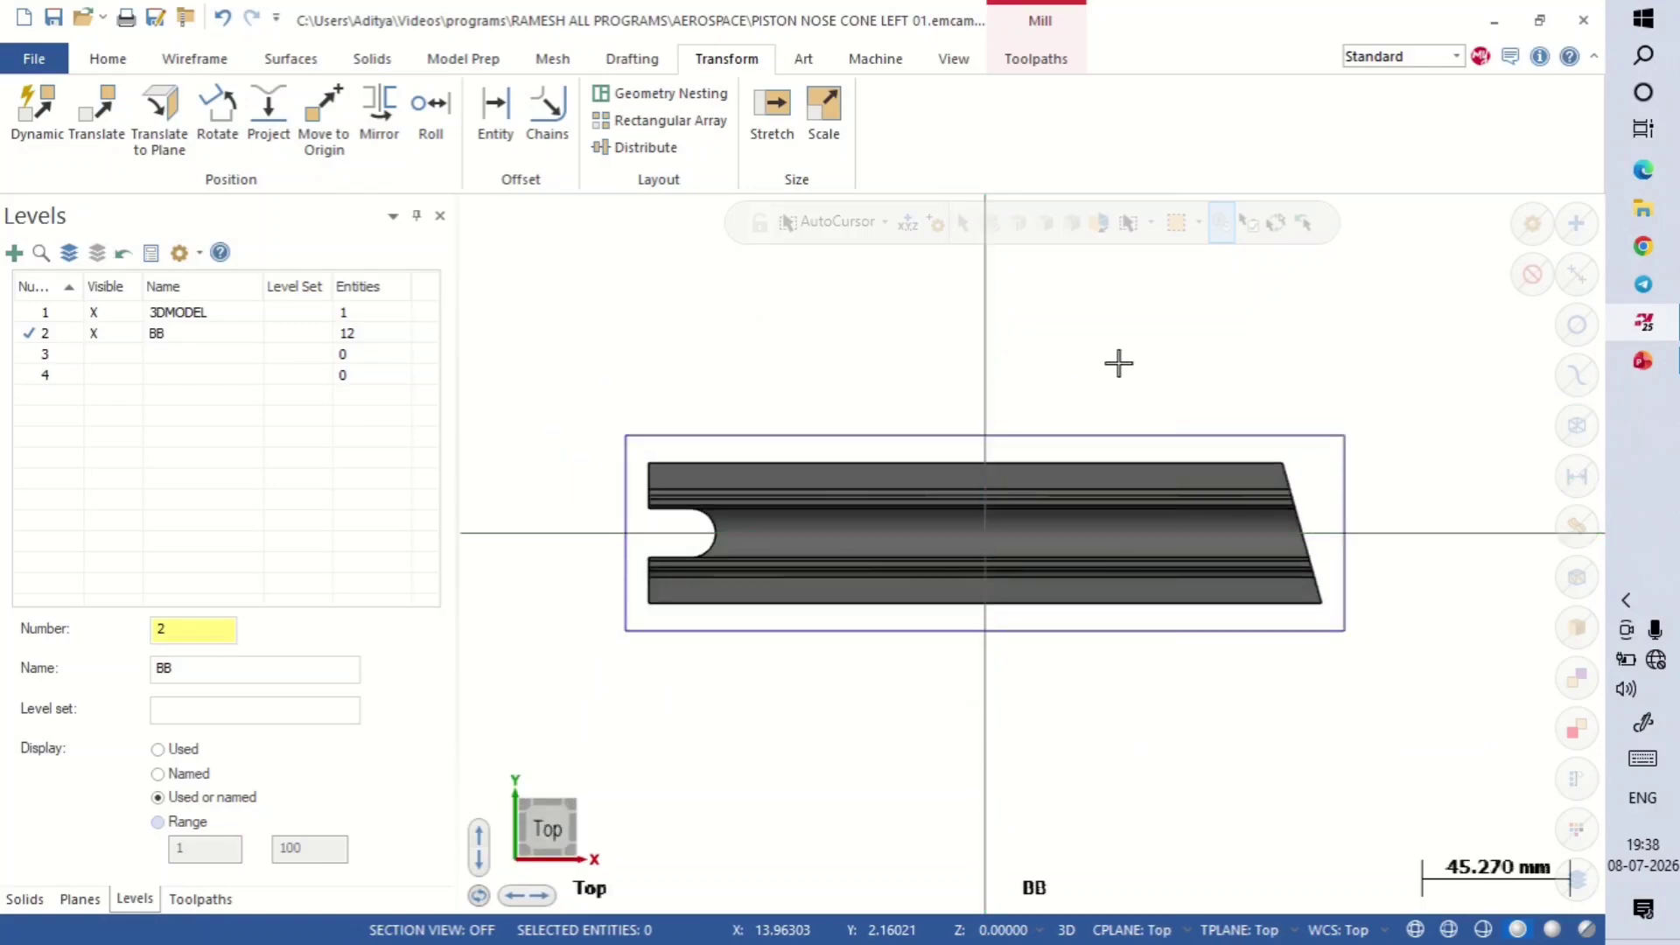
scroll(1118, 361, "up", 1)
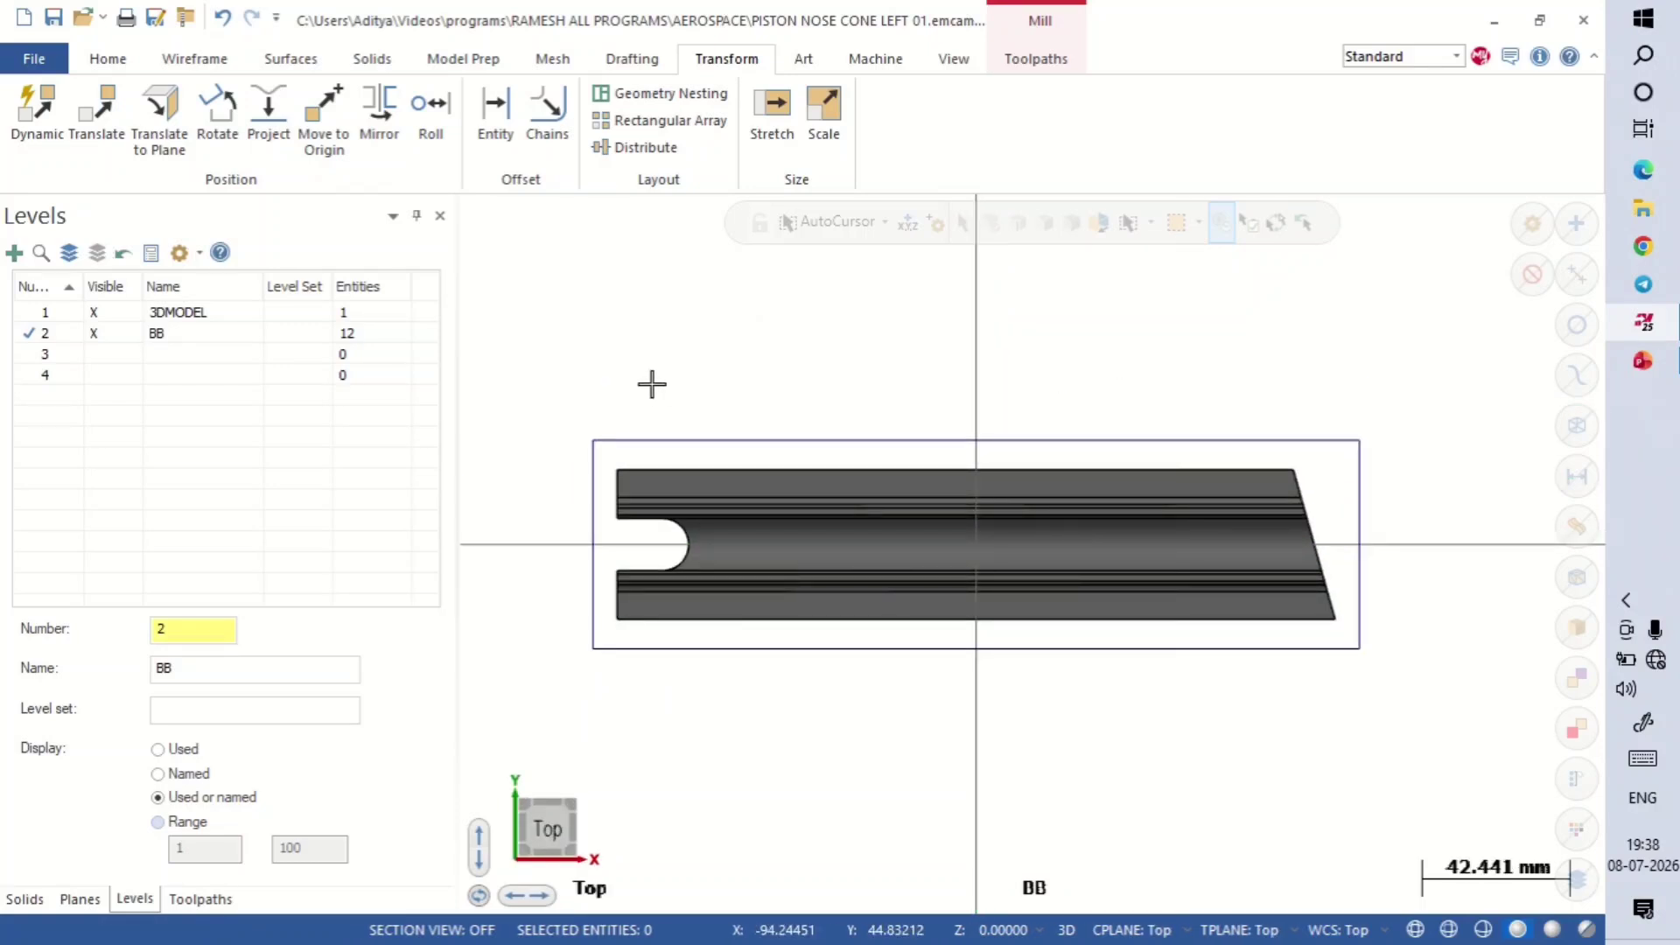
scroll(665, 376, "up", 2)
scroll(667, 376, "down", 3)
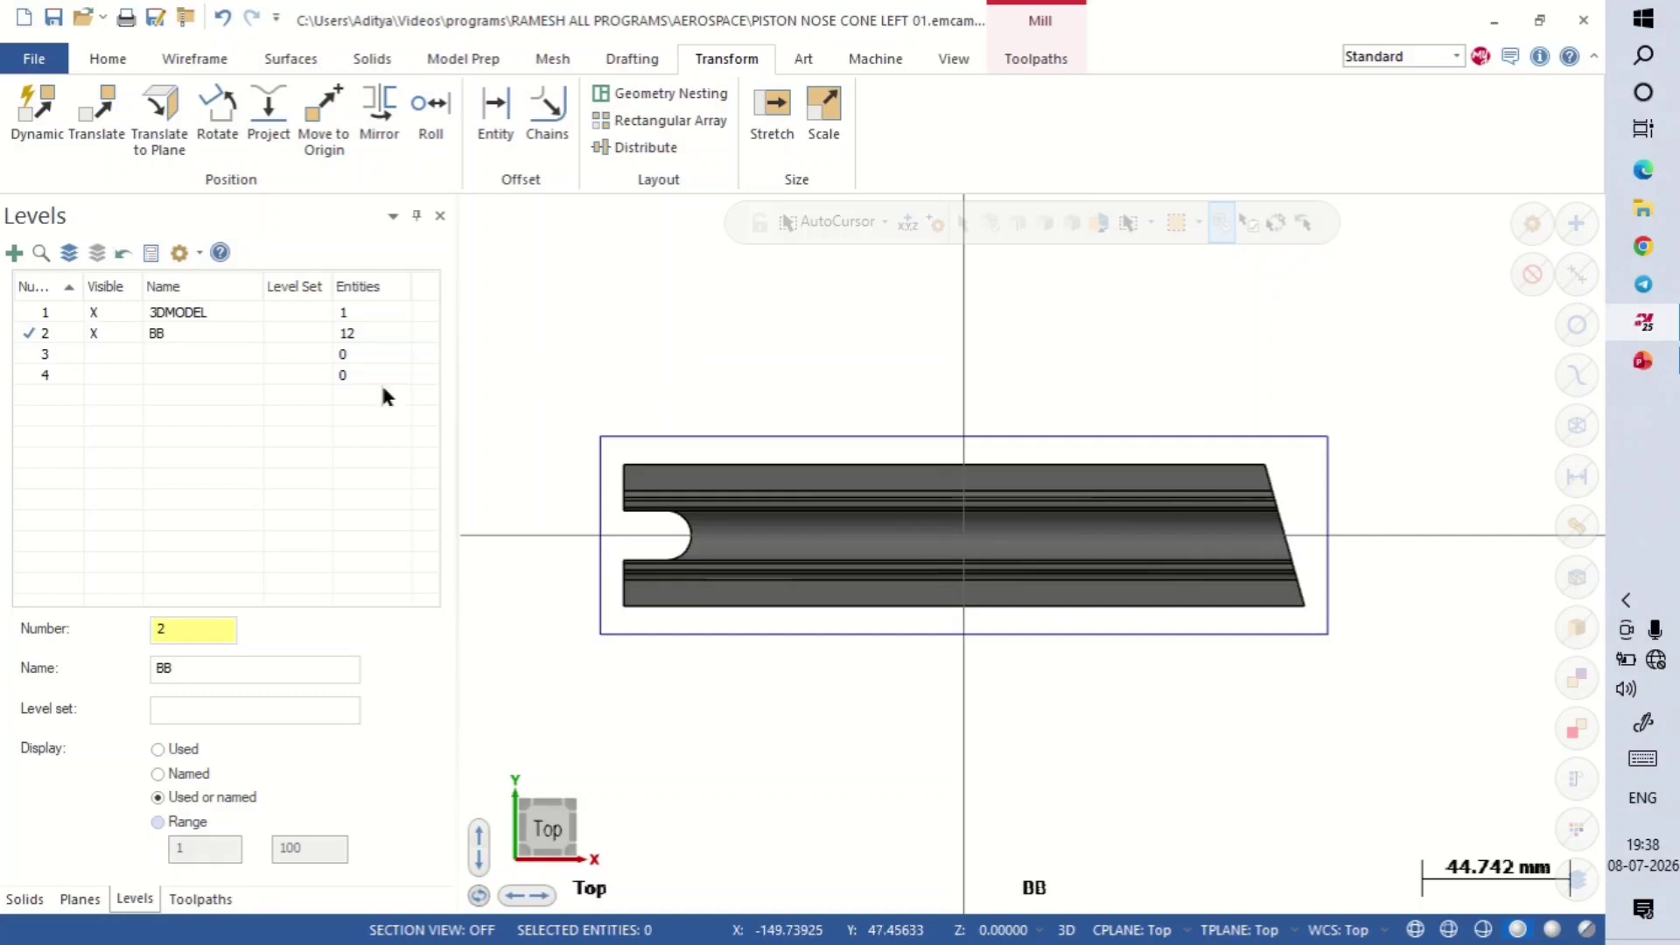
left_click(32, 353)
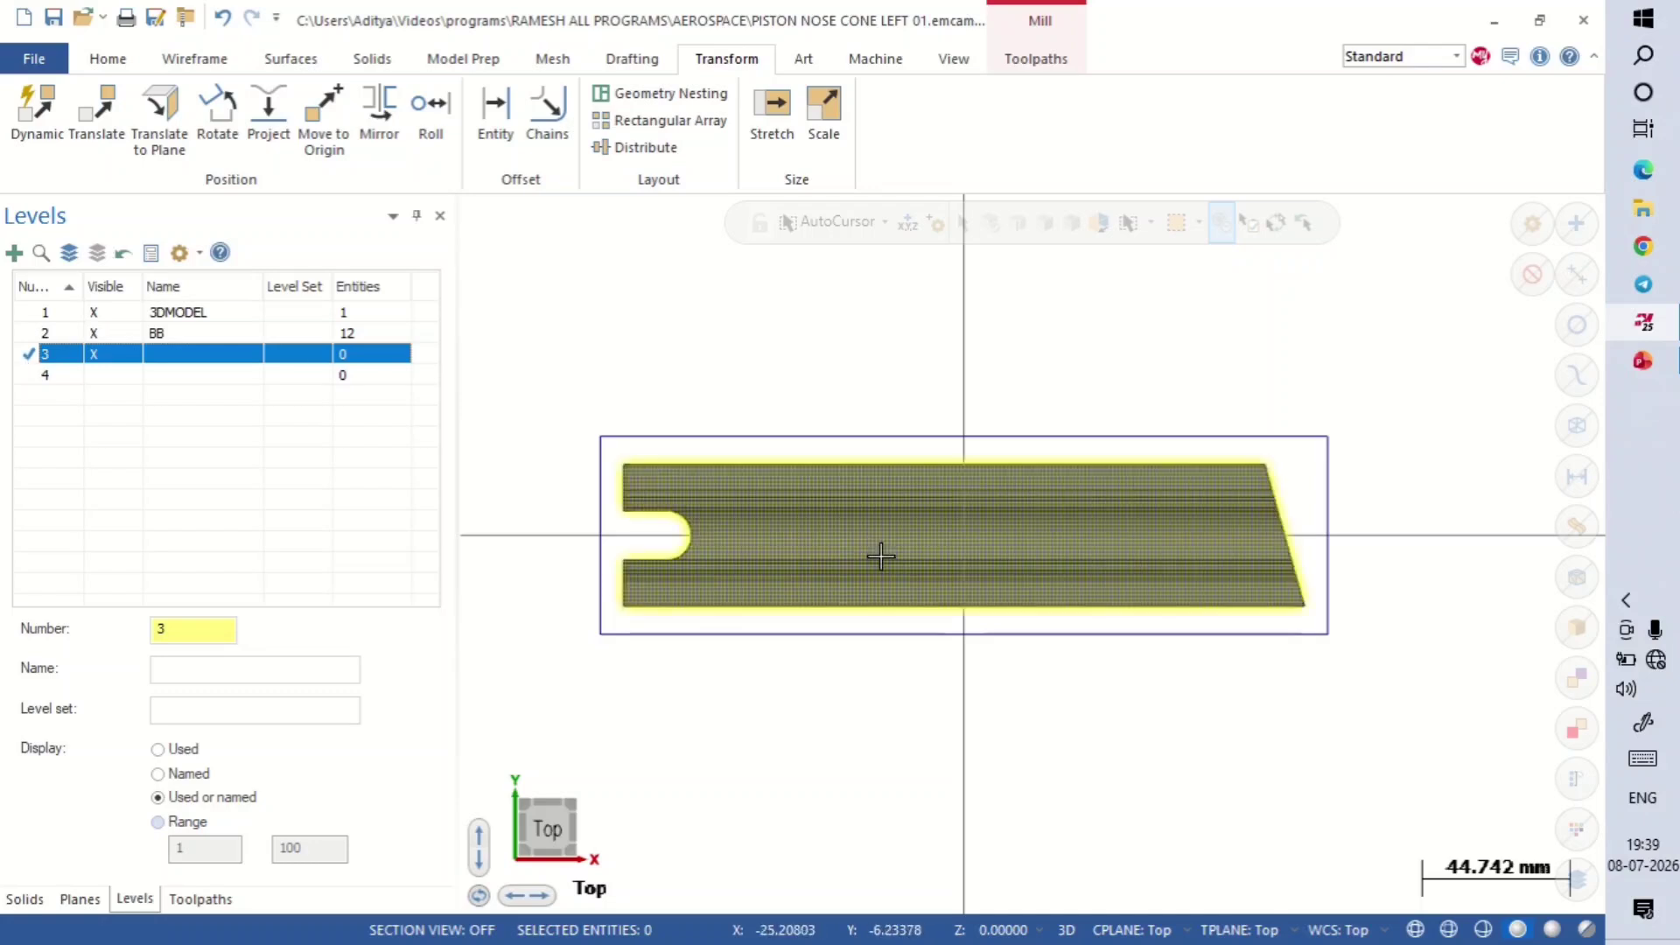
Step: Examine how the part sits inside the bounding box in rotated and top views
scroll(883, 553, "up", 1)
middle_click_drag(892, 551, 810, 477)
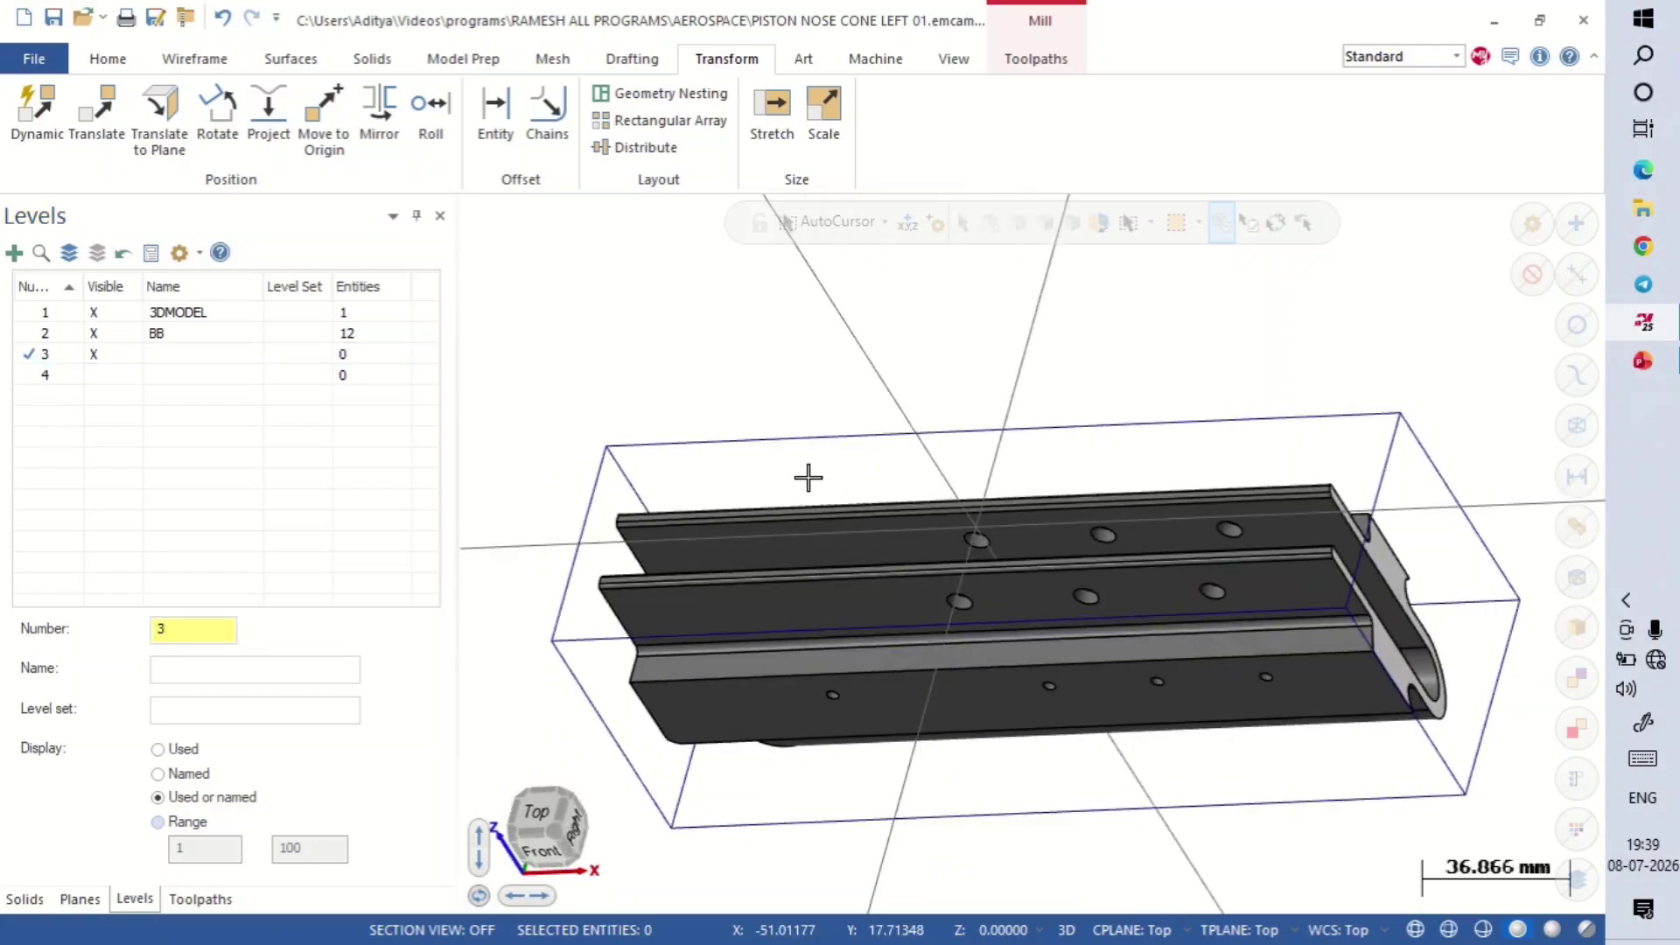
key("alt+1")
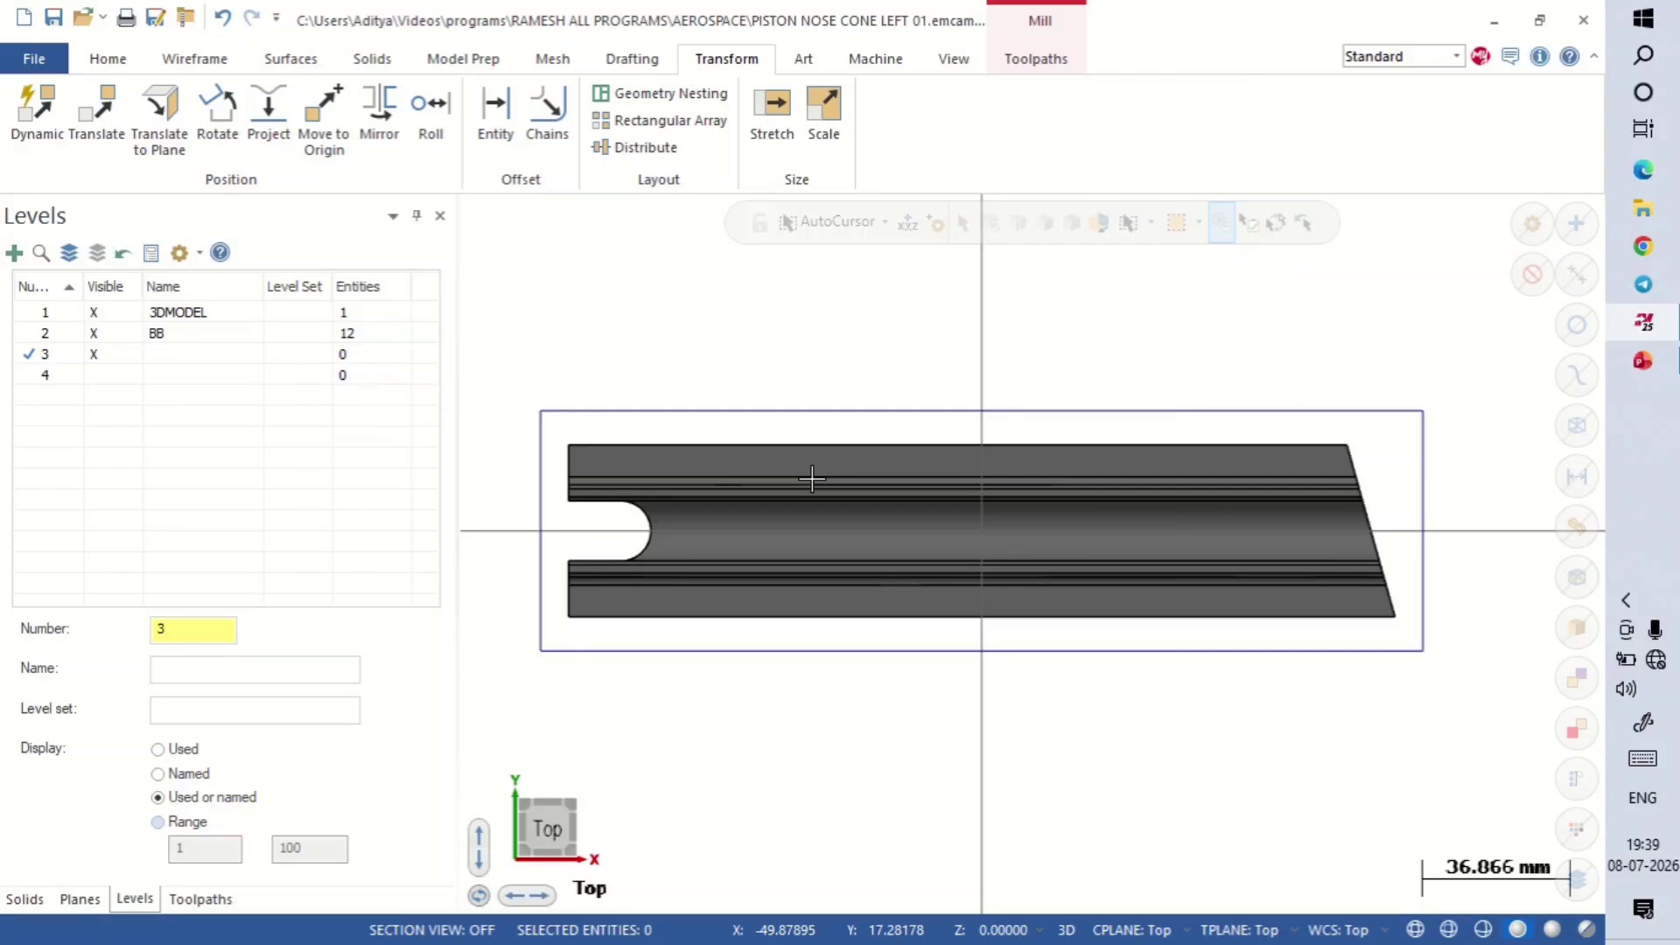
scroll(788, 377, "down", 1)
scroll(875, 346, "up", 1)
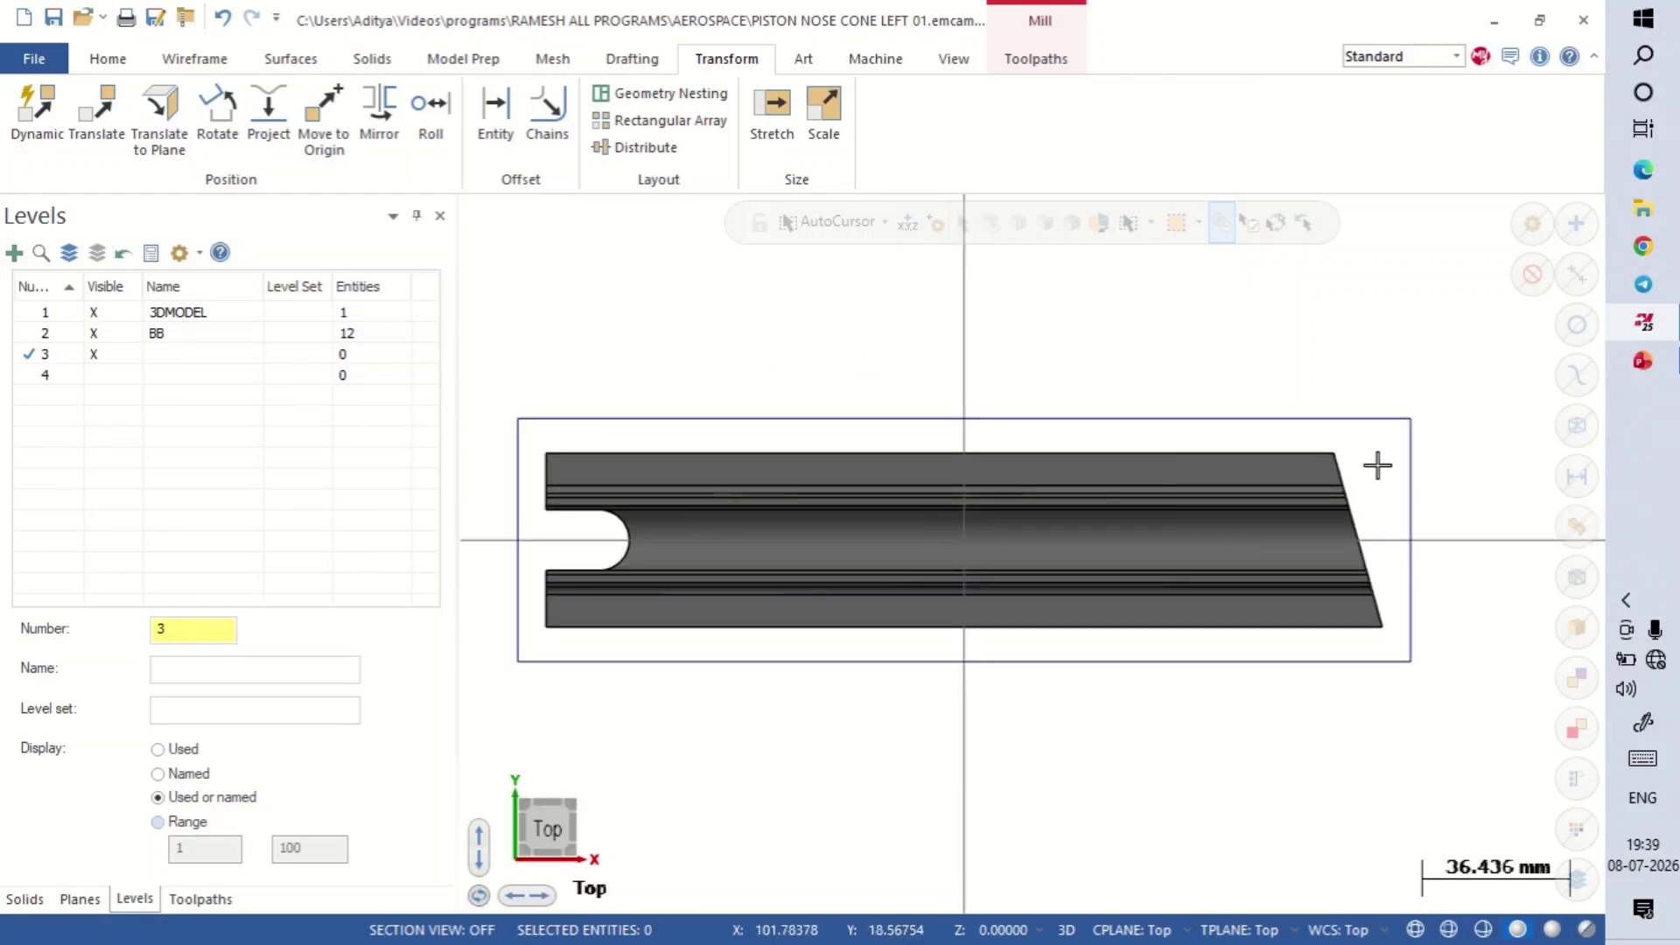
middle_click_drag(1377, 465, 1143, 330)
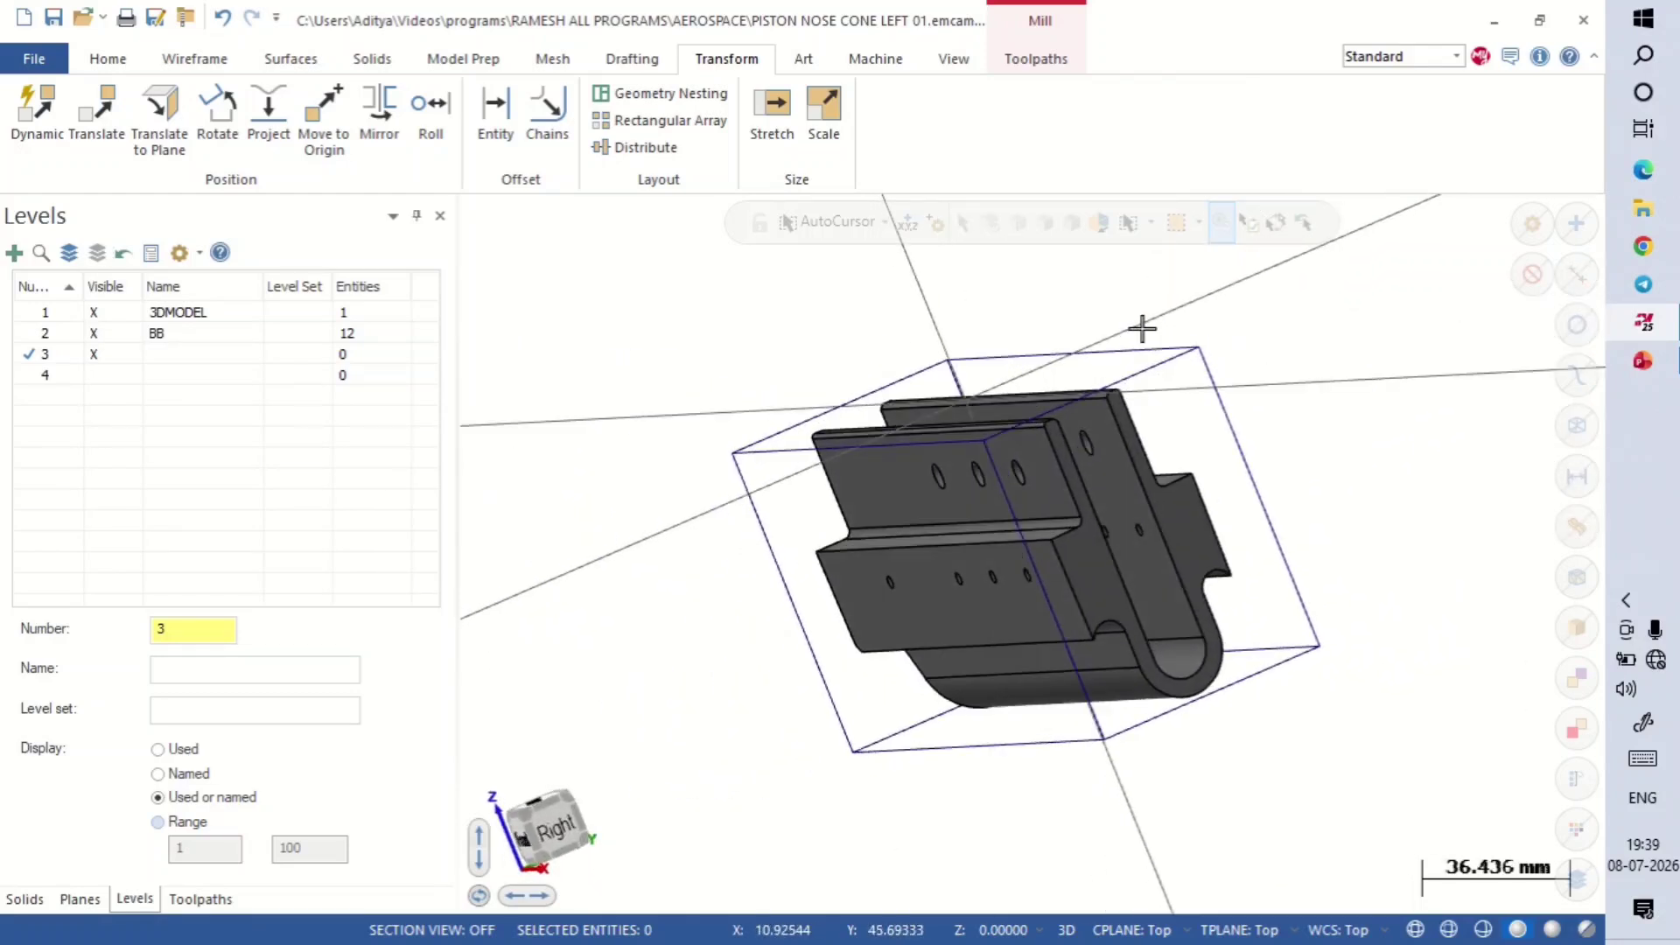
key("alt+1")
Step: Switch to the isometric view and hide the coordinate axes
right_click(1188, 302)
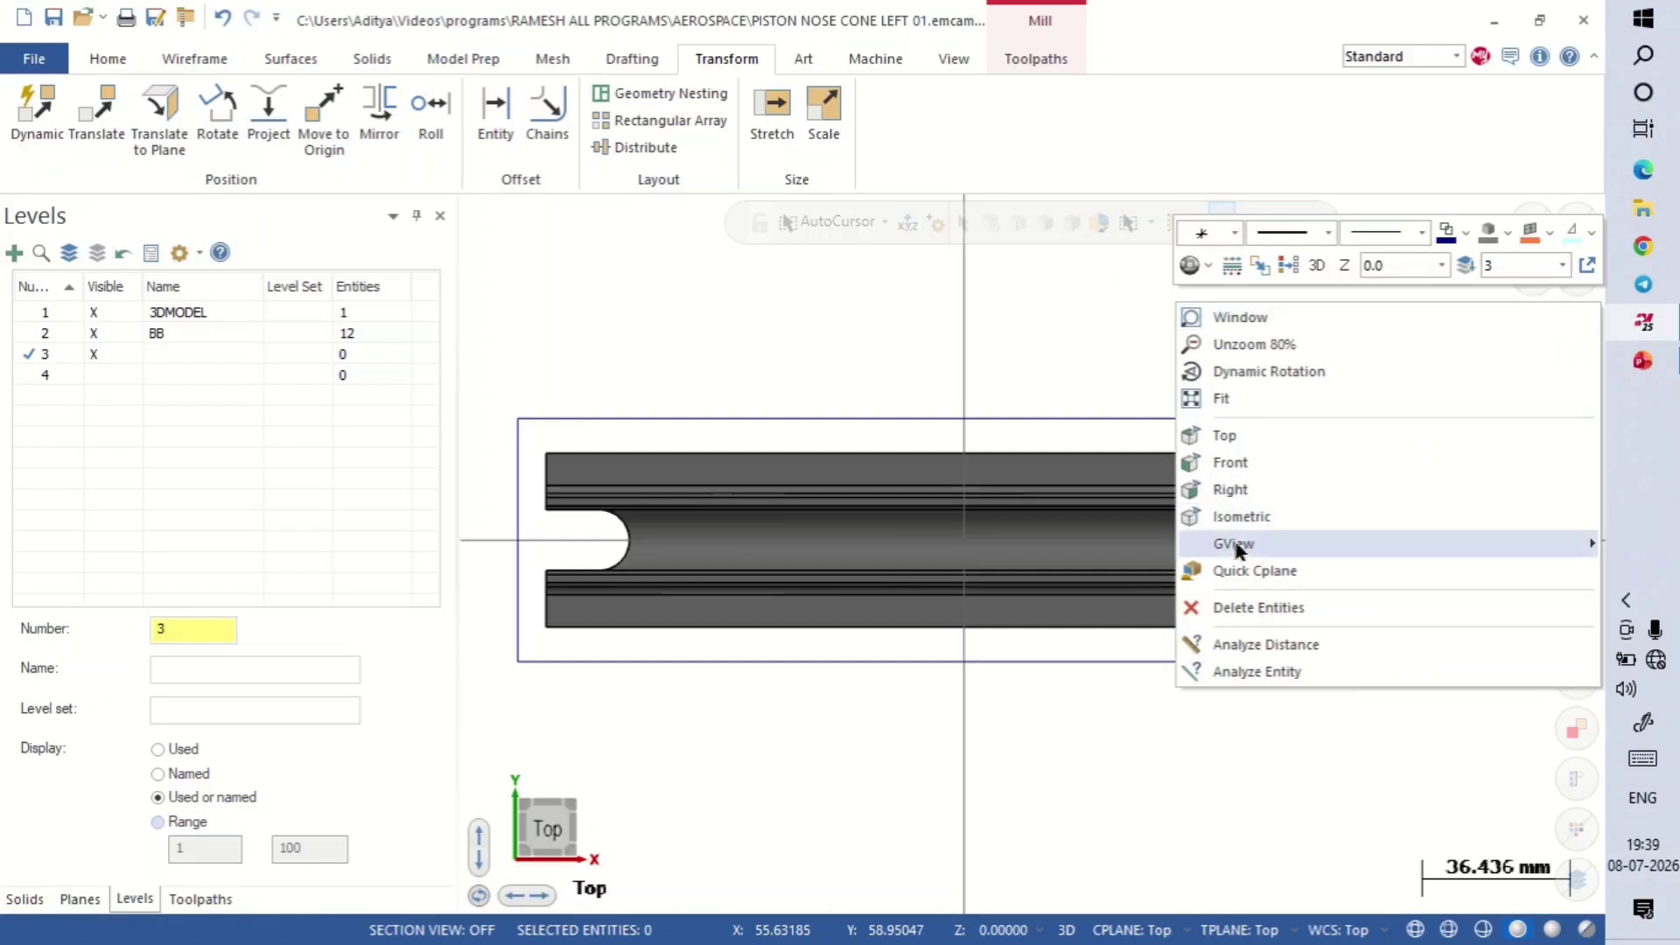
left_click(1240, 516)
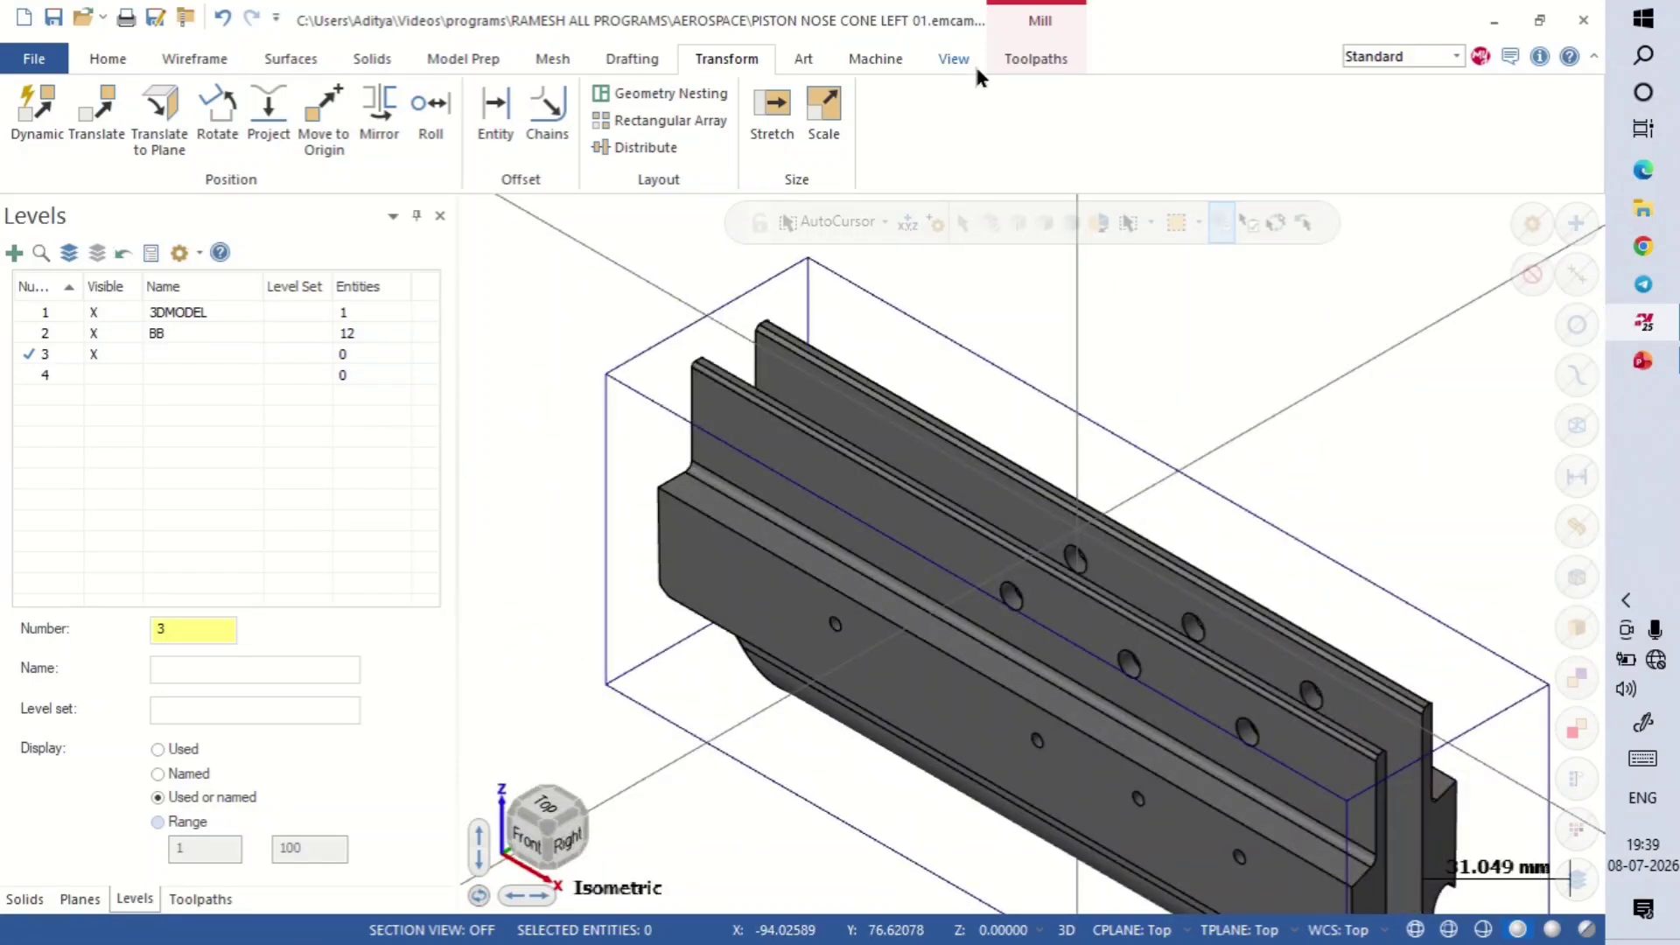
left_click(954, 58)
scroll(727, 341, "down", 2)
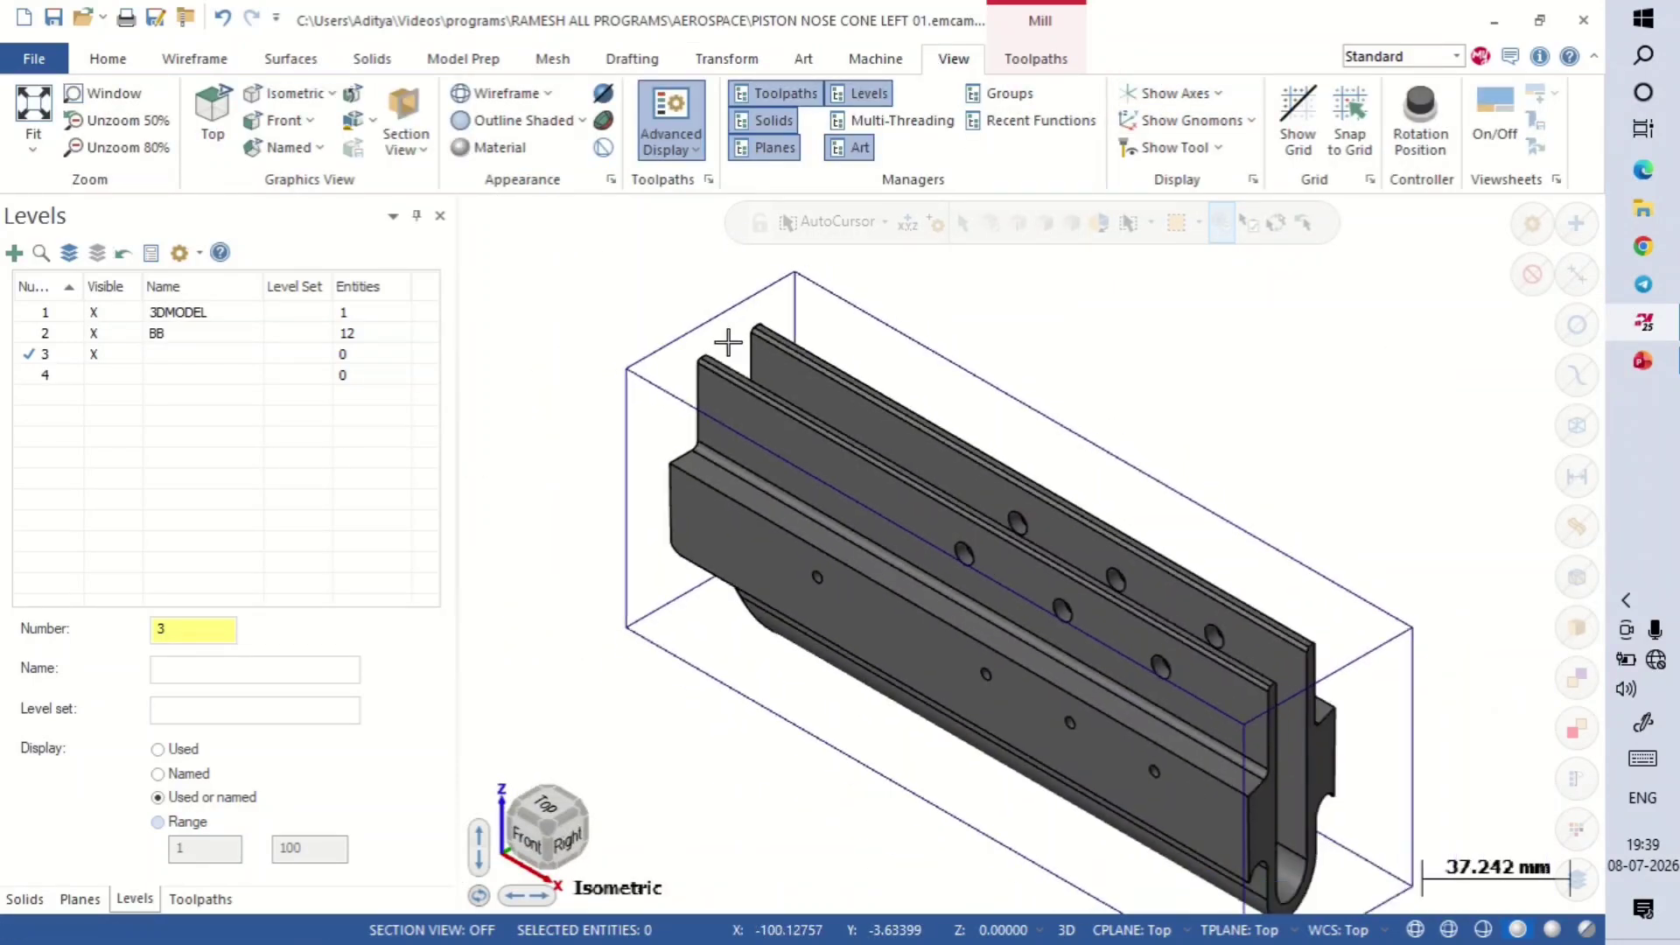
scroll(727, 341, "down", 1)
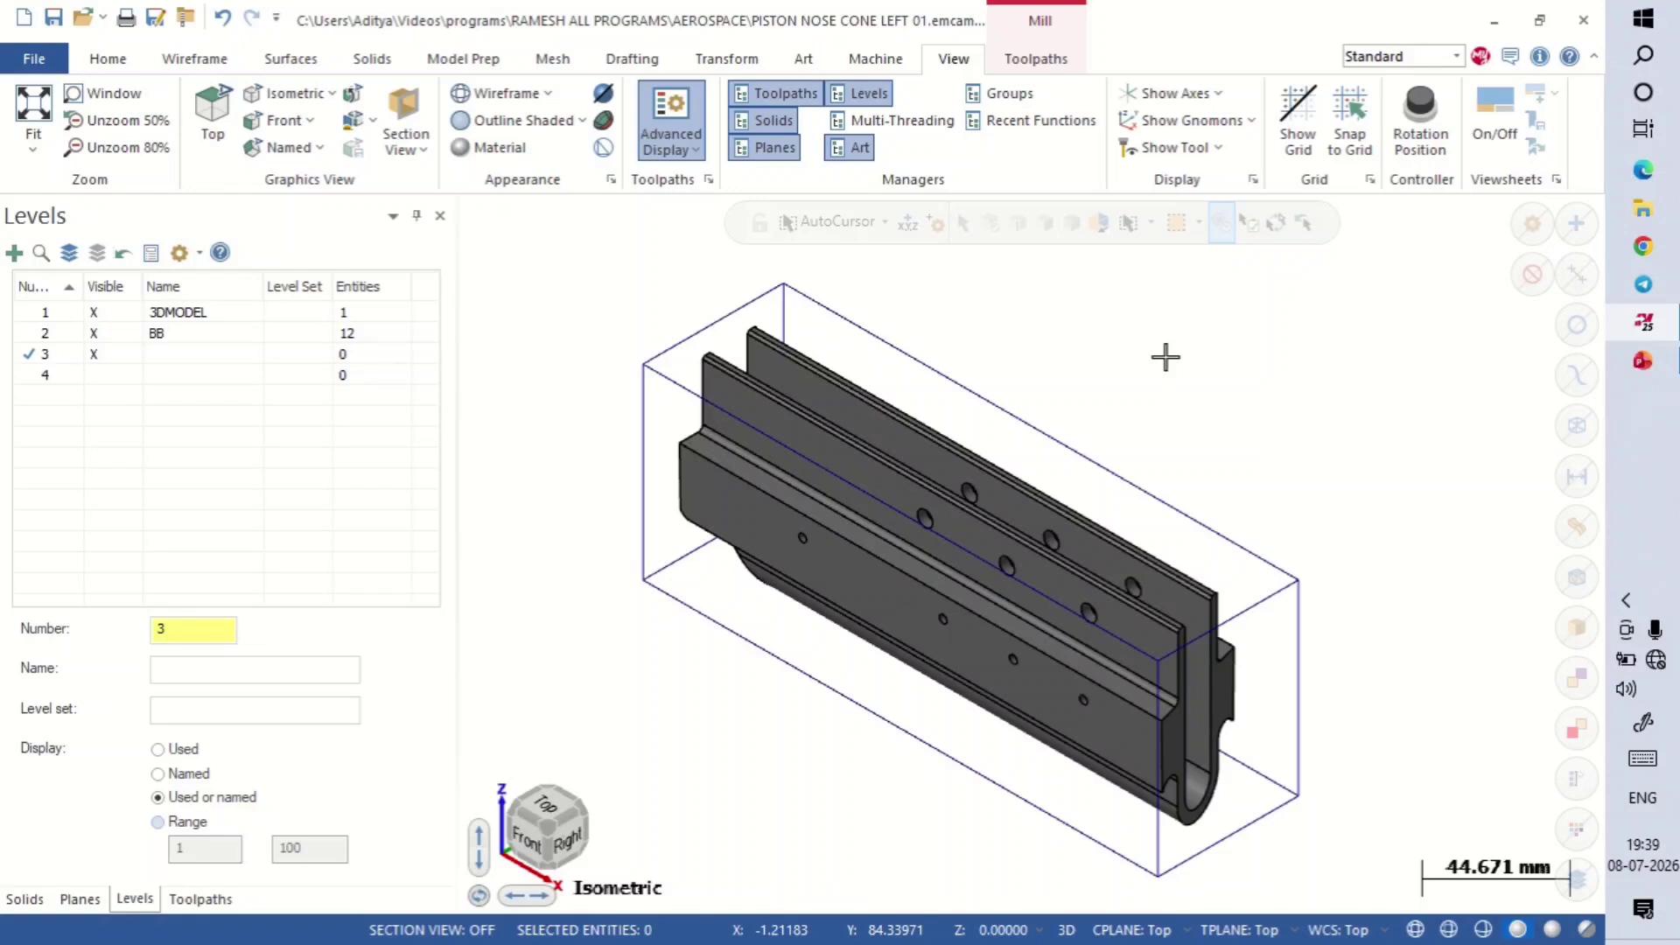
Step: Examine the gap between the part's upper face and the top of the bounding box in the front view, then return to the top view
key("alt+2")
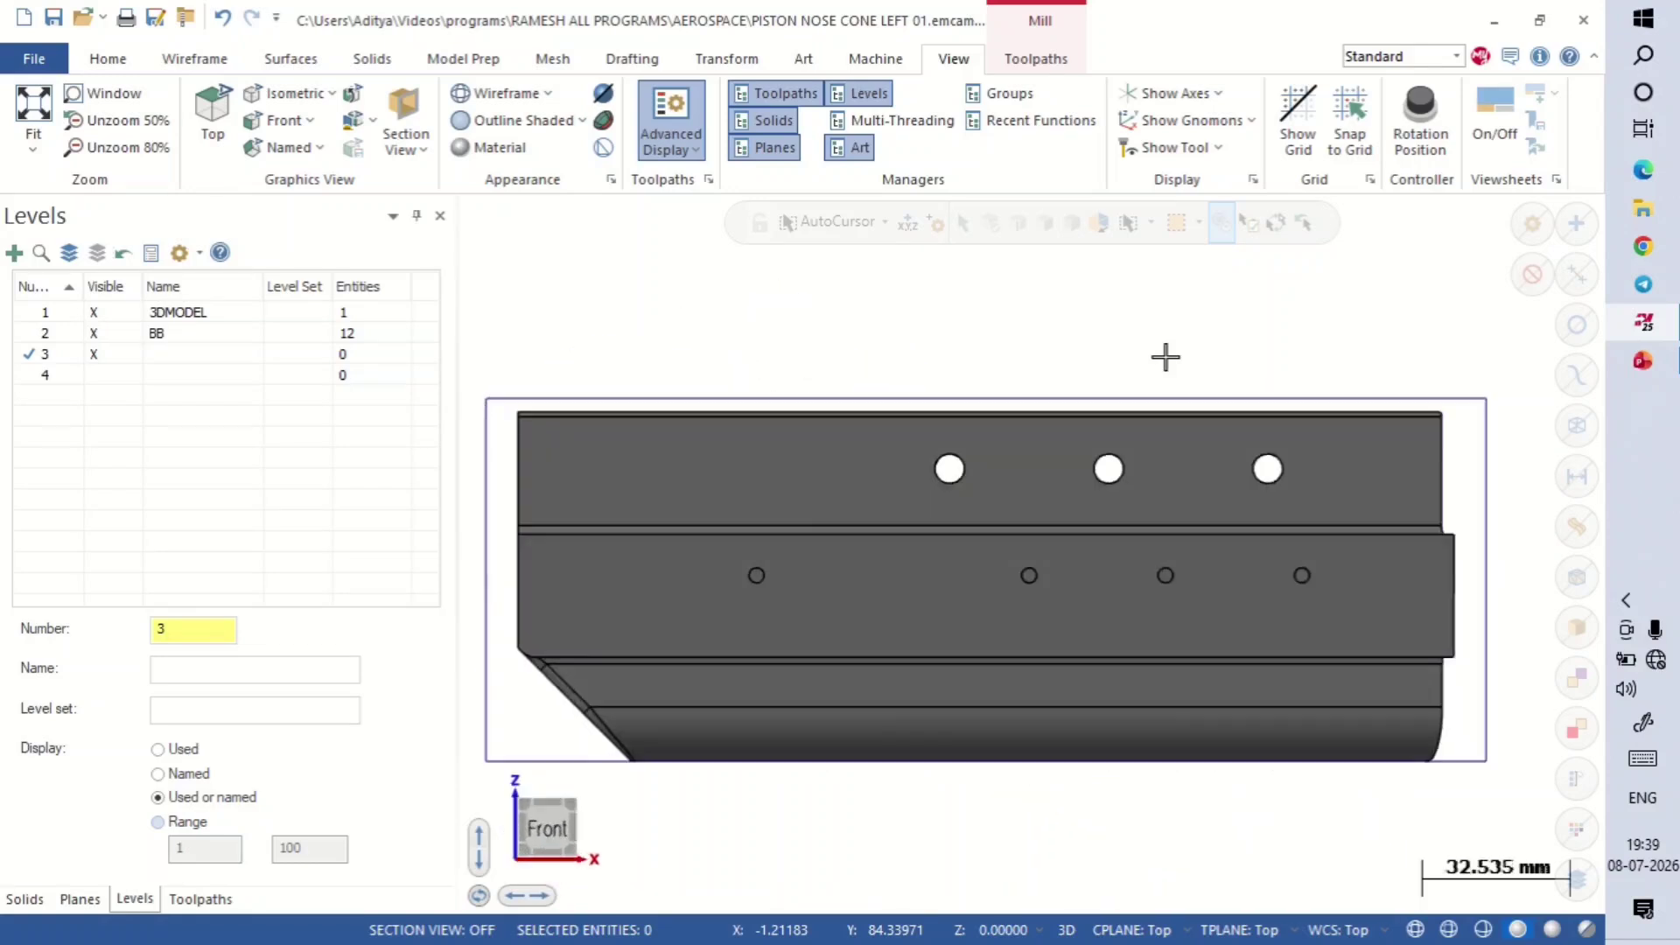
scroll(623, 379, "up", 1)
scroll(622, 379, "up", 1)
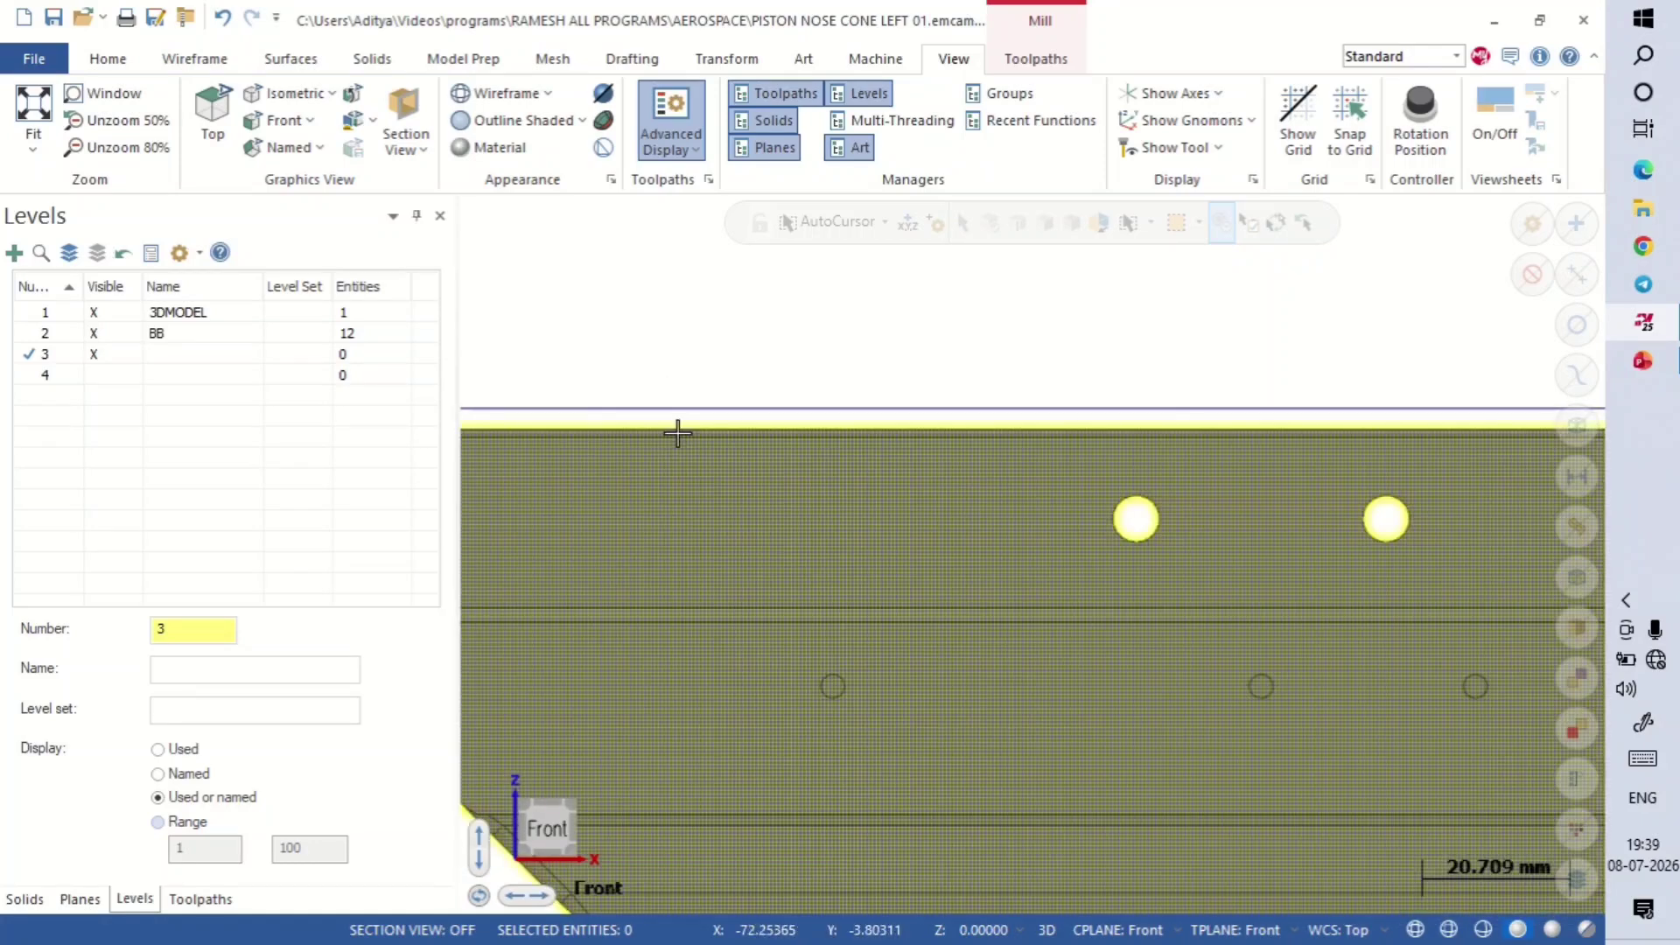
scroll(724, 342, "down", 2)
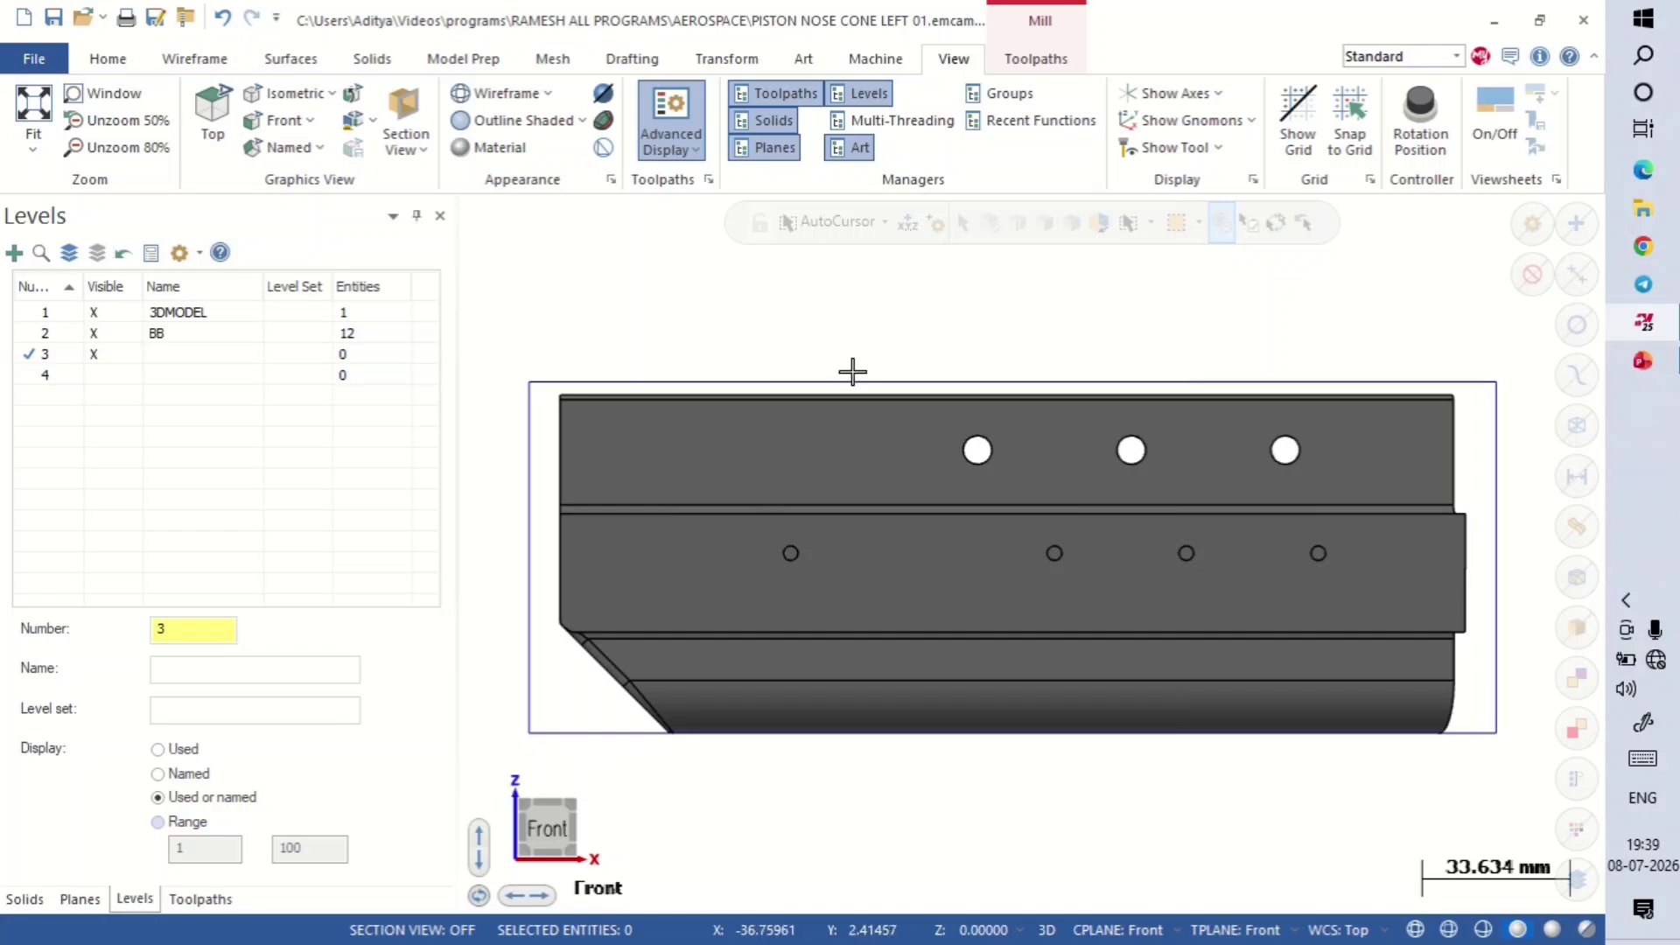
scroll(671, 307, "down", 1)
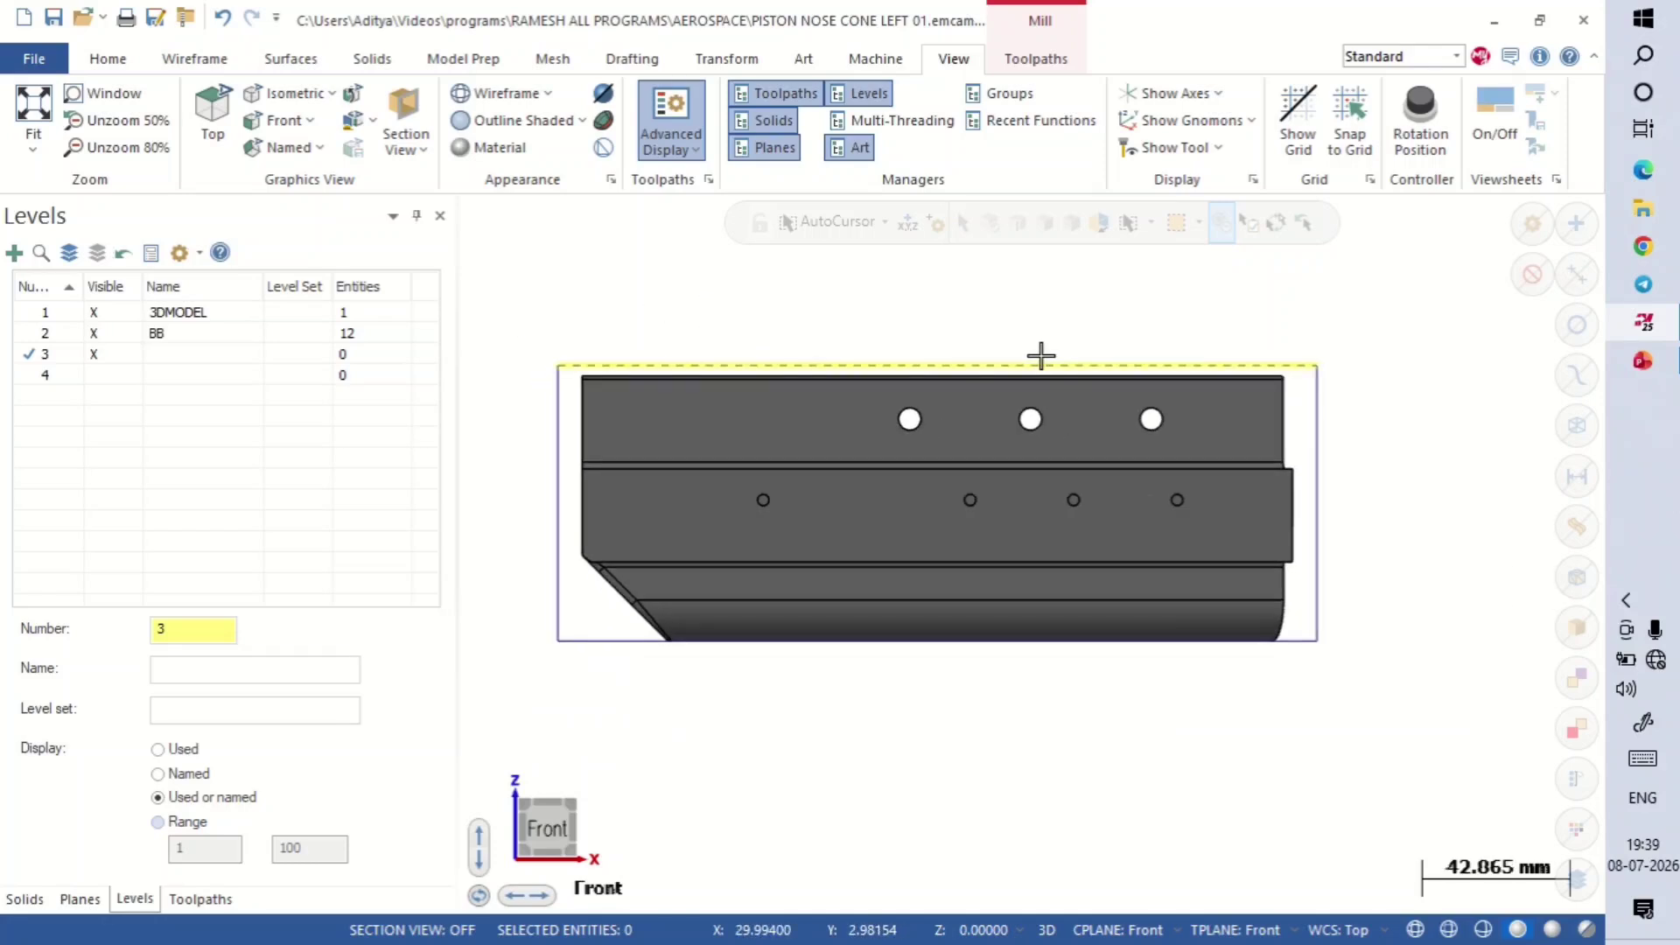
key("alt+1")
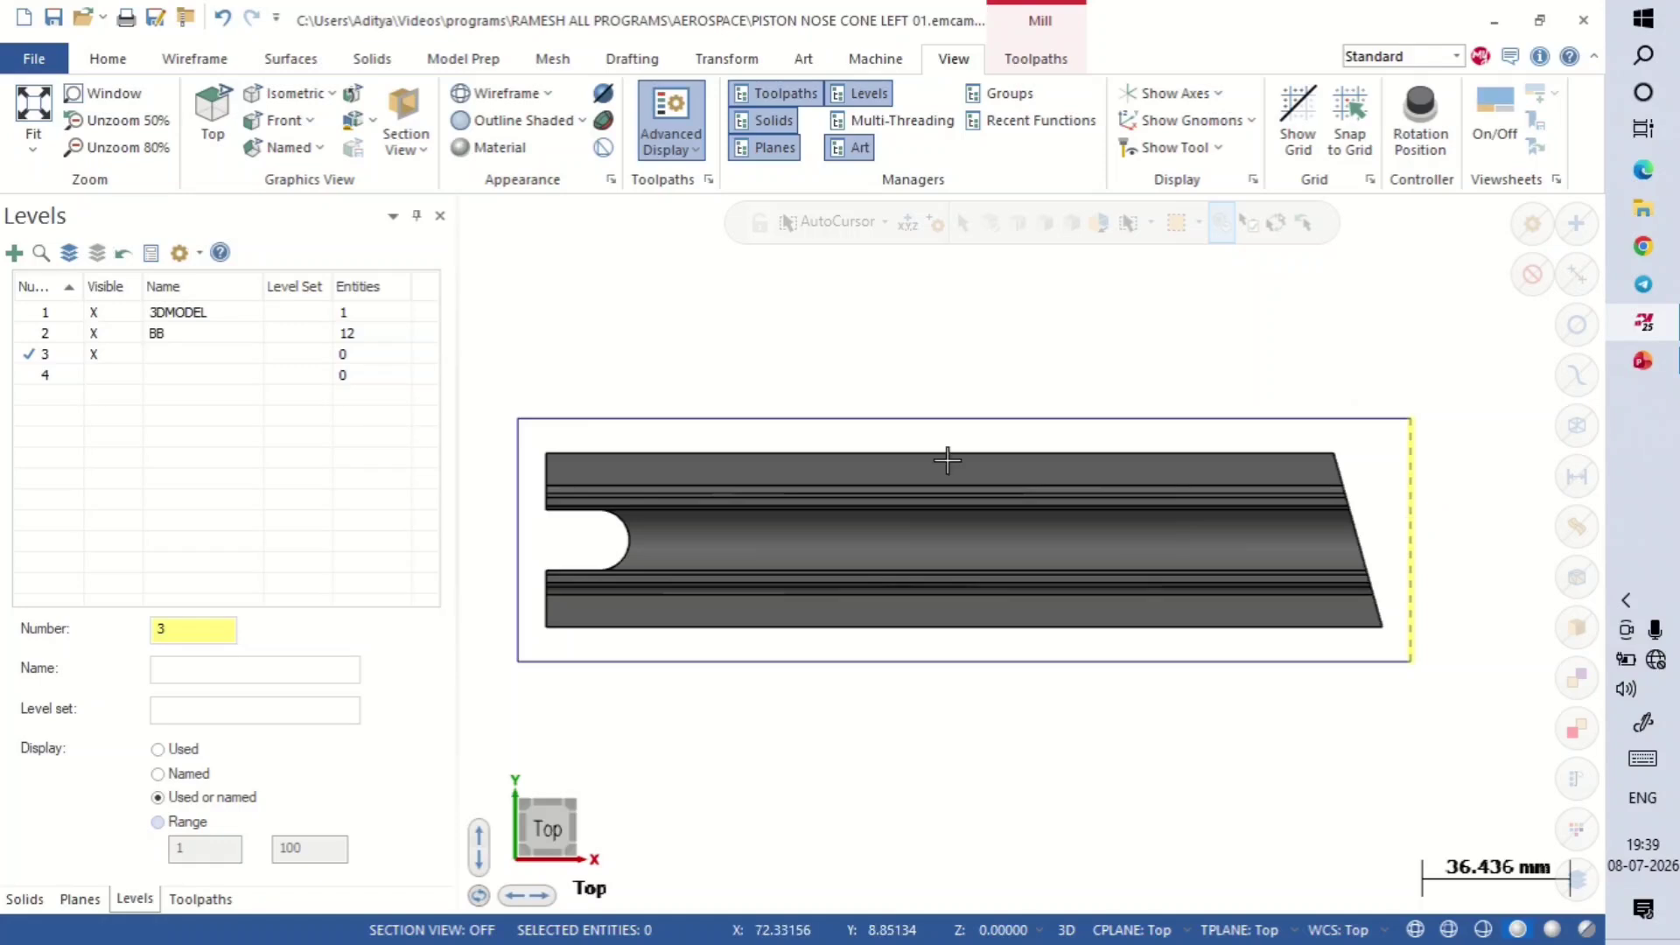
Step: Name level 3 FACING
double_click(167, 355)
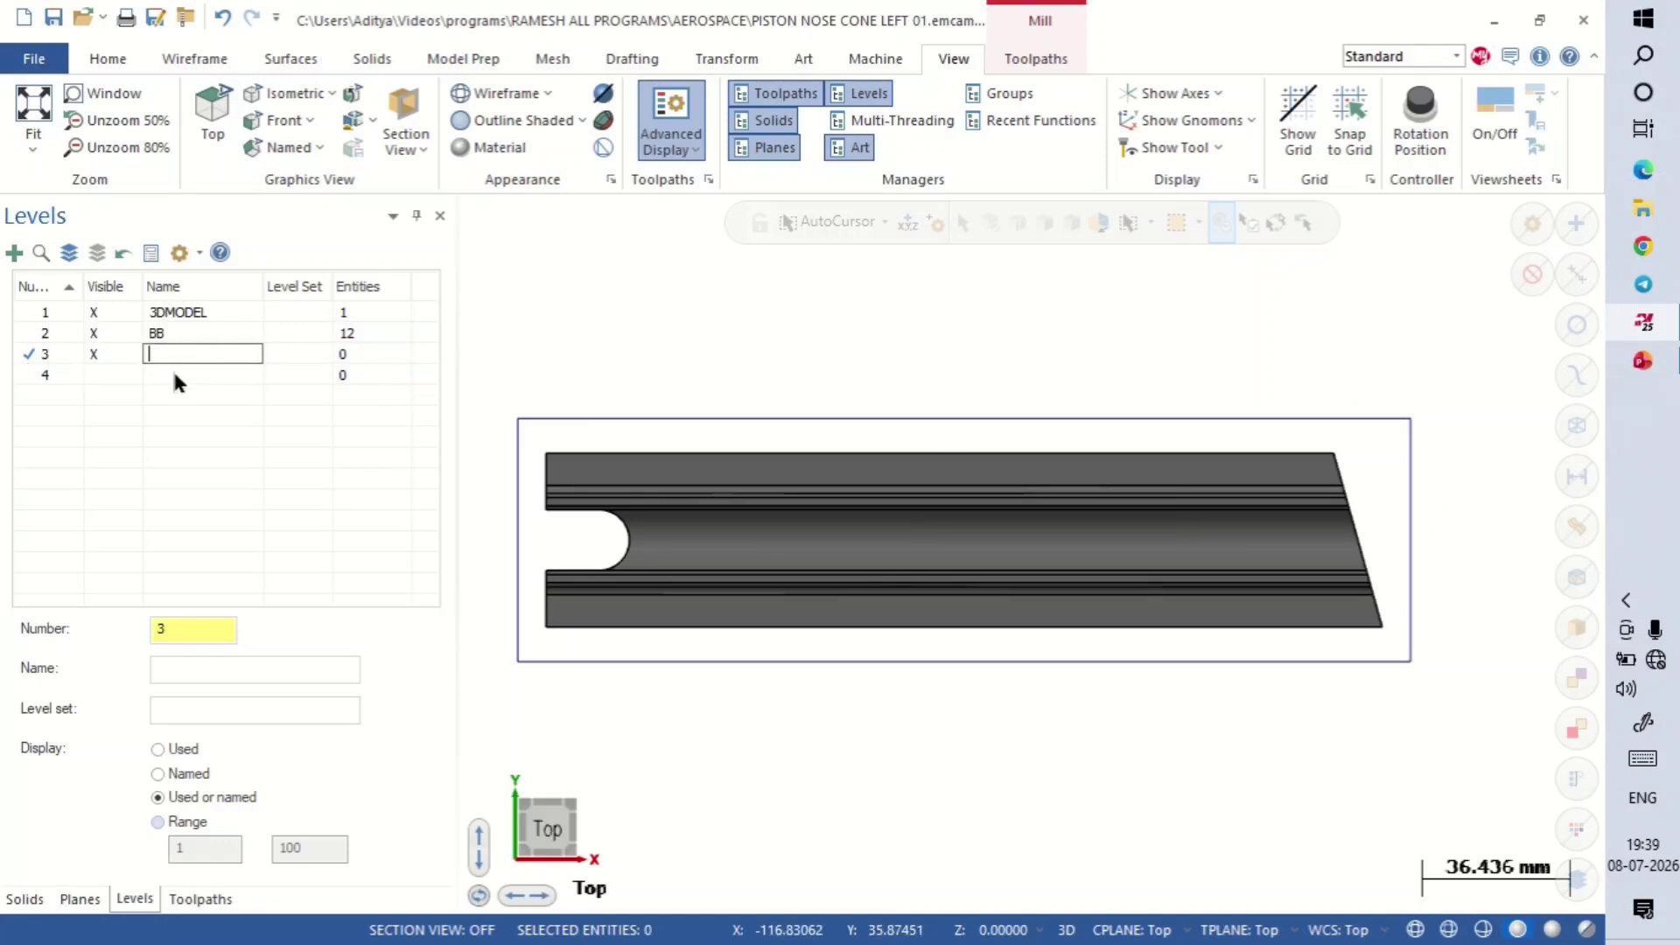
type("FACING")
key("Return")
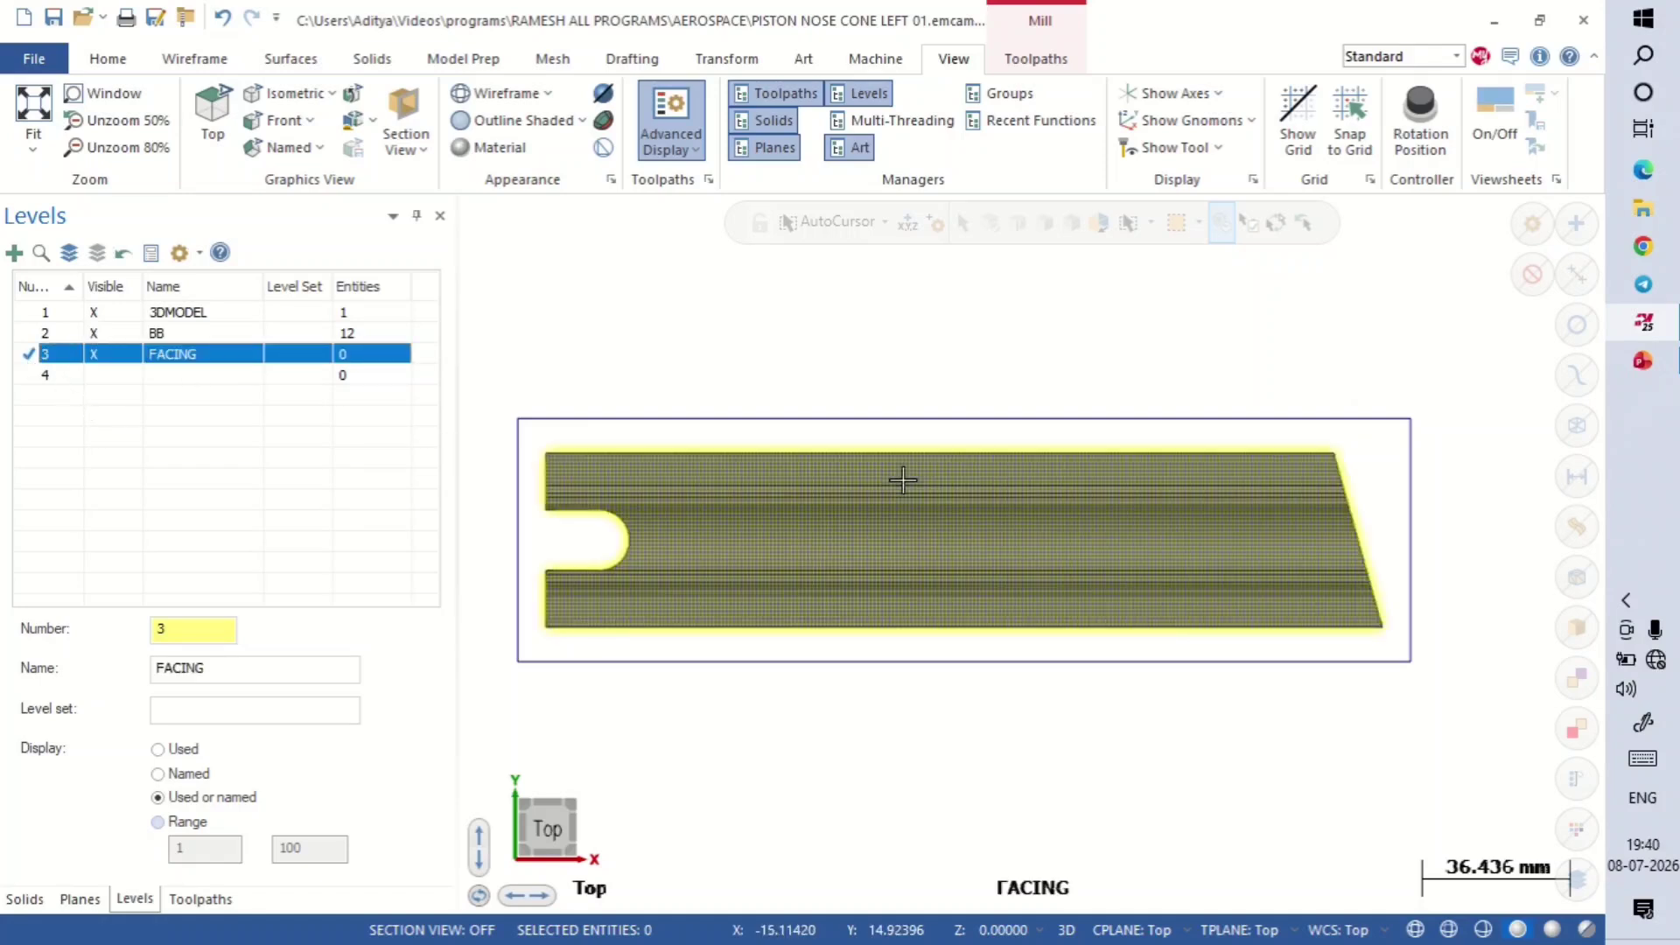
Step: Dimension the short vertical side of the bounding box in the top view with a smart dimension
scroll(870, 318, "down", 1)
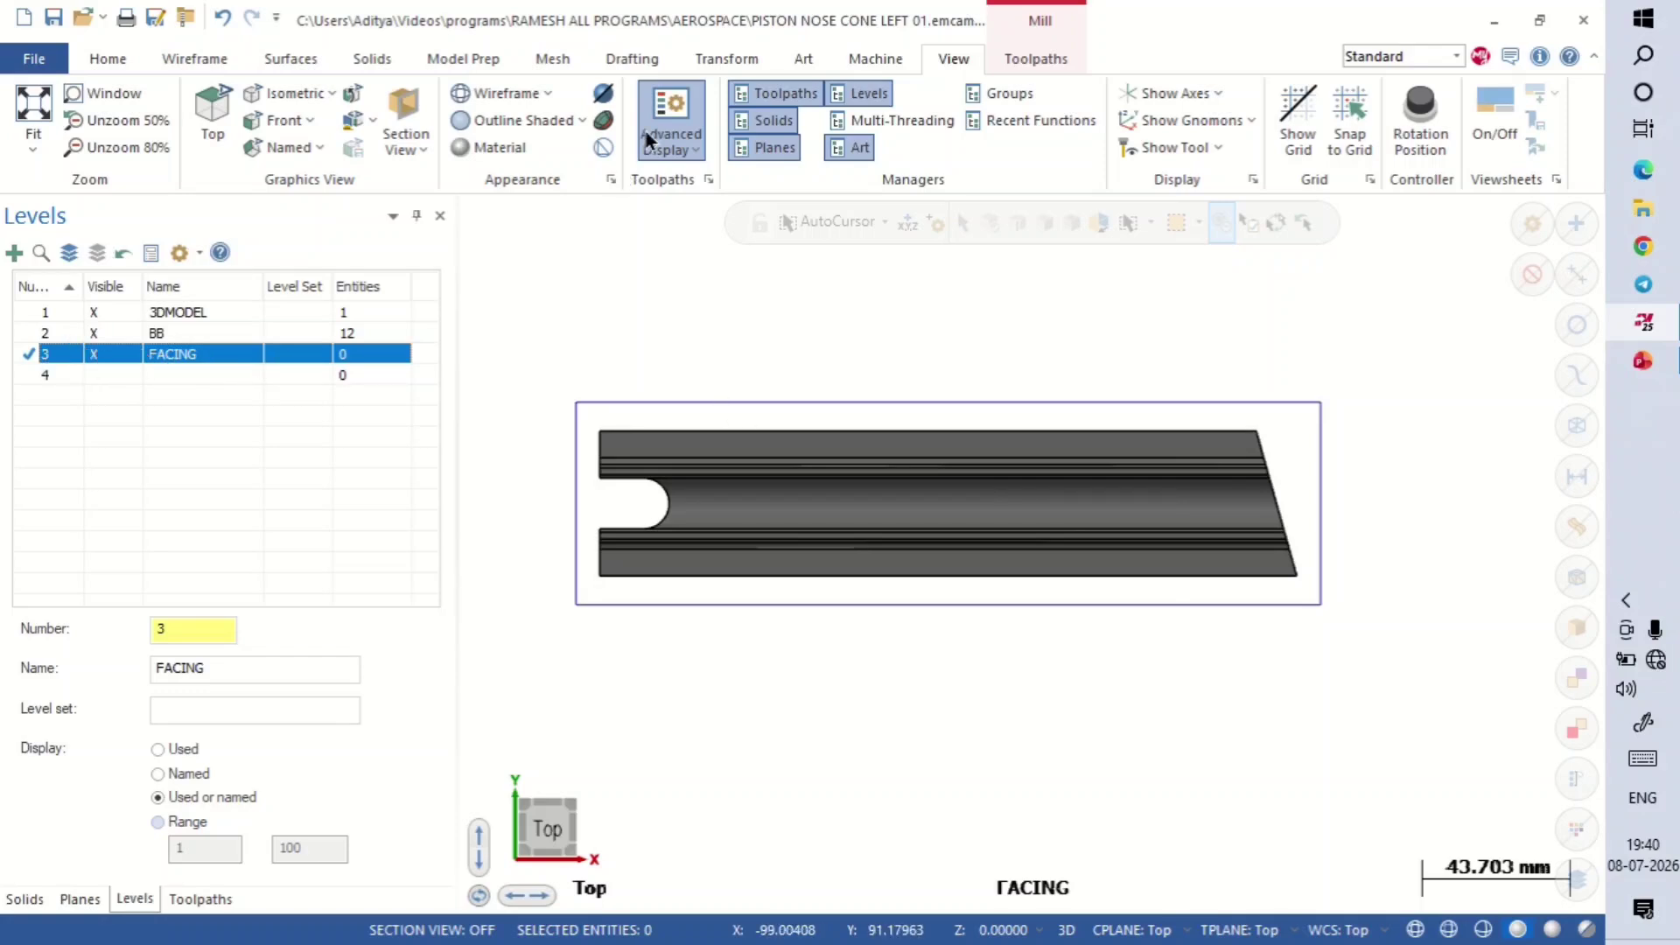
left_click(639, 62)
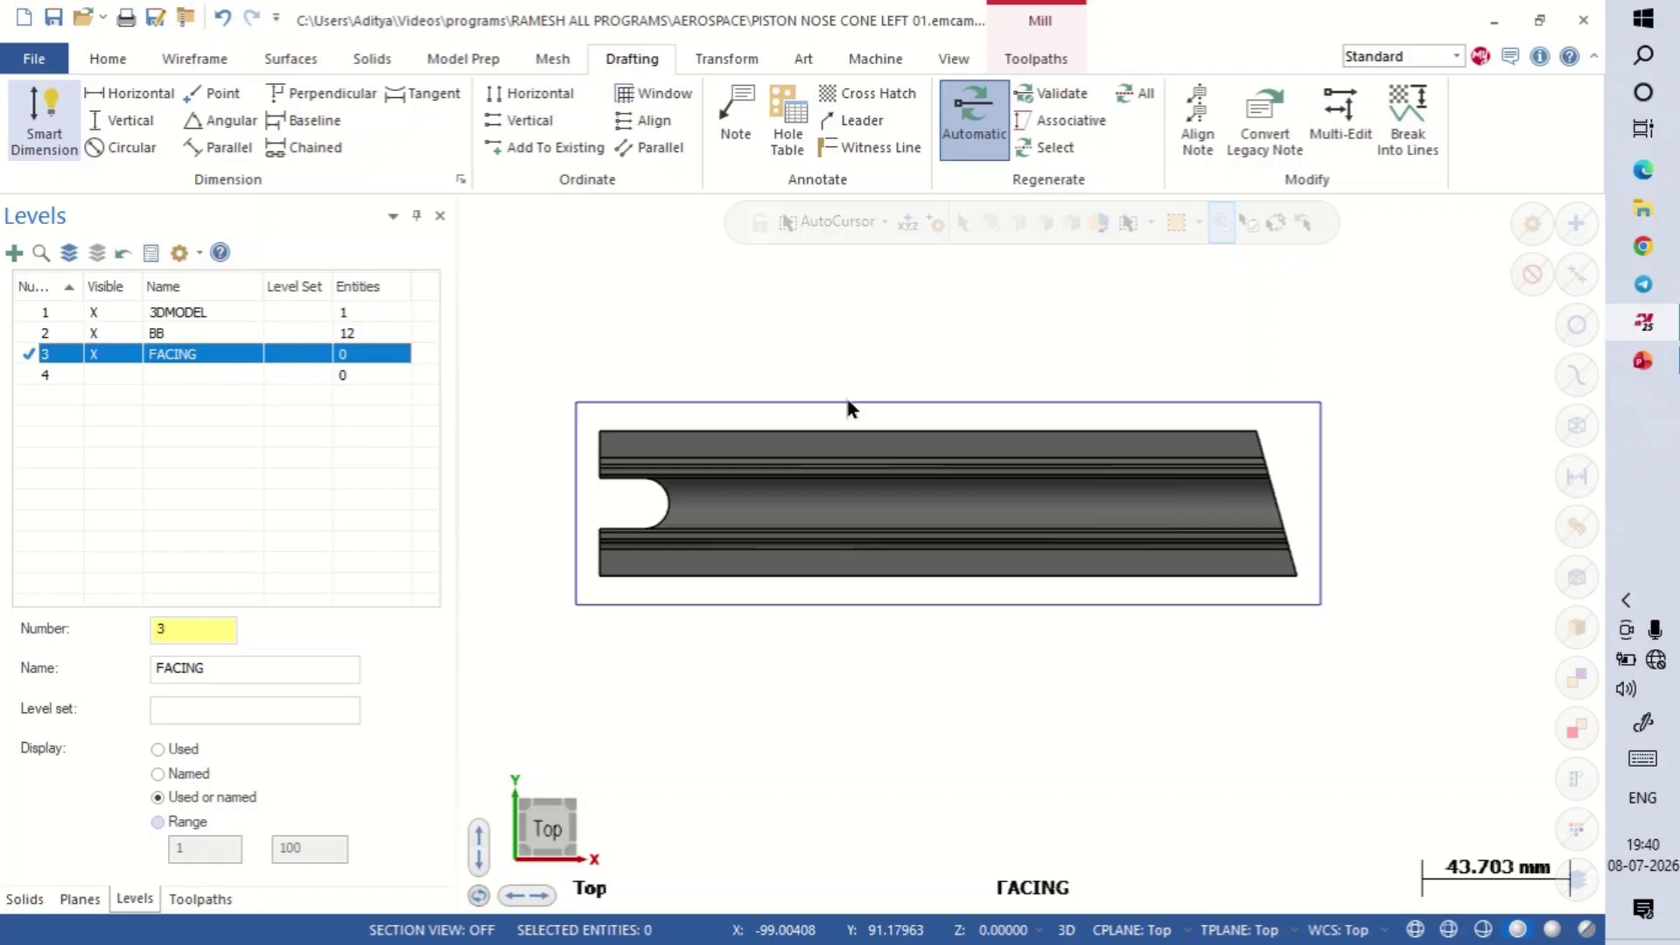
left_click(1326, 456)
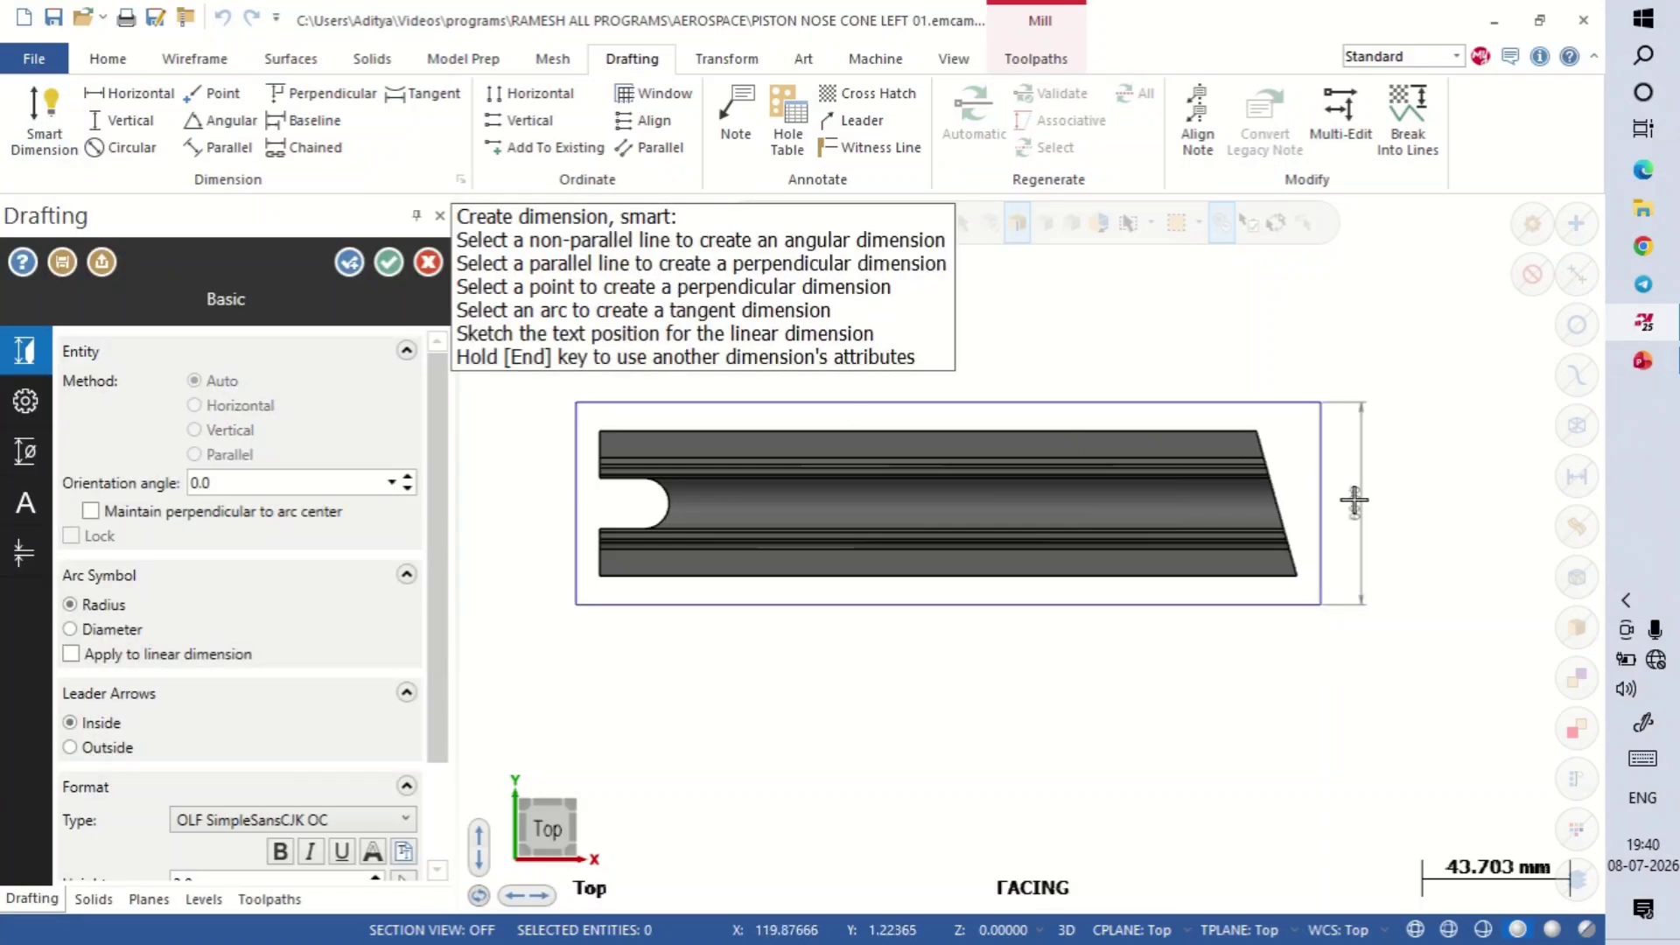
left_click(1343, 595)
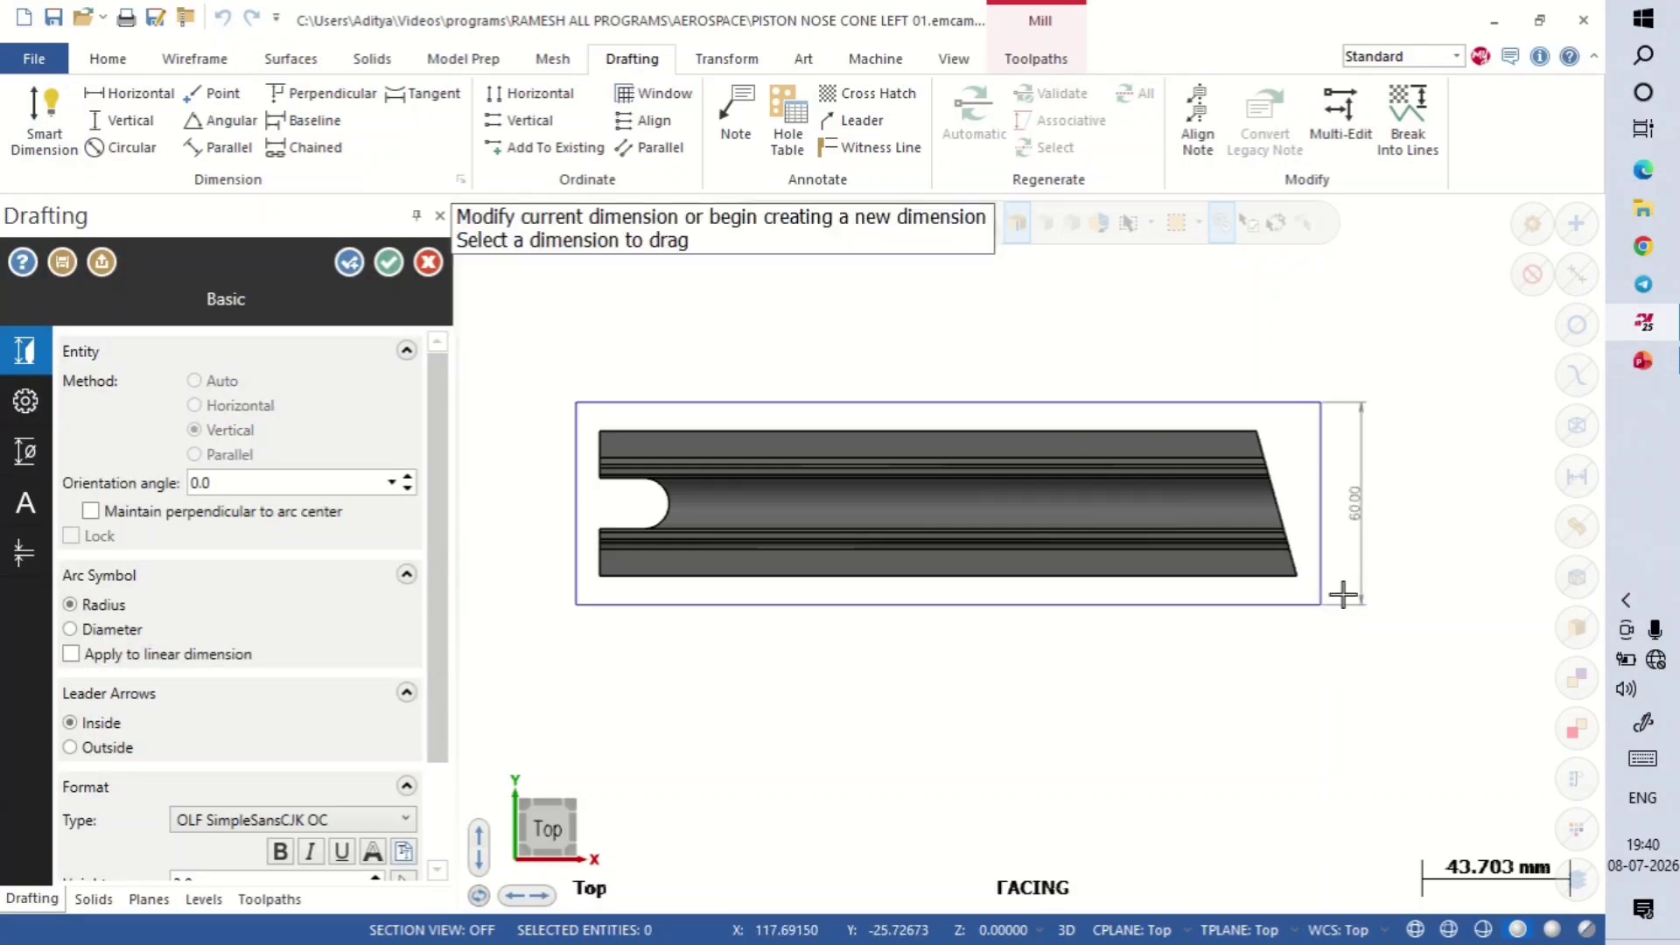
left_click(389, 261)
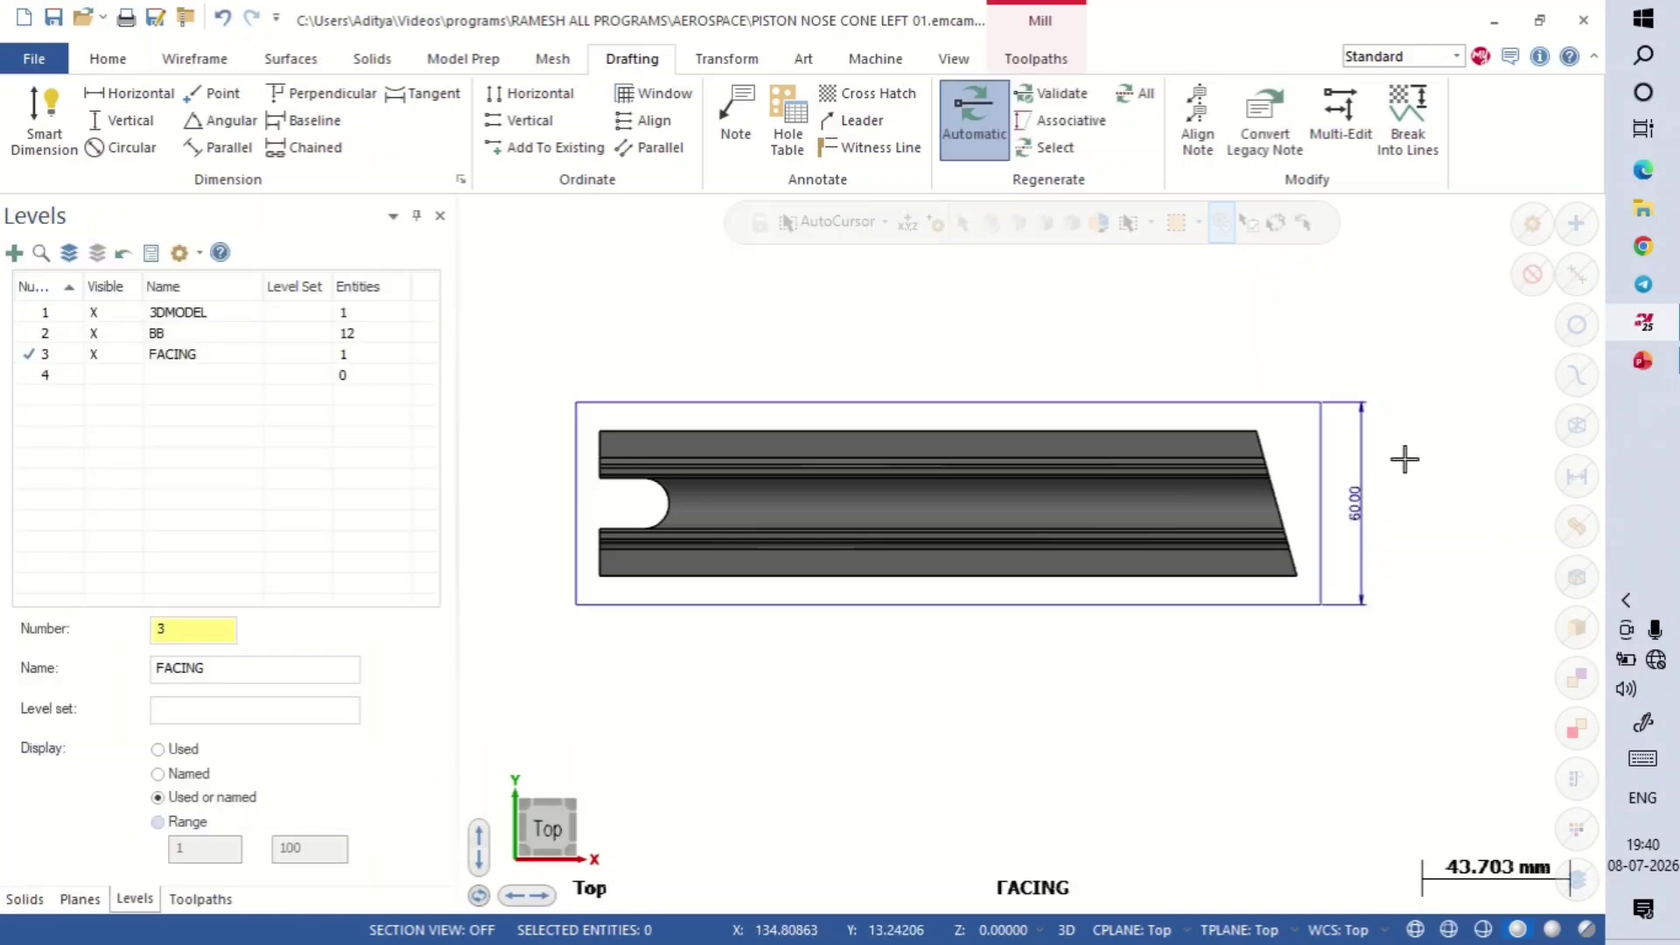
Step: Dimension the long lower edge of the bounding box, placing the dimension below it
scroll(1404, 458, "up", 2)
scroll(1406, 458, "down", 2)
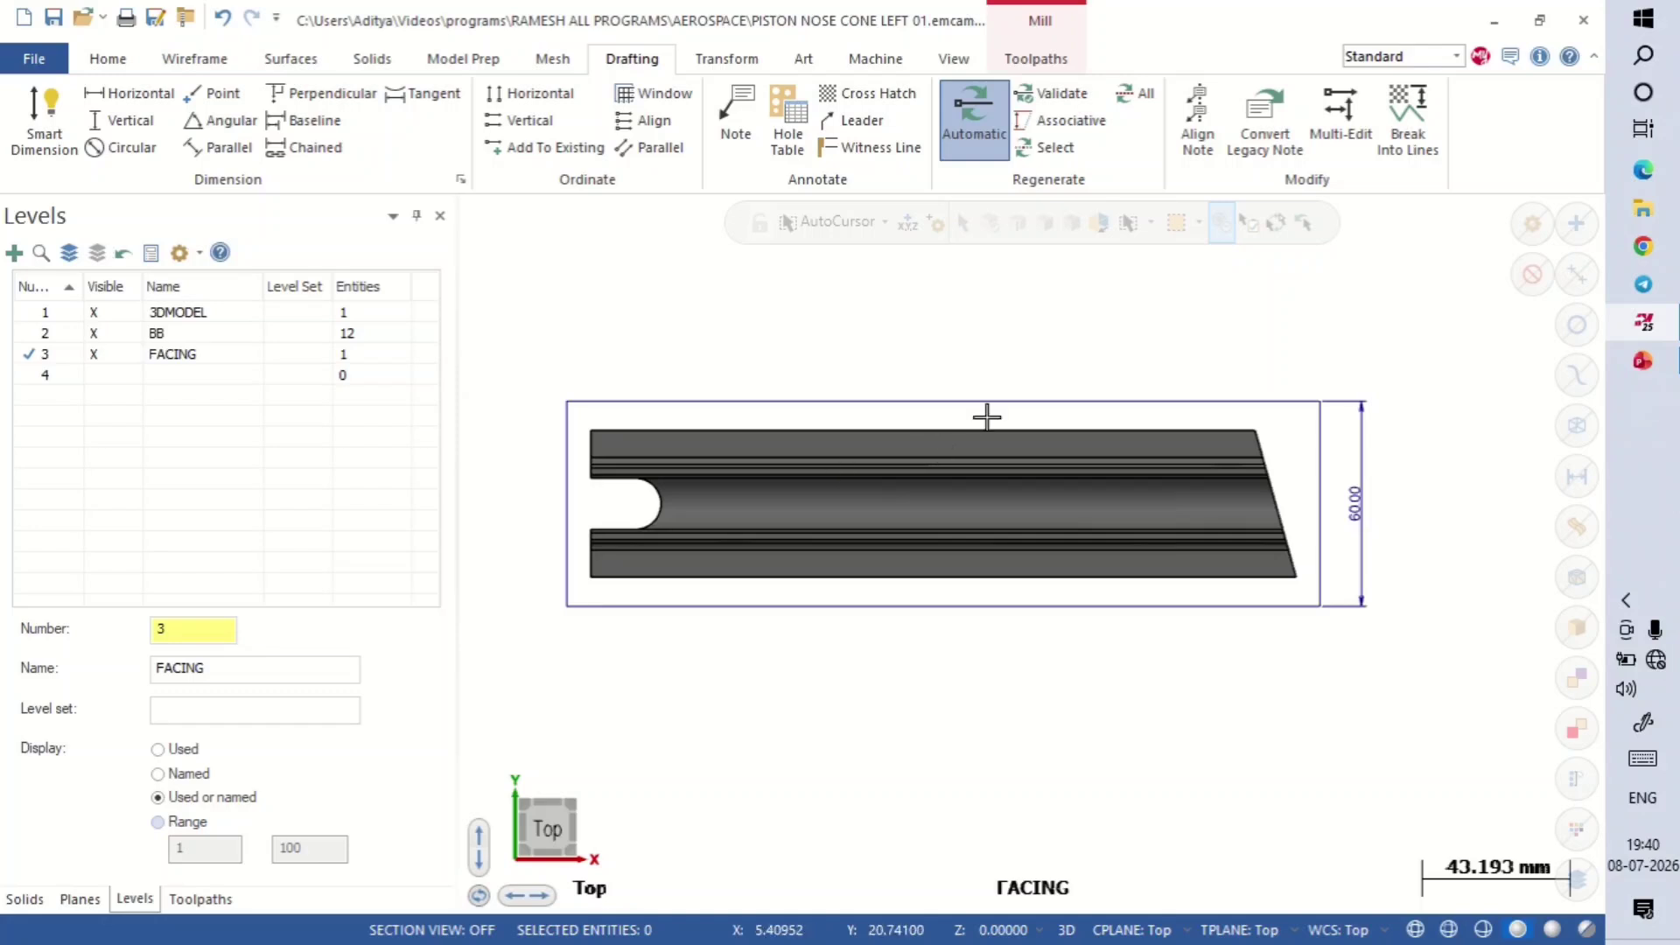
scroll(1077, 370, "down", 1)
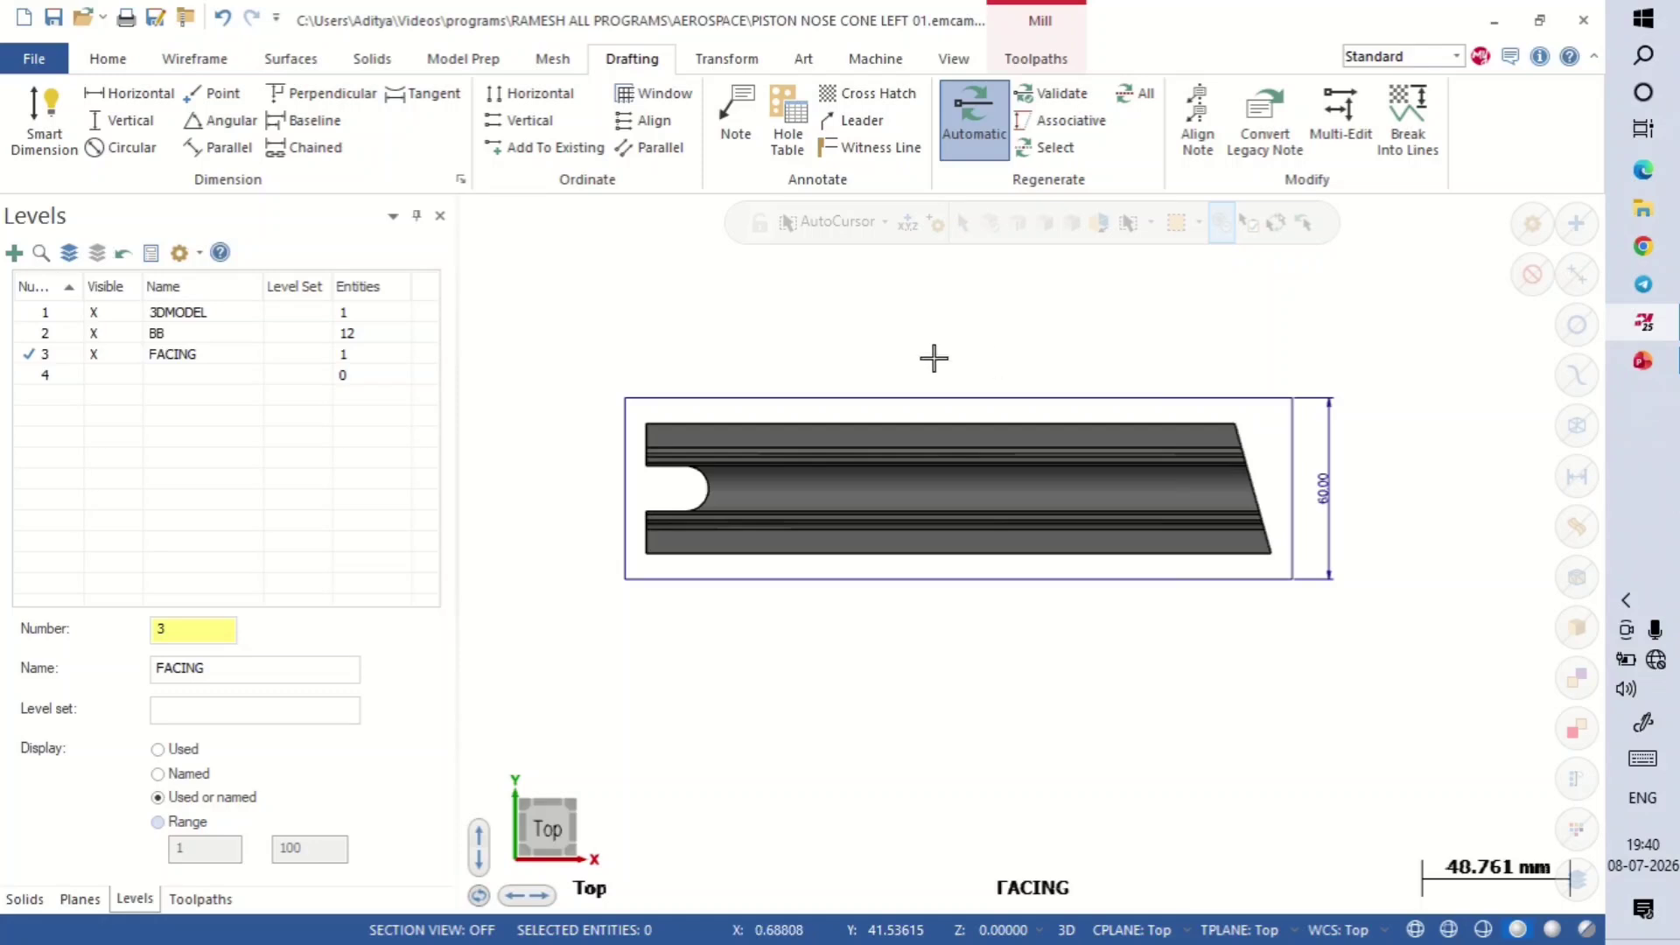
scroll(827, 317, "up", 2)
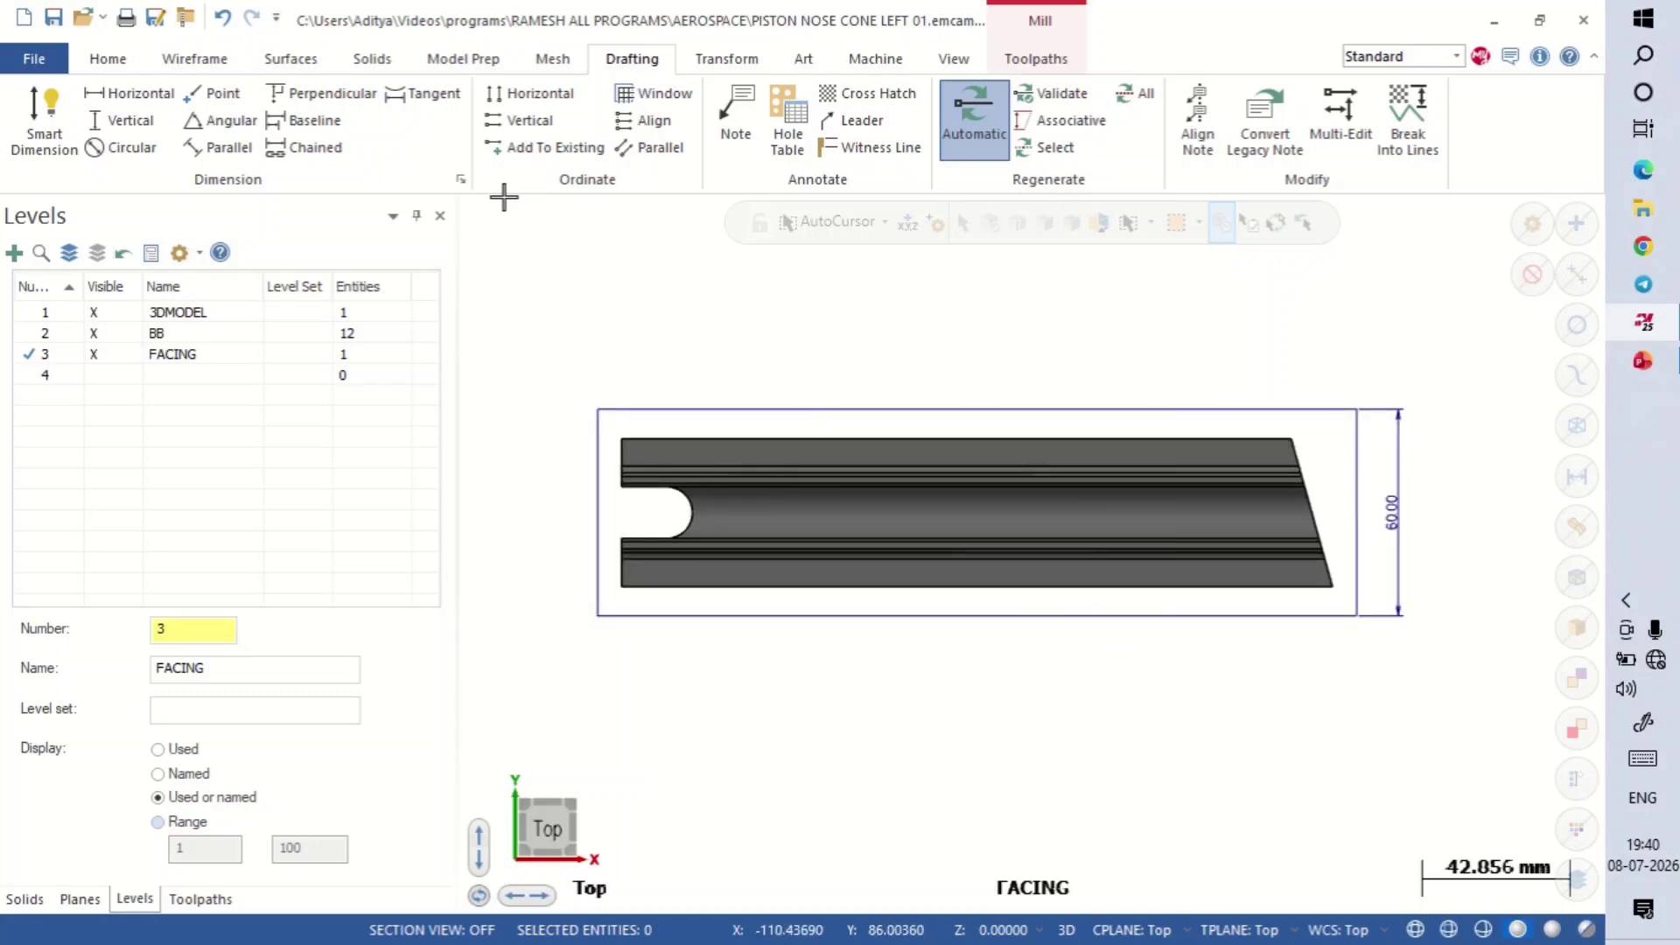
left_click(856, 615)
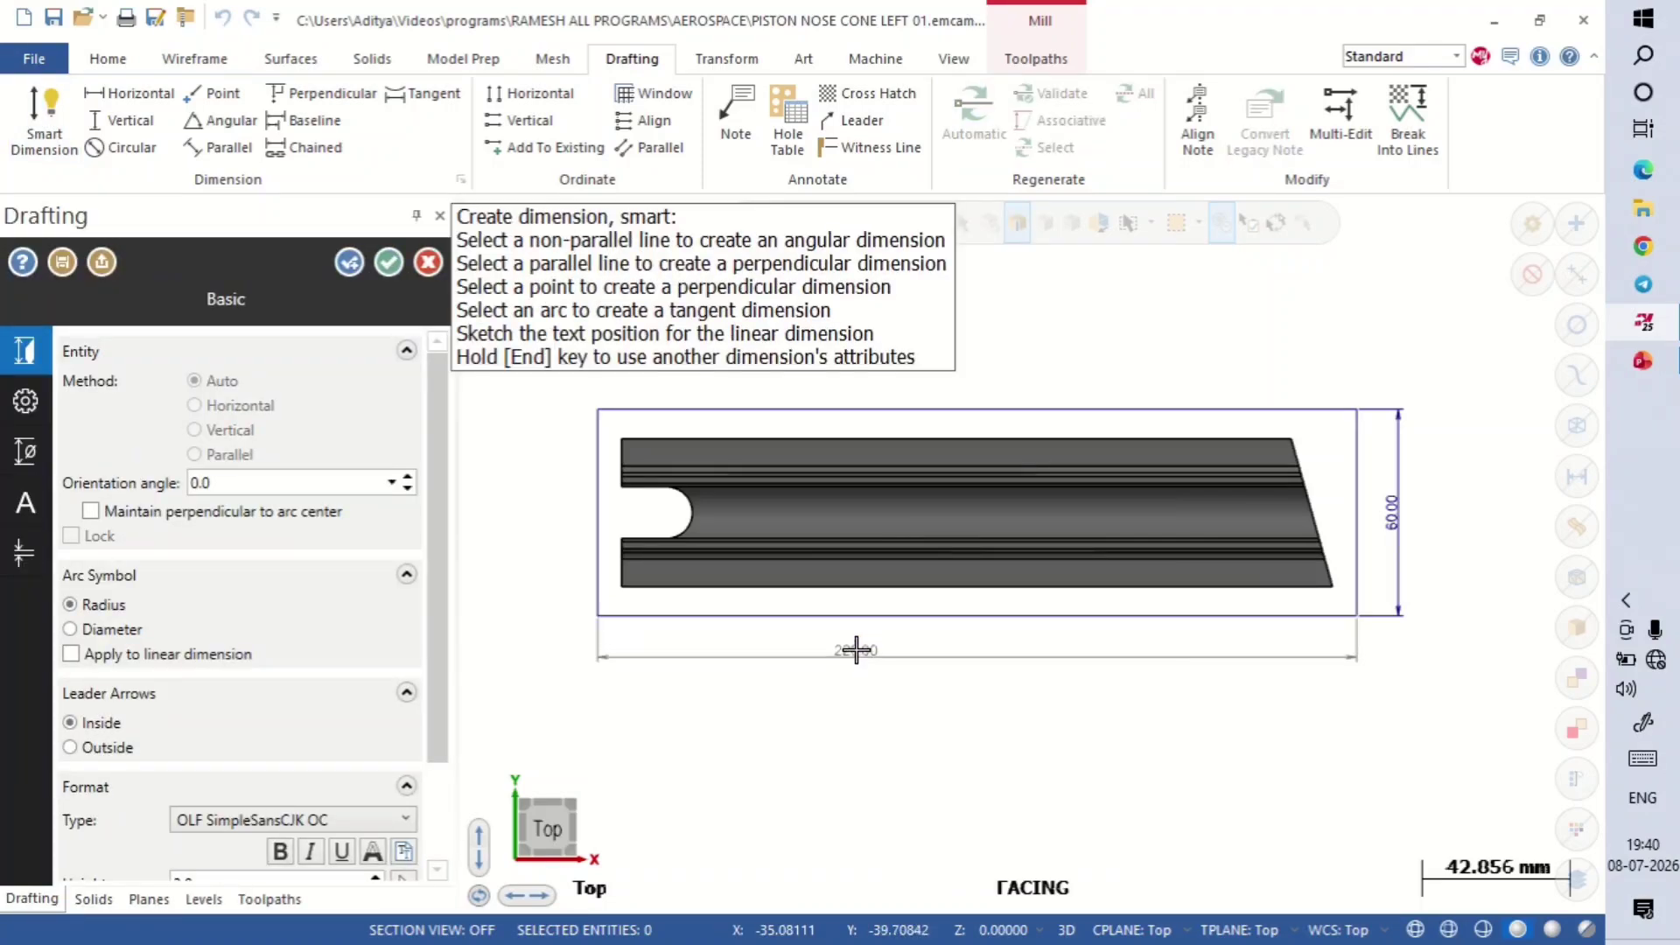
left_click(862, 652)
left_click(376, 268)
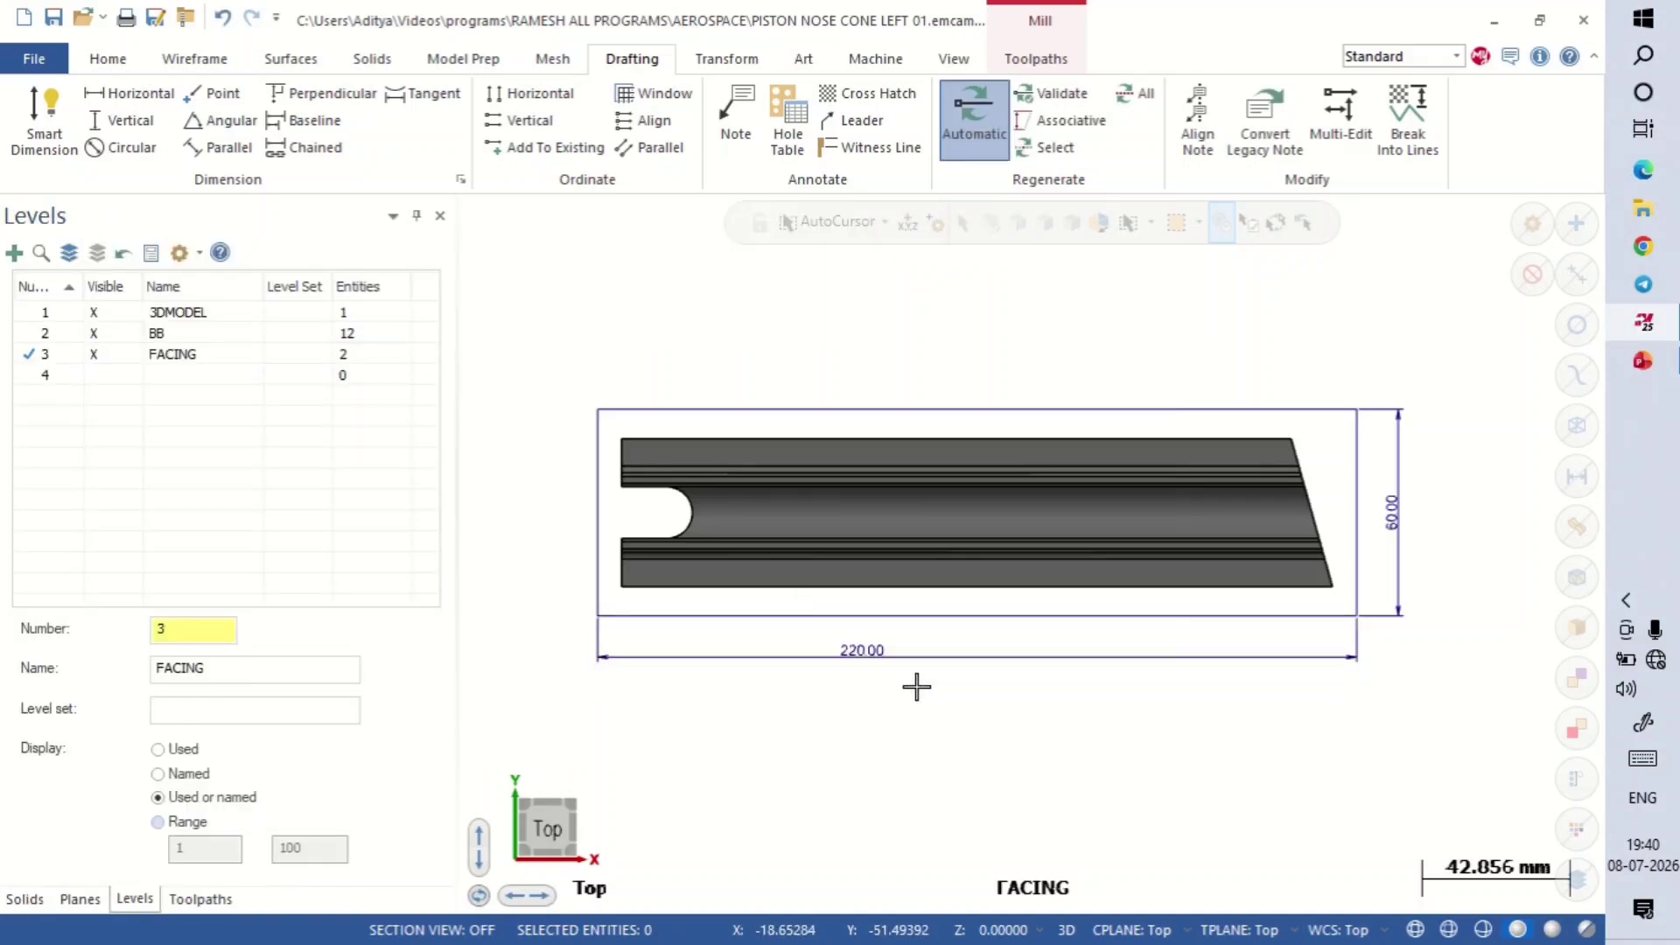
Step: Draw a rectangle about 225 x 64 mm on the FACING level in the top view, slightly outside the bounding box on all sides
scroll(1126, 669, "down", 1)
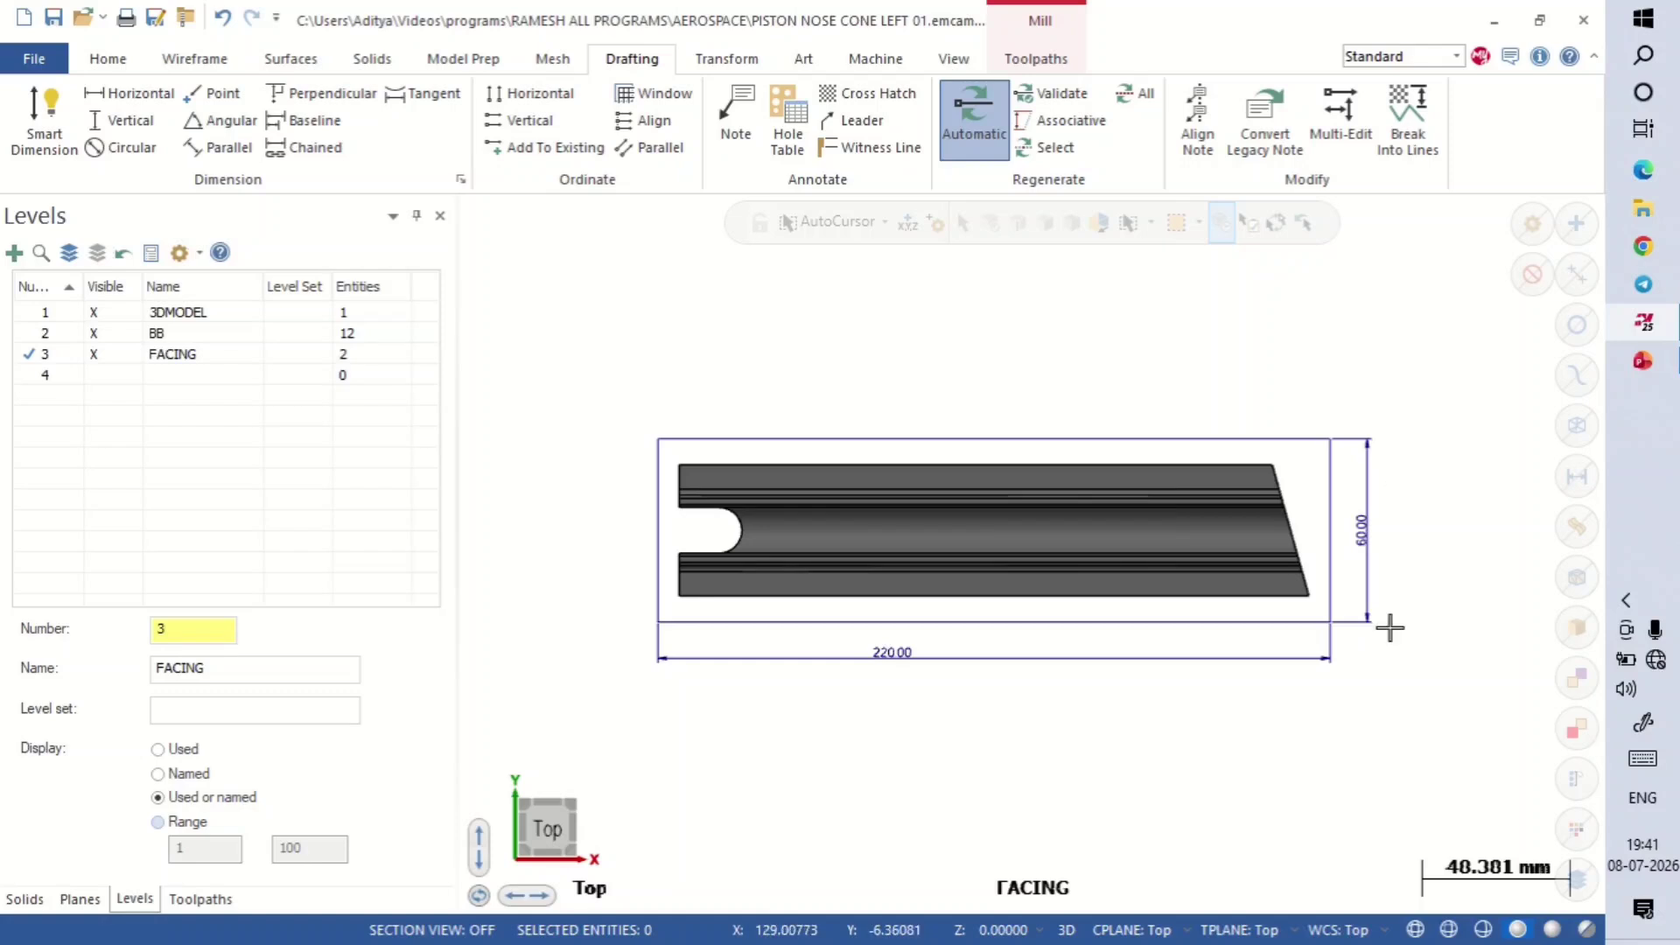
scroll(1402, 671, "up", 1)
middle_click_drag(1402, 671, 1333, 624)
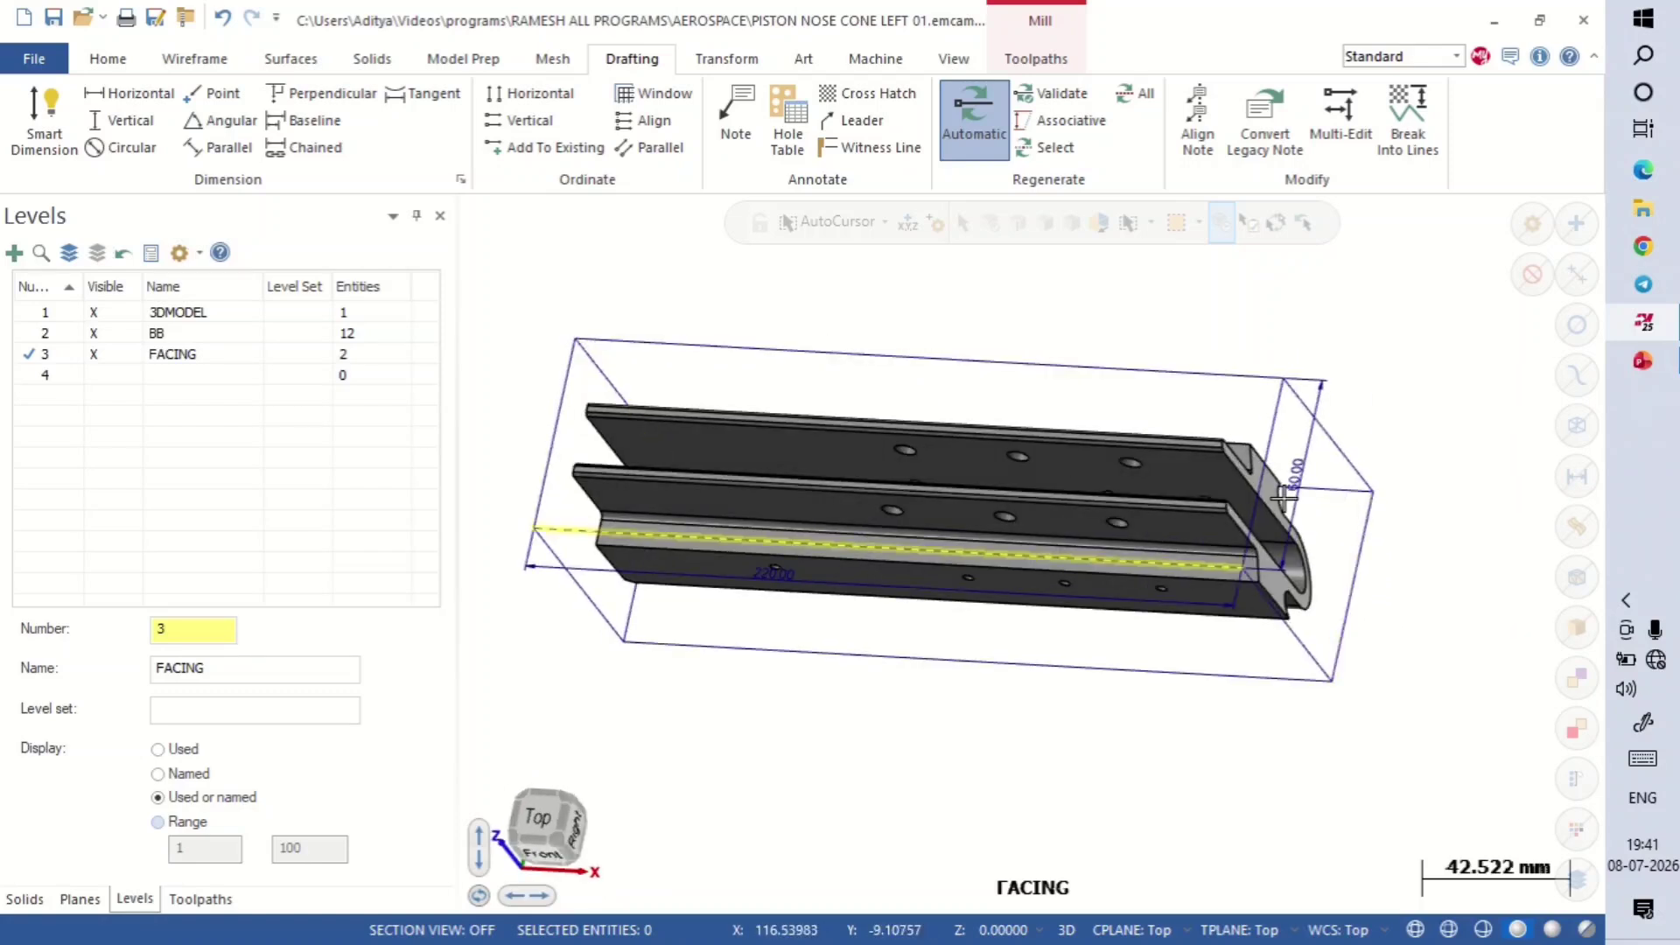
key("alt+1")
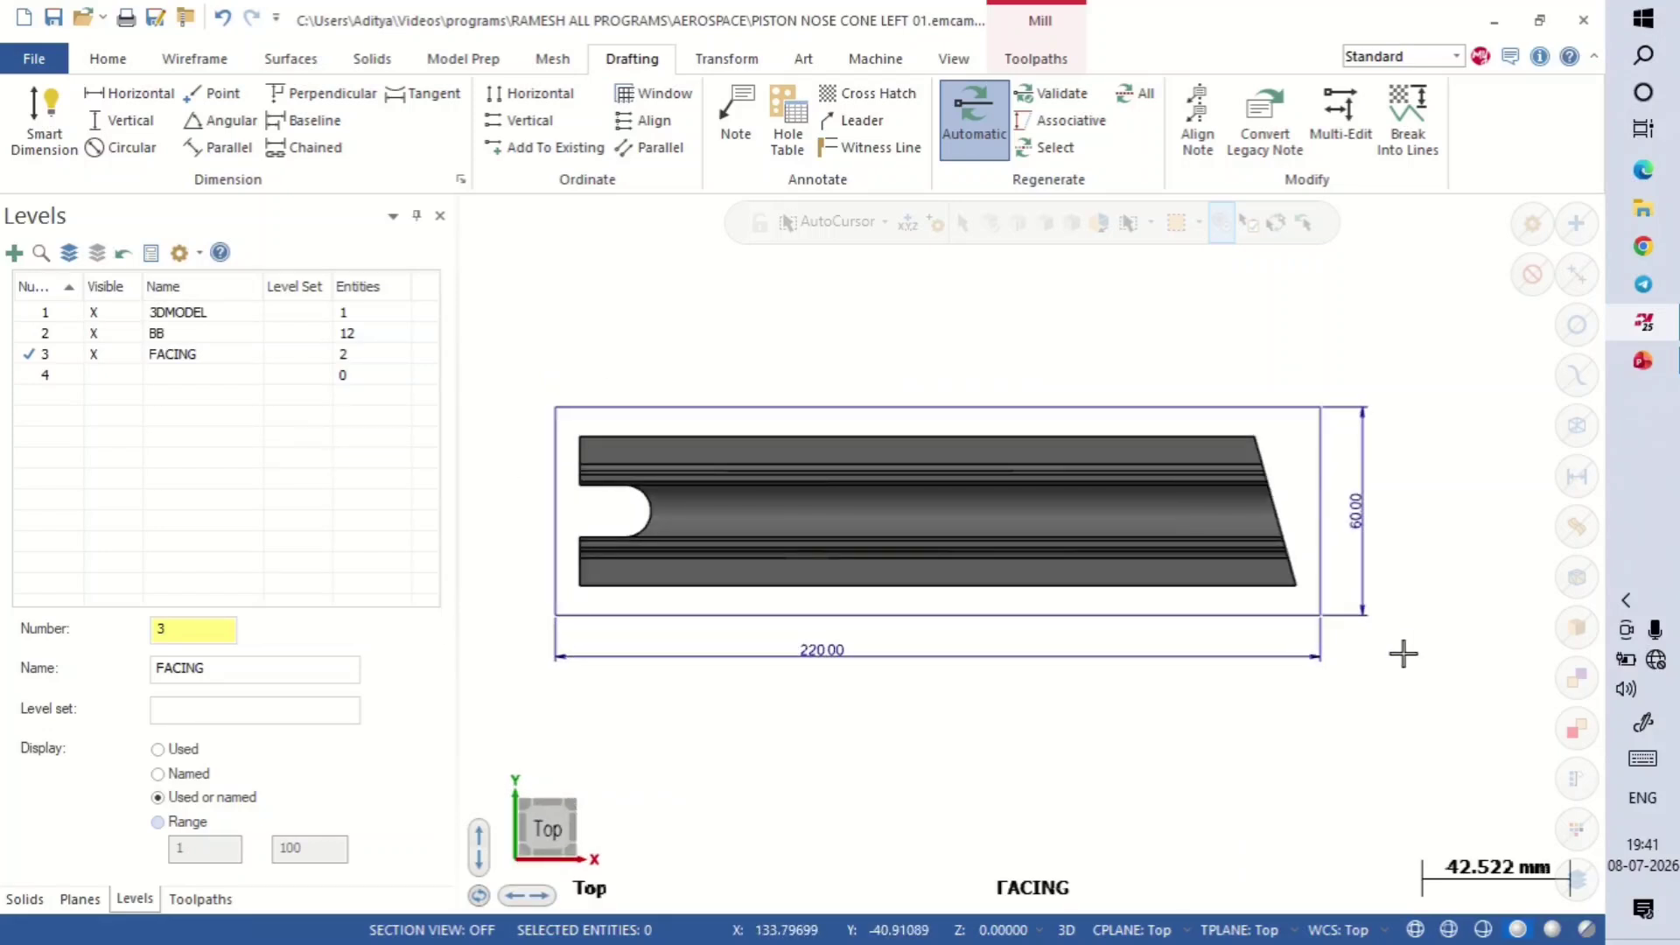
left_click(194, 59)
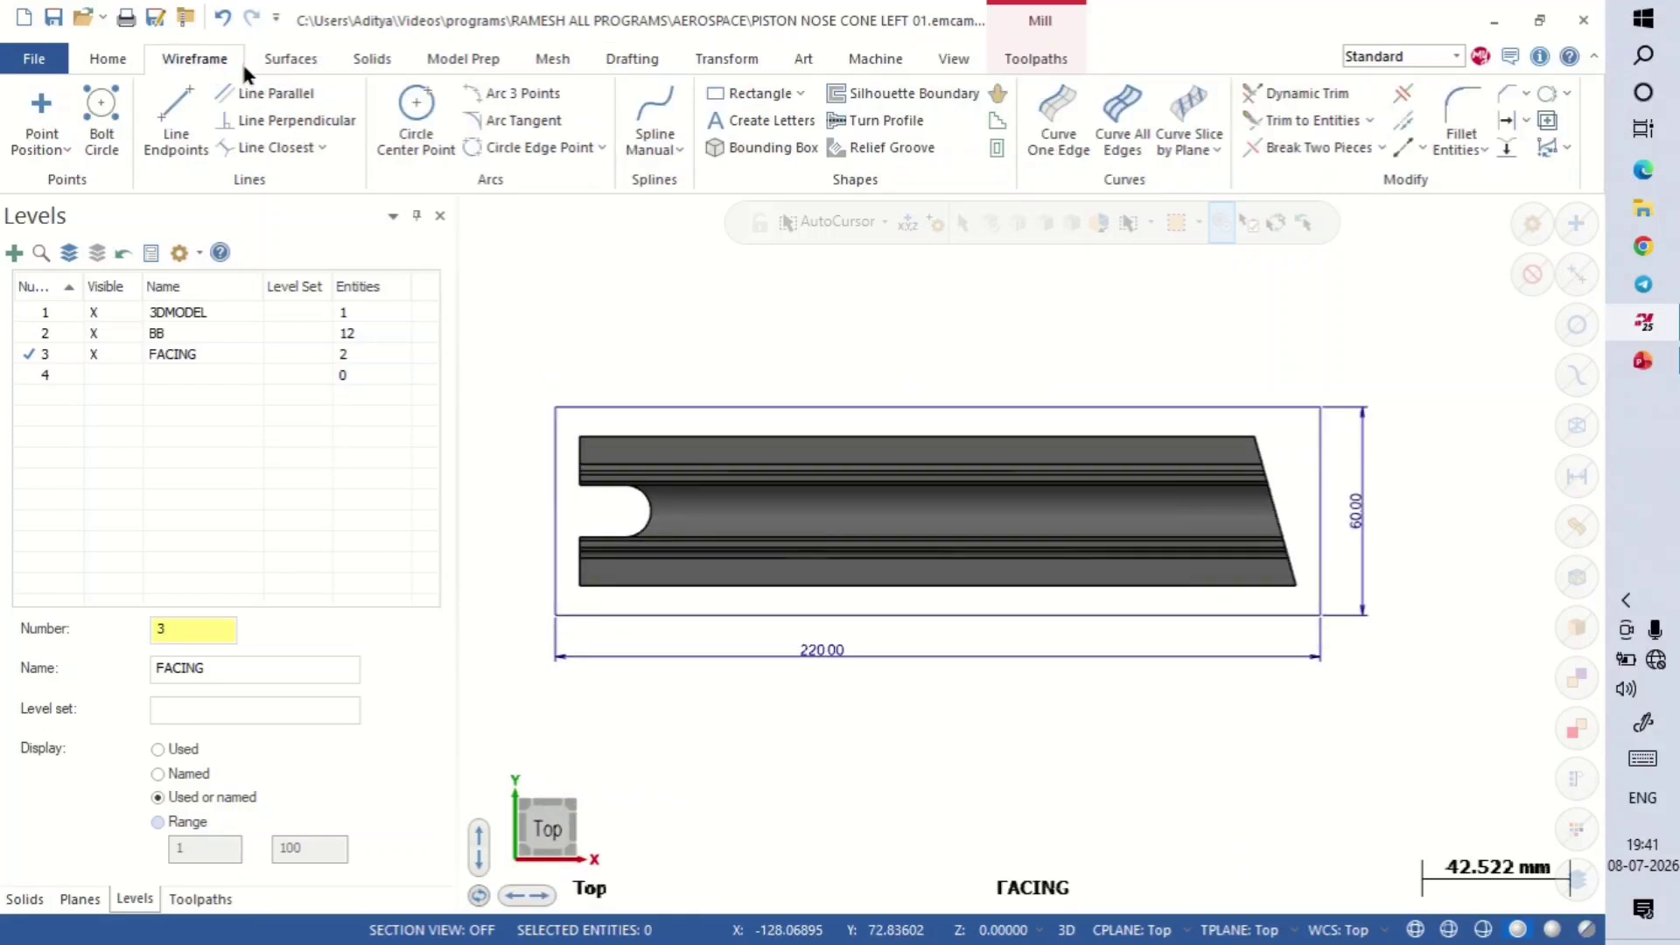
left_click(730, 101)
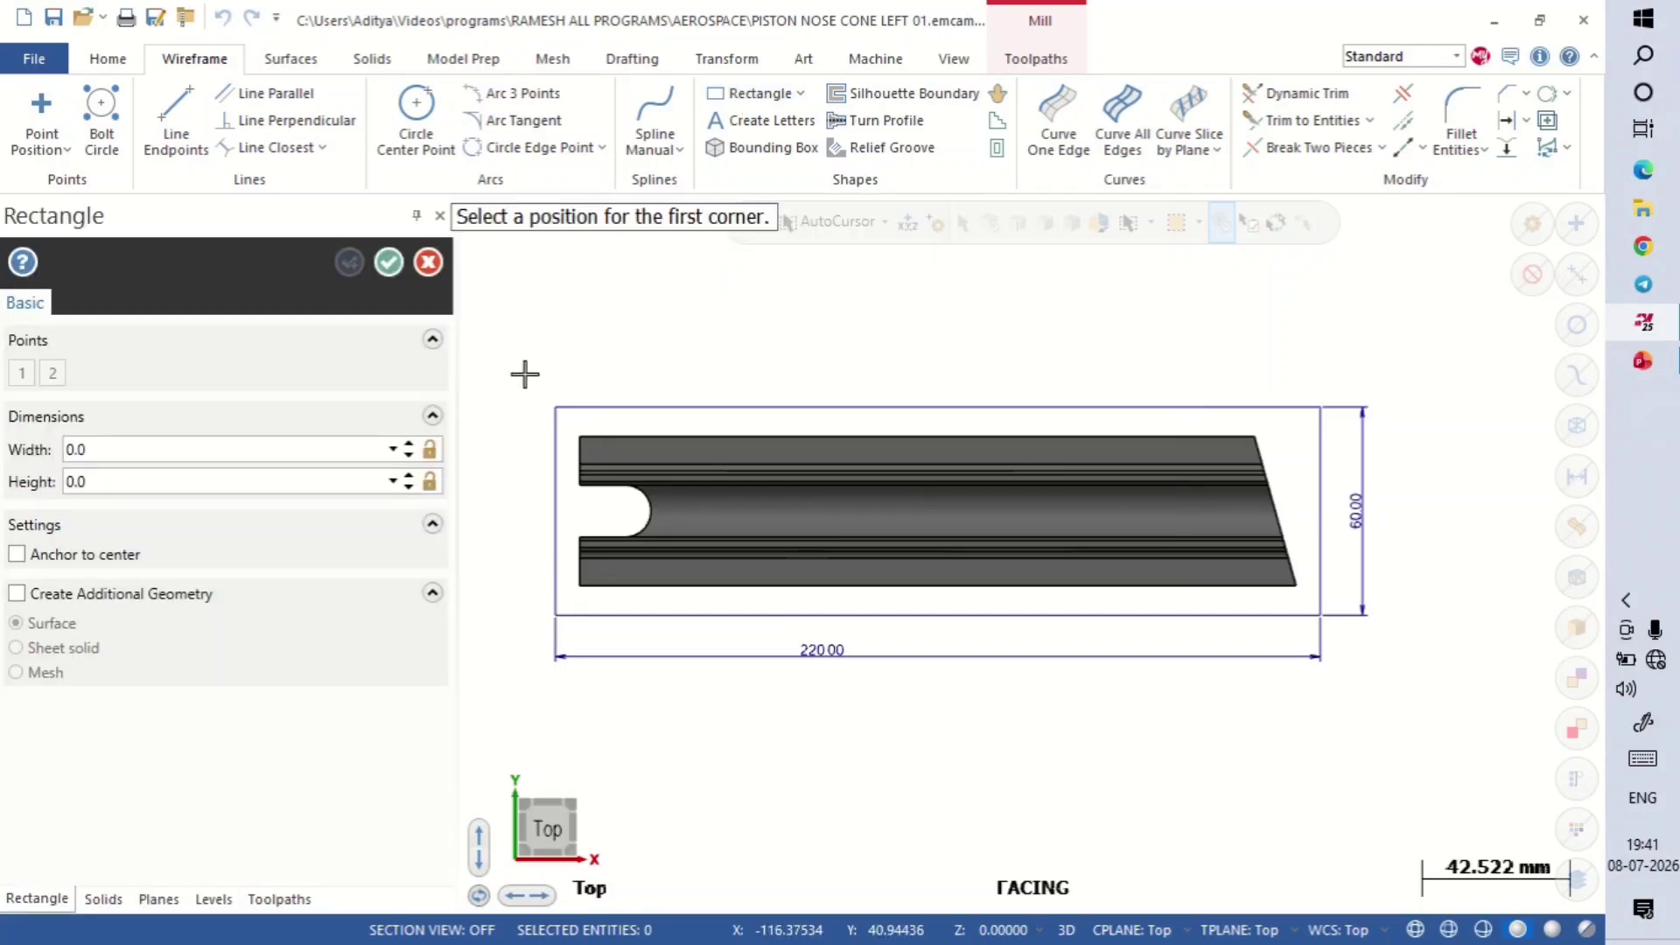
scroll(523, 392, "up", 1)
scroll(523, 392, "up", 2)
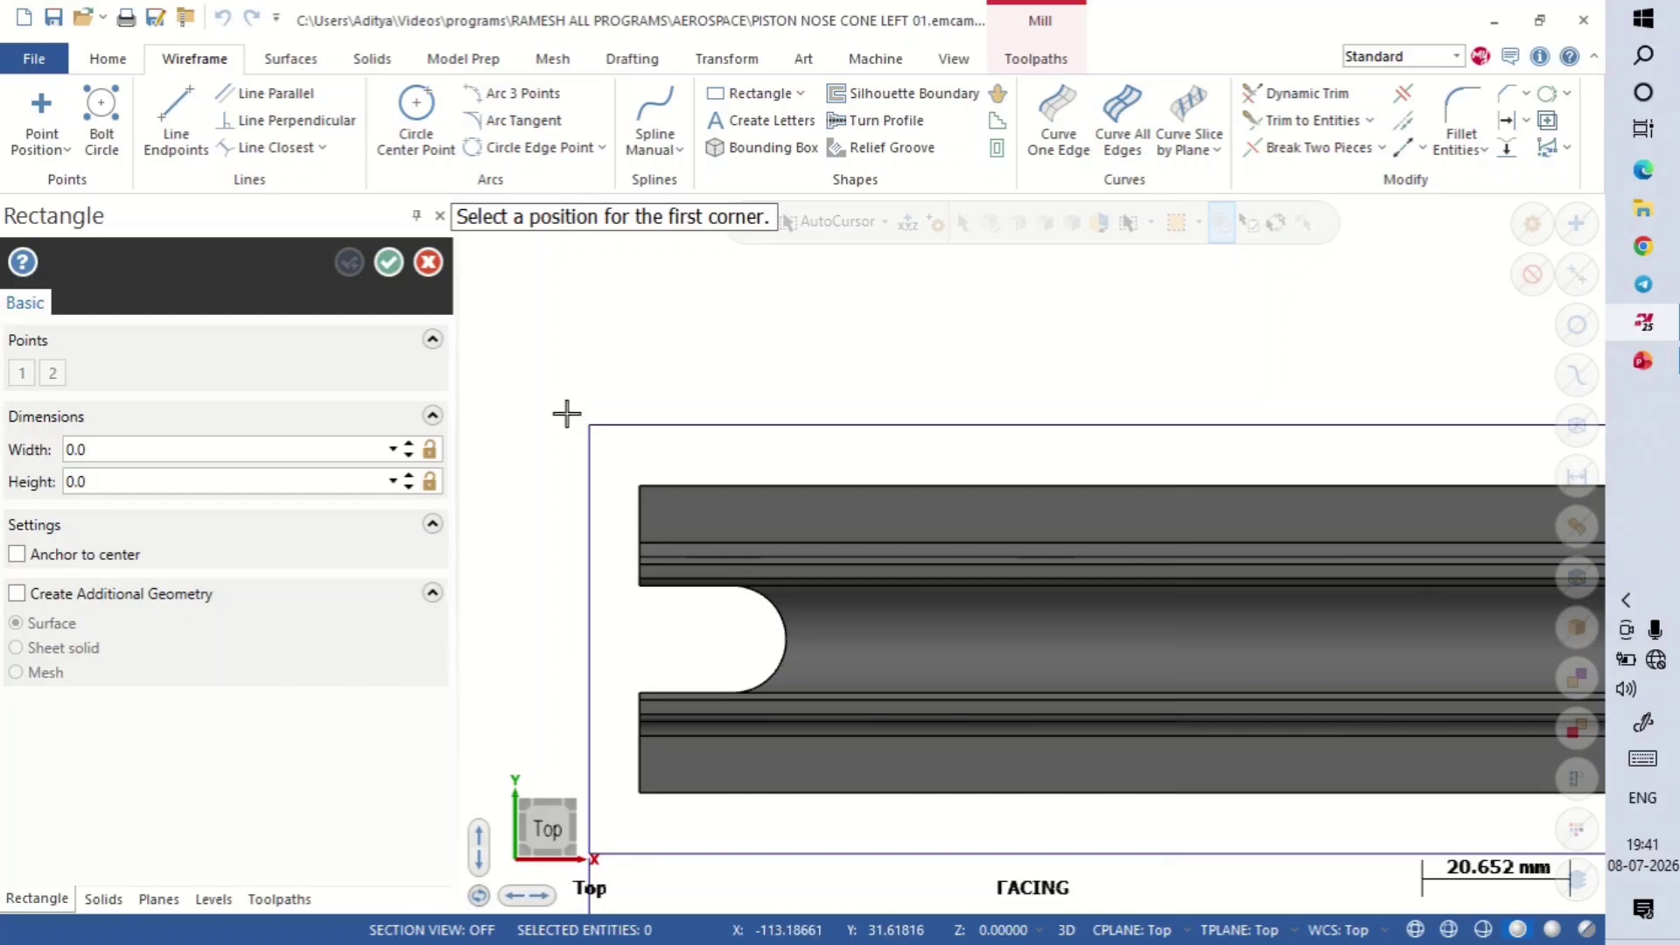
left_click(566, 414)
scroll(560, 368, "down", 3)
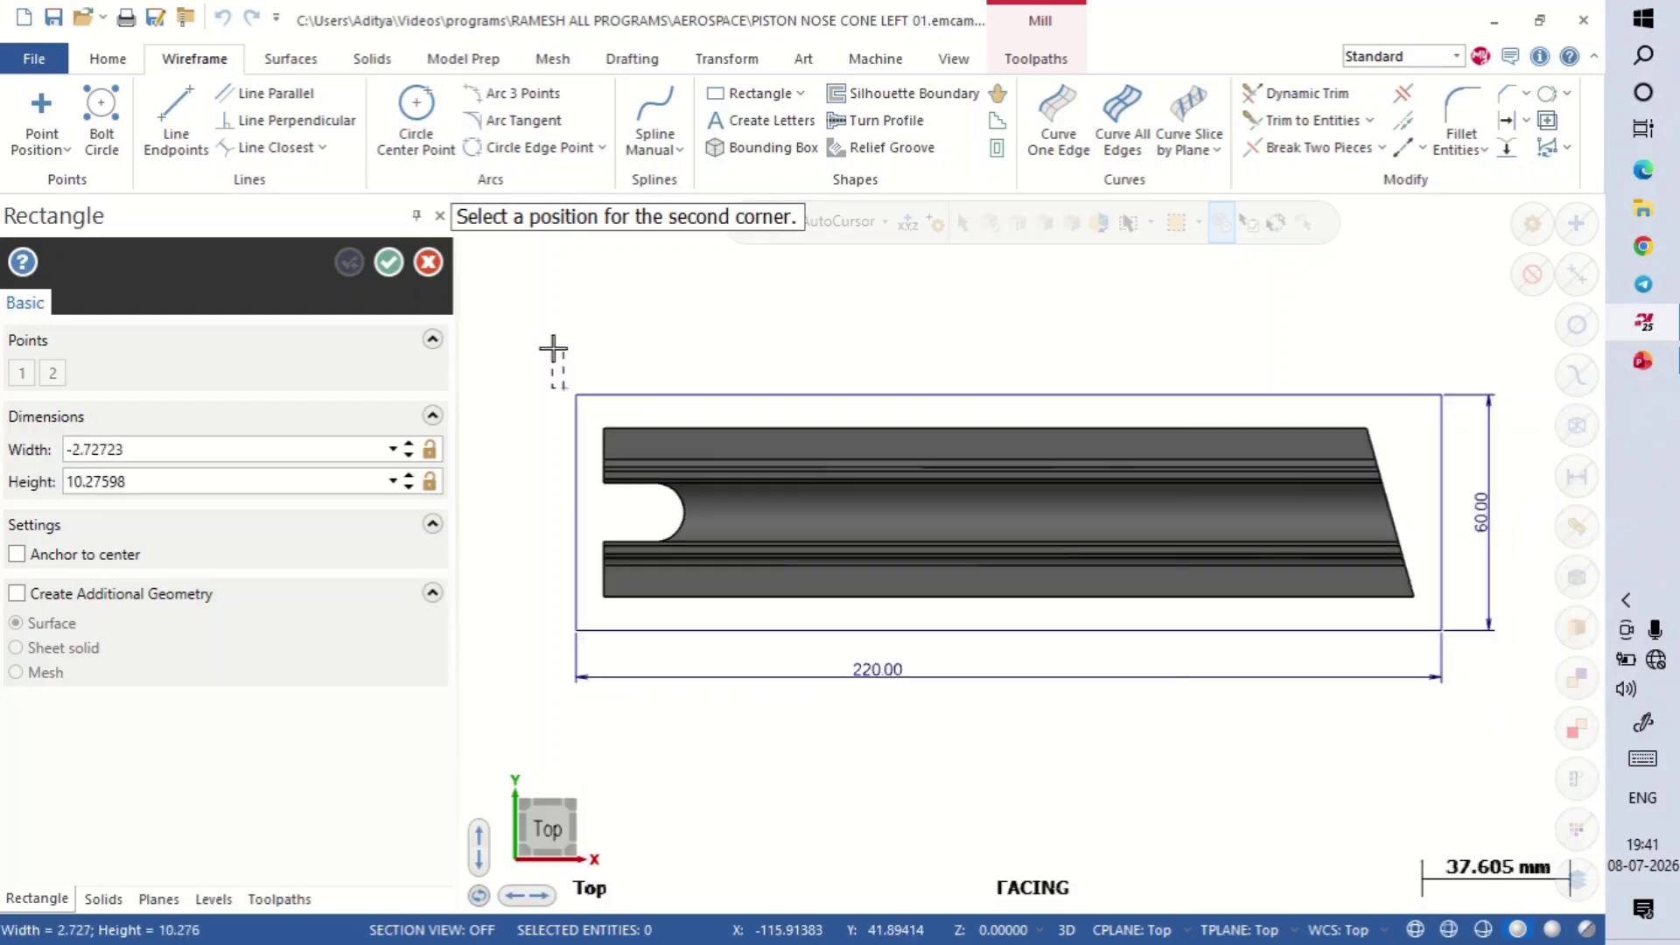
scroll(553, 350, "down", 1)
scroll(1312, 589, "up", 2)
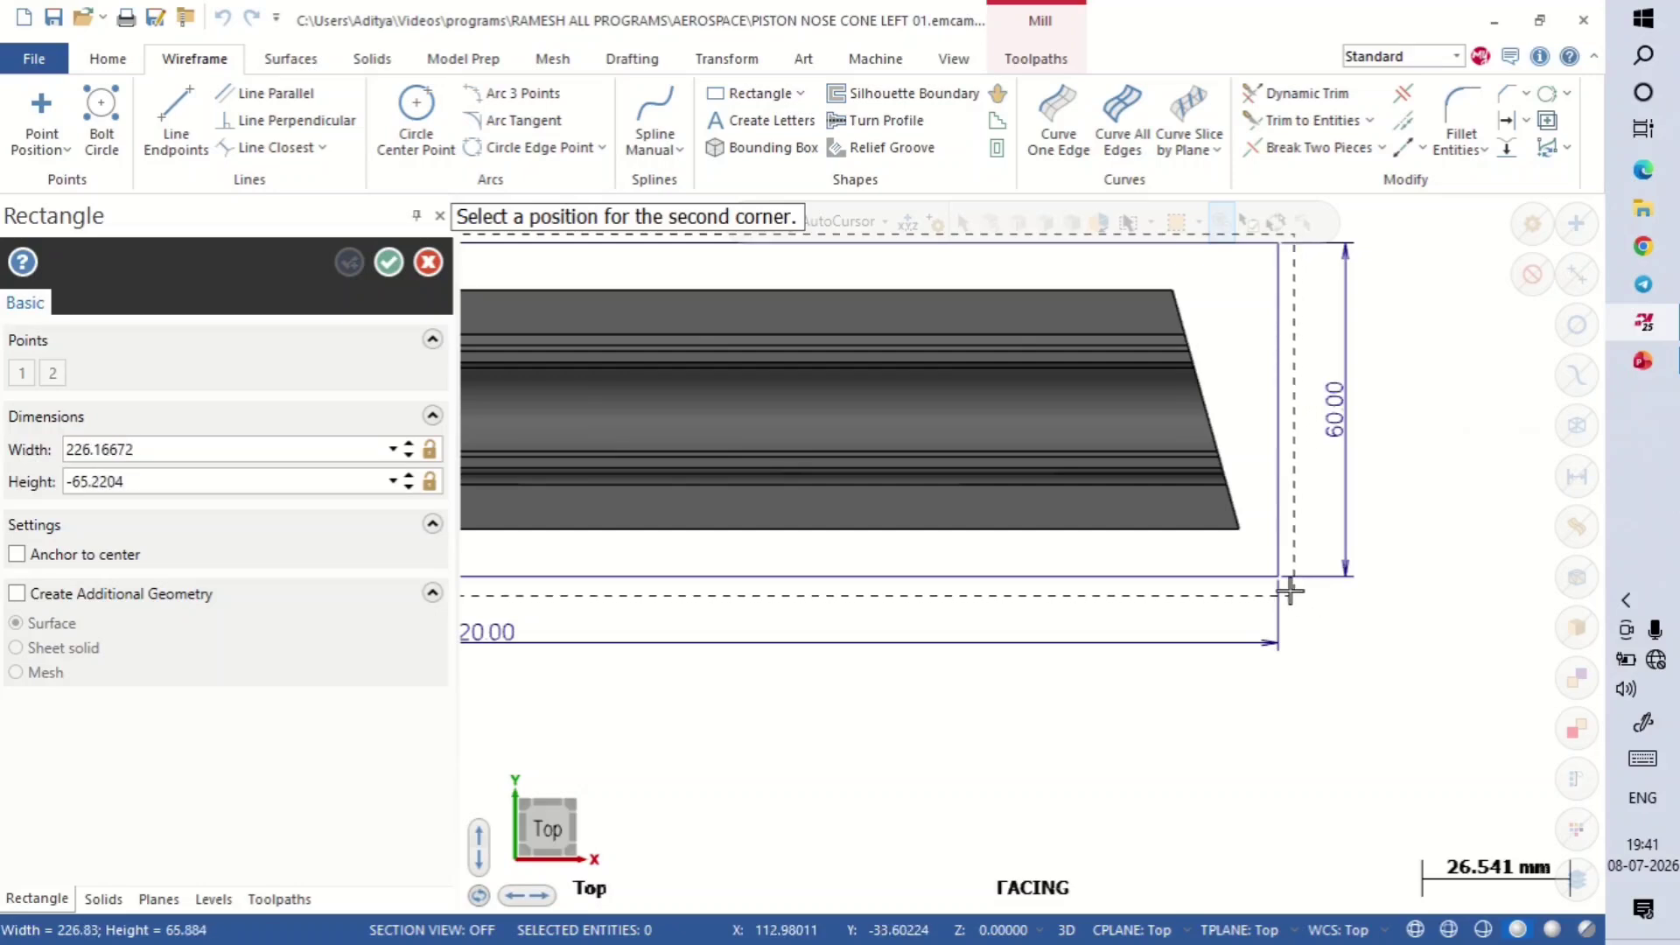
left_click(1288, 588)
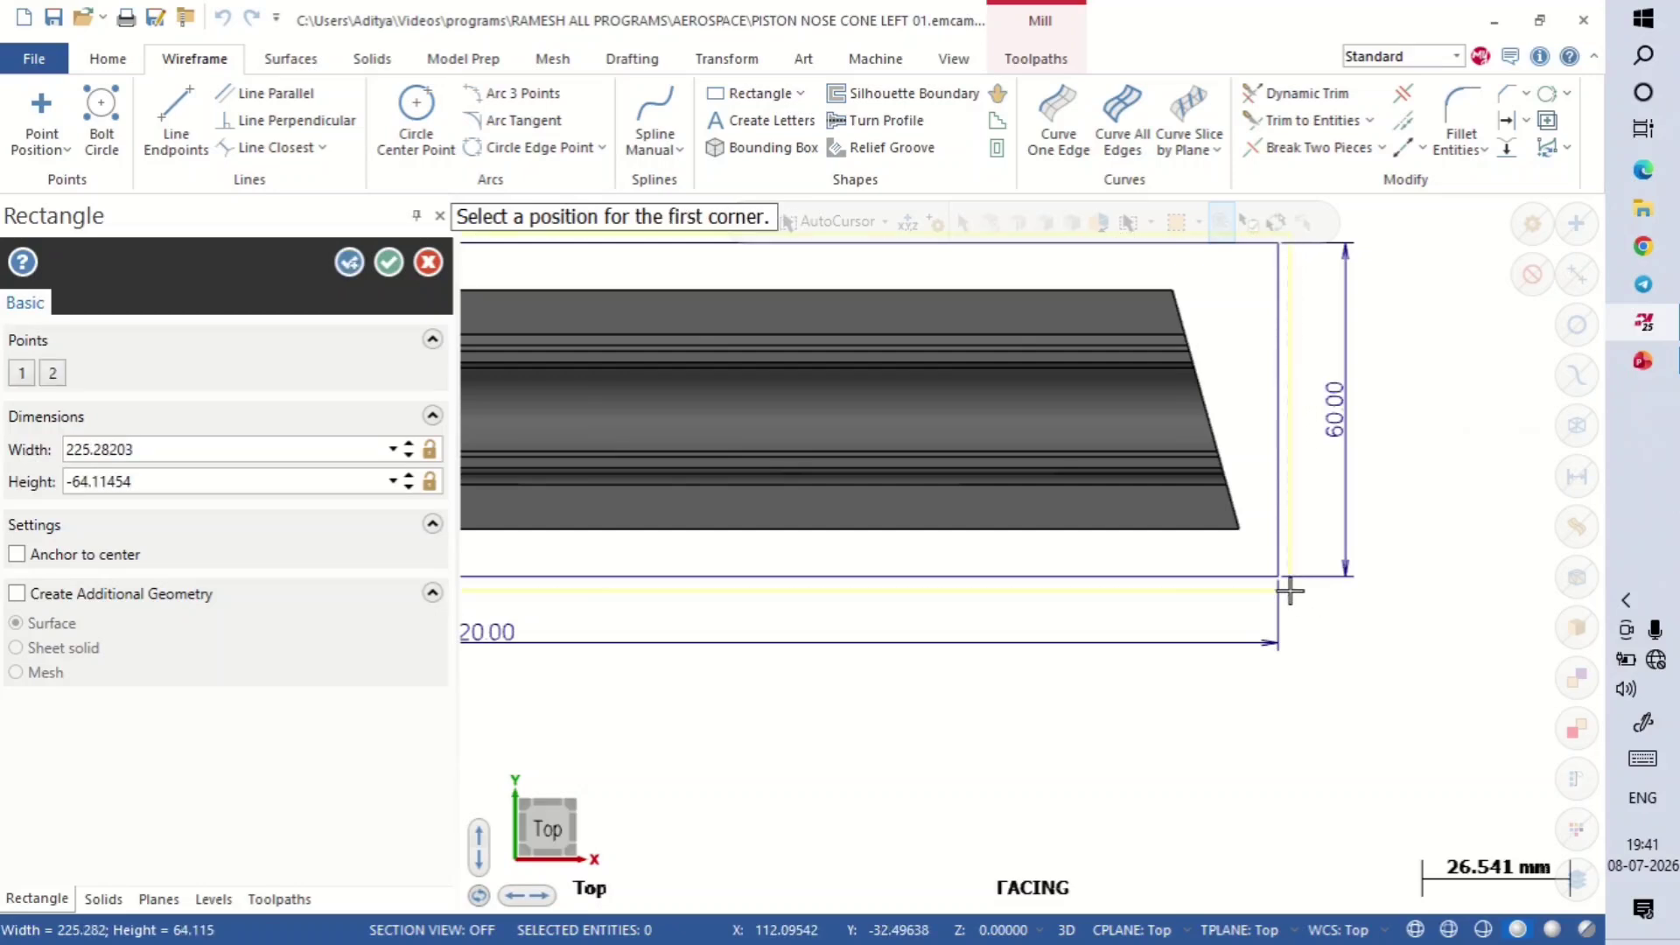
left_click(389, 261)
scroll(1501, 702, "down", 1)
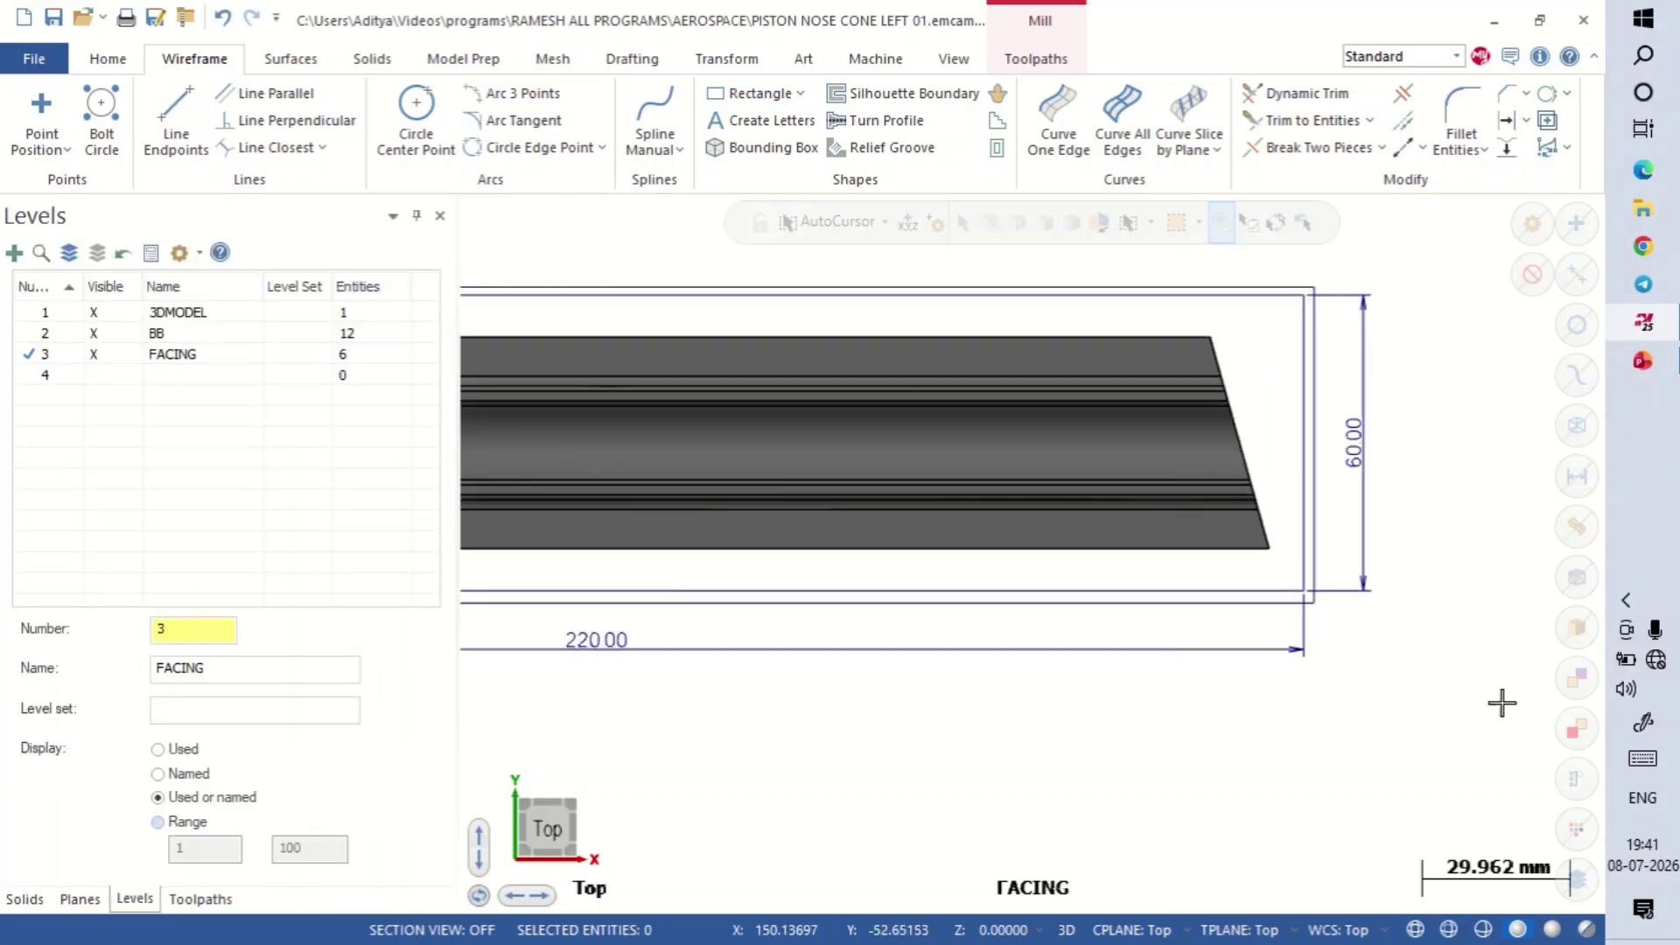
Step: Delete the length and width dimensions of the bounding box
scroll(1492, 683, "down", 4)
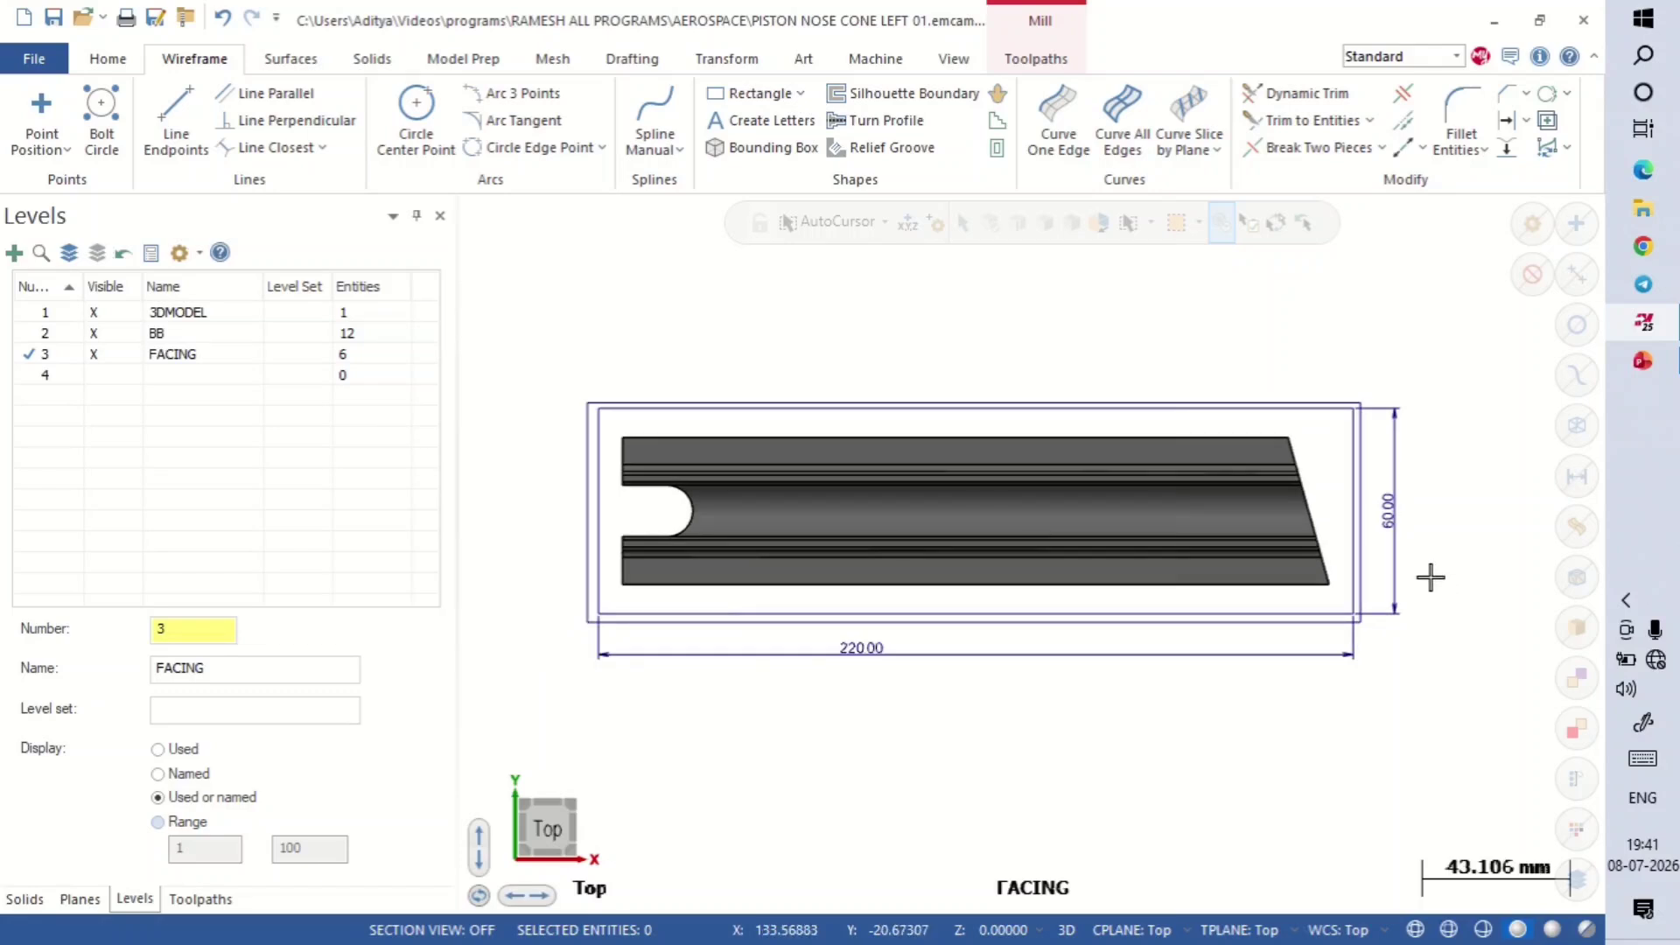
left_click(1397, 574)
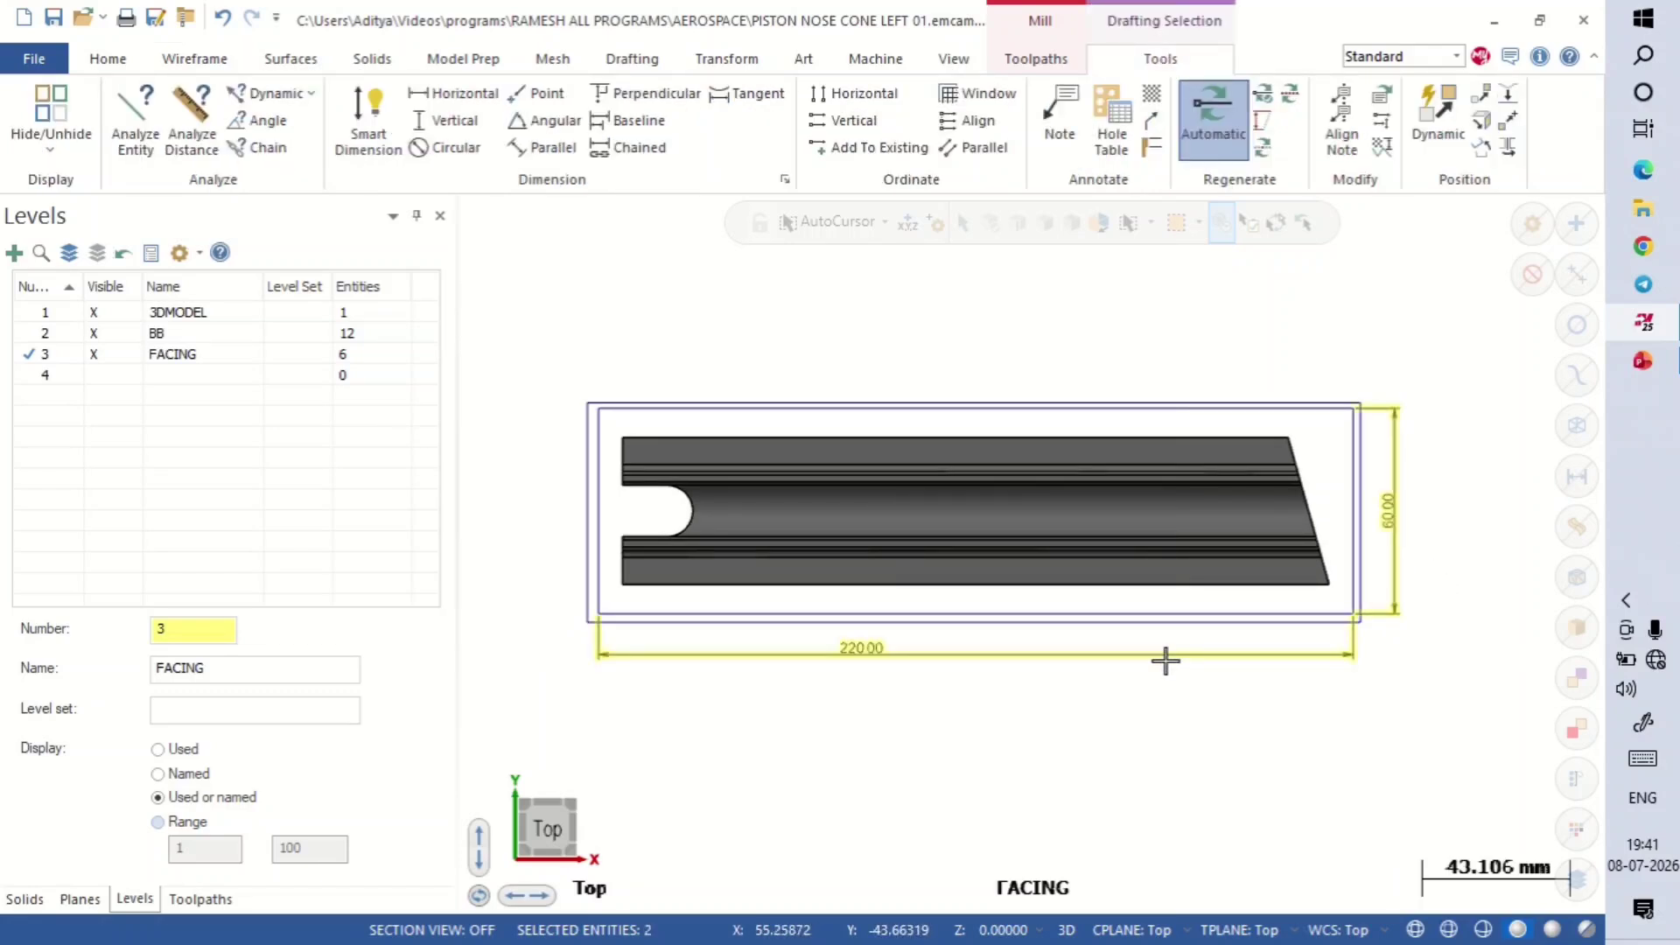
key("Delete")
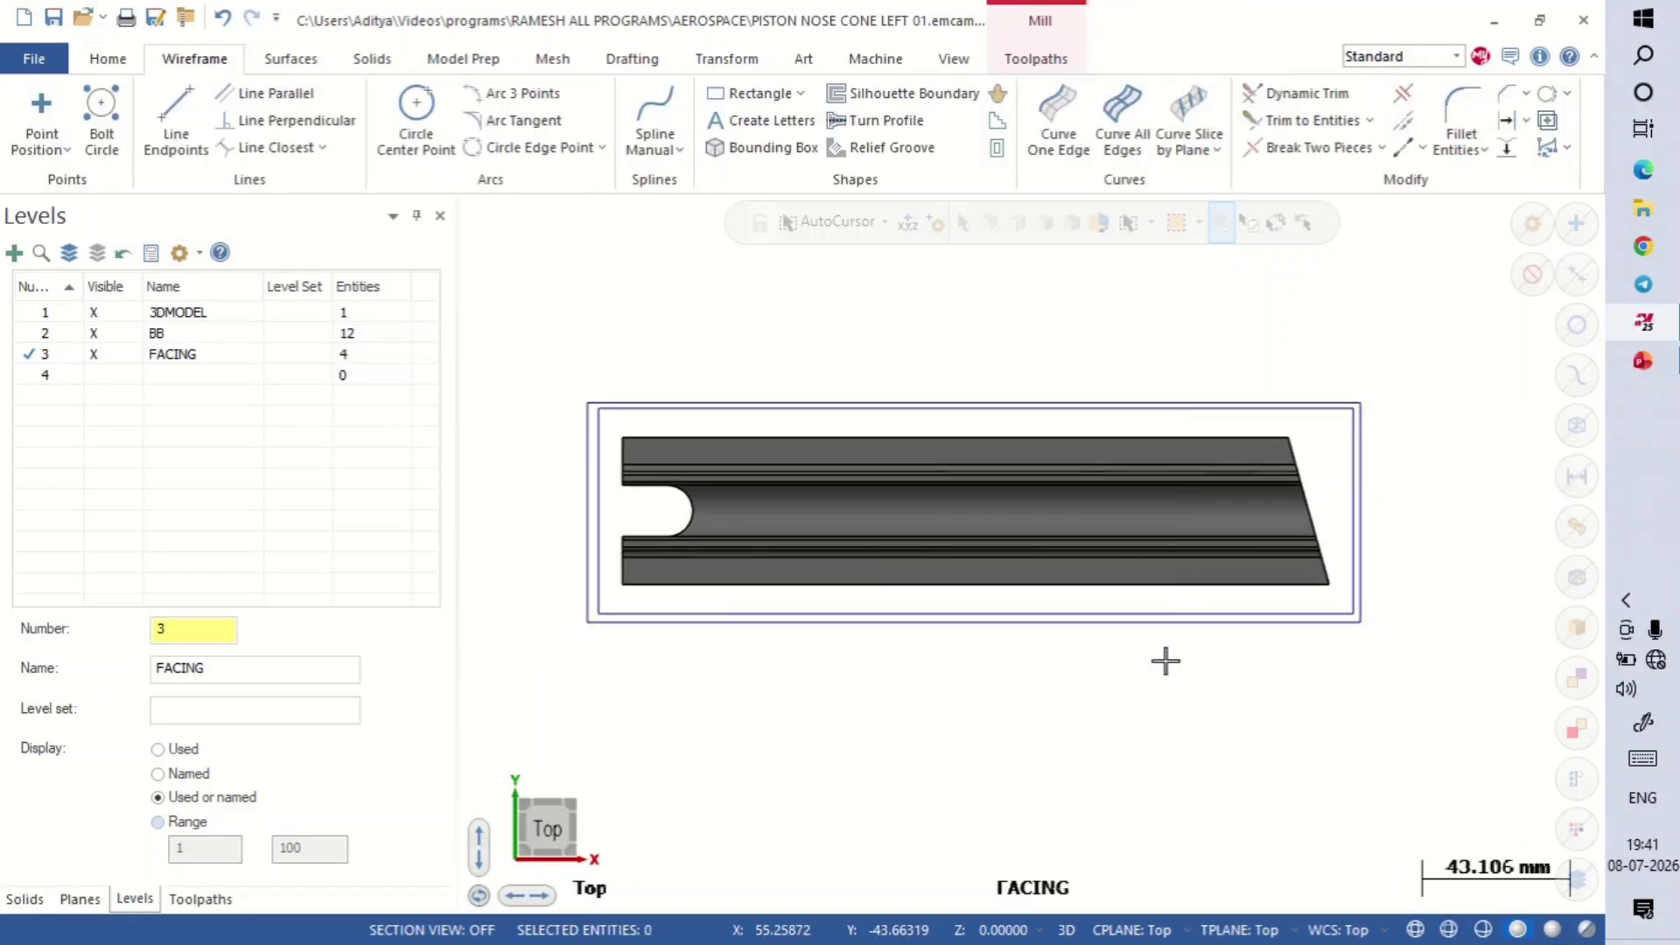
Step: Hide the BB level, keep FACING as the main level, and check the remaining rectangle around the part
left_click(27, 354)
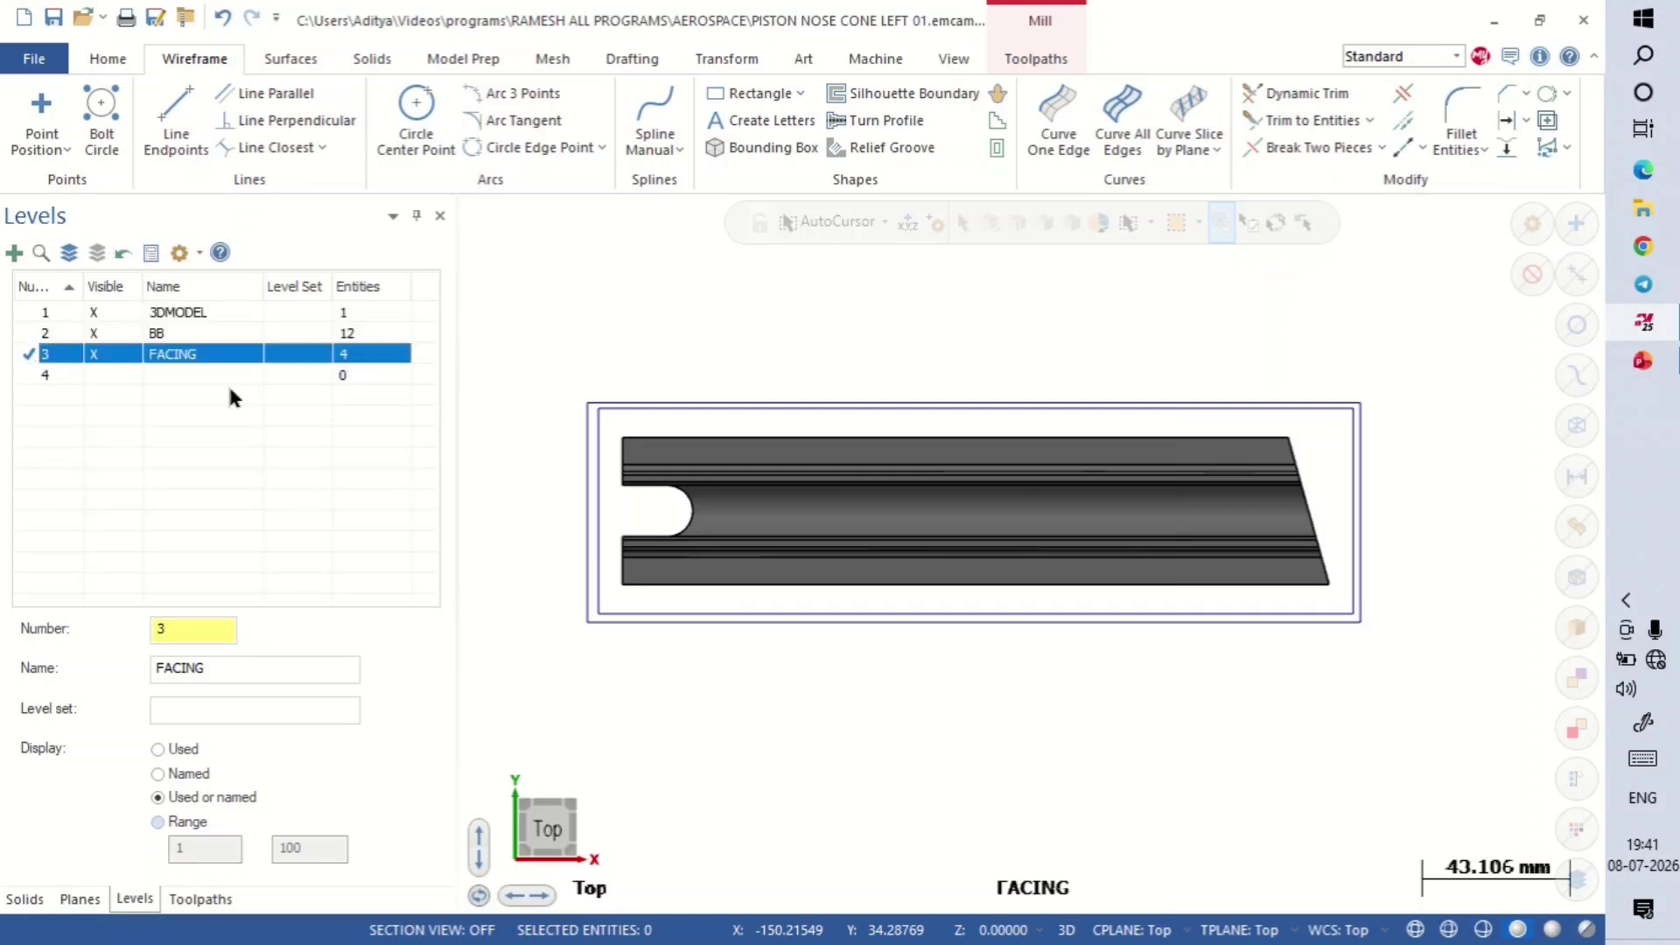
left_click(96, 335)
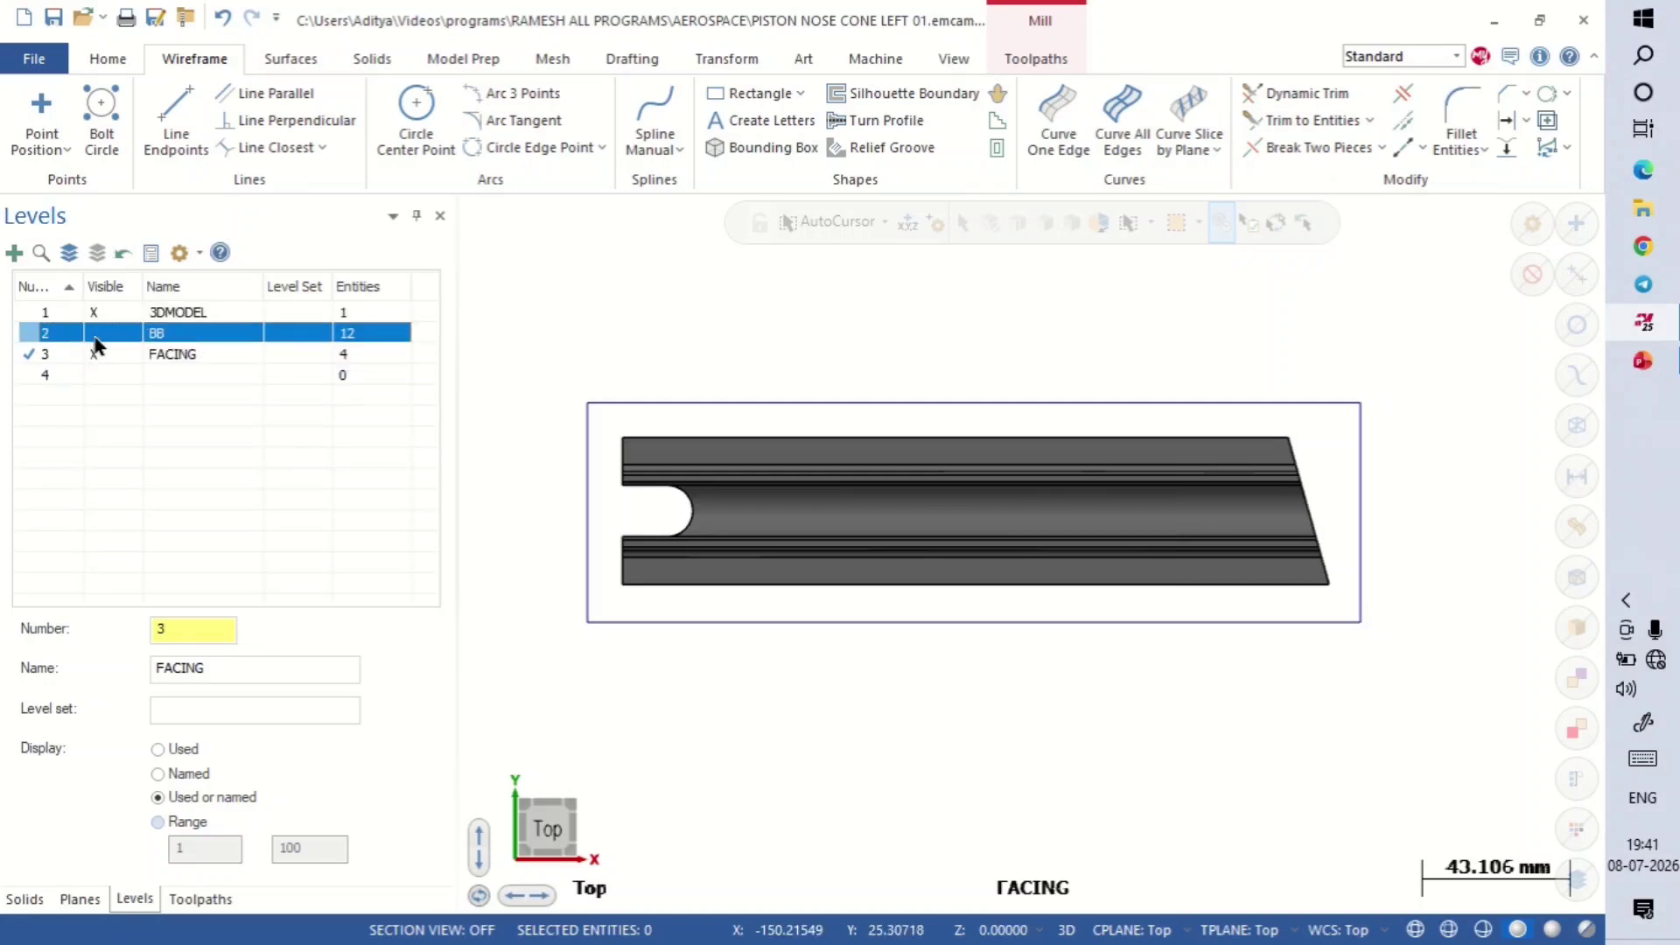
left_click(41, 354)
middle_click_drag(772, 653, 748, 618)
key("alt+1")
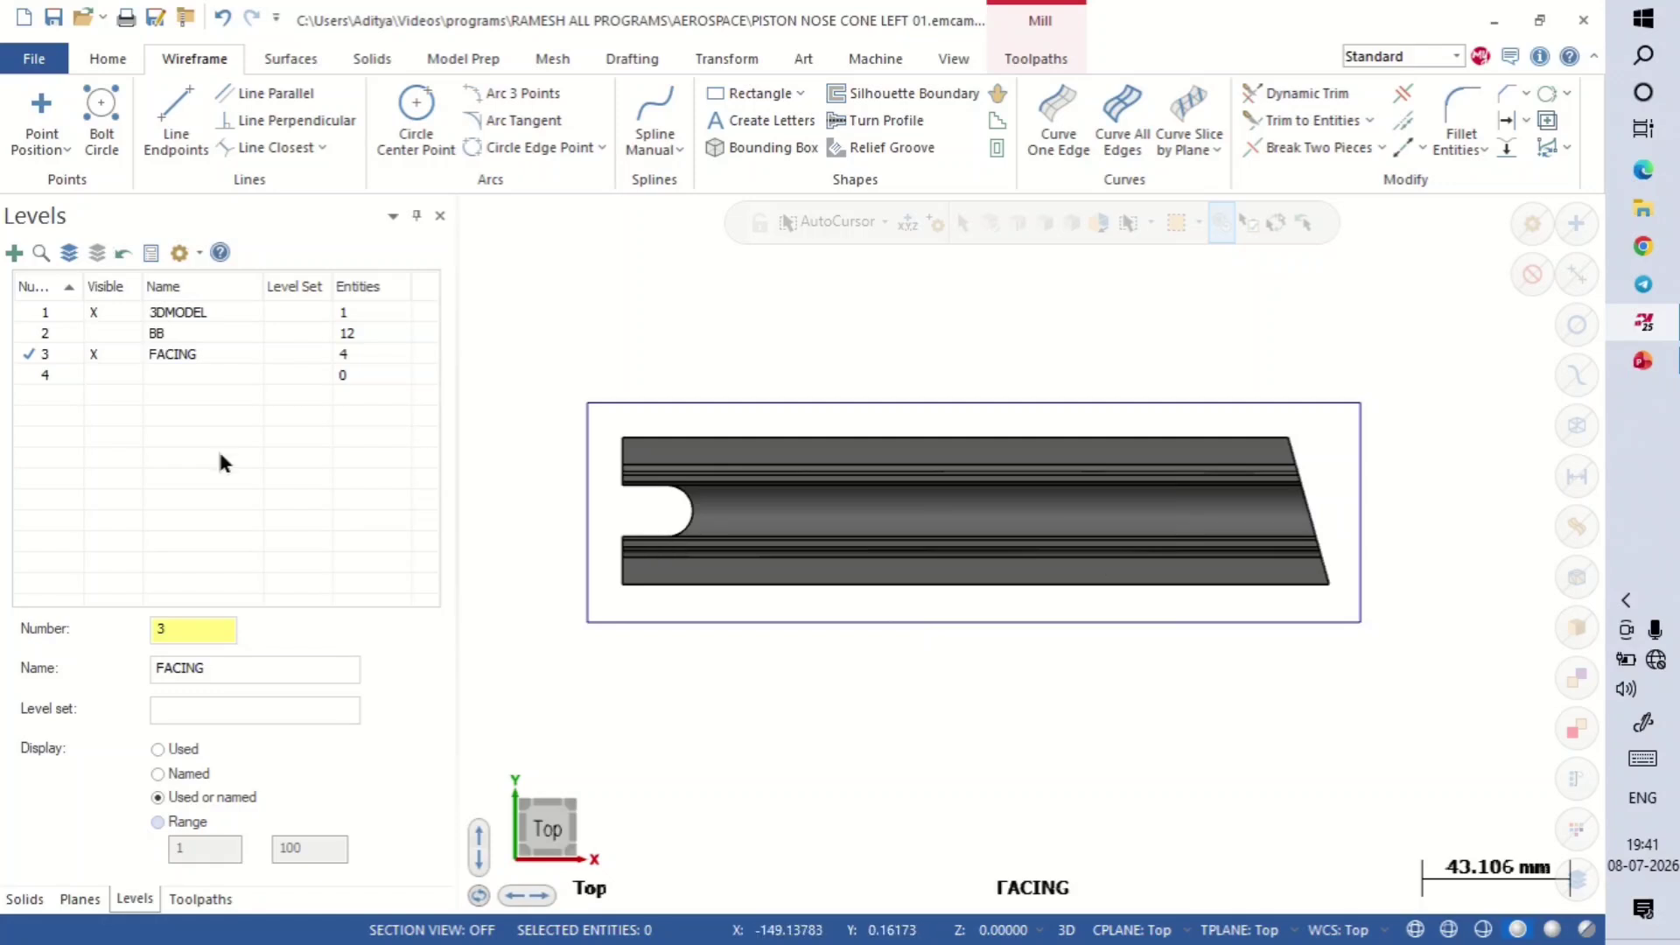
Step: Bring up the toolpath operations of Machine Group-1 with FACING as the main level
left_click(18, 356)
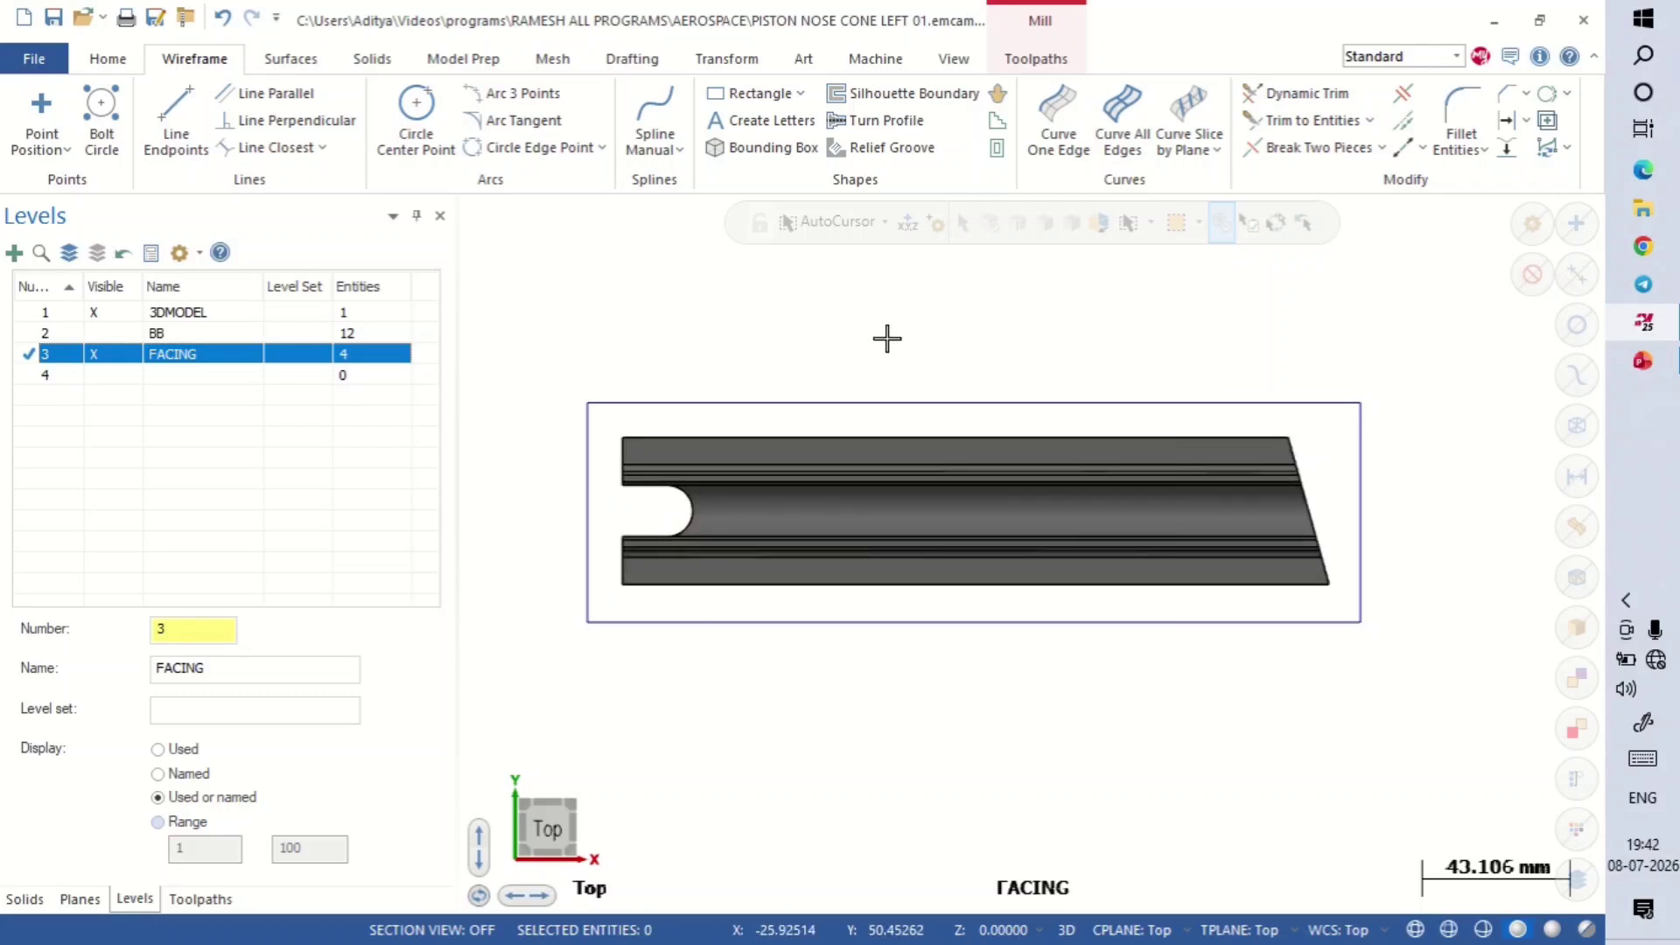
scroll(886, 338, "up", 2)
scroll(886, 338, "down", 2)
left_click(110, 58)
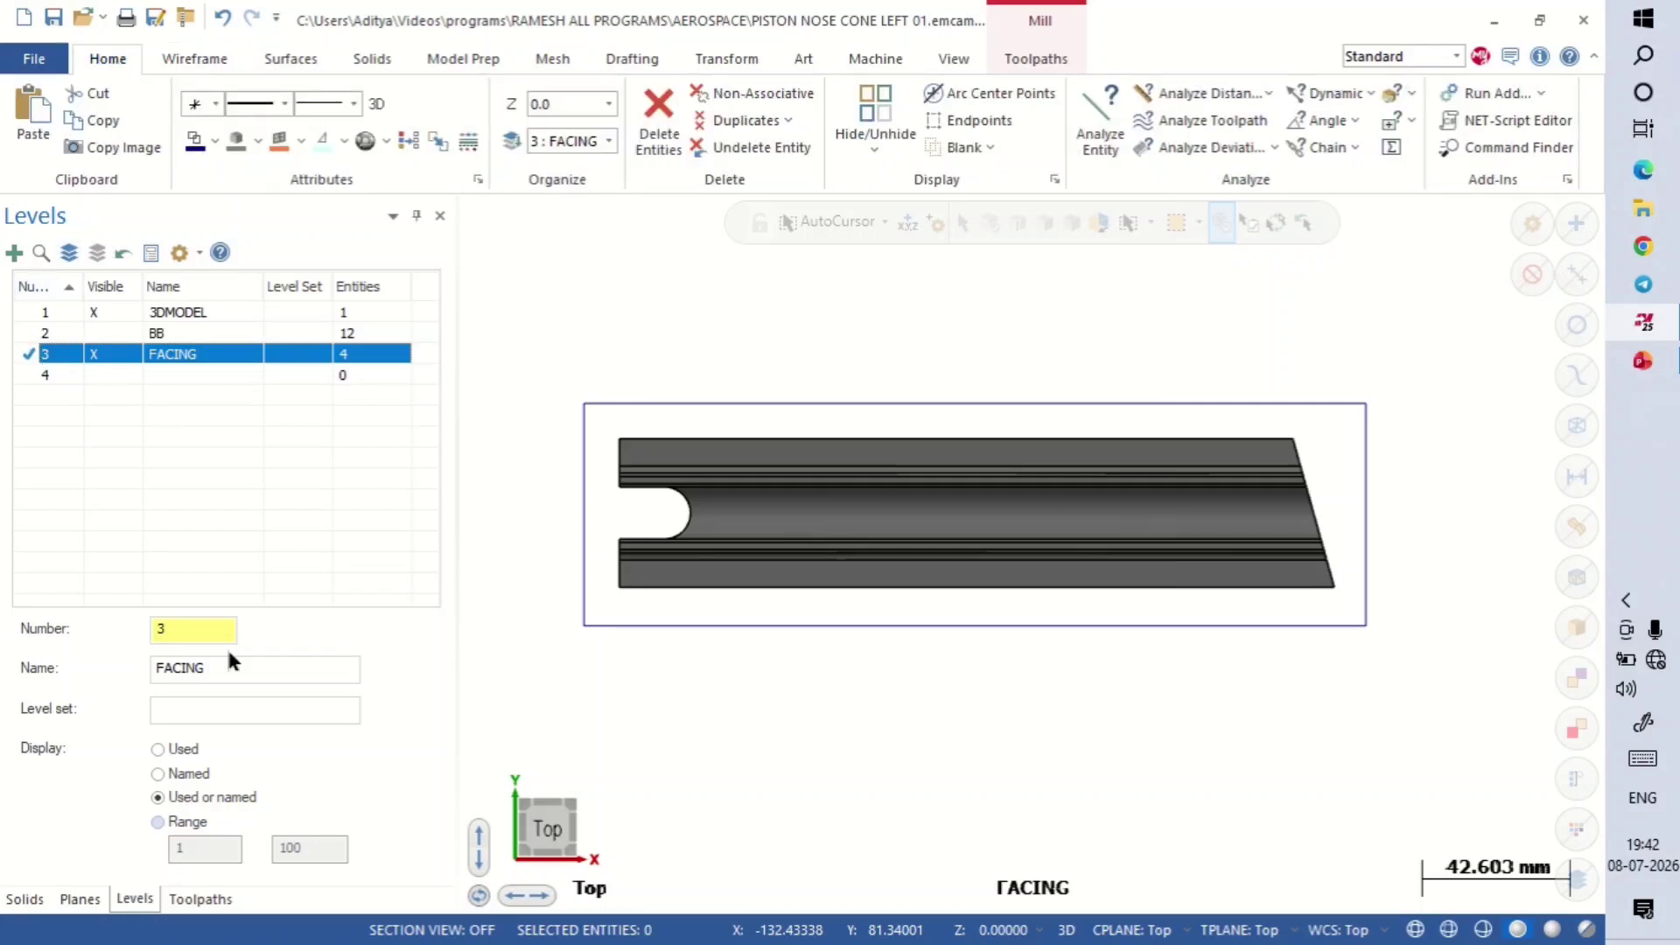
left_click(213, 898)
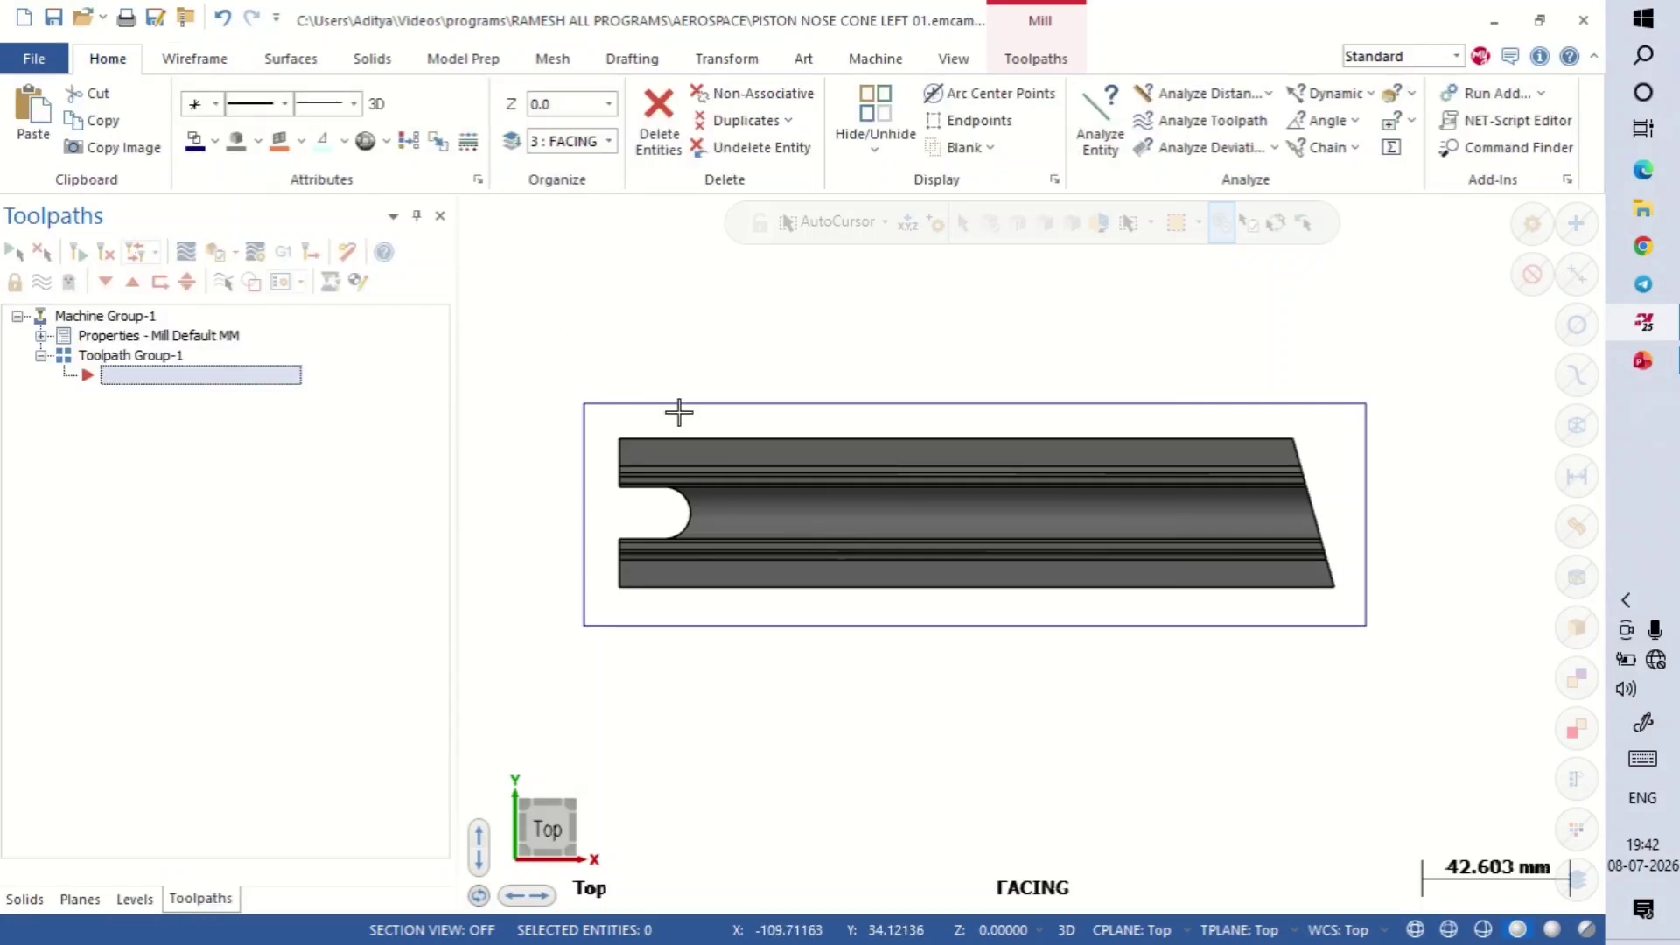
scroll(554, 285, "up", 2)
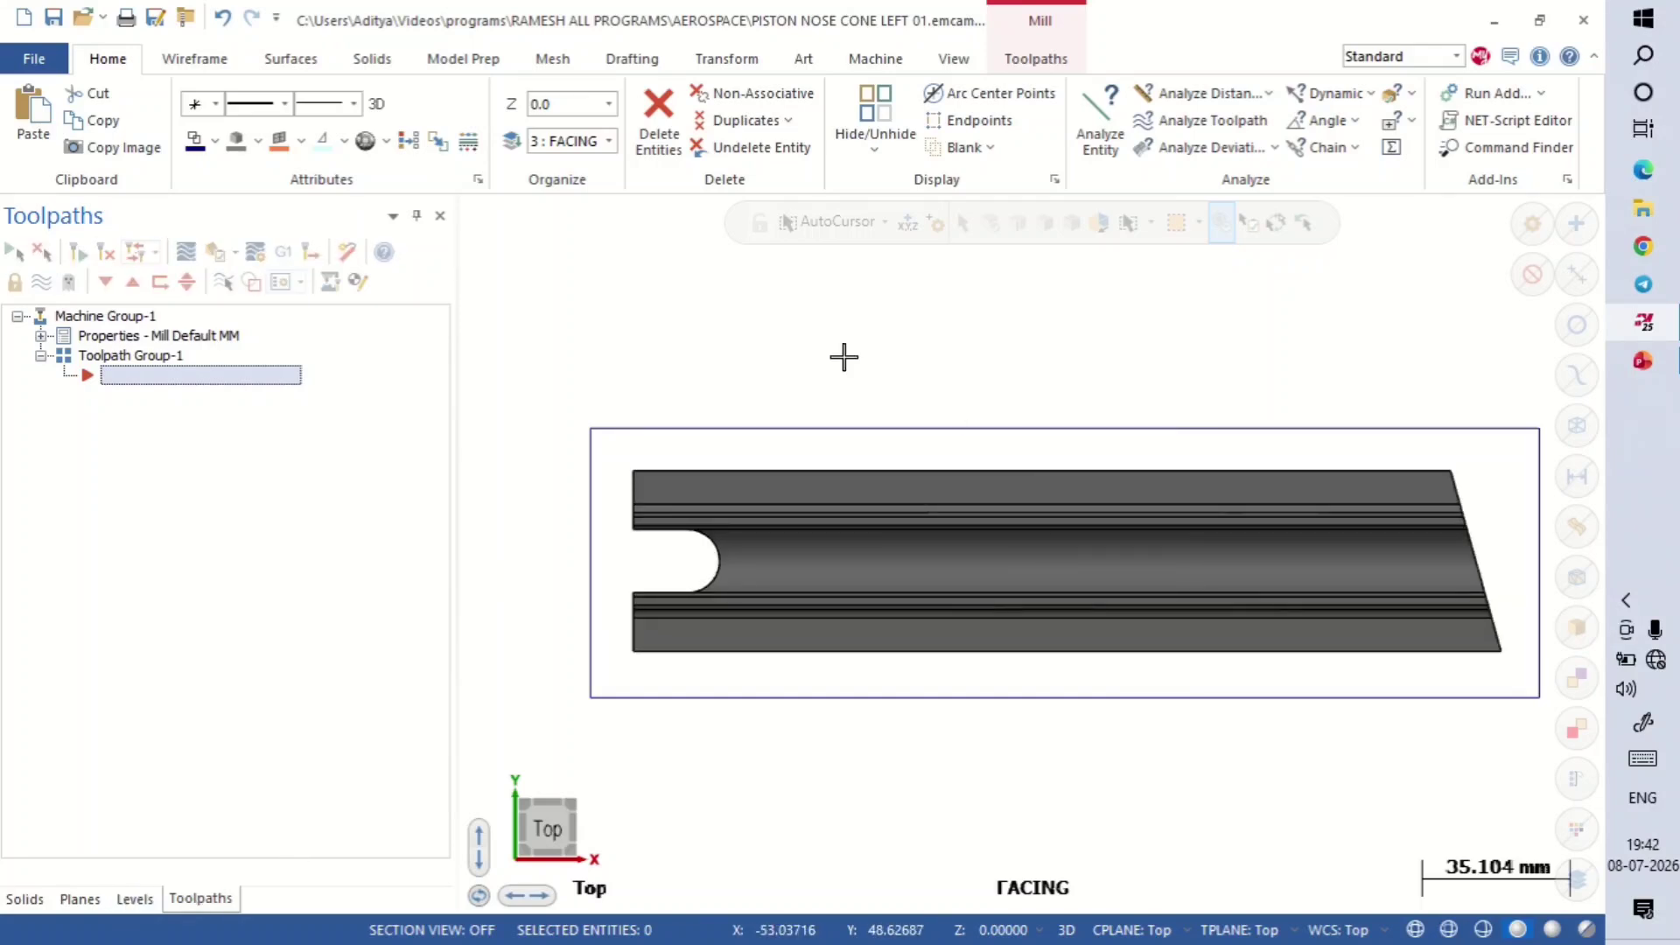
scroll(841, 356, "down", 1)
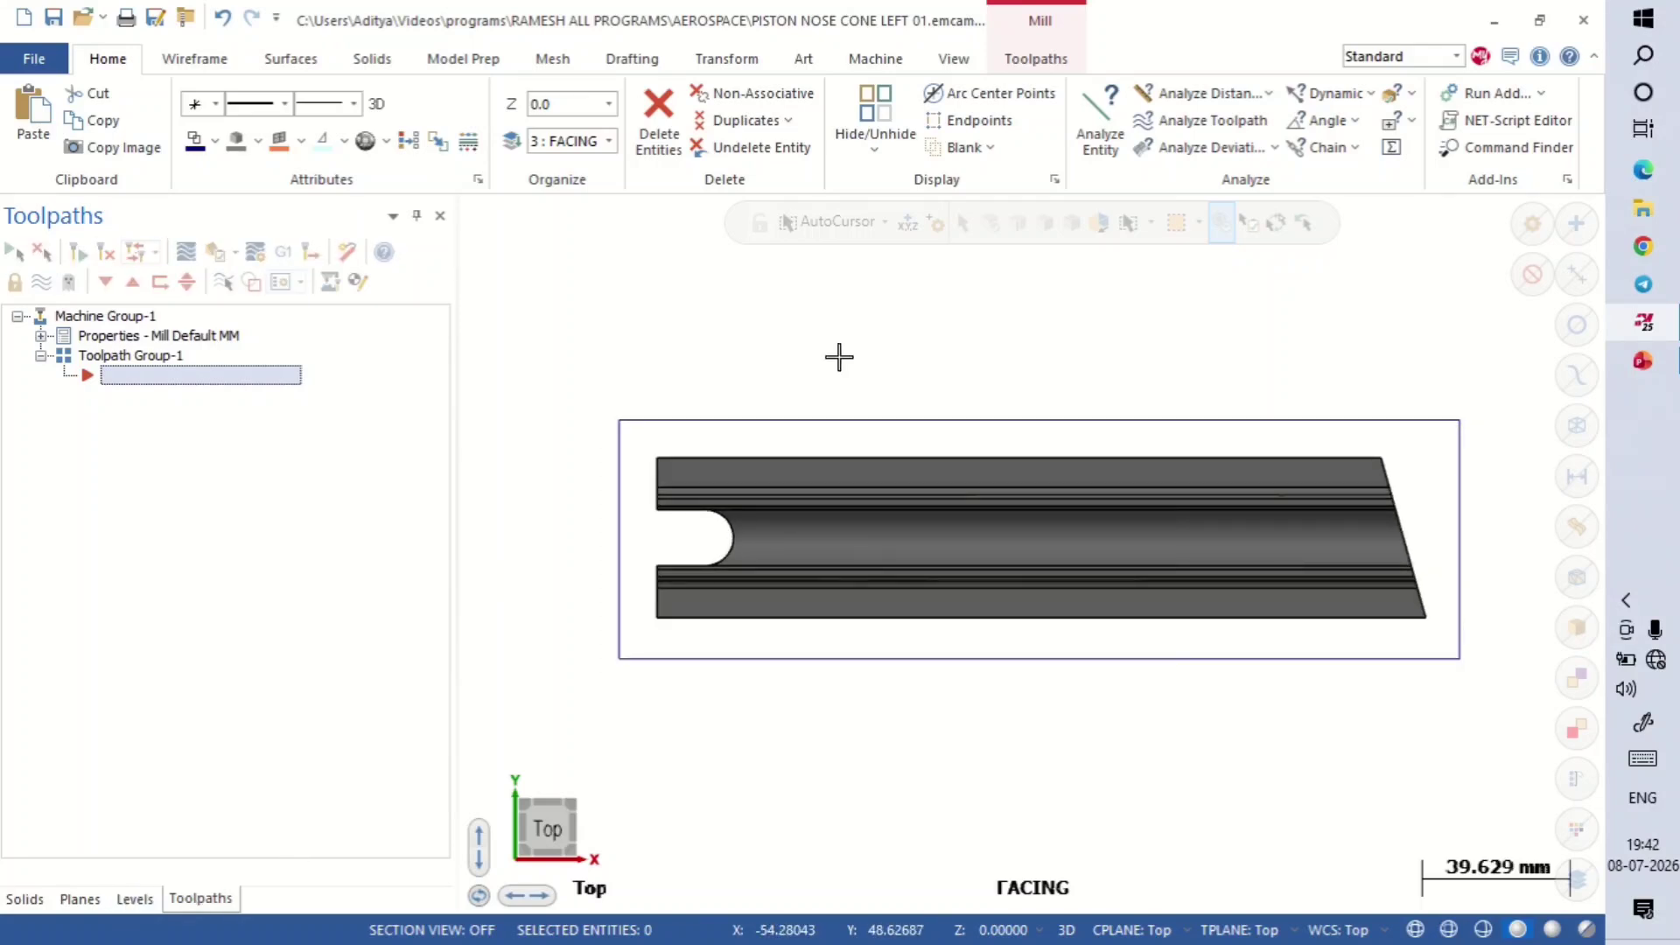